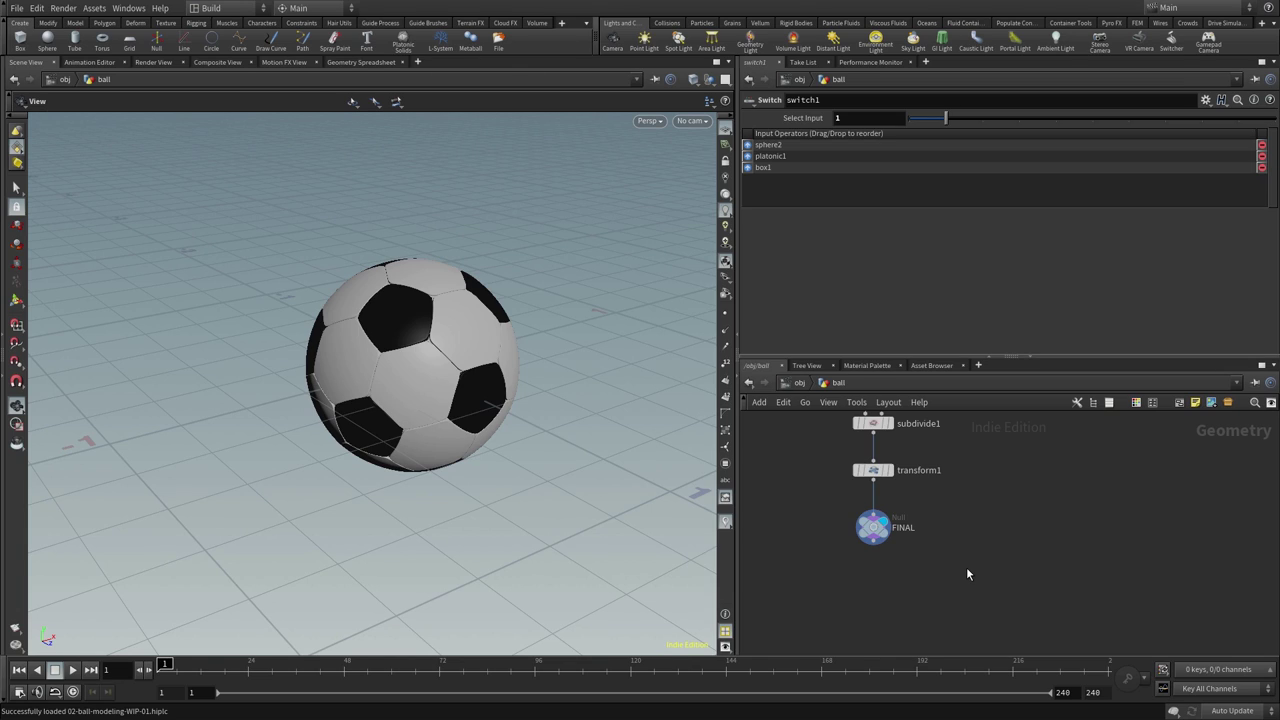
- Go up from /obj/ball to /obj and select the soccer-ball object named ball
key("u")
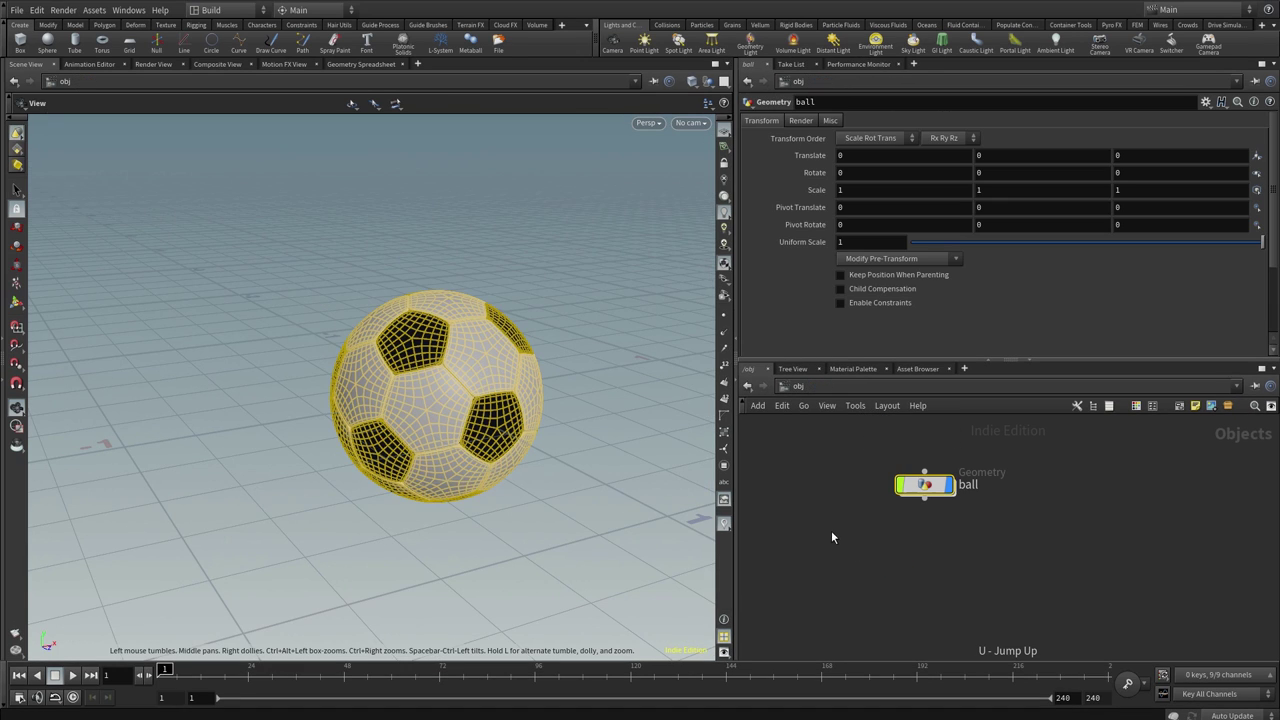
mouse_move(534, 423)
left_mouse_down()
mouse_move(520, 471)
mouse_move(536, 508)
mouse_move(462, 474)
mouse_move(466, 484)
left_mouse_up()
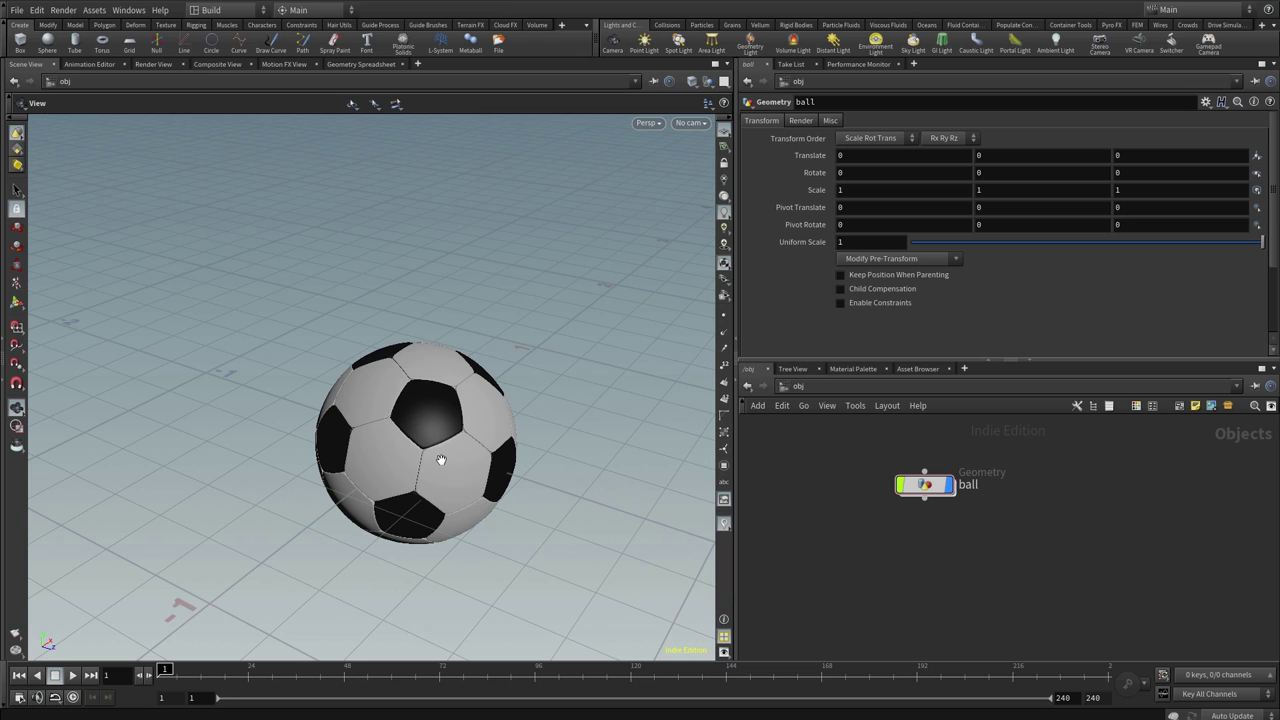
left_click(928, 485)
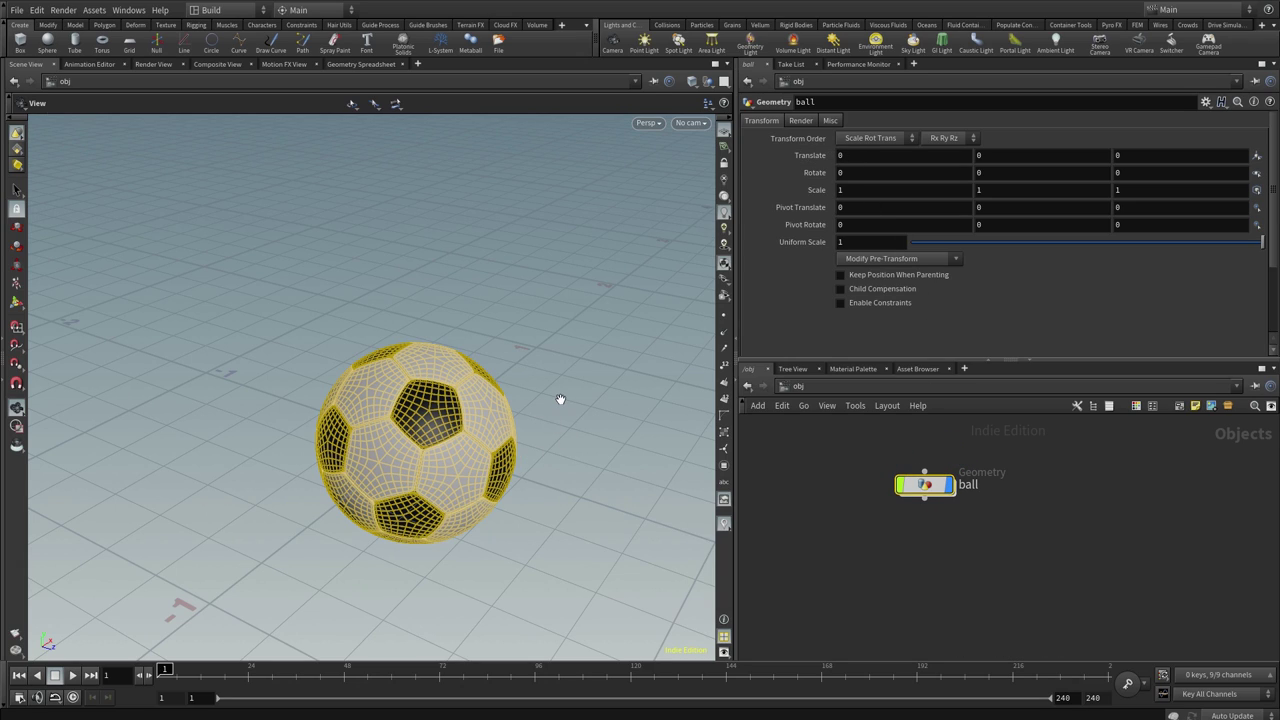
- Test-drag the ball's translate and rotate handles, undoing both changes
key("Return")
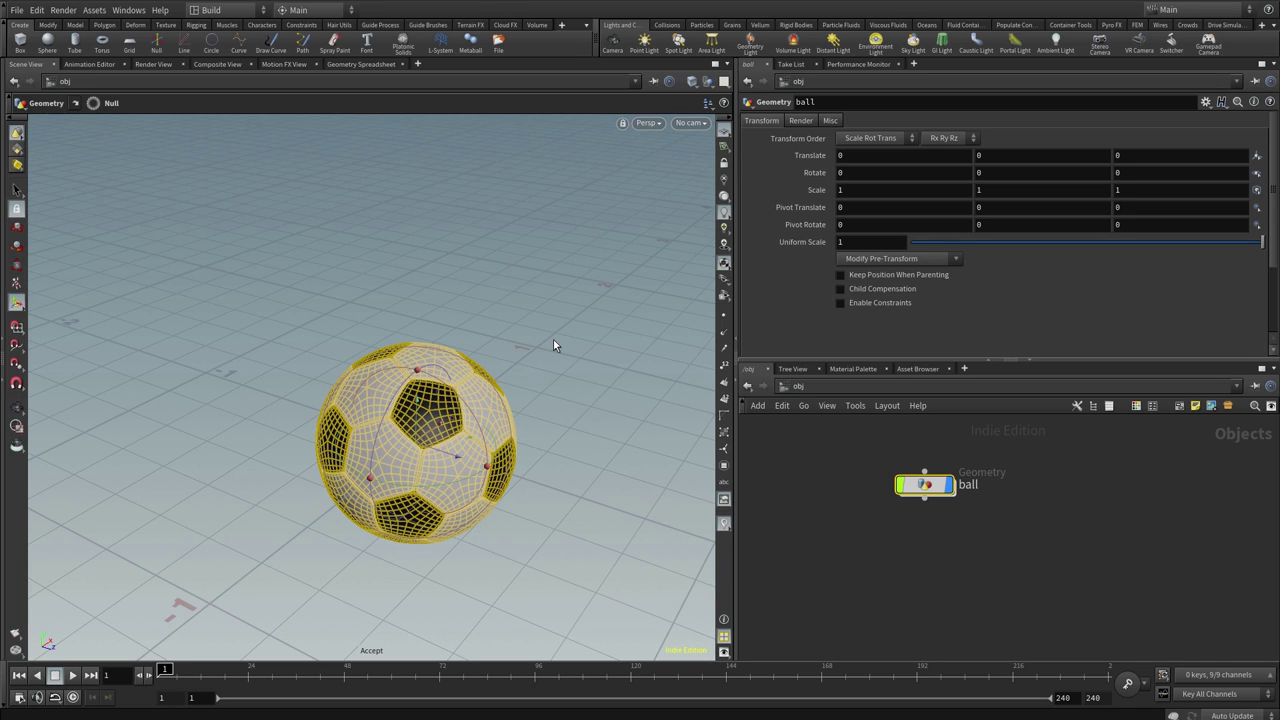
left_click_drag(445, 455, 493, 485)
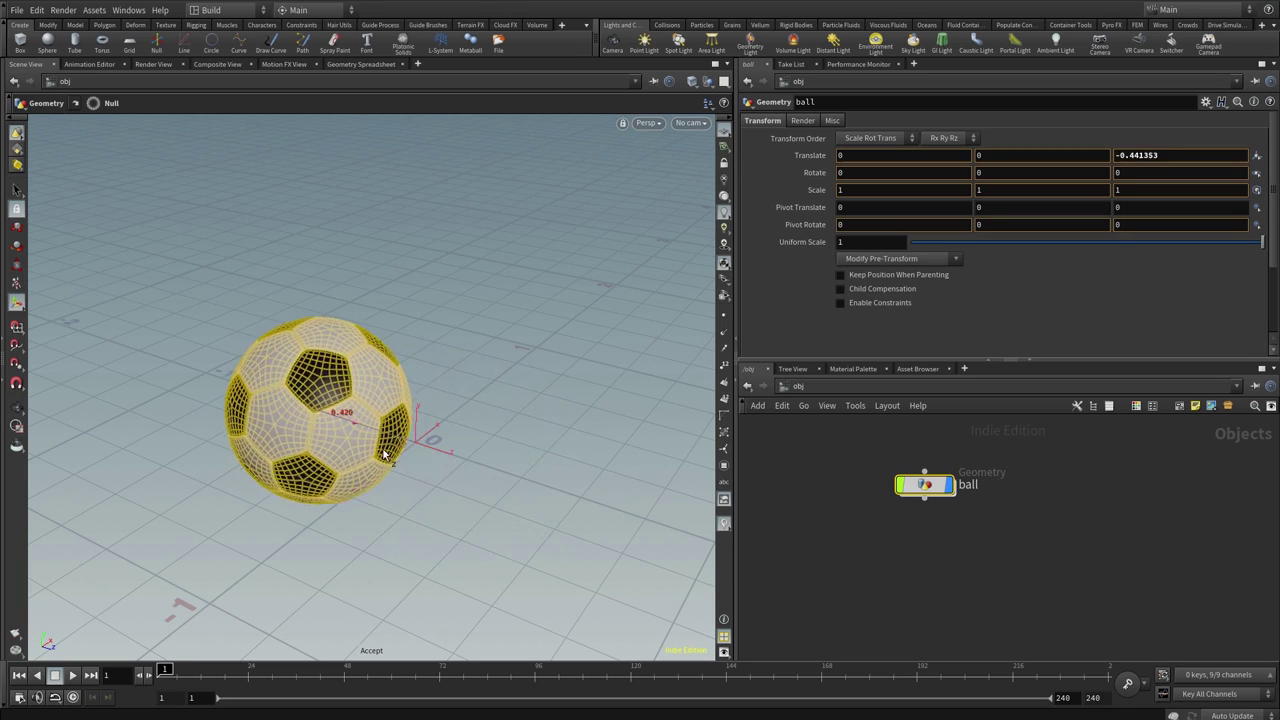
key("ctrl+z")
mouse_move(480, 408)
left_mouse_down()
mouse_move(417, 384)
mouse_move(483, 485)
left_mouse_up()
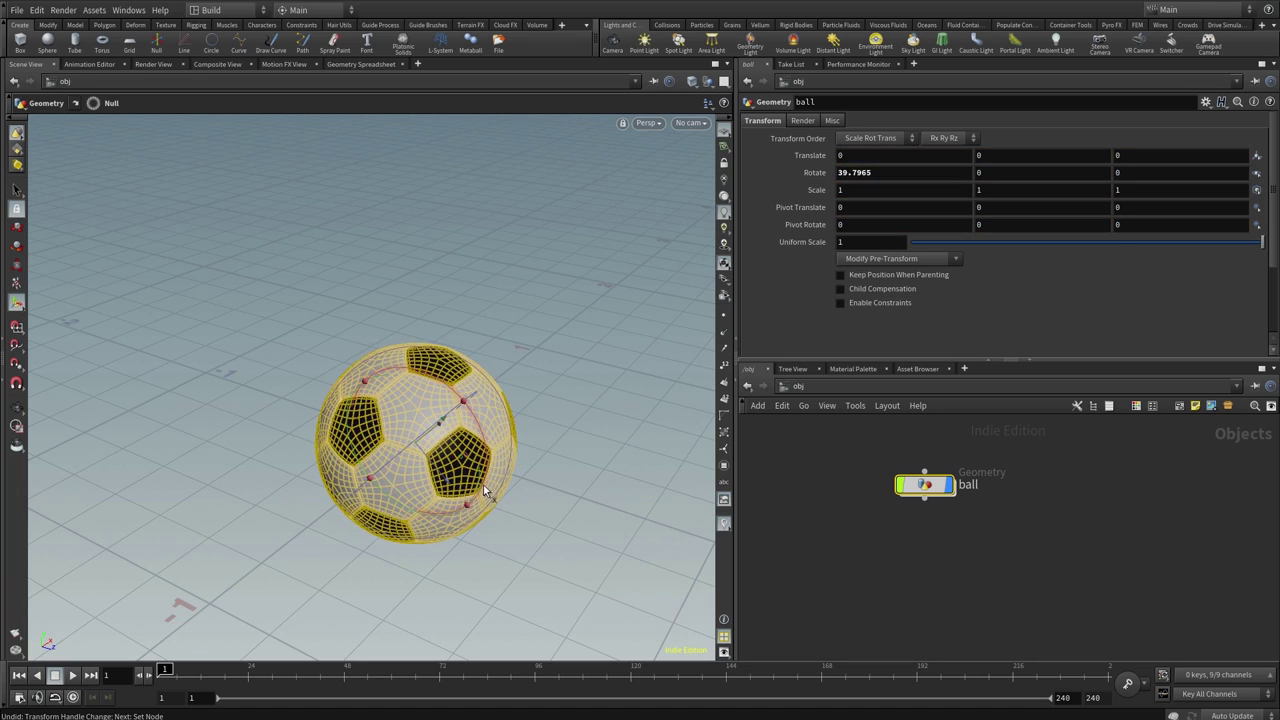
key("ctrl+z")
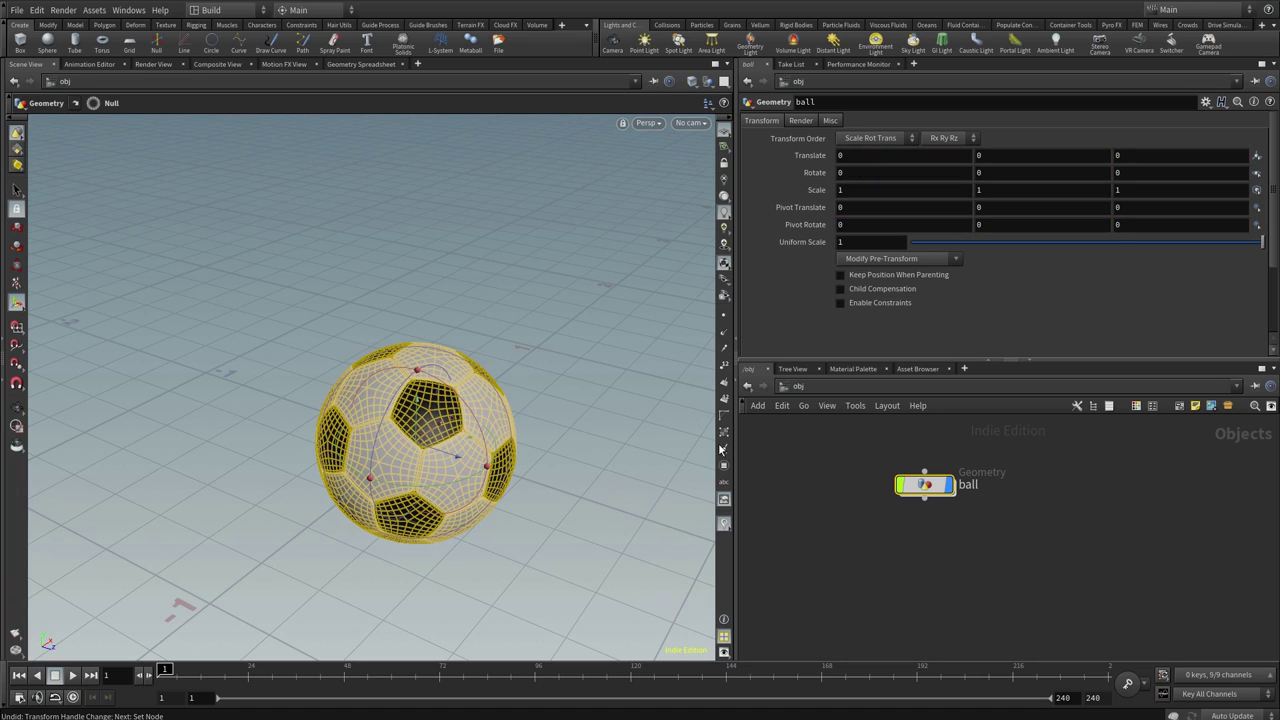
- Deselect the ball and save the scene as 02-ball-modeling-WIP-01.hiplc
left_click(838, 539)
key("h")
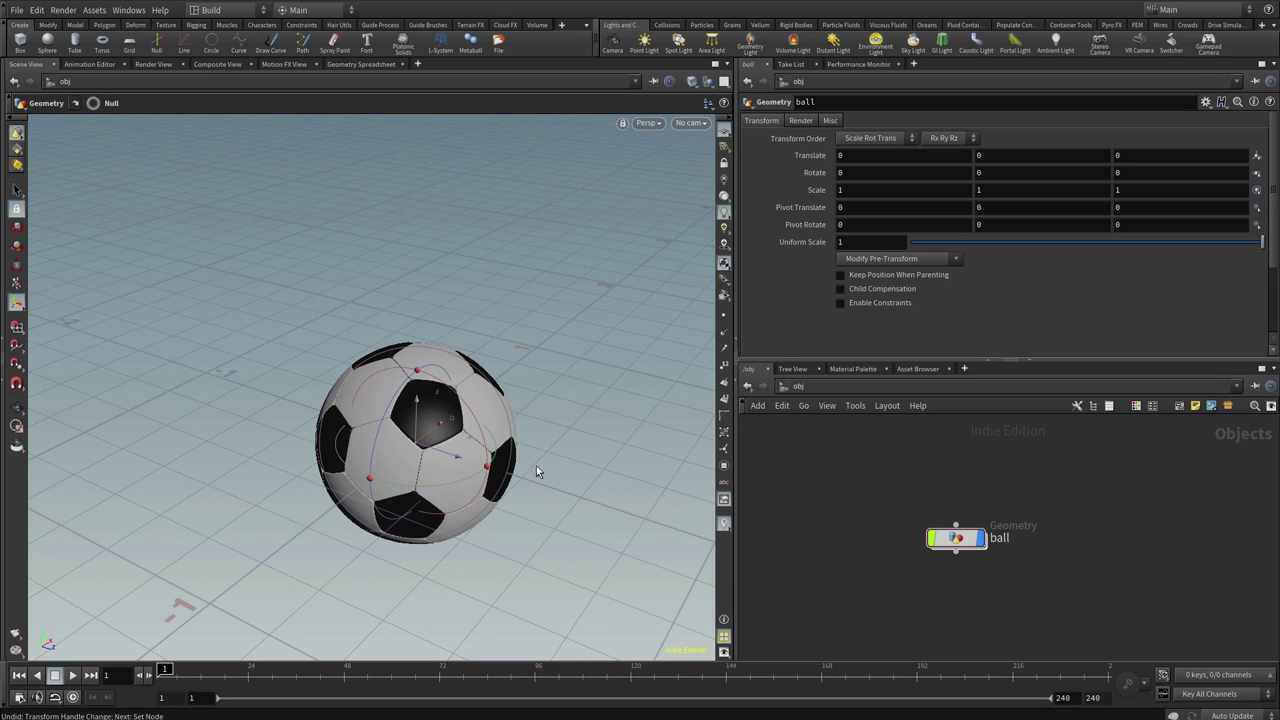
key("Escape")
mouse_move(490, 460)
left_mouse_down()
mouse_move(441, 465)
mouse_move(457, 506)
mouse_move(457, 434)
mouse_move(443, 486)
mouse_move(409, 449)
mouse_move(477, 460)
mouse_move(394, 450)
mouse_move(410, 445)
mouse_move(423, 451)
mouse_move(380, 457)
mouse_move(429, 449)
mouse_move(383, 457)
mouse_move(410, 465)
left_mouse_up()
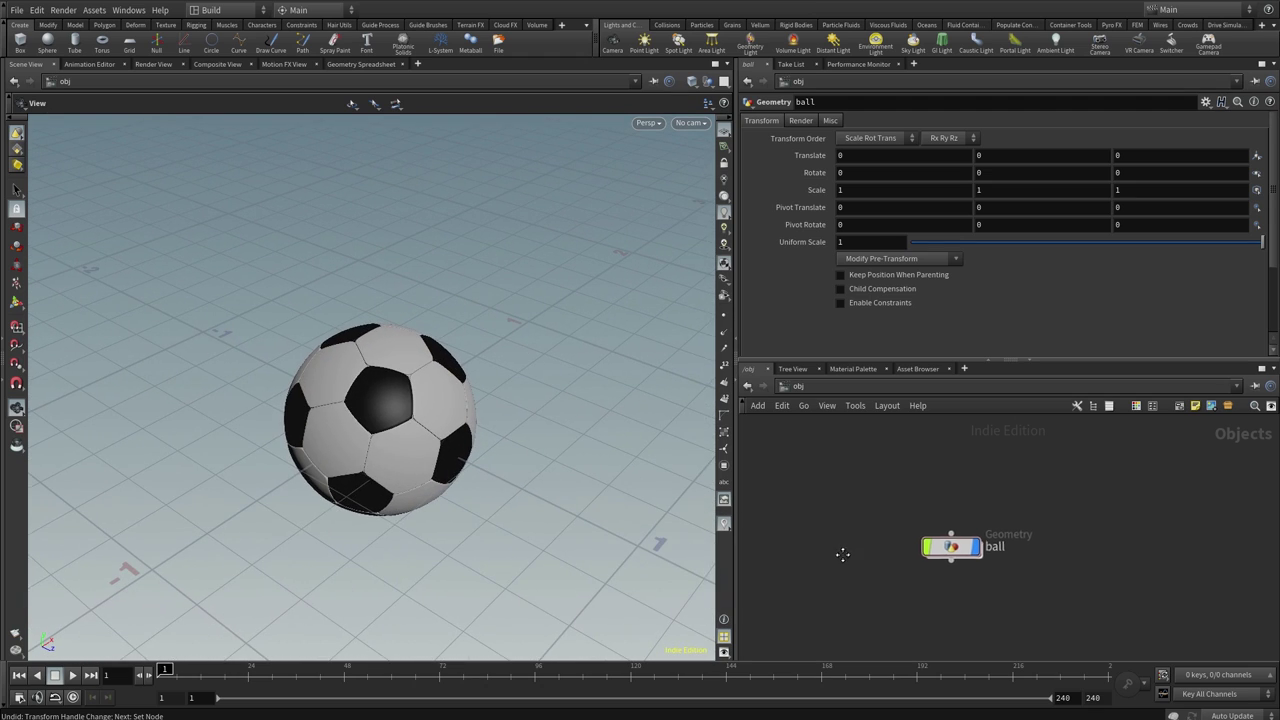
key("ctrl+s")
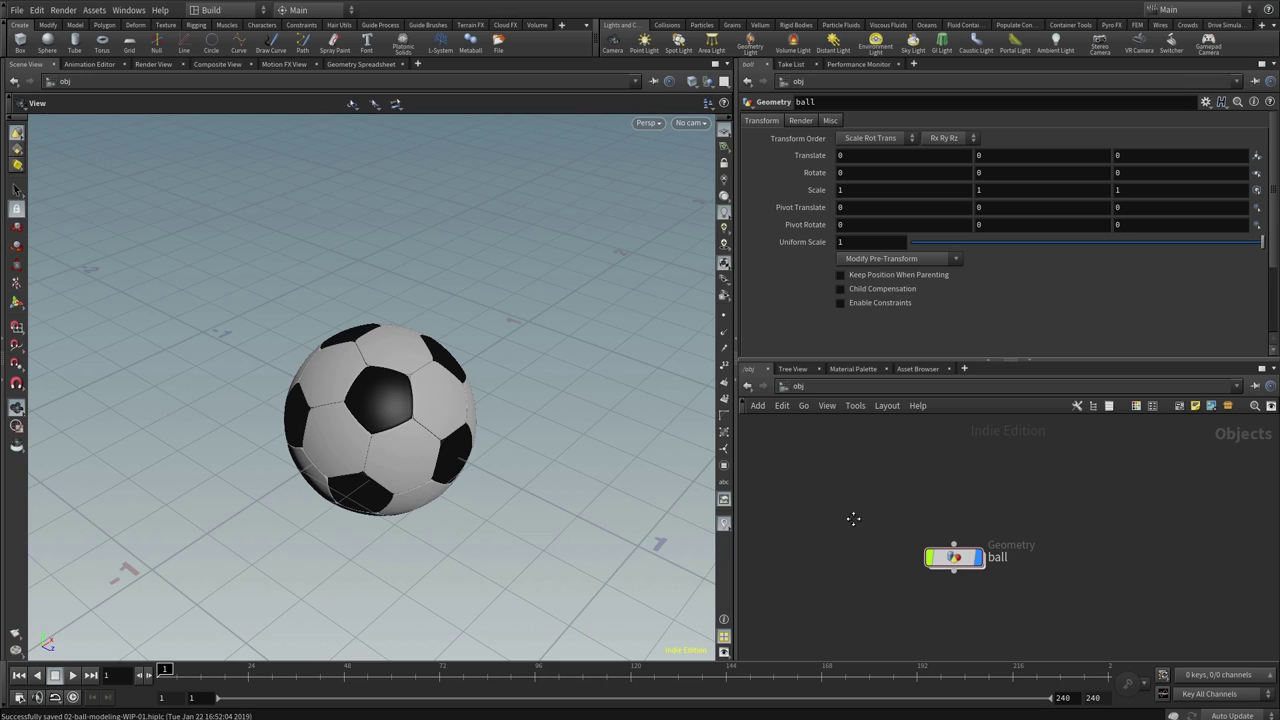
- Add a Null node, null1, above the ball node in the object network
middle_click_drag(853, 518, 834, 555)
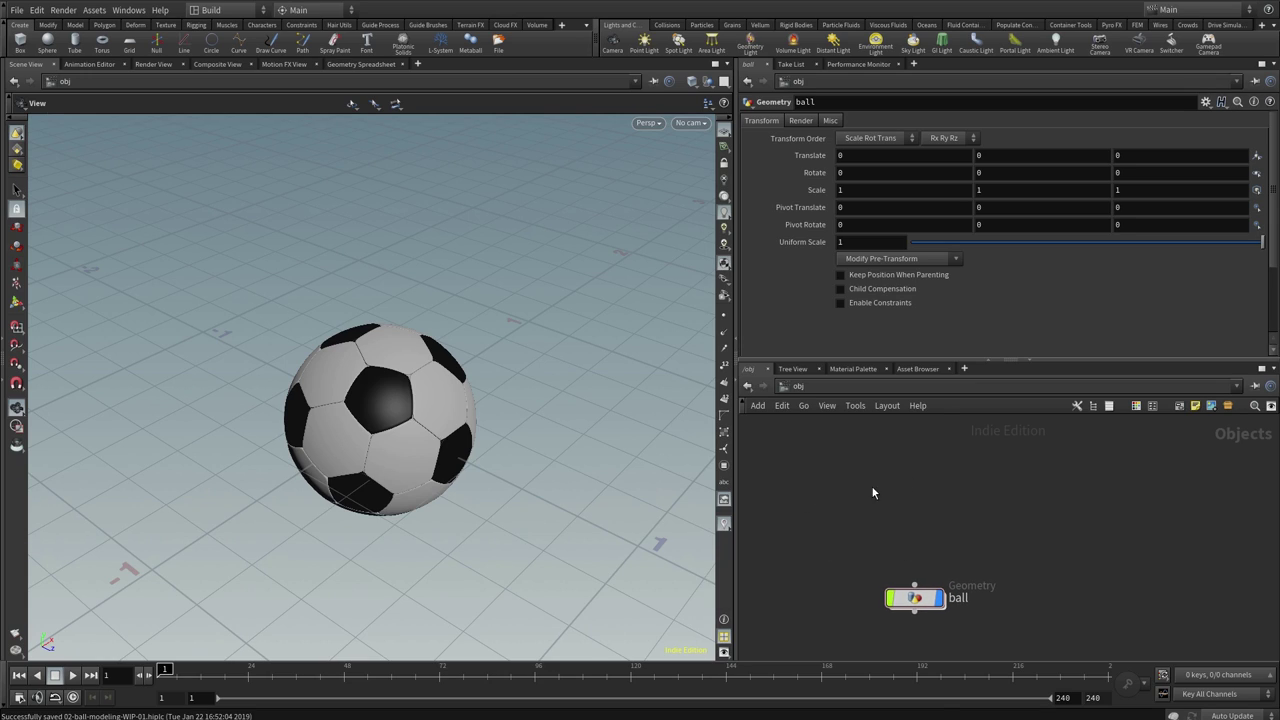
key("Tab")
type("null")
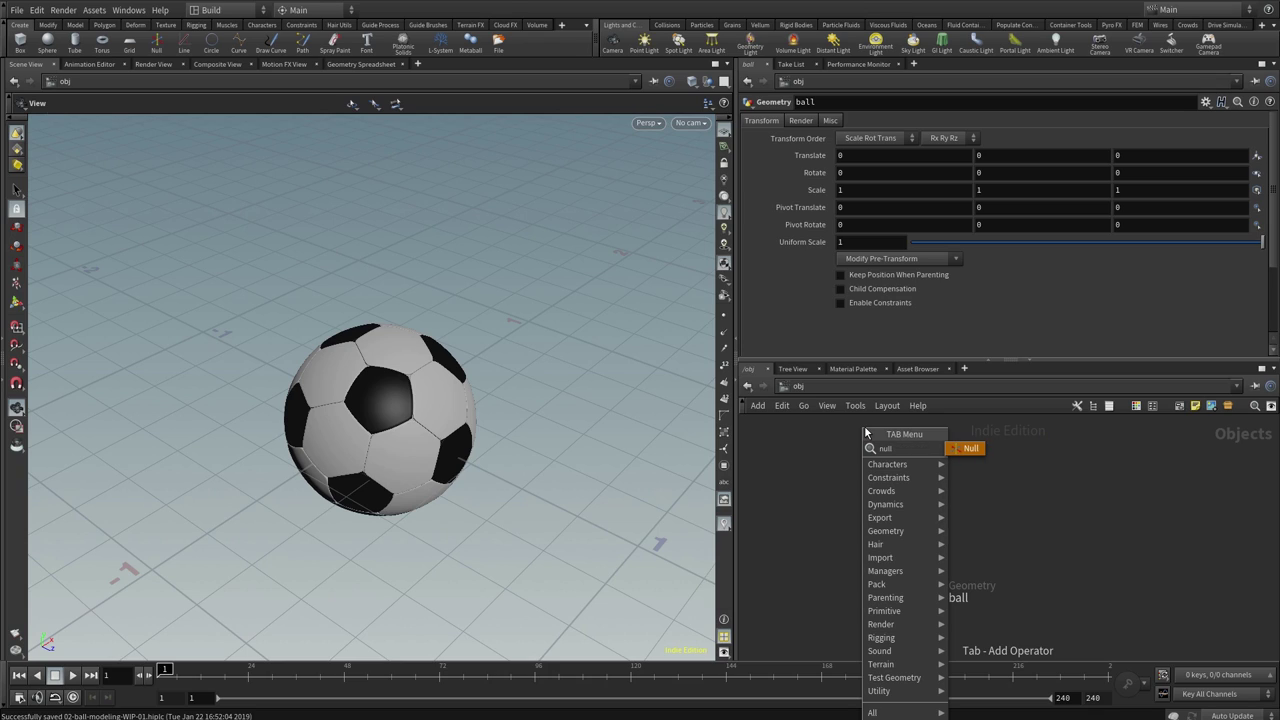
key("Return")
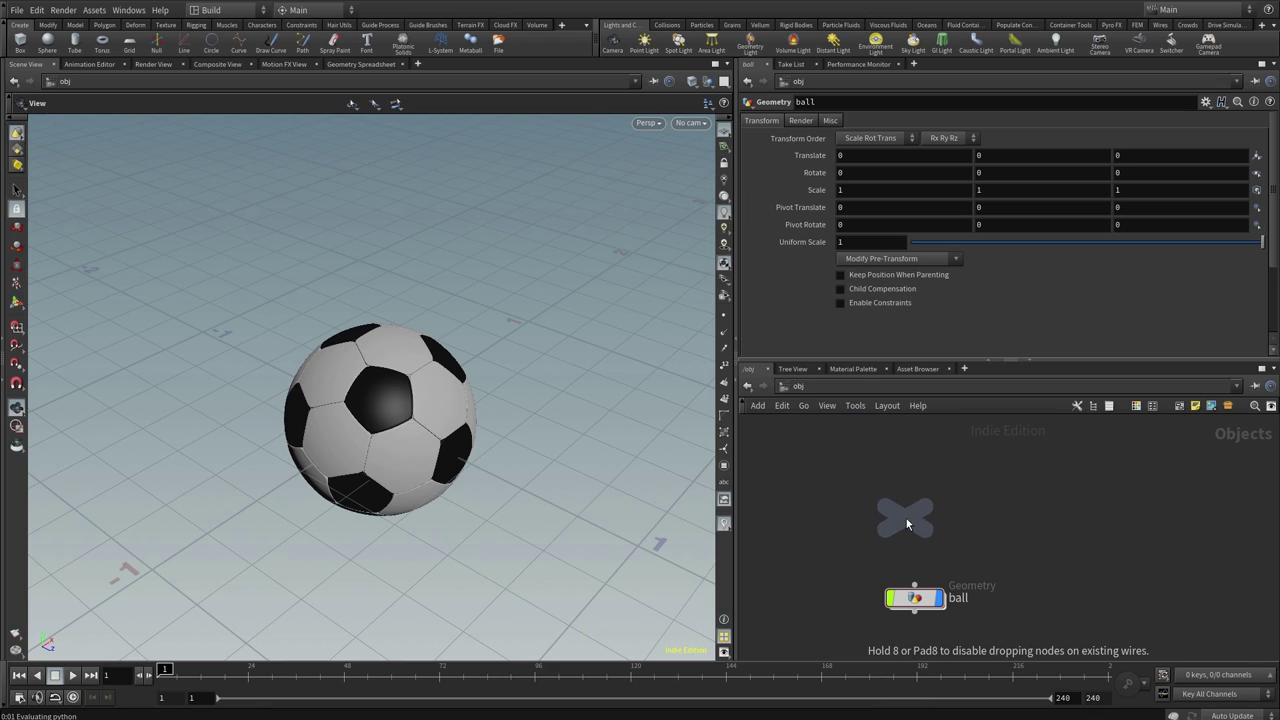
left_click(912, 527)
key("ctrl+s")
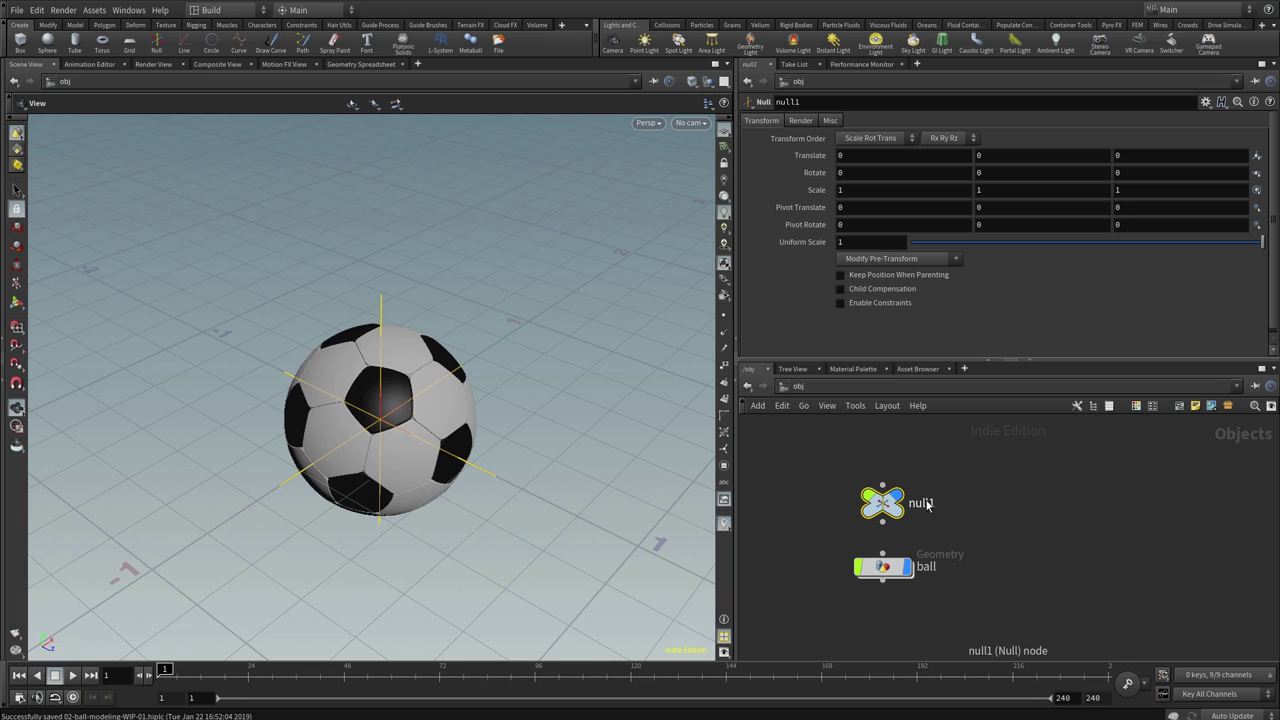
- Check the ball's inner network, tidy node positions, and select null1 to show its parameters
double_click(886, 566)
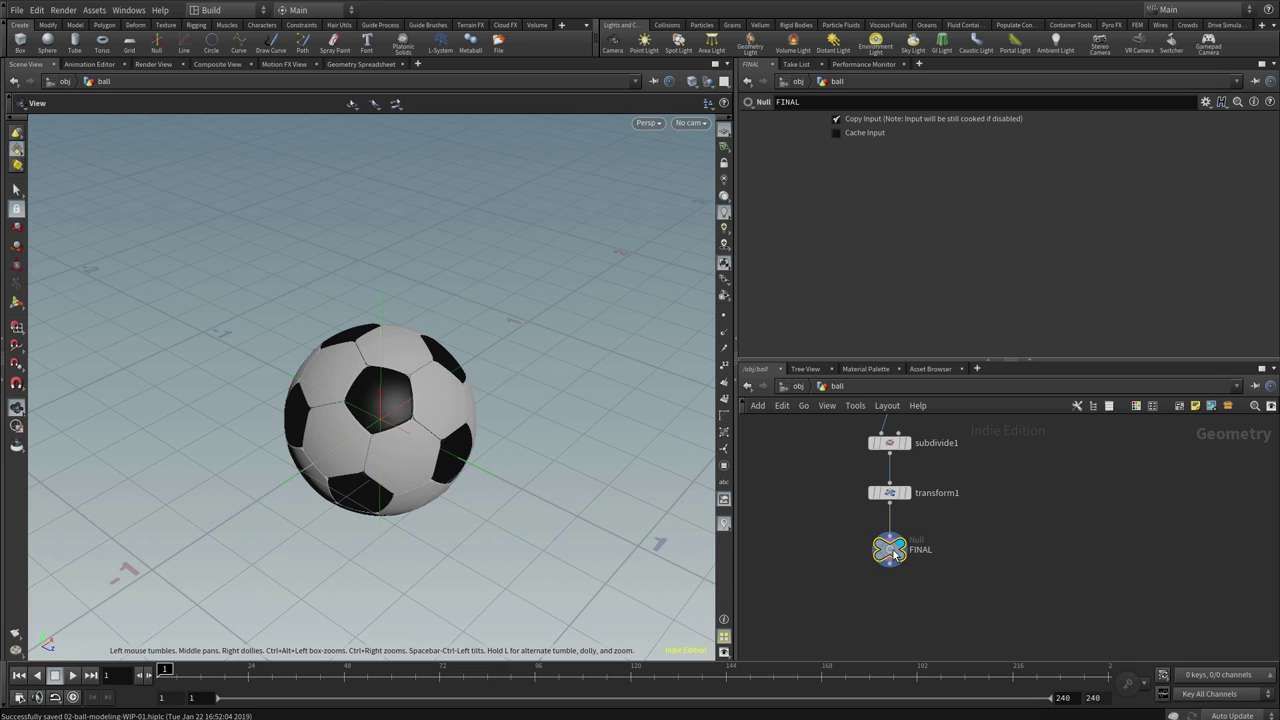
left_click_drag(889, 549, 891, 553)
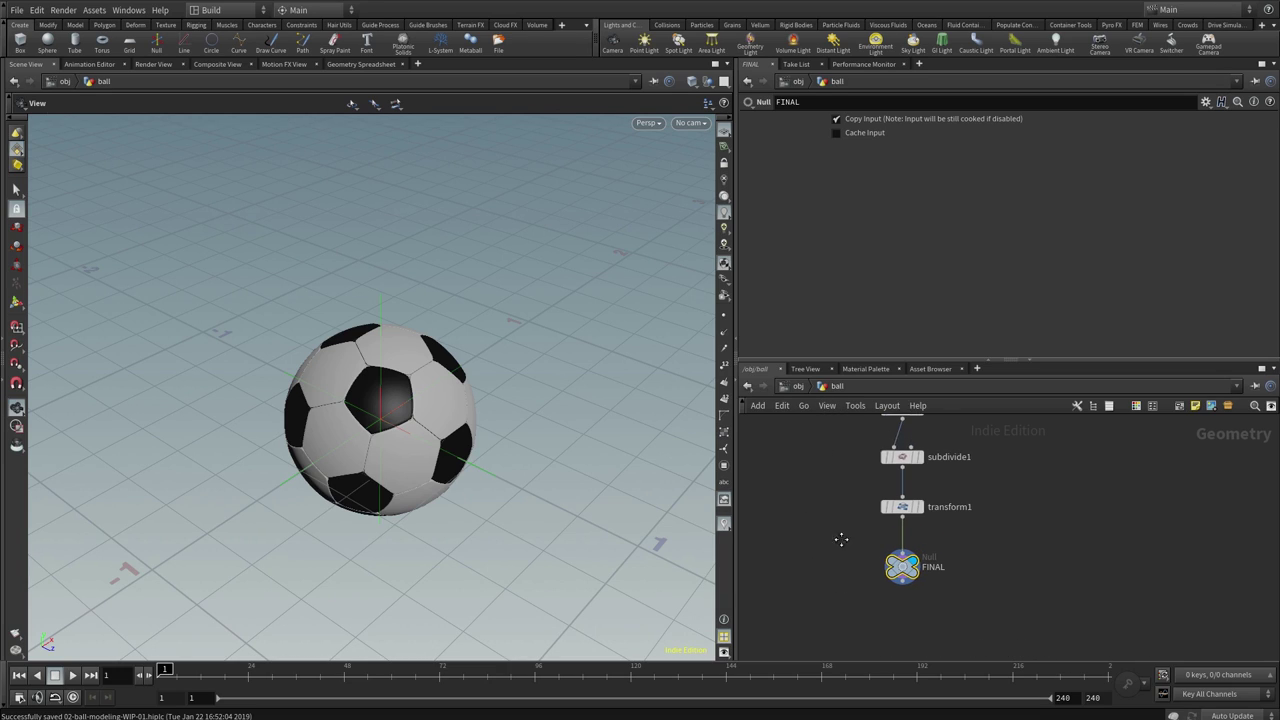
key("u")
left_click_drag(856, 561, 857, 567)
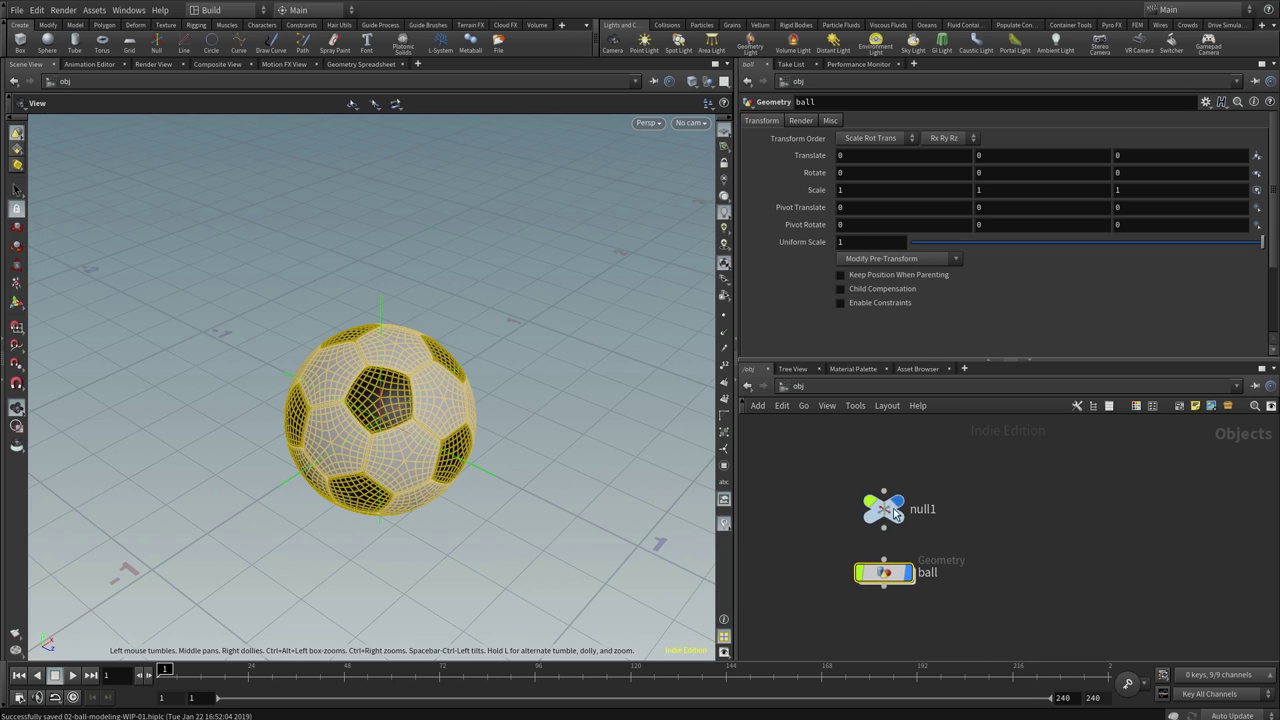
left_click(886, 507)
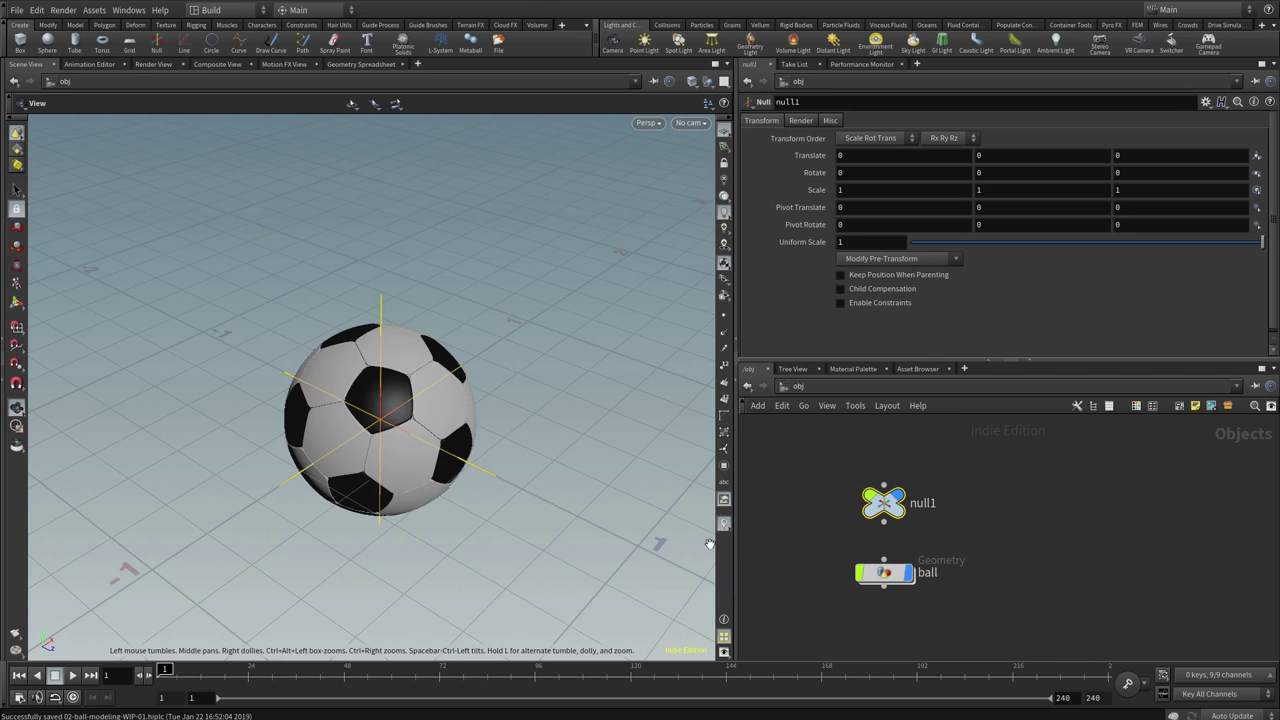
middle_click_drag(819, 542, 841, 543)
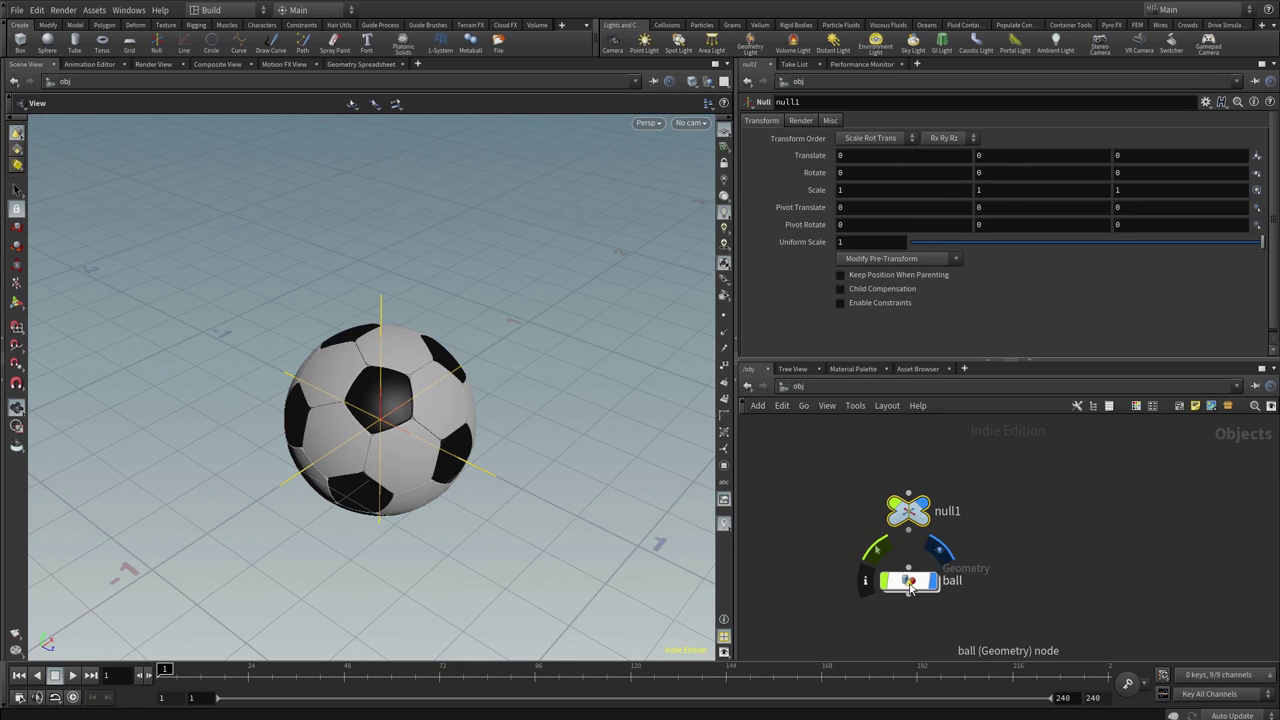
- Look inside null1 at its control1 and point1 nodes, then return to /obj
left_click(908, 581)
left_click(909, 515)
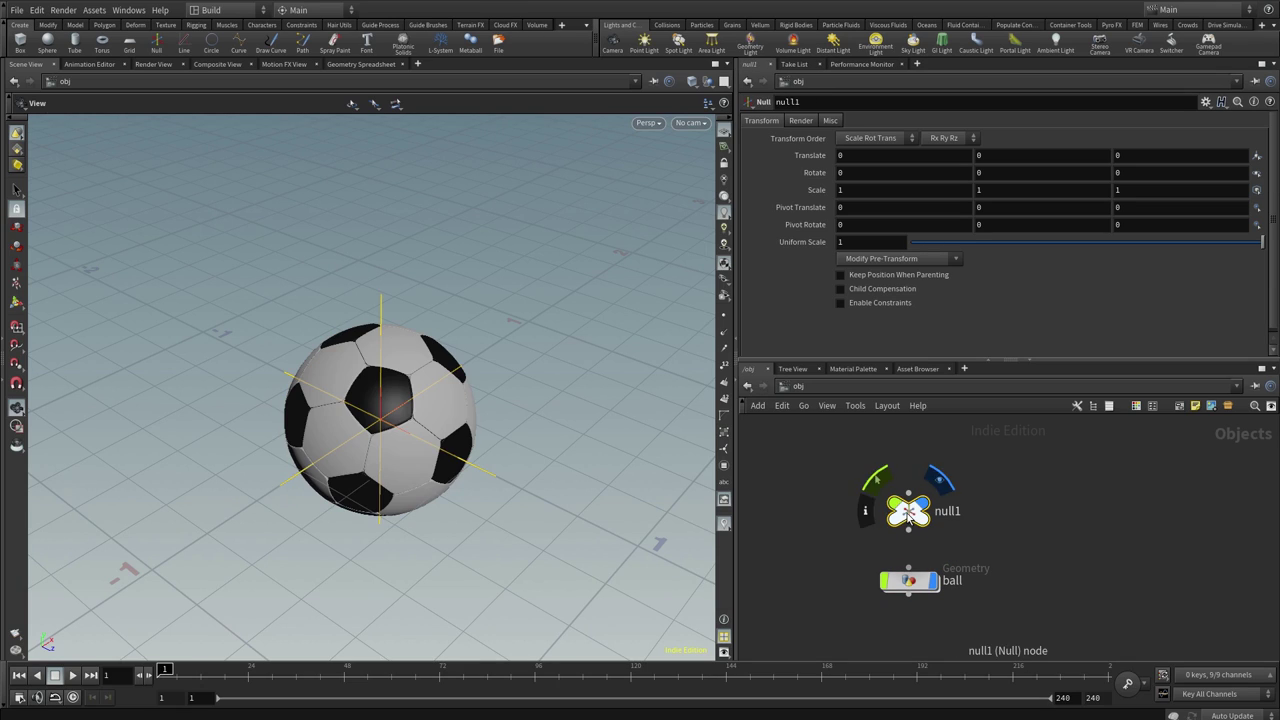
double_click(928, 502)
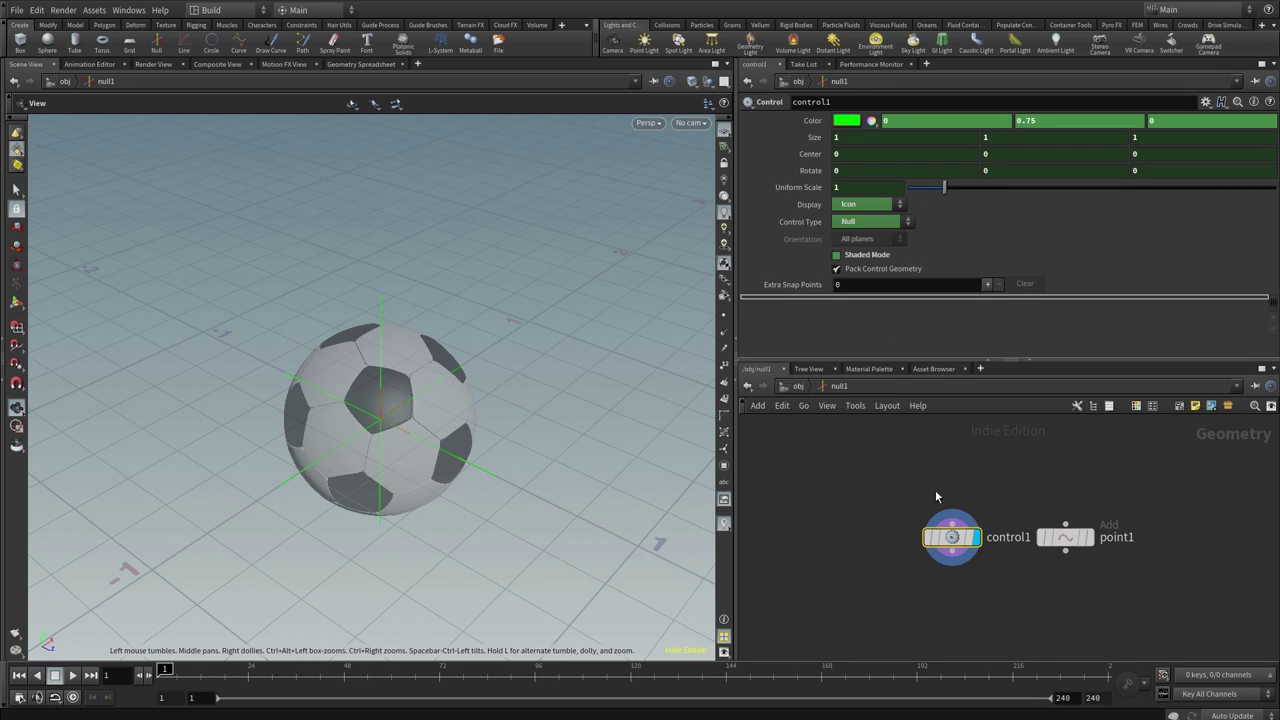
left_click_drag(924, 487, 1059, 562)
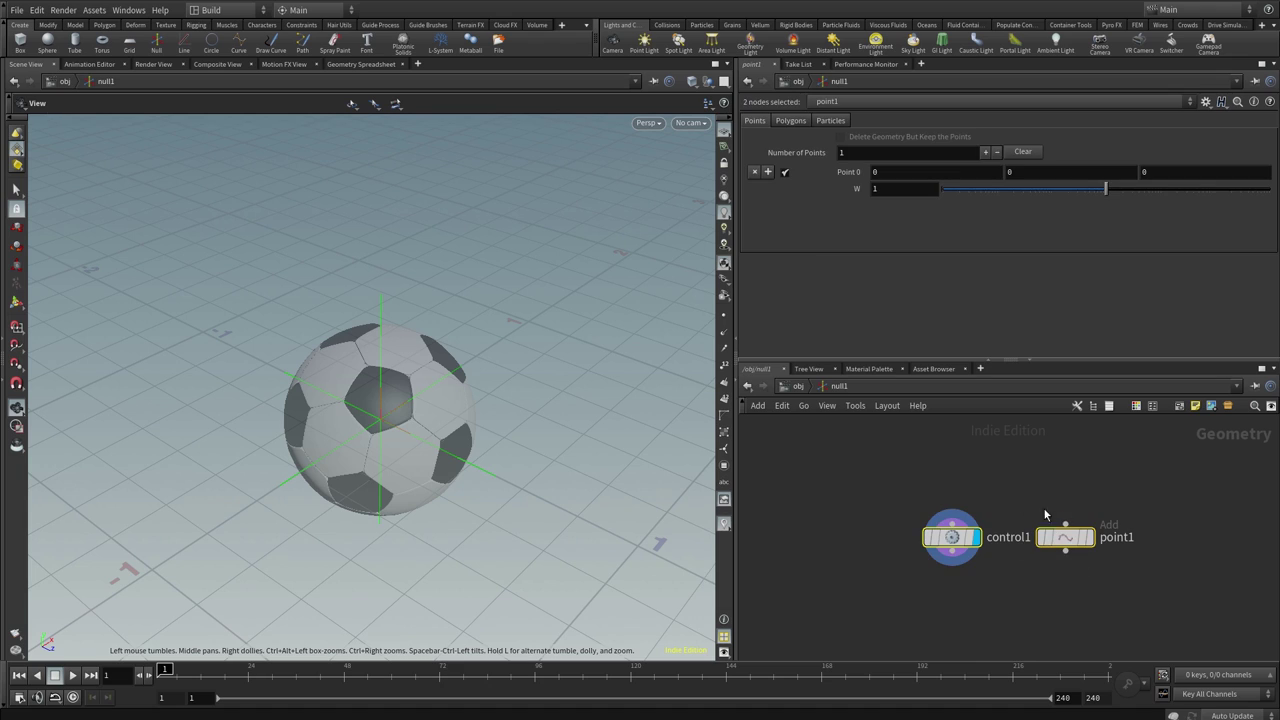
left_click(1003, 491)
key("u")
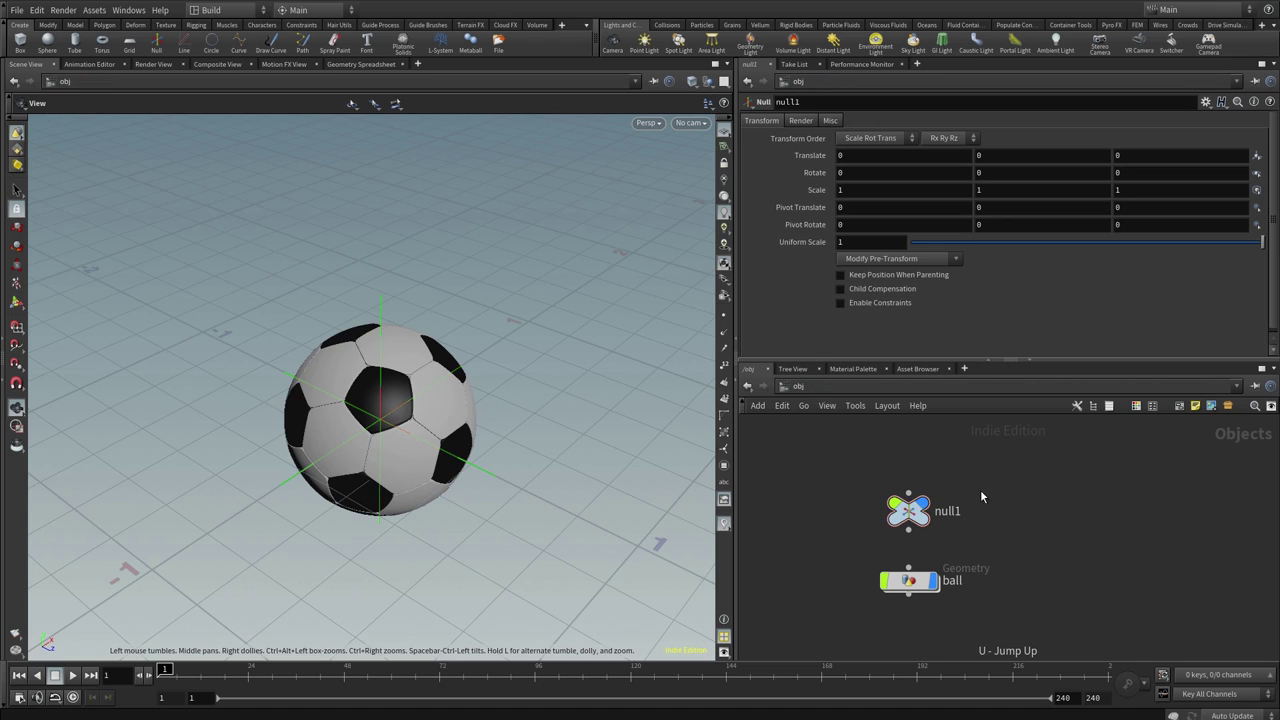
- Wire null1's output into the ball's input so null1 becomes its parent
mouse_move(384, 416)
left_mouse_down()
mouse_move(398, 410)
mouse_move(442, 470)
mouse_move(445, 430)
mouse_move(421, 474)
mouse_move(417, 451)
mouse_move(443, 423)
left_mouse_up()
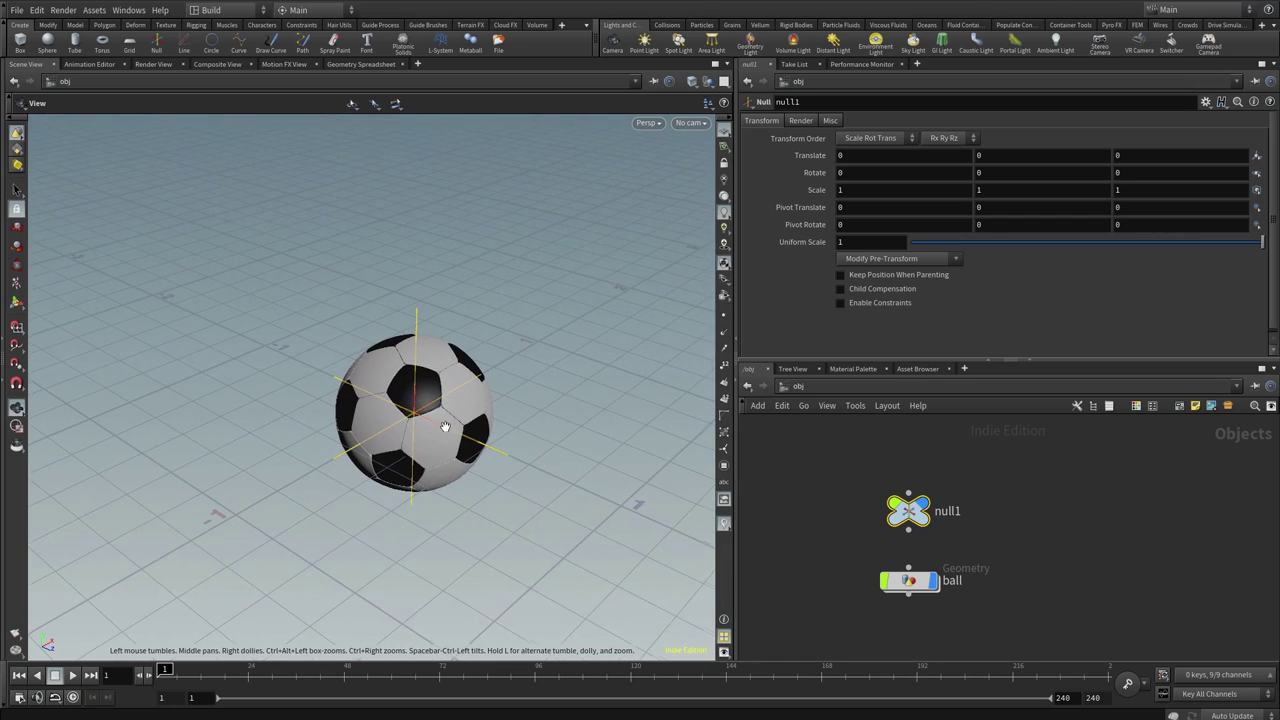
middle_click_drag(851, 545, 833, 545)
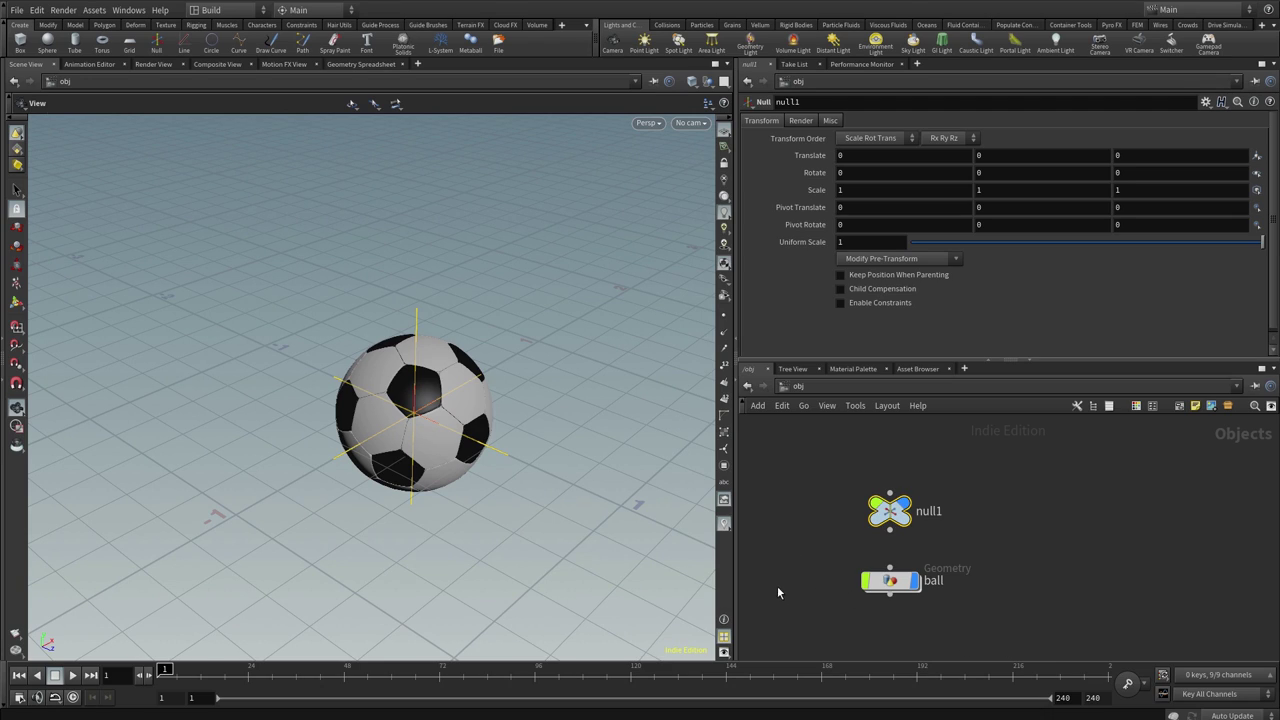
left_click(890, 530)
left_click(890, 567)
mouse_move(889, 511)
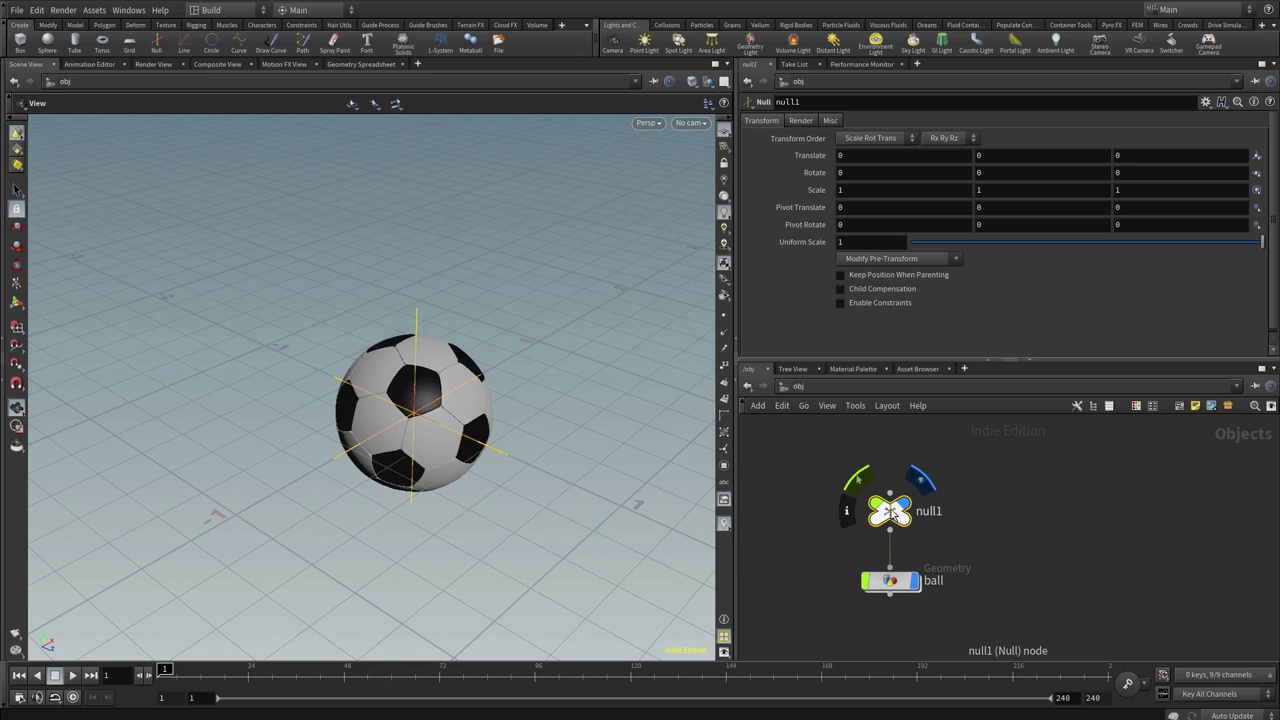
key("Return")
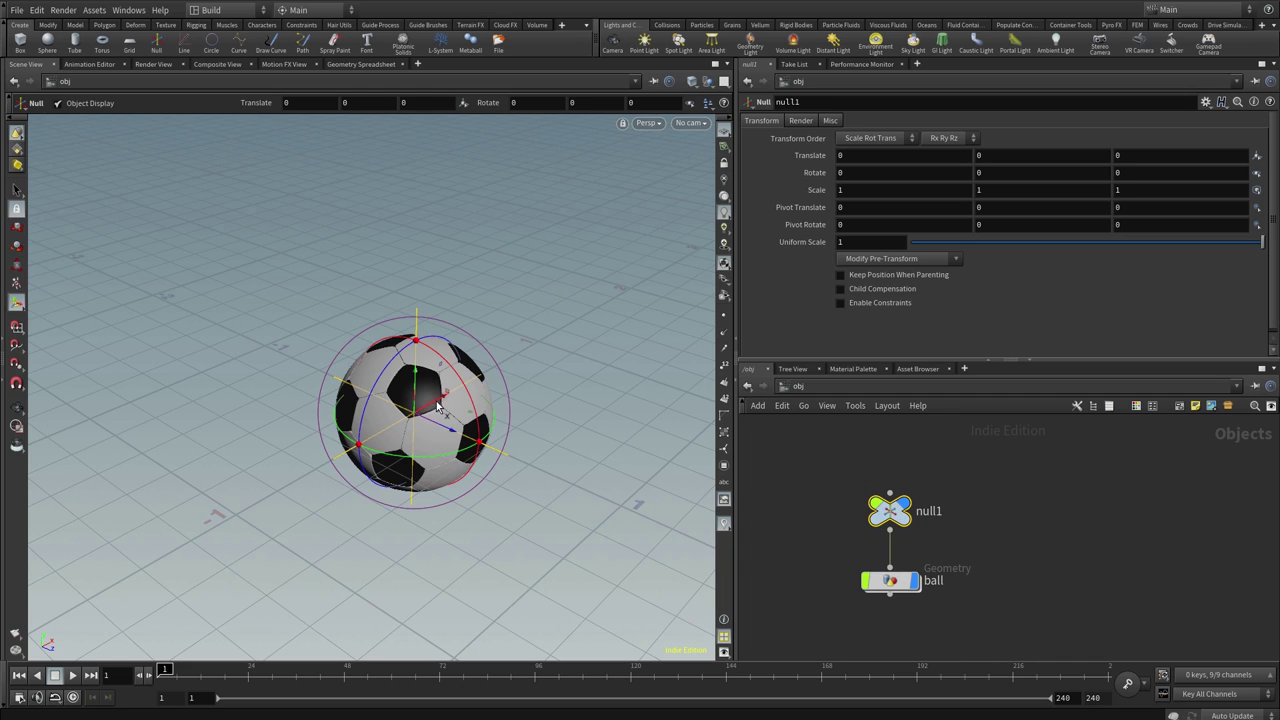
- Test-move null1 to confirm the ball follows, undo it, and rearrange the nodes
mouse_move(425, 412)
left_mouse_down()
mouse_move(350, 457)
mouse_move(547, 445)
left_mouse_up()
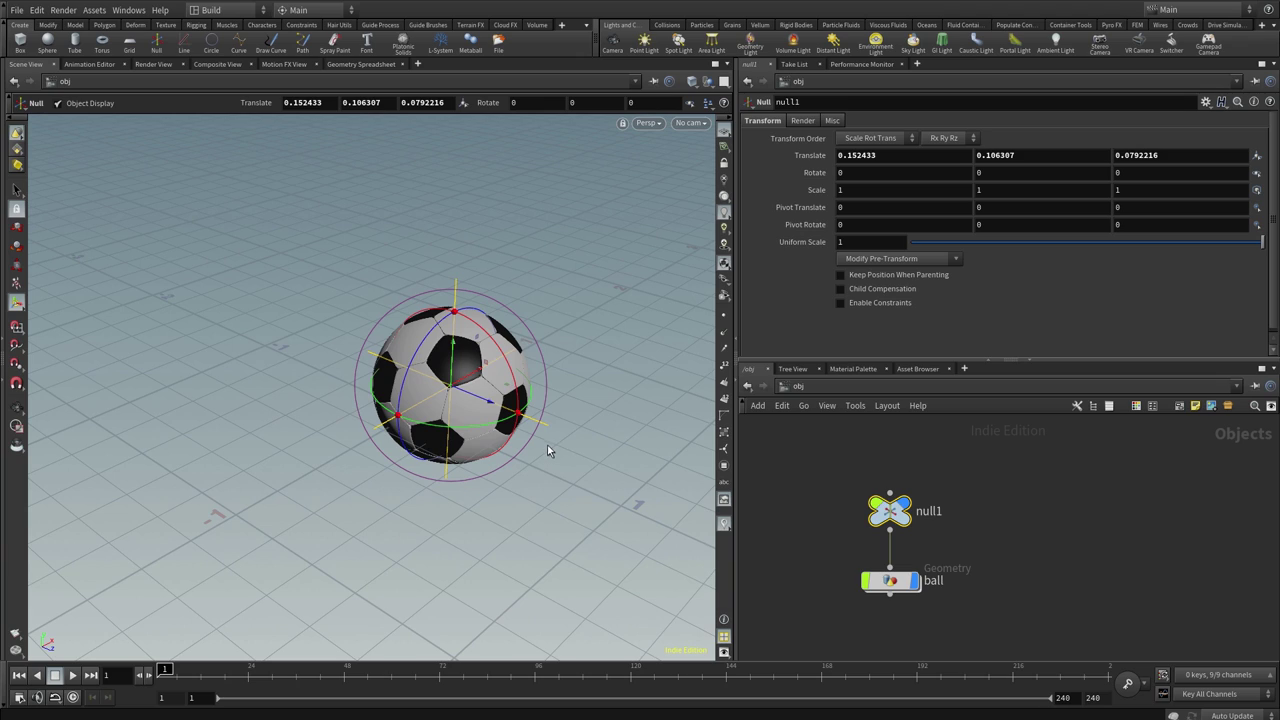
key("ctrl+z")
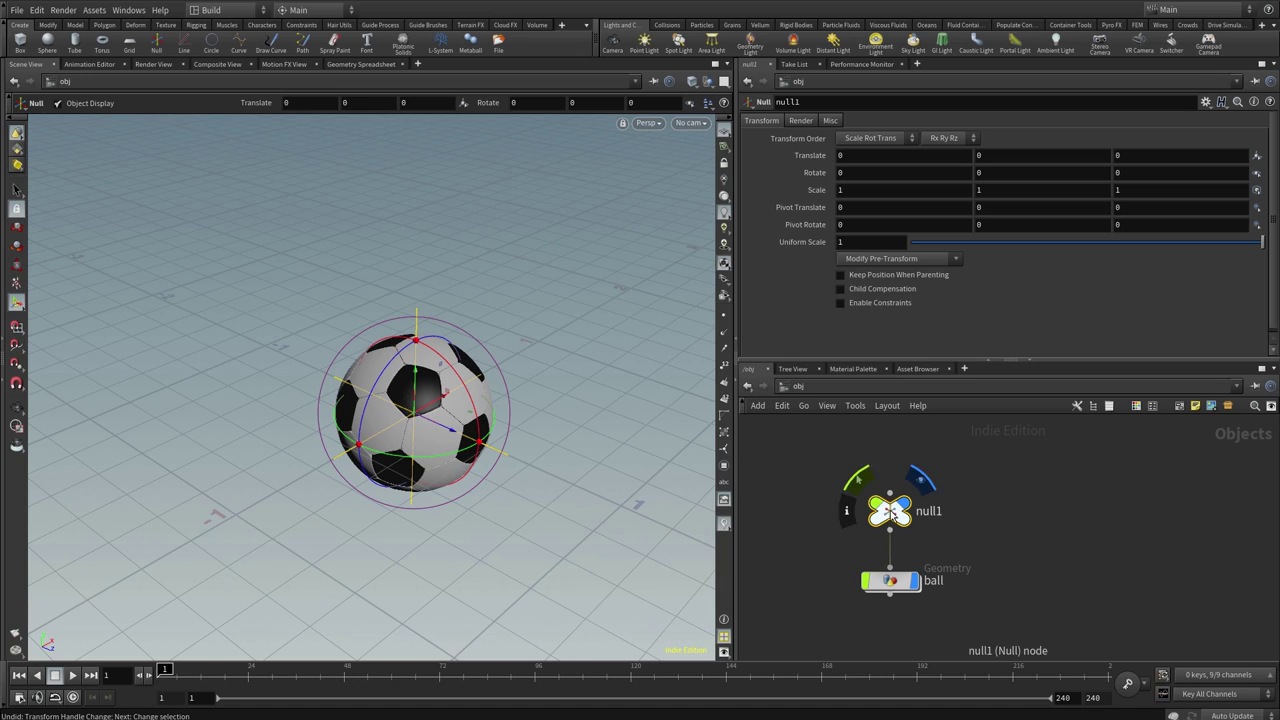
left_click_drag(889, 511, 889, 514)
mouse_move(912, 580)
left_mouse_down()
mouse_move(912, 600)
mouse_move(889, 582)
left_mouse_up()
- Rename null1 to 'rotate' and re-lay out the network
double_click(933, 514)
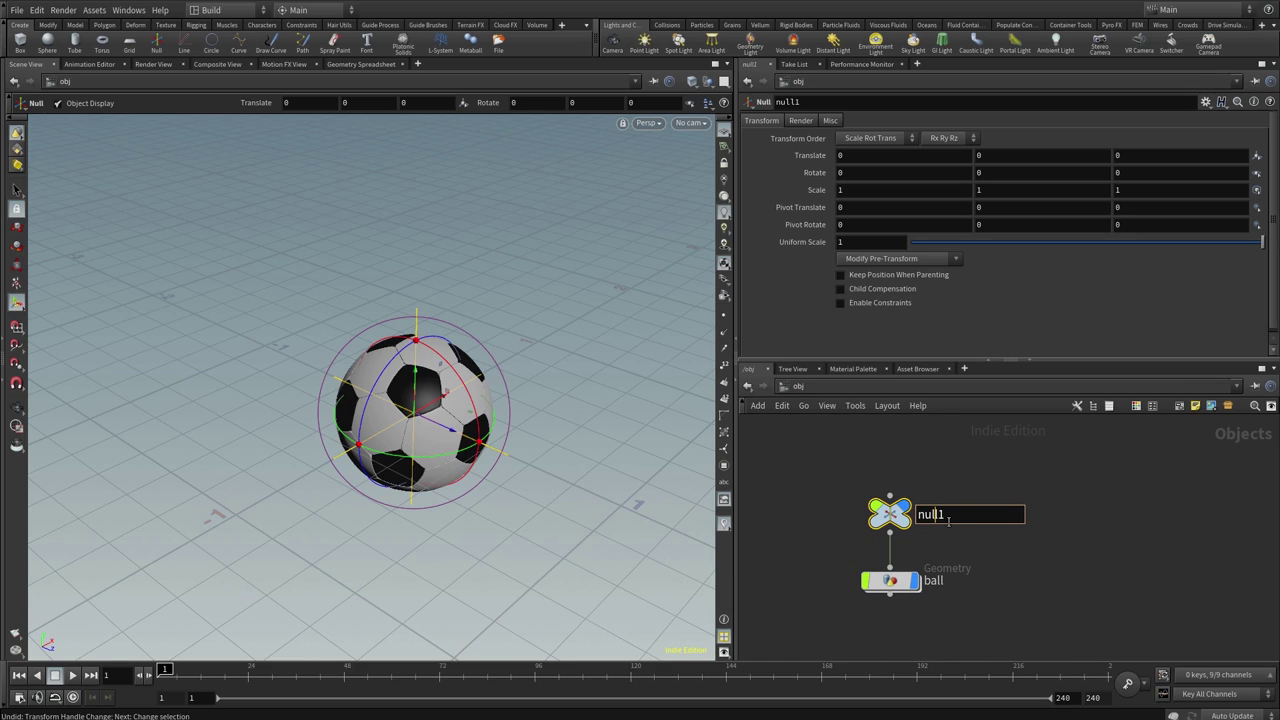
key("ctrl+a")
type("rot")
key("Return")
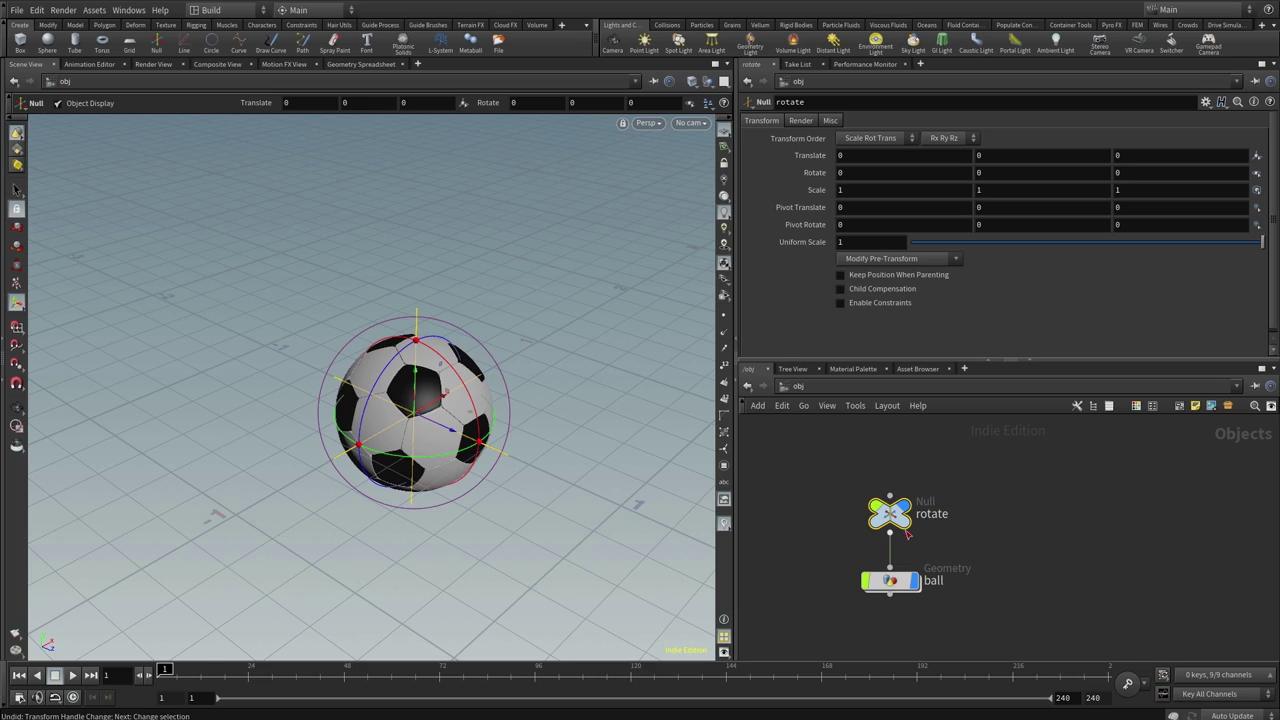
mouse_move(890, 514)
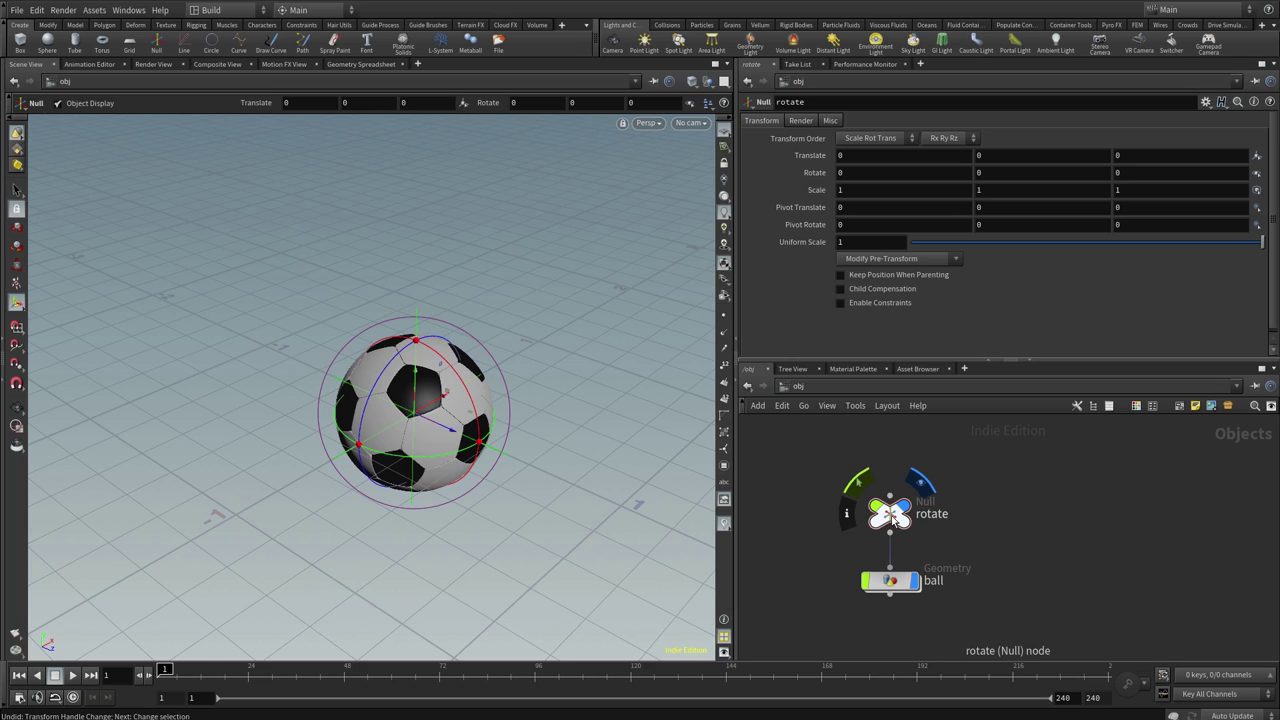
key("l")
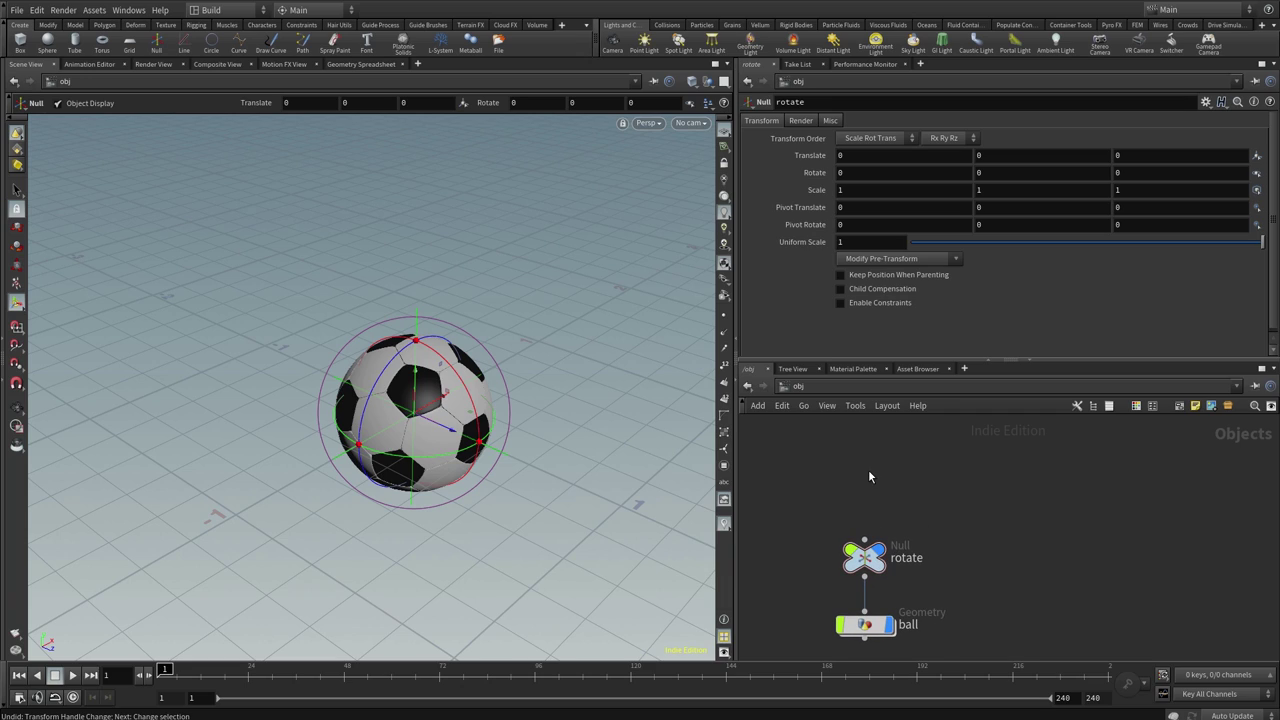
- Add a new Null above rotate, wire it as rotate's parent, and align the column
key("Tab")
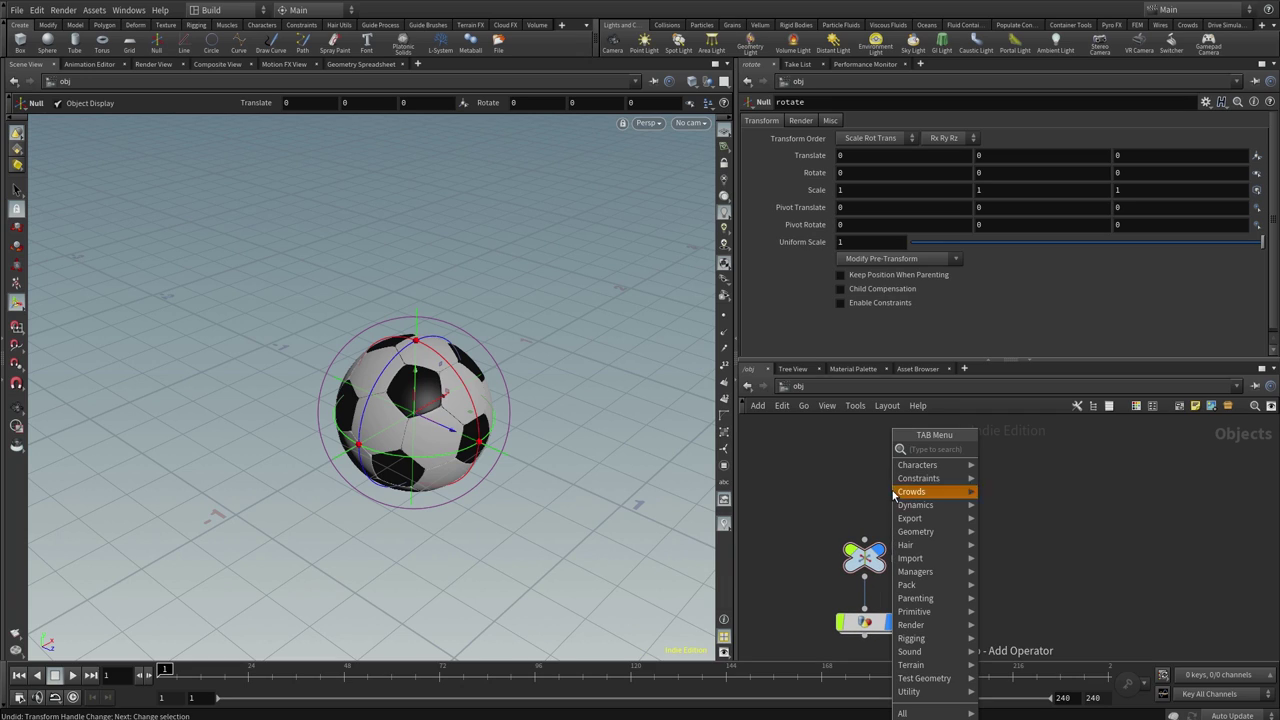
type("null")
key("Return")
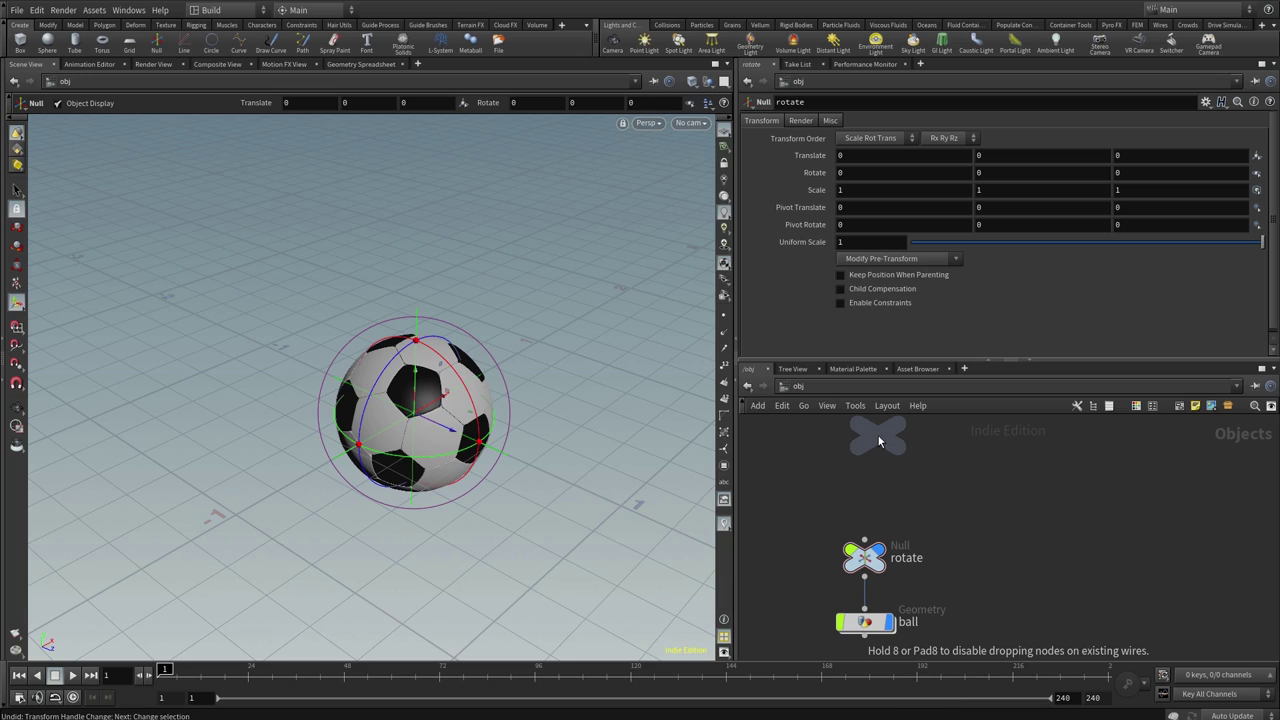
left_click(864, 480)
left_click(864, 497)
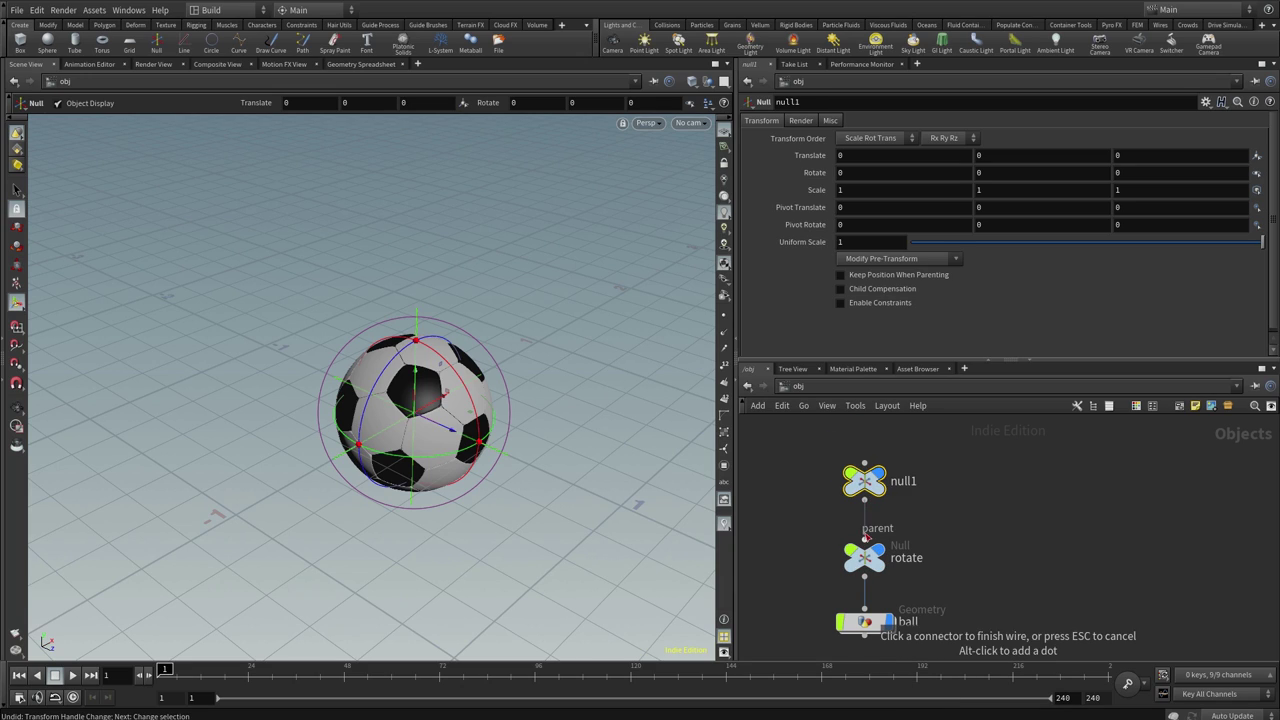
left_click(865, 537)
key("l")
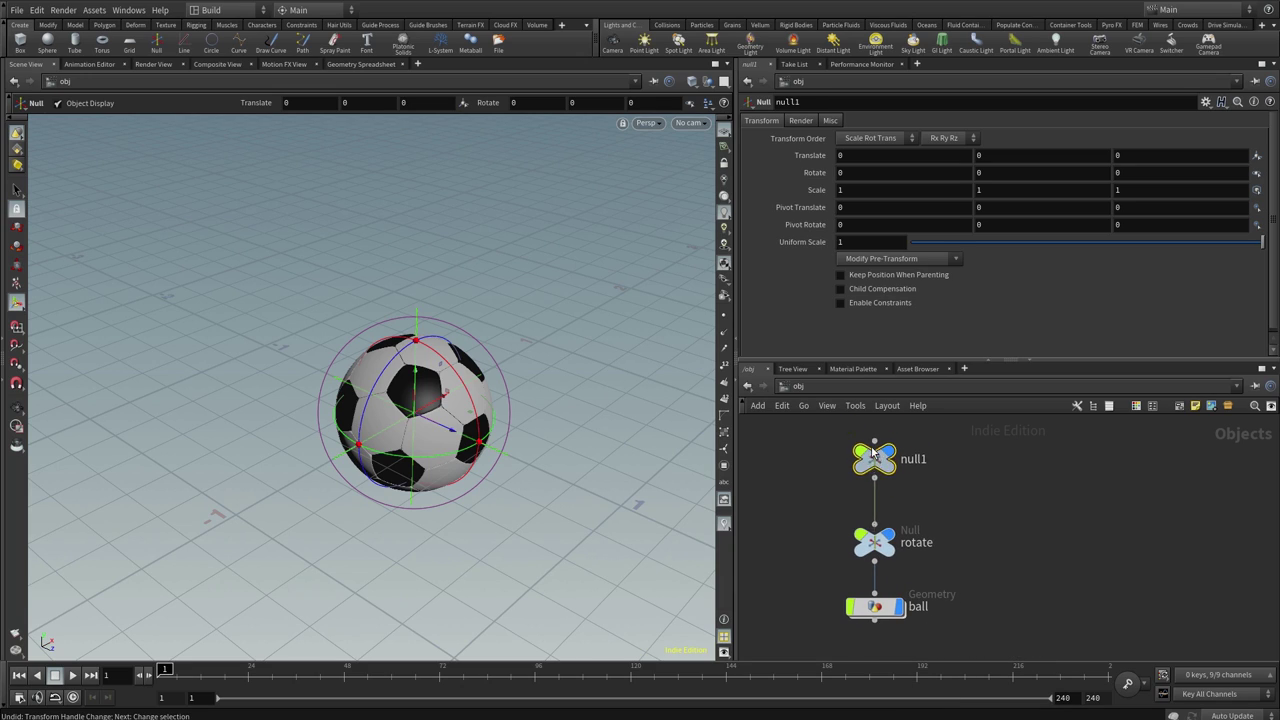
left_click_drag(872, 452, 872, 456)
left_click_drag(876, 547, 876, 542)
left_click_drag(877, 608, 878, 607)
- Rename the new null to 'translate'
left_click(905, 465)
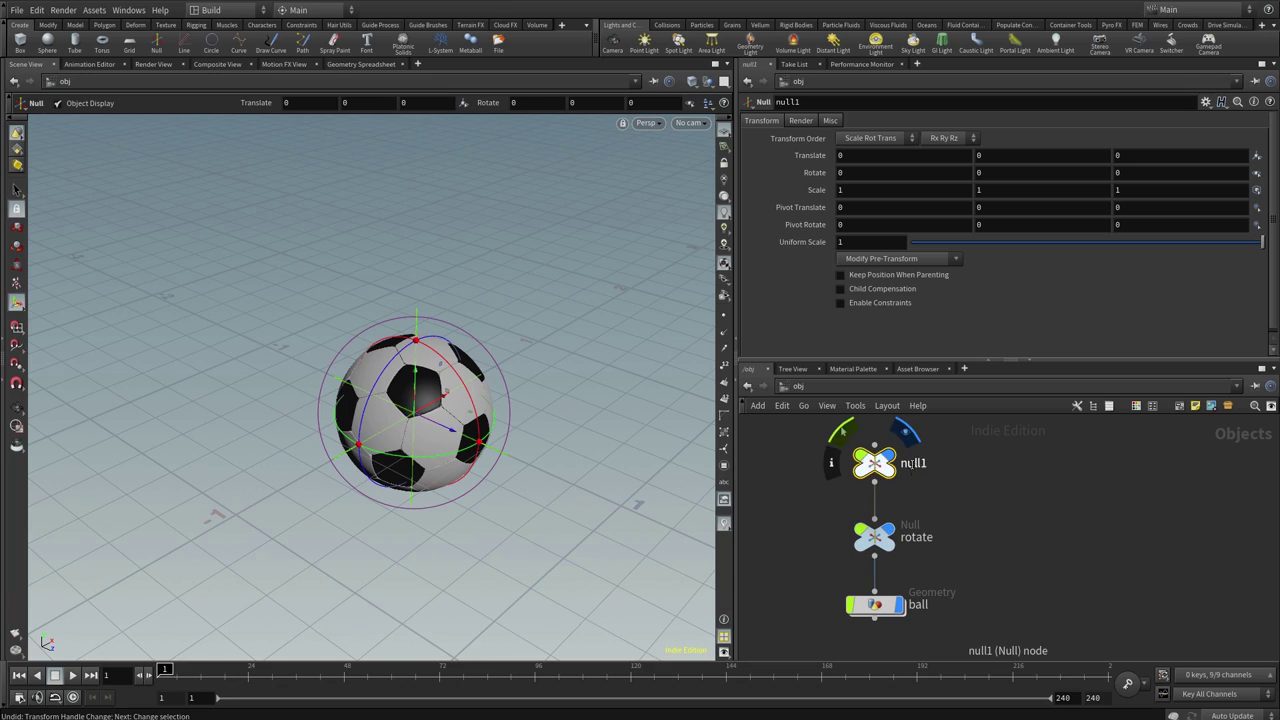
double_click(912, 463)
type("translate")
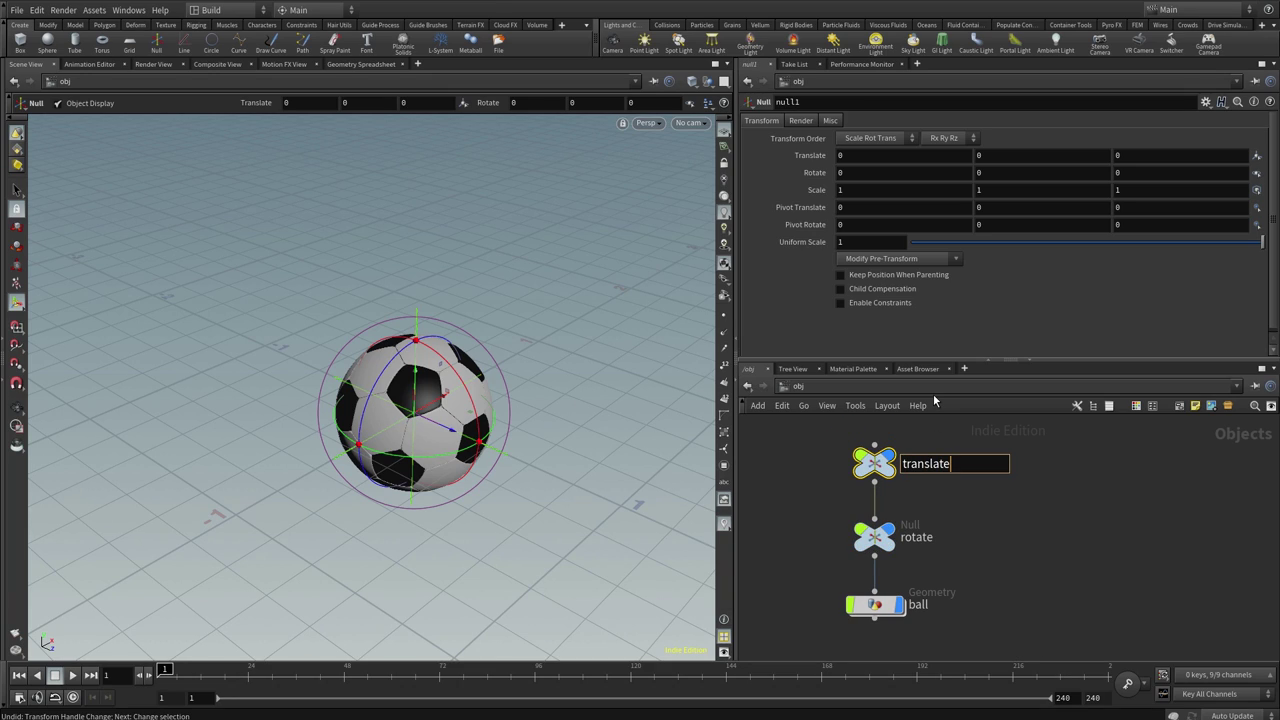
key("Return")
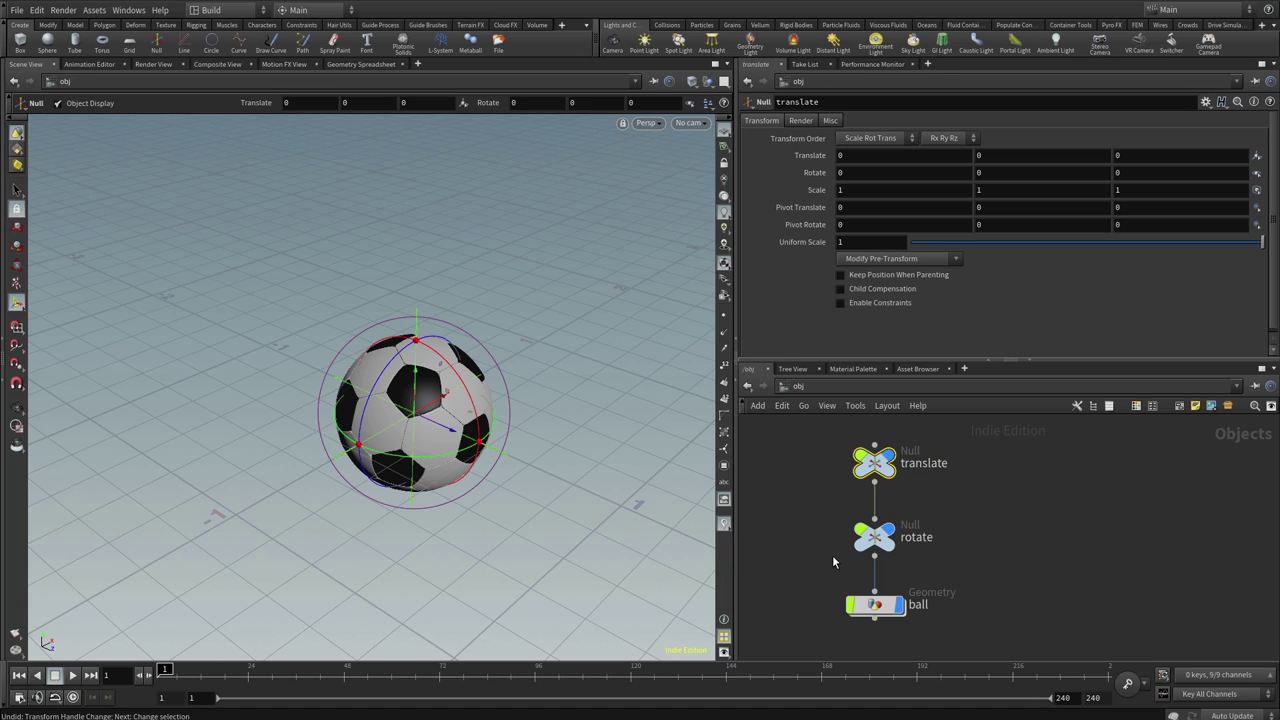
middle_click_drag(829, 508, 849, 520)
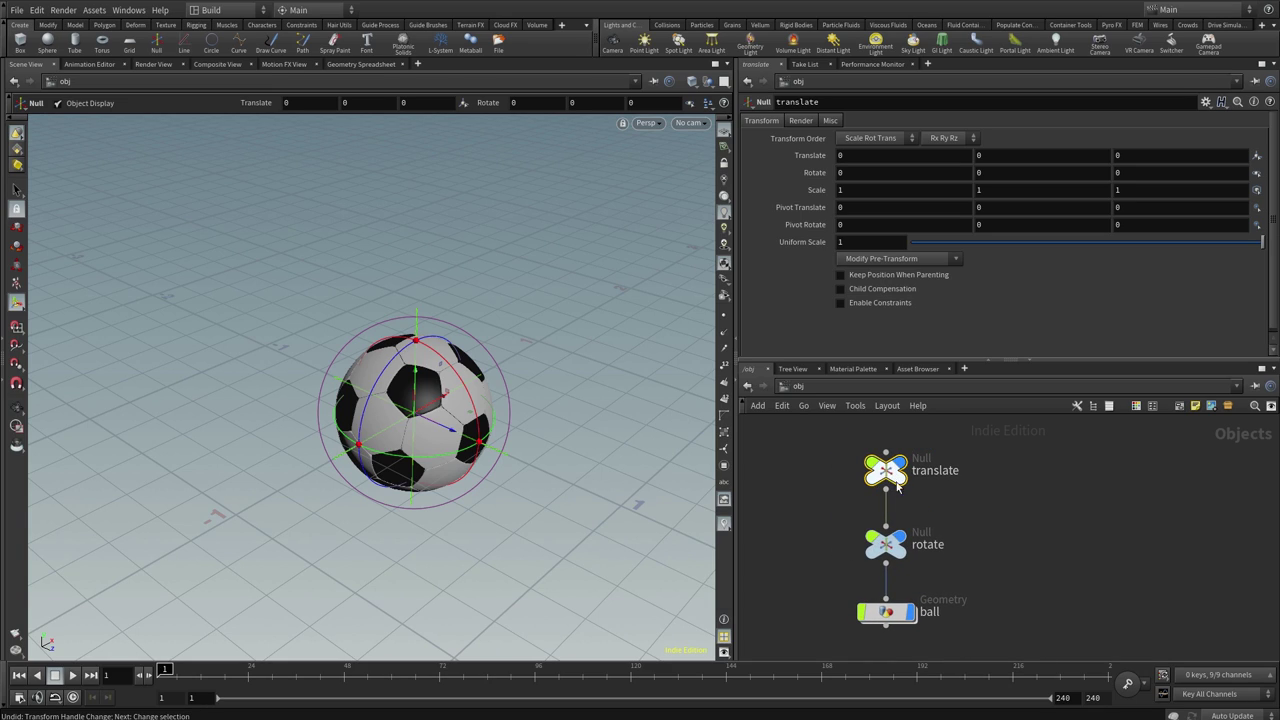
mouse_move(874, 463)
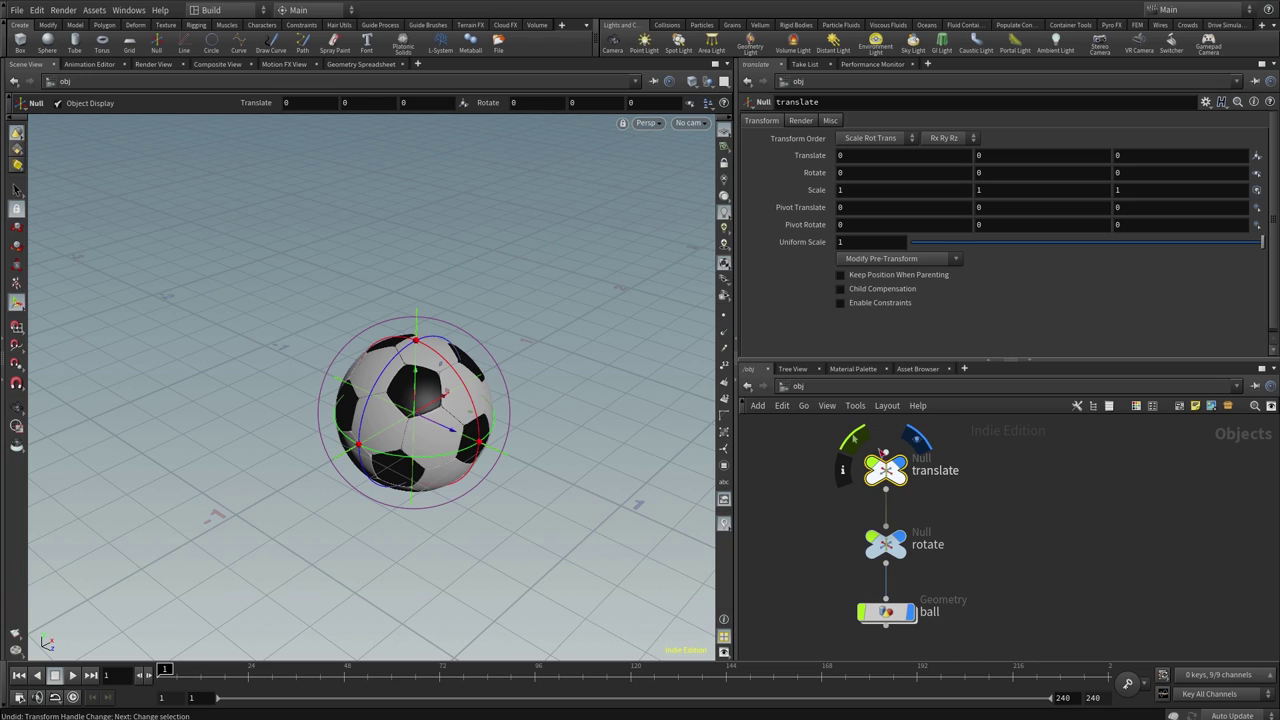
- Show the translate null's Misc settings: Display Icon and Control Type Null
left_click(830, 120)
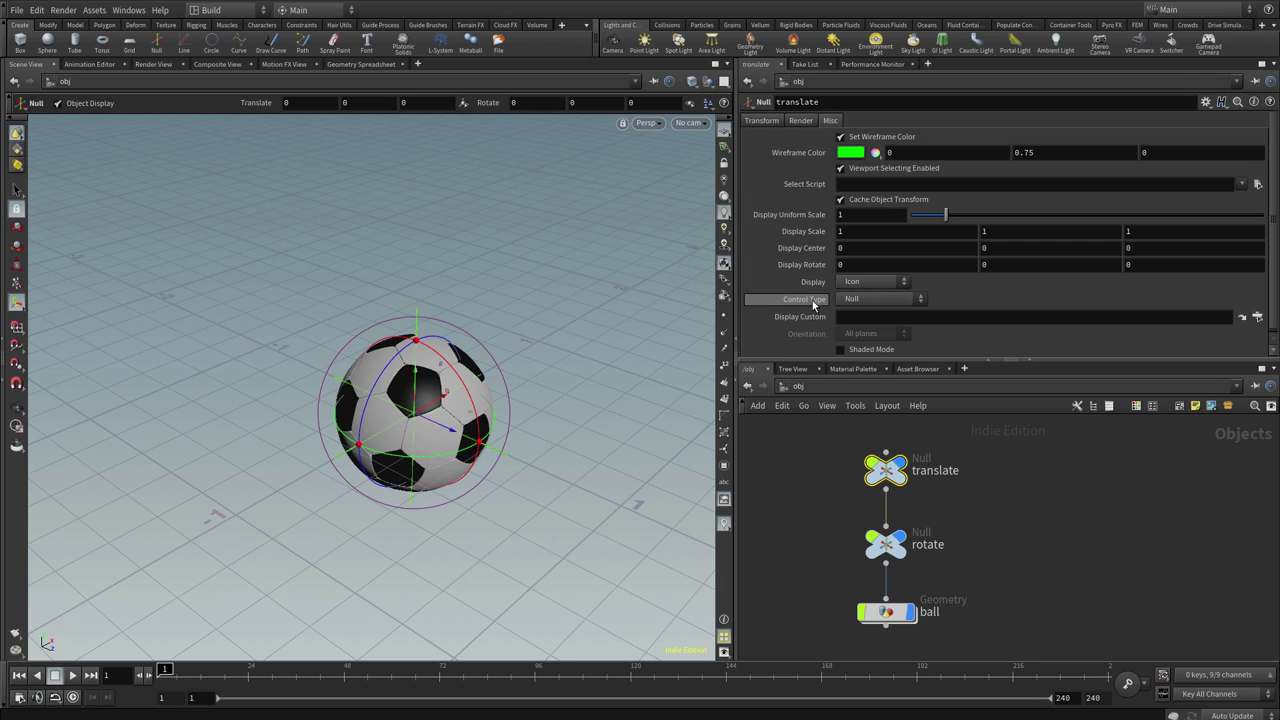
- Set translate's Control Type to Circles, Orientation to ZX plane, and Display Uniform Scale to 2.16
left_click(868, 300)
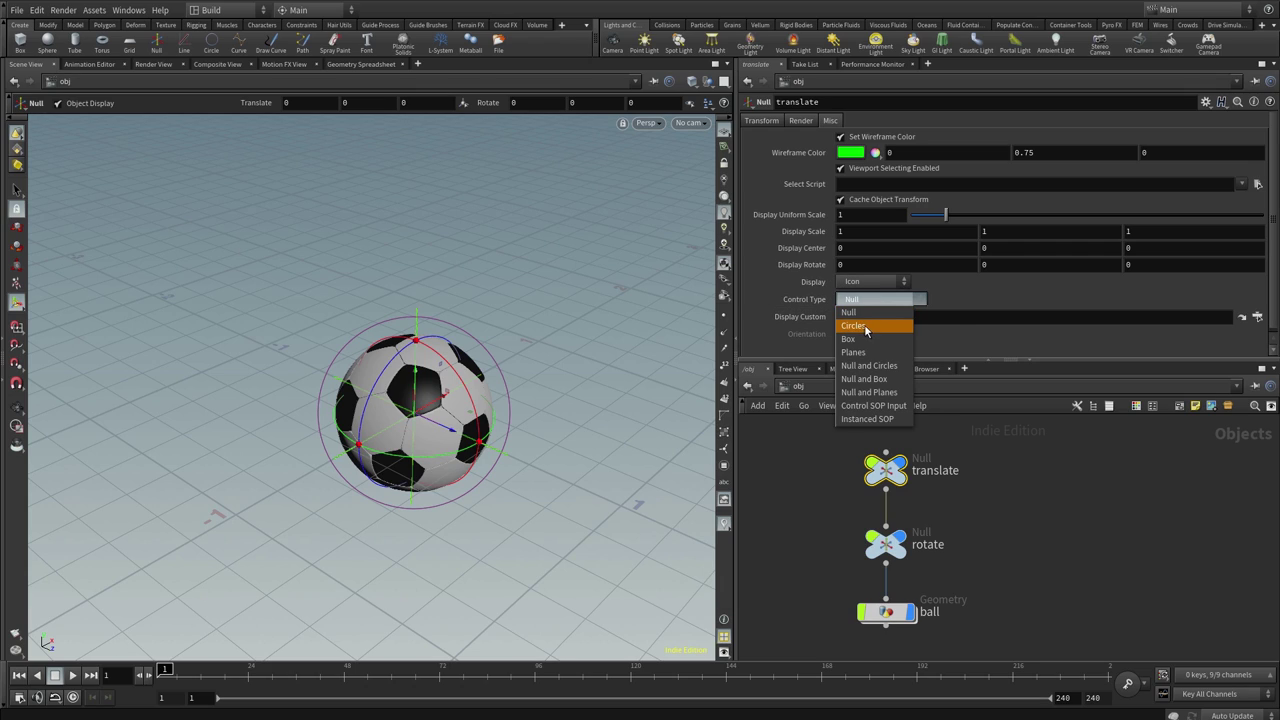
left_click(866, 327)
left_click(875, 300)
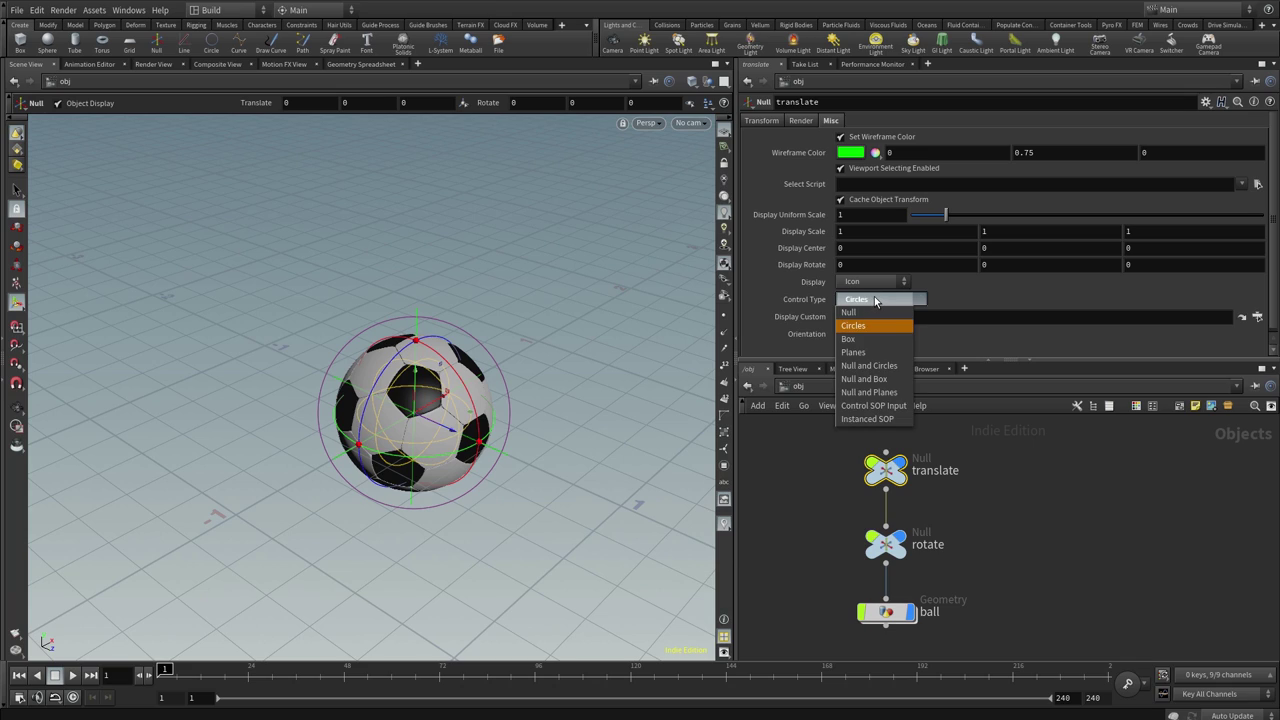
left_click(1011, 287)
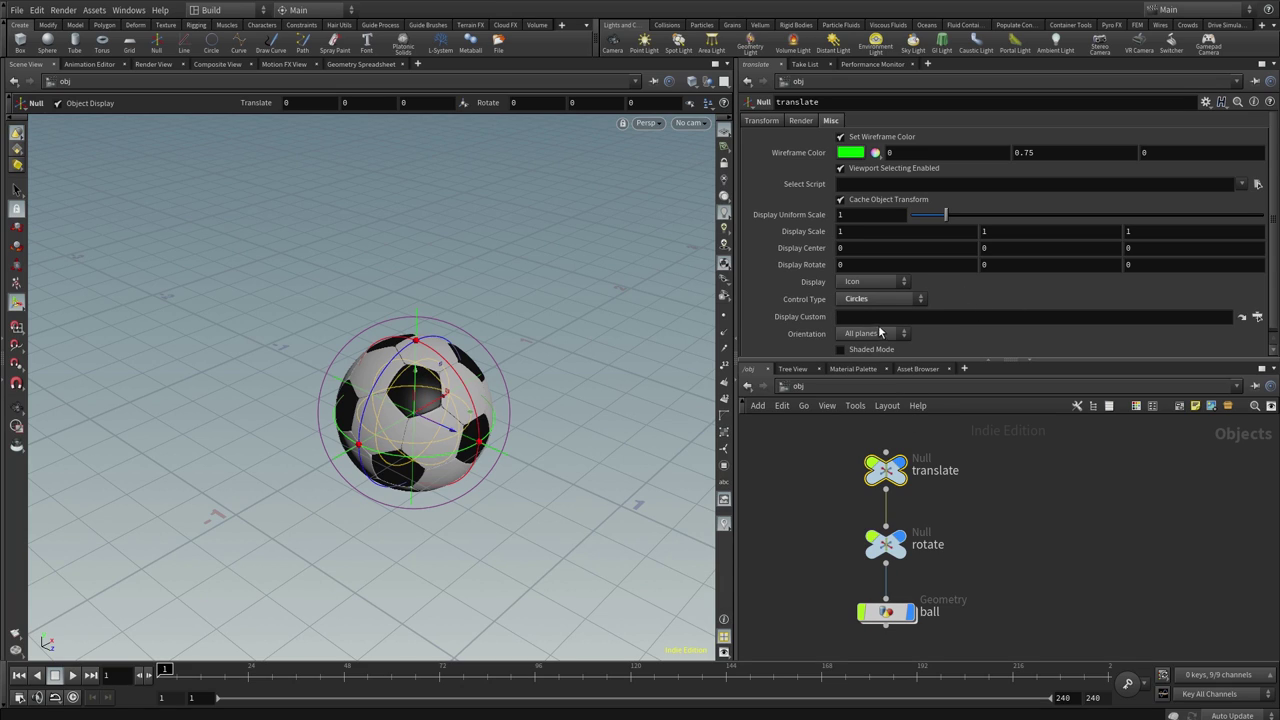
left_click(871, 336)
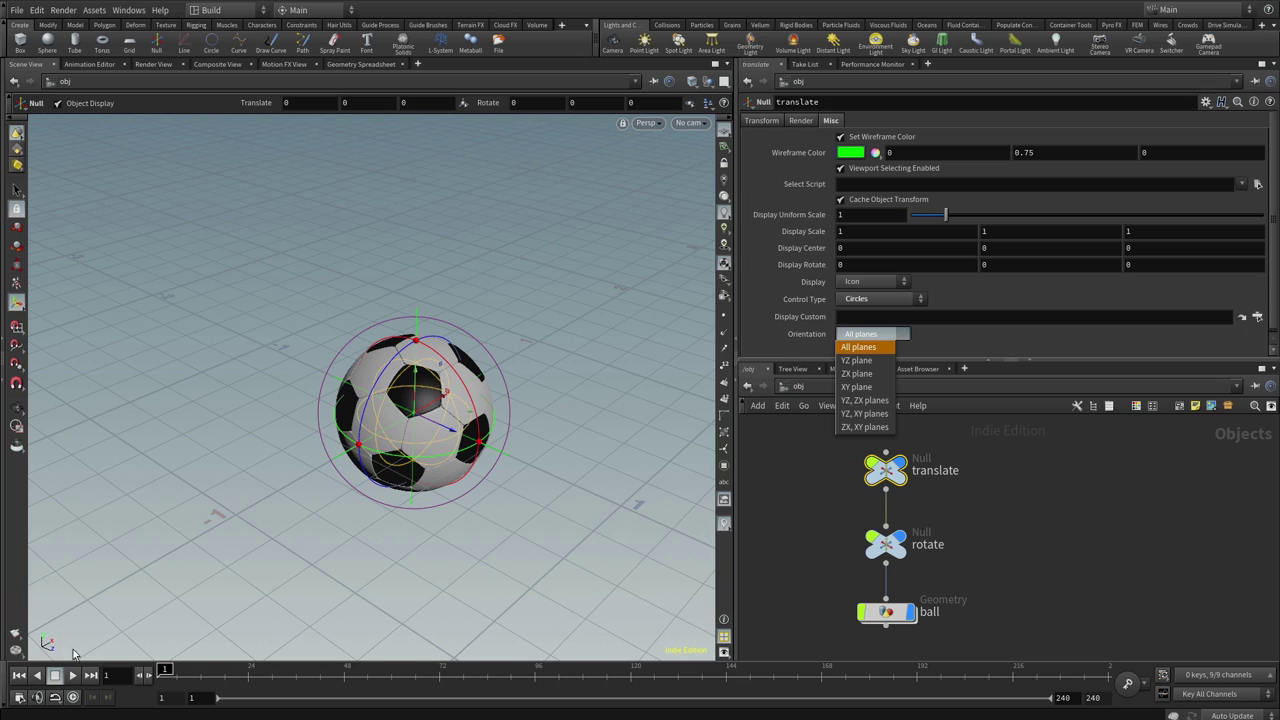
left_click(866, 375)
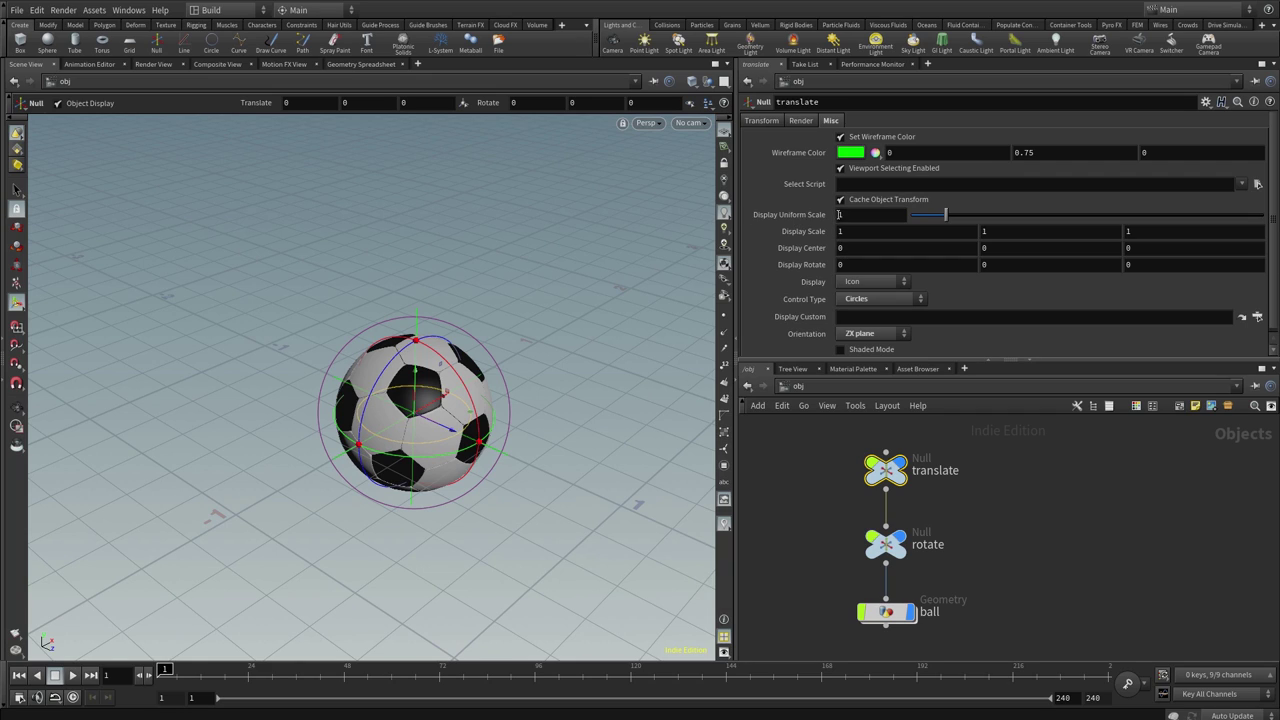
mouse_move(945, 216)
left_mouse_down()
mouse_move(986, 216)
mouse_move(988, 229)
left_mouse_up()
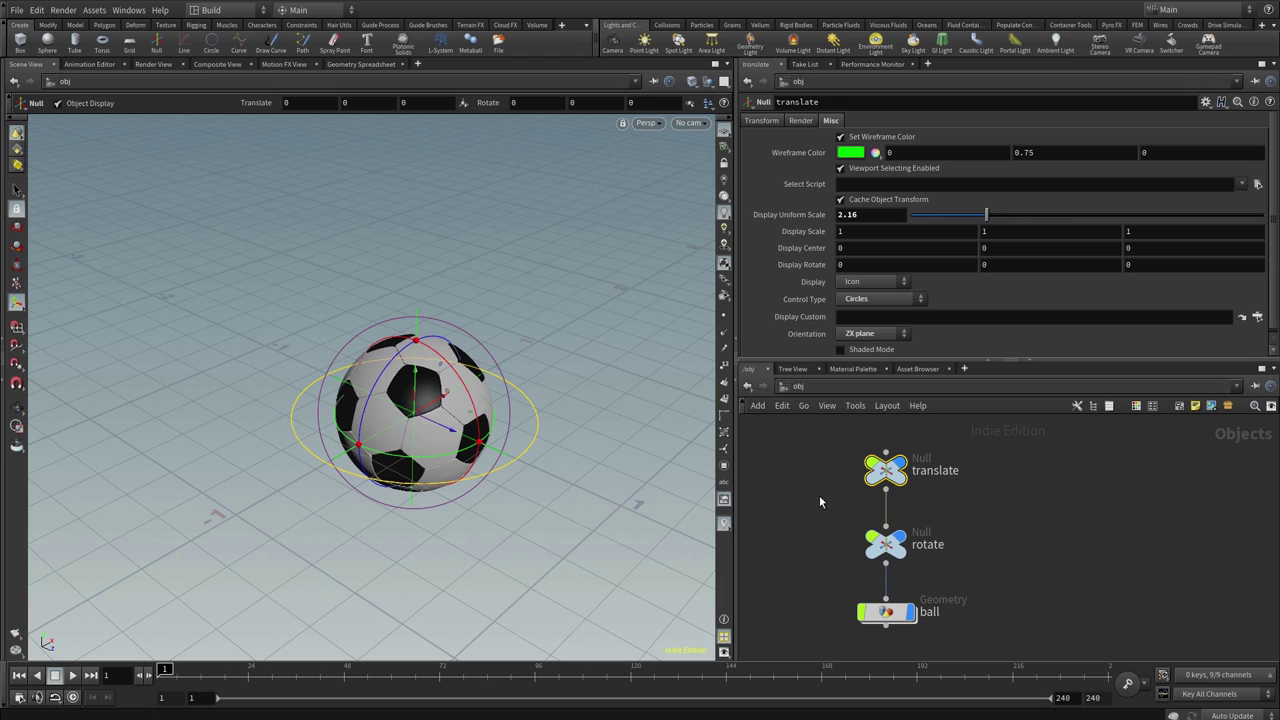
left_click(819, 495)
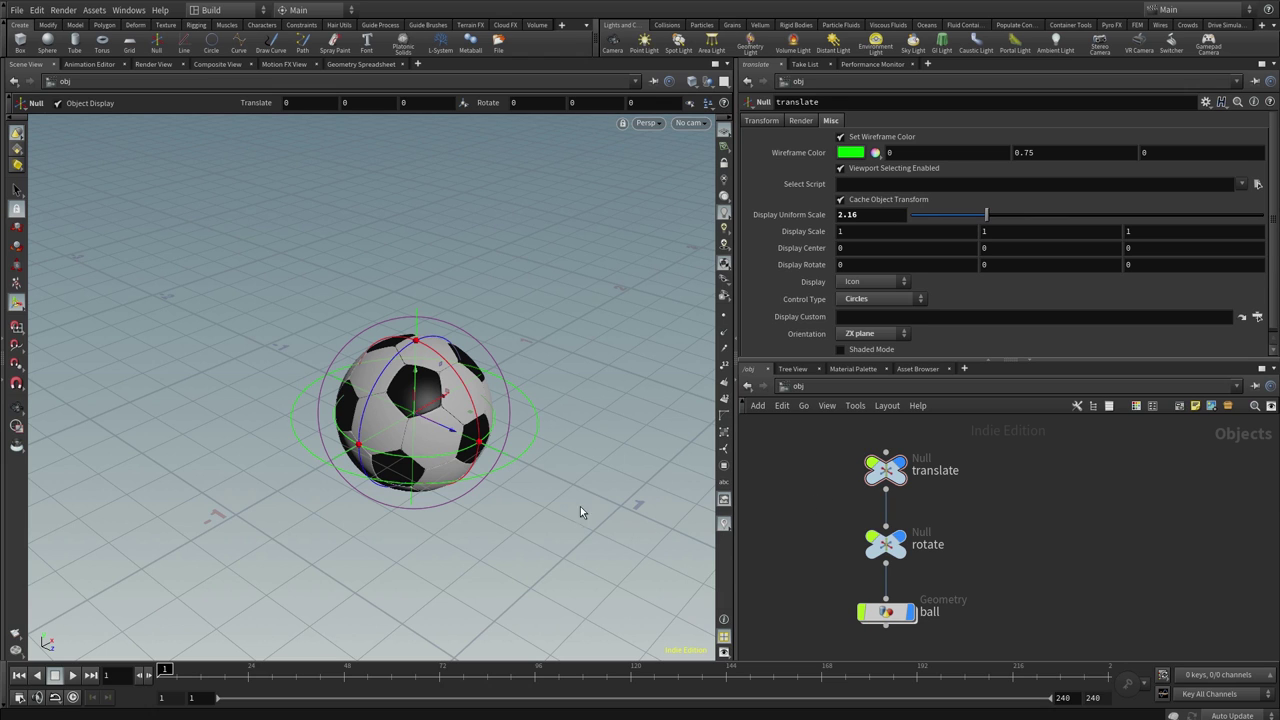
key("Escape")
mouse_move(466, 481)
left_mouse_down()
mouse_move(437, 513)
mouse_move(351, 449)
mouse_move(427, 473)
mouse_move(429, 460)
mouse_move(440, 480)
mouse_move(464, 474)
left_mouse_up()
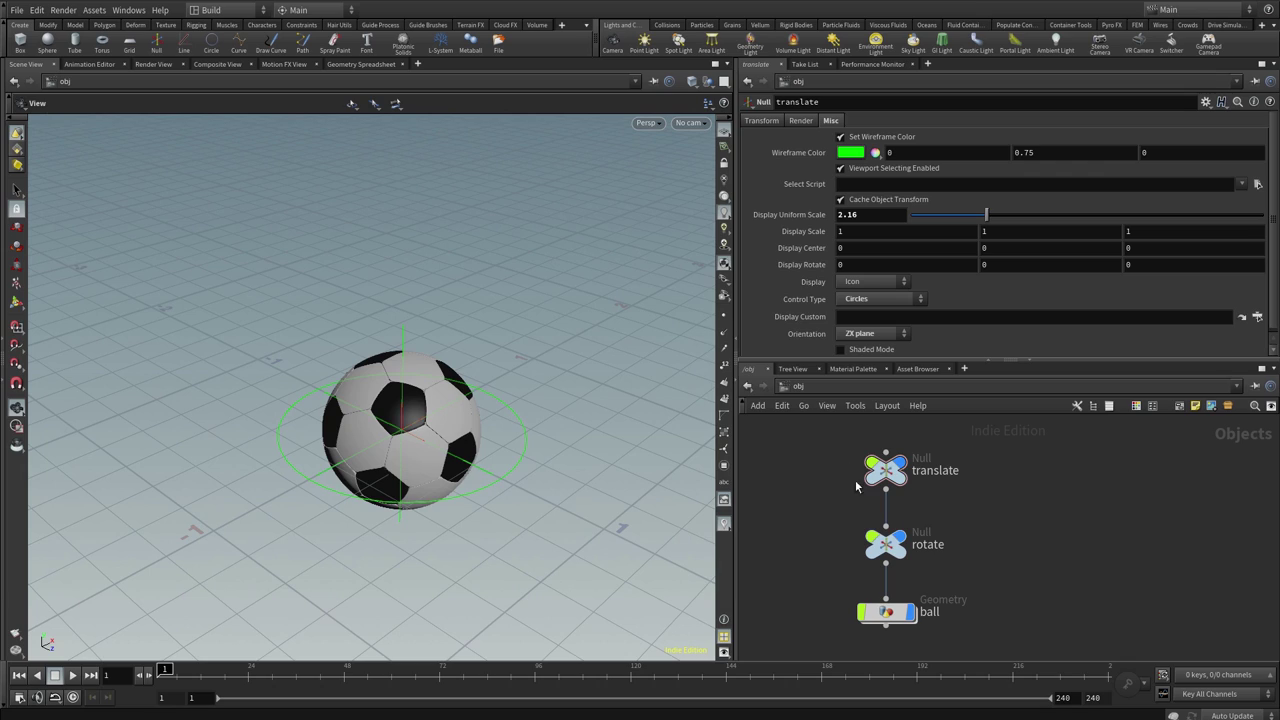
- Drag the translate null with the Move tool to confirm rotate and ball follow it
left_click(891, 468)
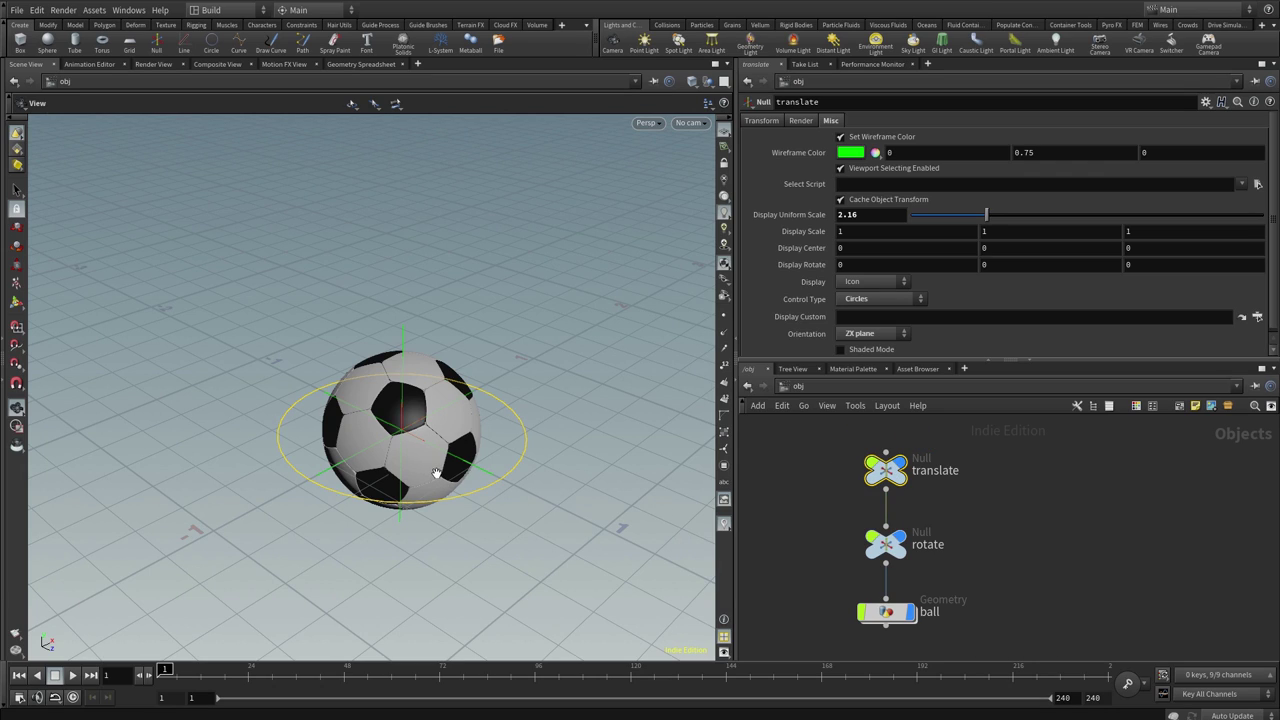
key("t")
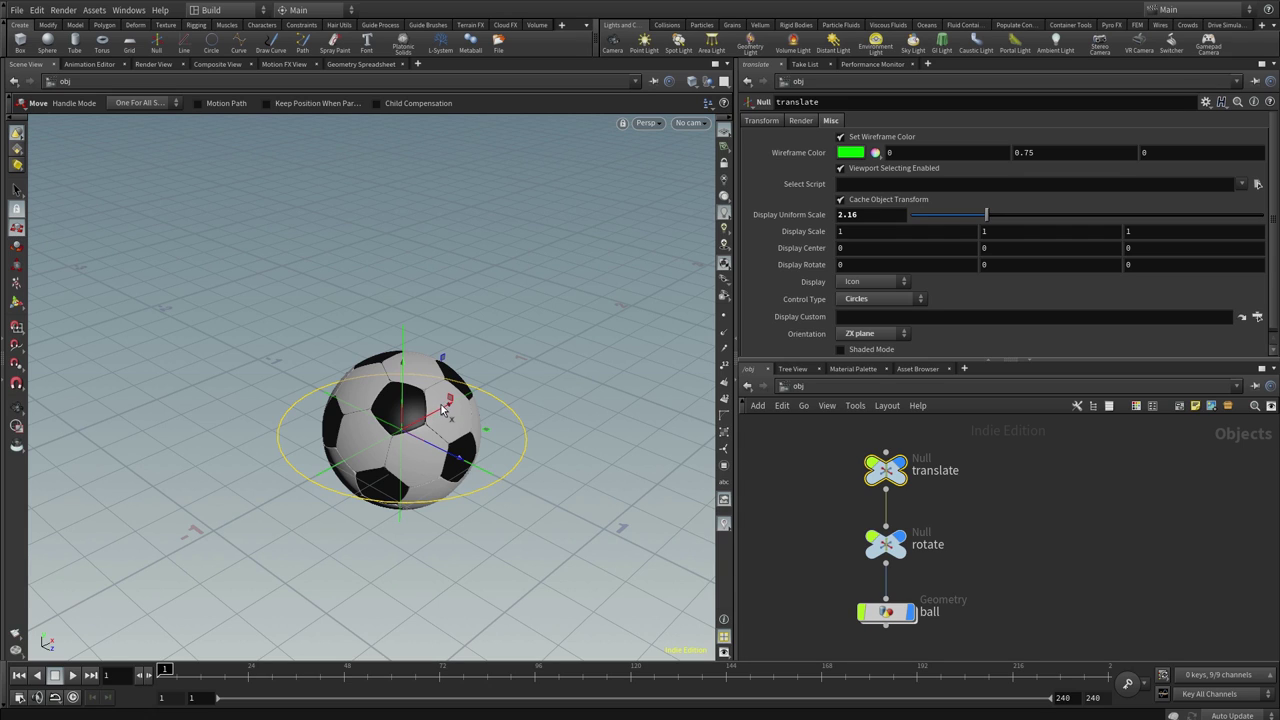
mouse_move(440, 408)
left_mouse_down()
mouse_move(553, 347)
mouse_move(443, 443)
mouse_move(423, 443)
mouse_move(514, 371)
mouse_move(483, 425)
mouse_move(505, 415)
left_mouse_up()
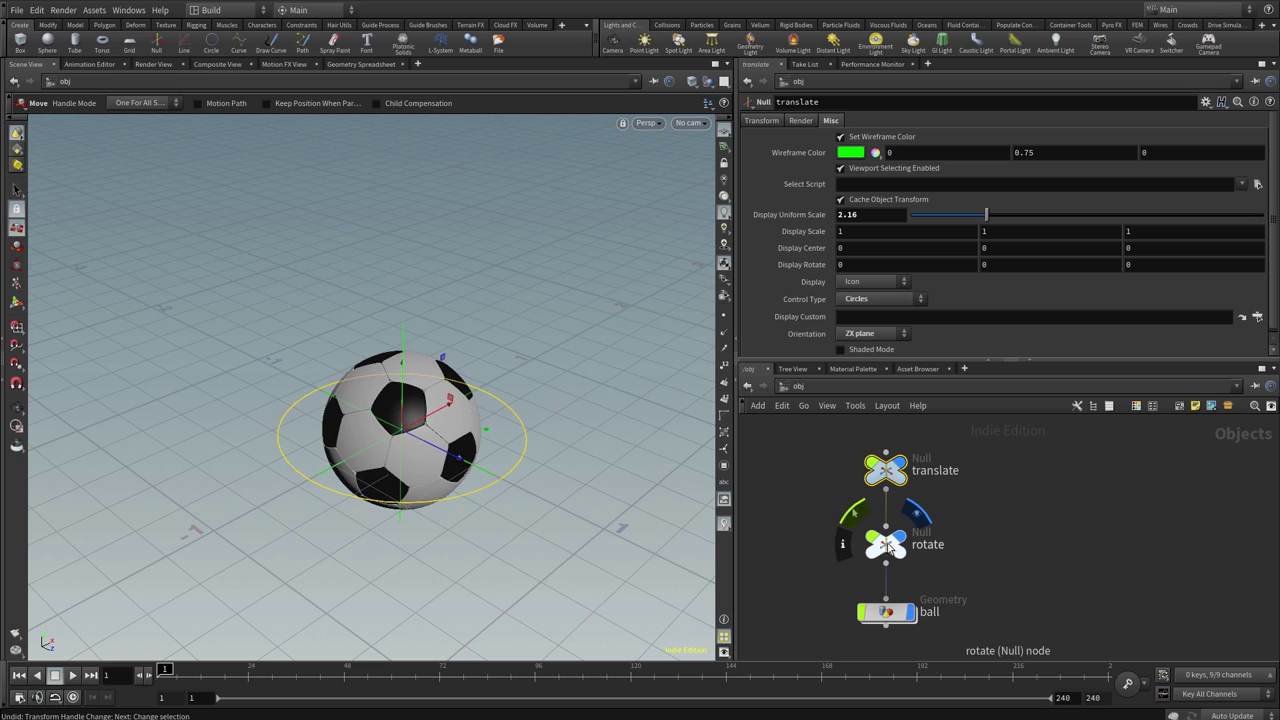
left_click(885, 544)
left_click(882, 616)
left_click(805, 531)
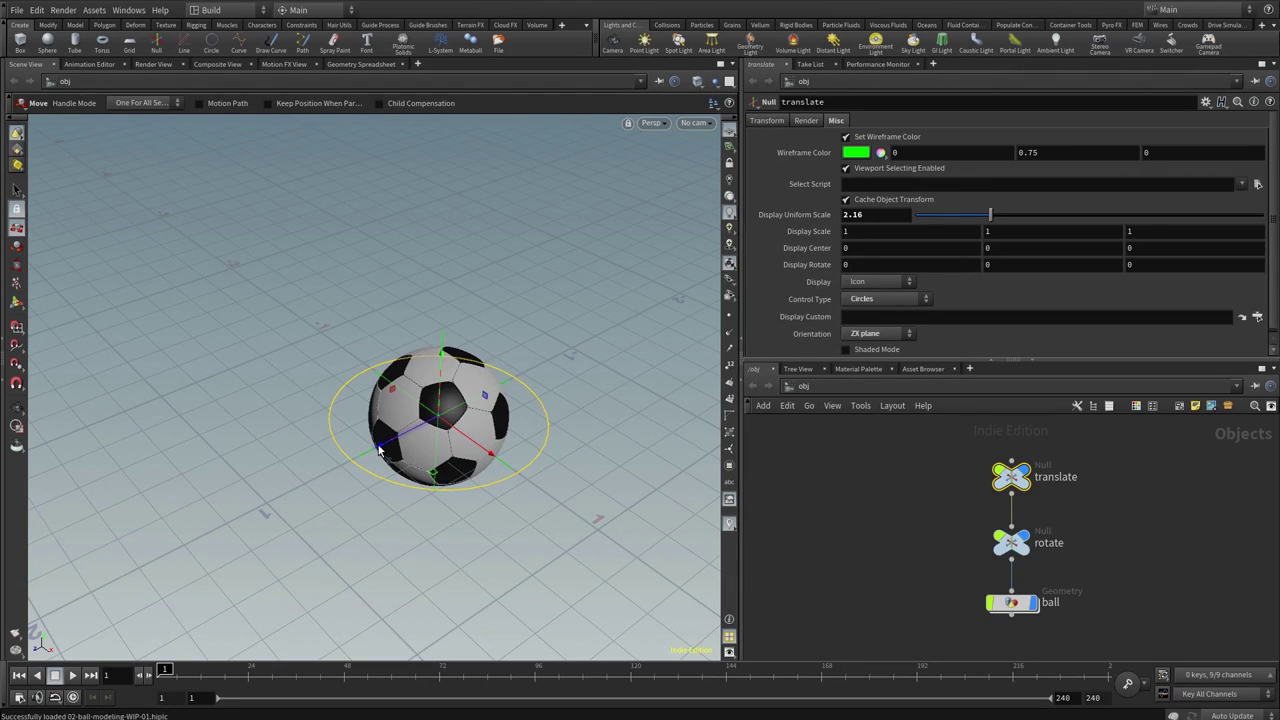
mouse_move(383, 447)
left_mouse_down()
mouse_move(390, 481)
mouse_move(333, 513)
mouse_move(518, 405)
mouse_move(413, 418)
left_mouse_up()
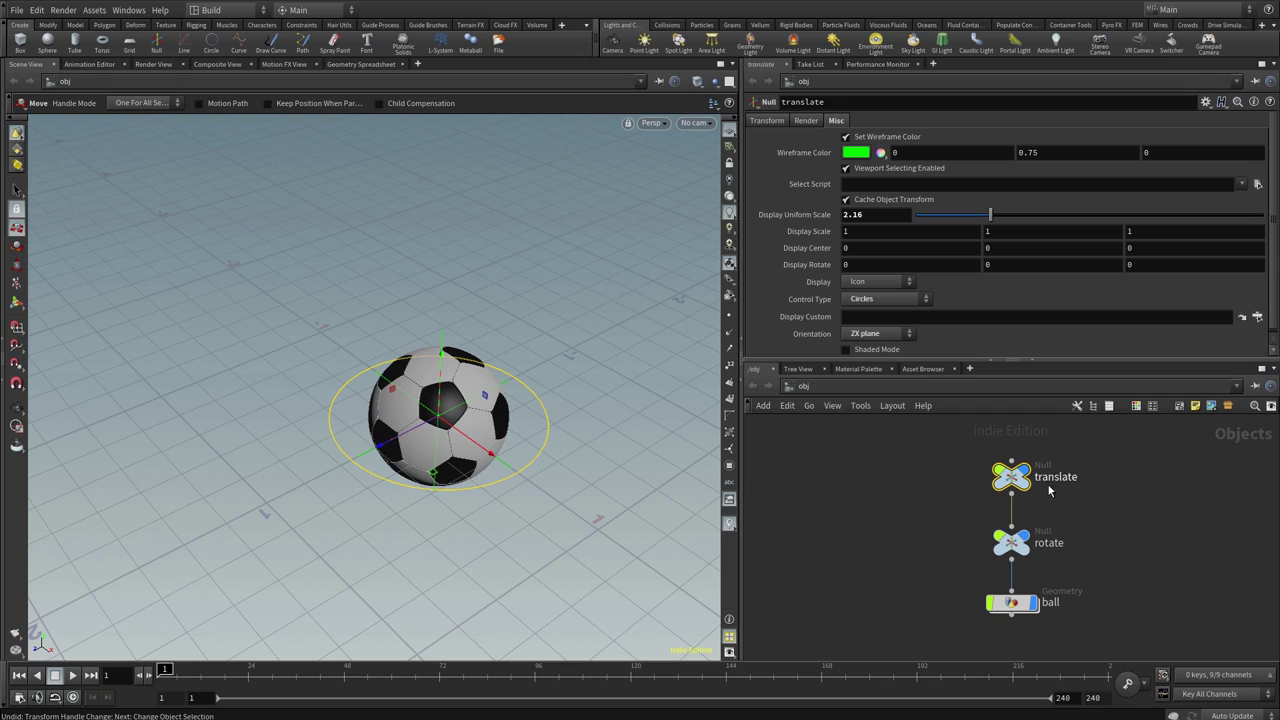
- Select the ball, rotate and translate nodes in turn, viewing translate's transform parameters
middle_click_drag(912, 528, 840, 522)
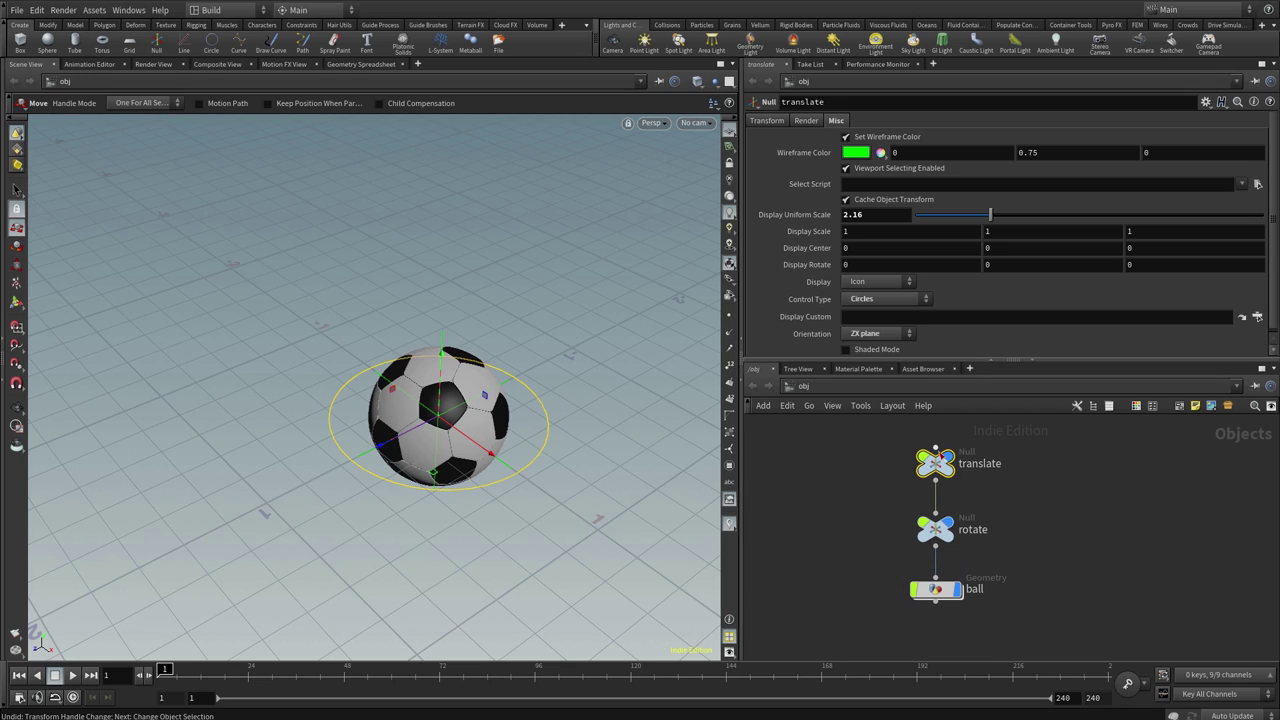
left_click(943, 594)
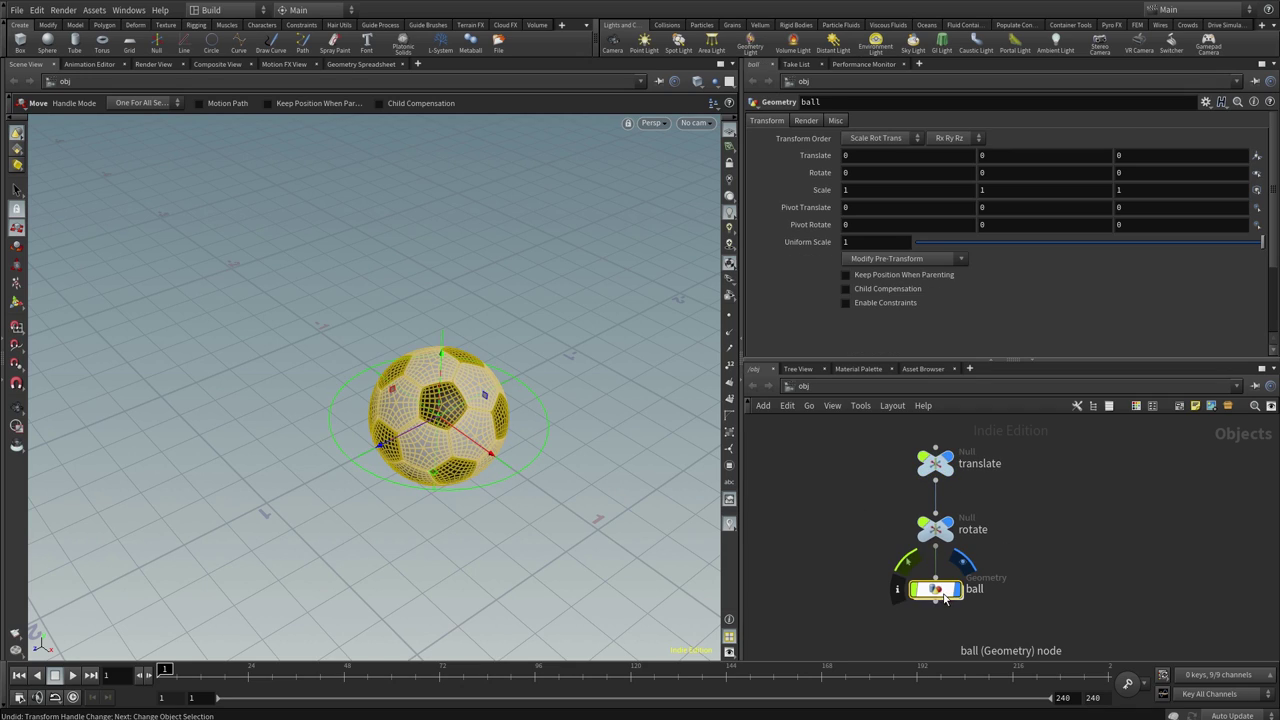
left_click(936, 529)
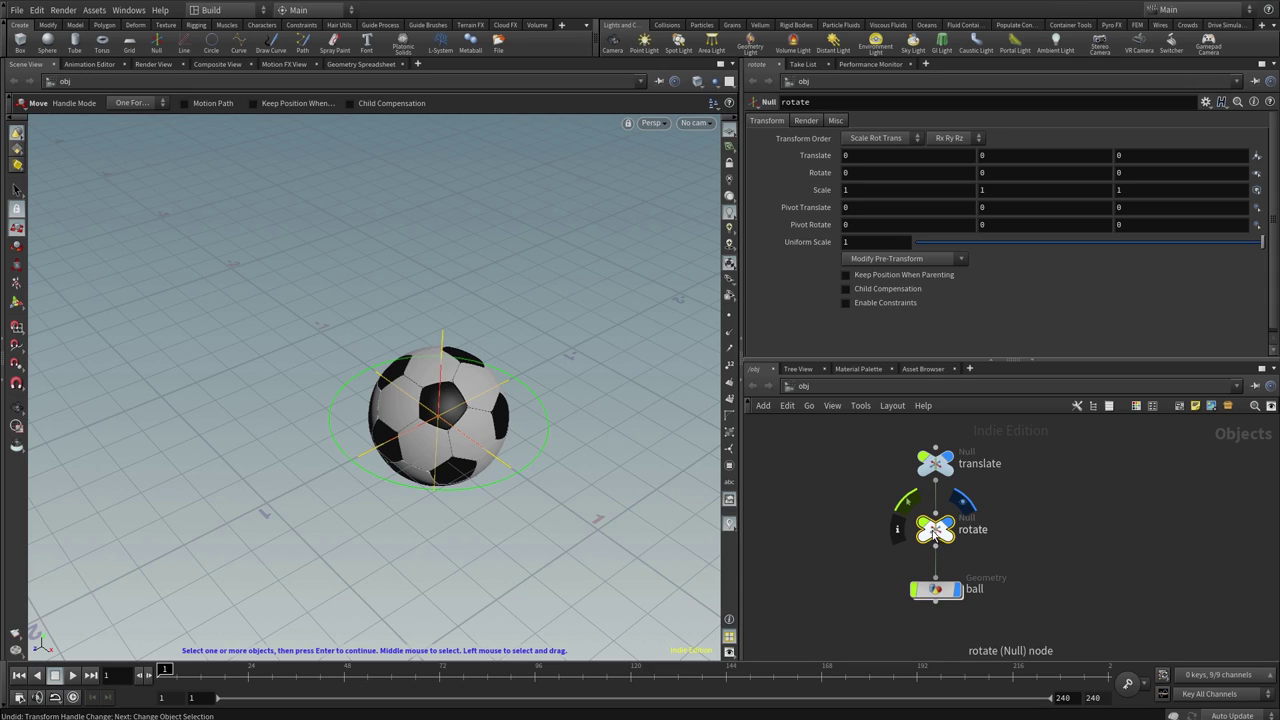
left_click(936, 463)
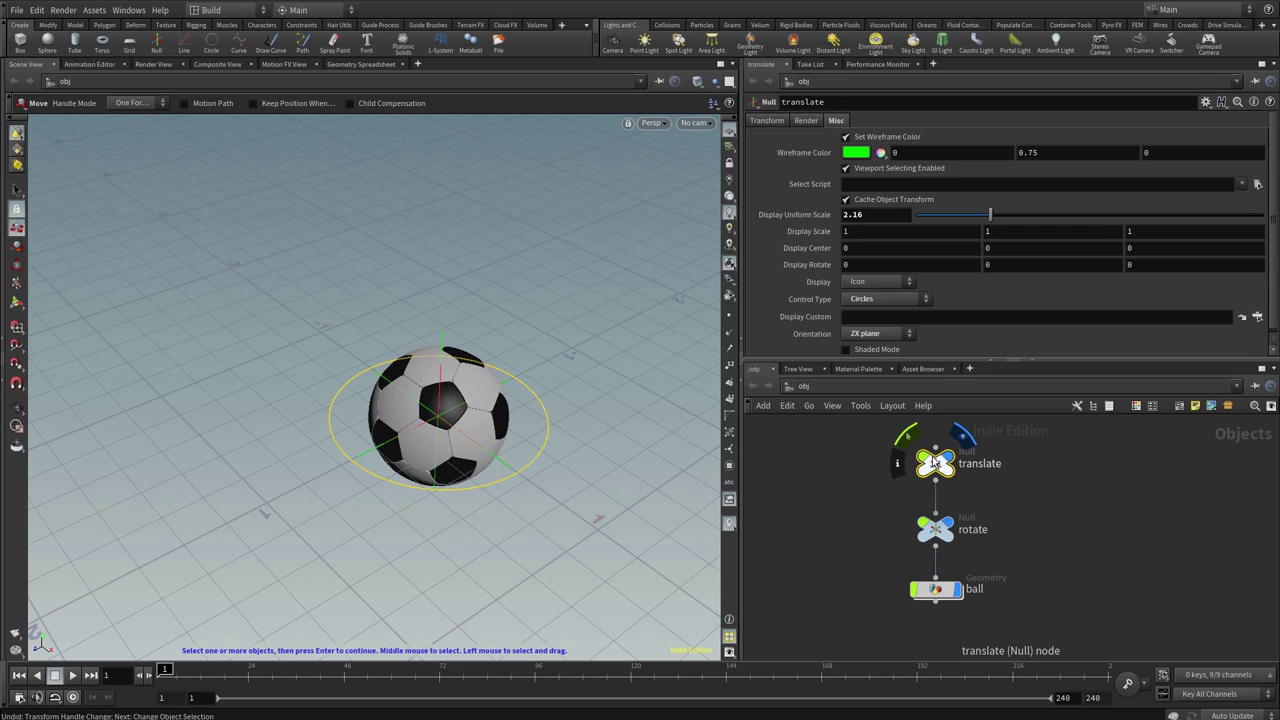
middle_click_drag(1019, 497, 991, 507)
left_click(767, 120)
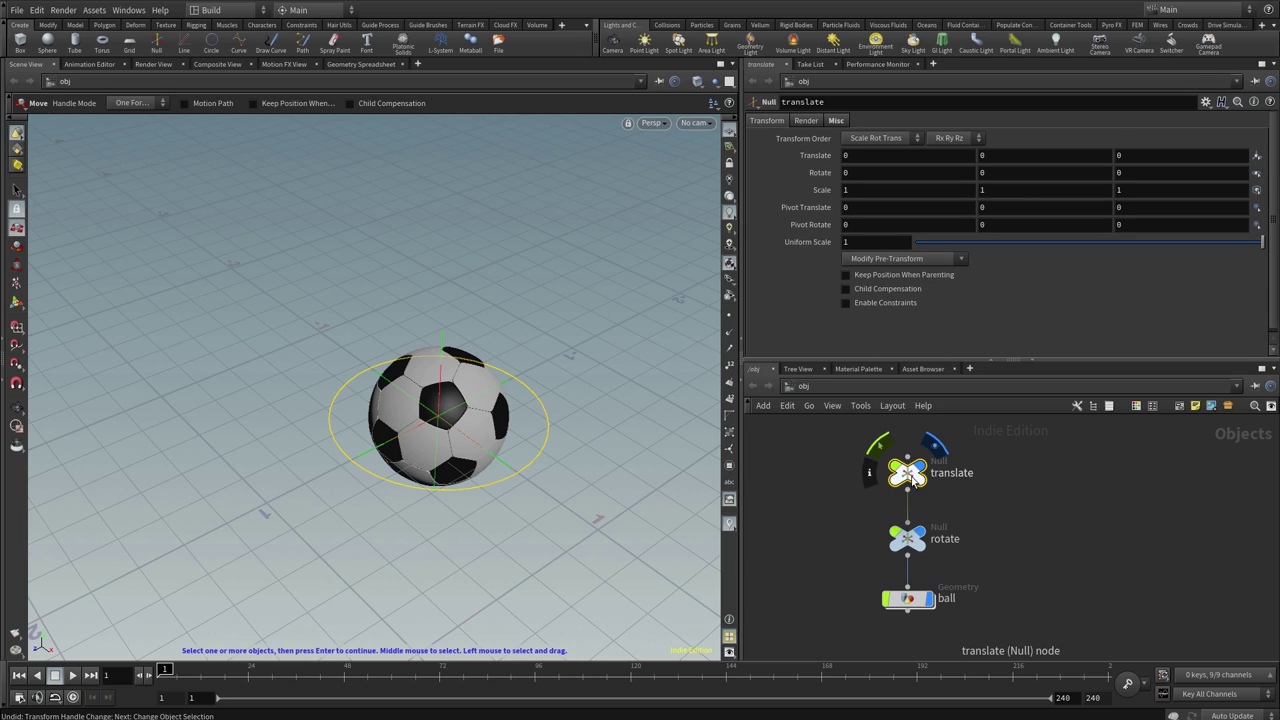
left_click(907, 538)
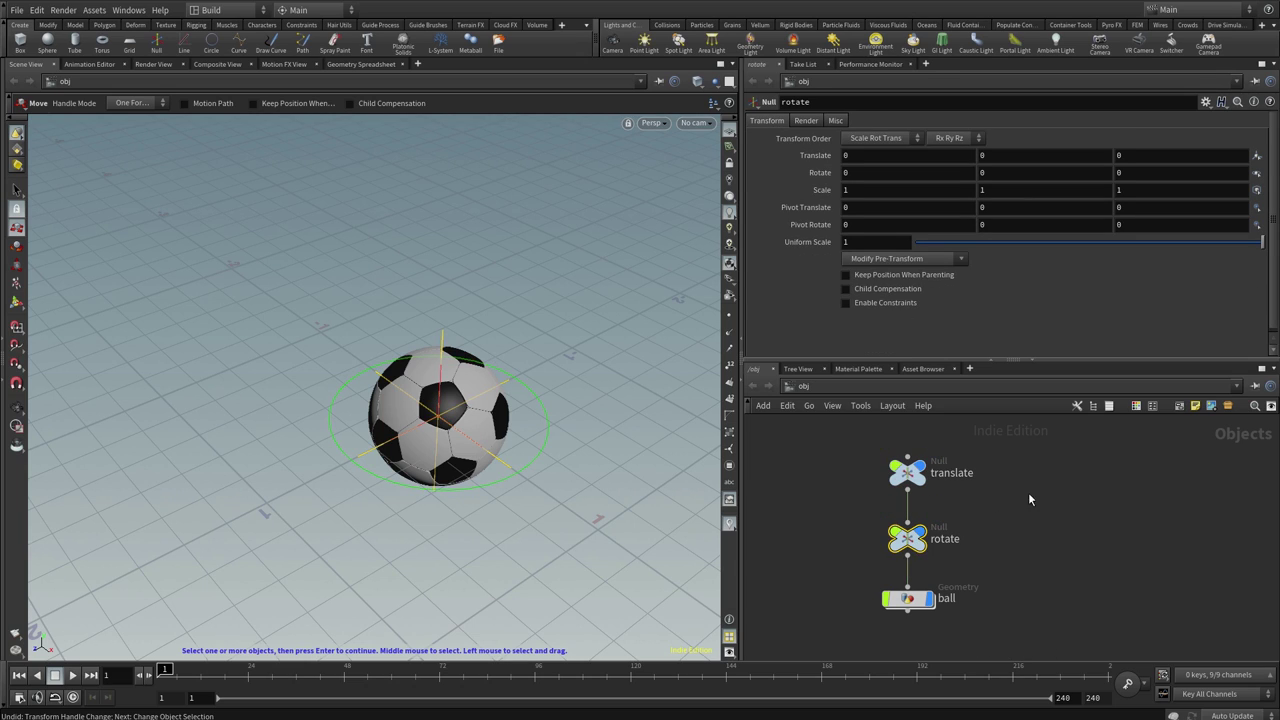
- Clear the selection and open Math-Description.pdf from the 004-First-Project folder
left_click(1012, 533)
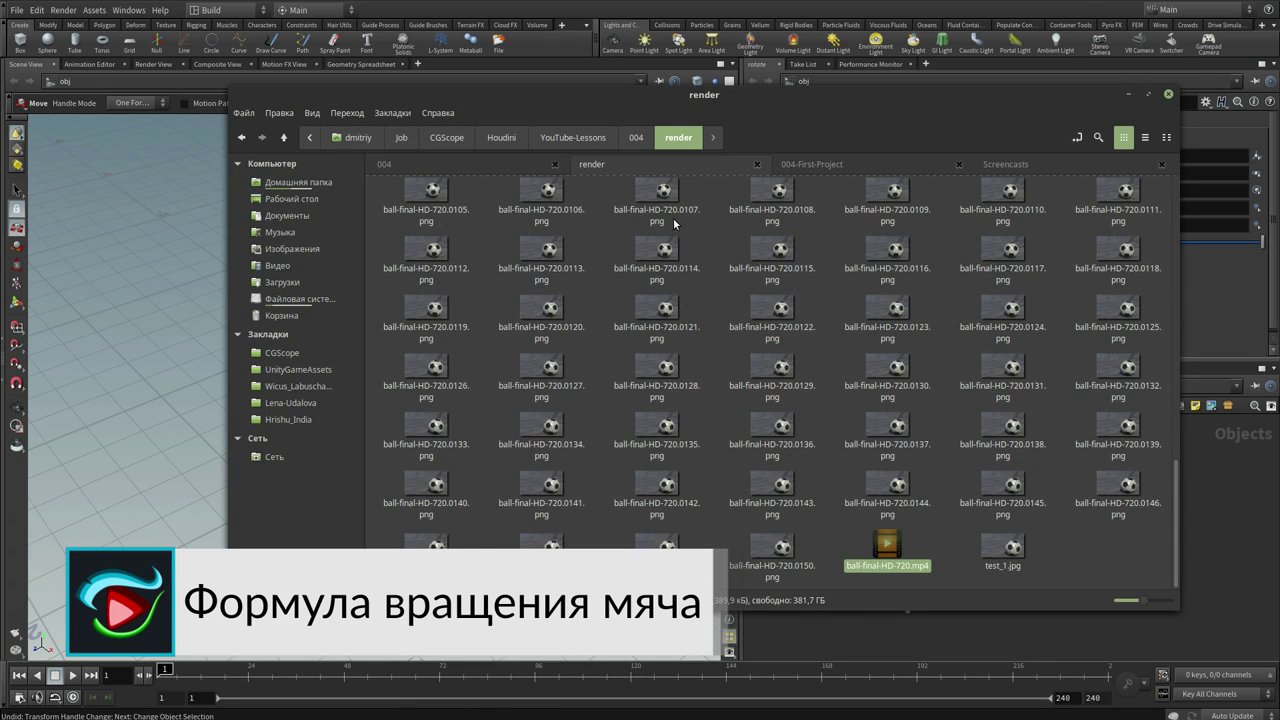
left_click(866, 167)
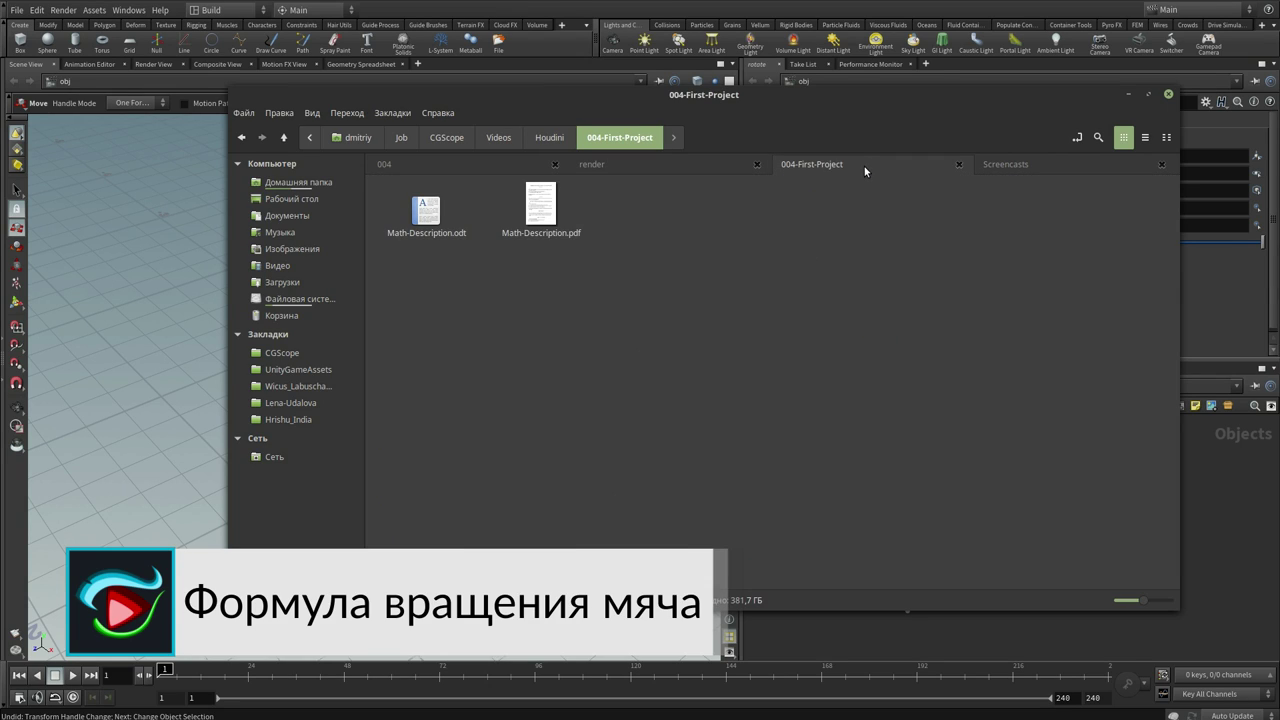
double_click(541, 206)
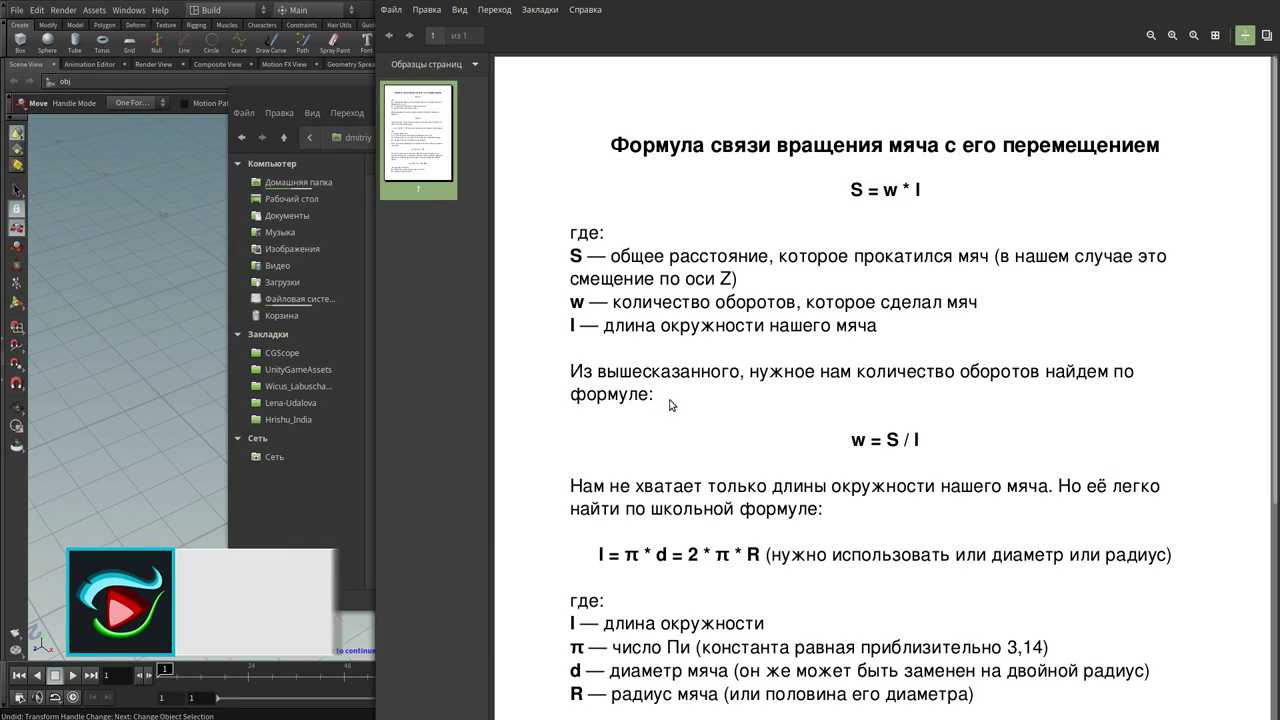
- Widen and lengthen the Math-Description.pdf viewer window so the rotation formula fills most of the screen
left_click_drag(818, 2, 709, 297)
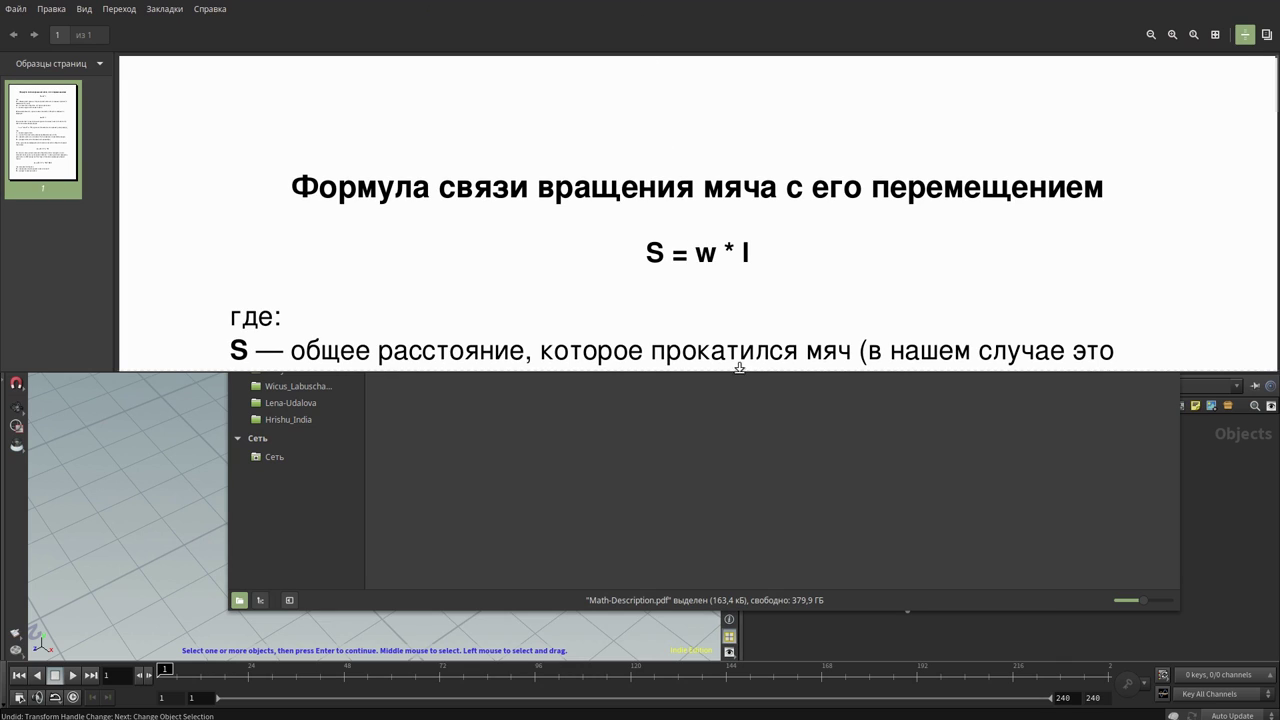
left_click_drag(737, 370, 698, 718)
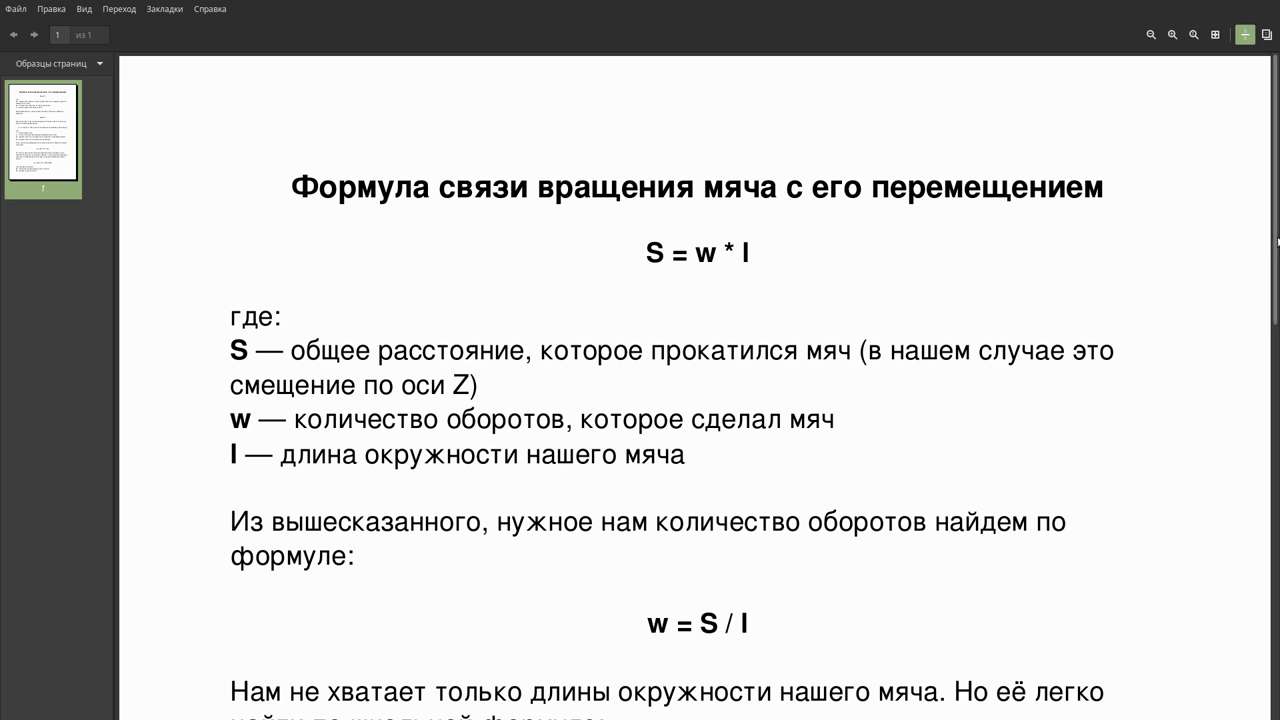
- Scroll the PDF down to the final formula w = (S / 2 * π * R) * 360
scroll(1252, 240, "down", 5)
scroll(1250, 352, "down", 2)
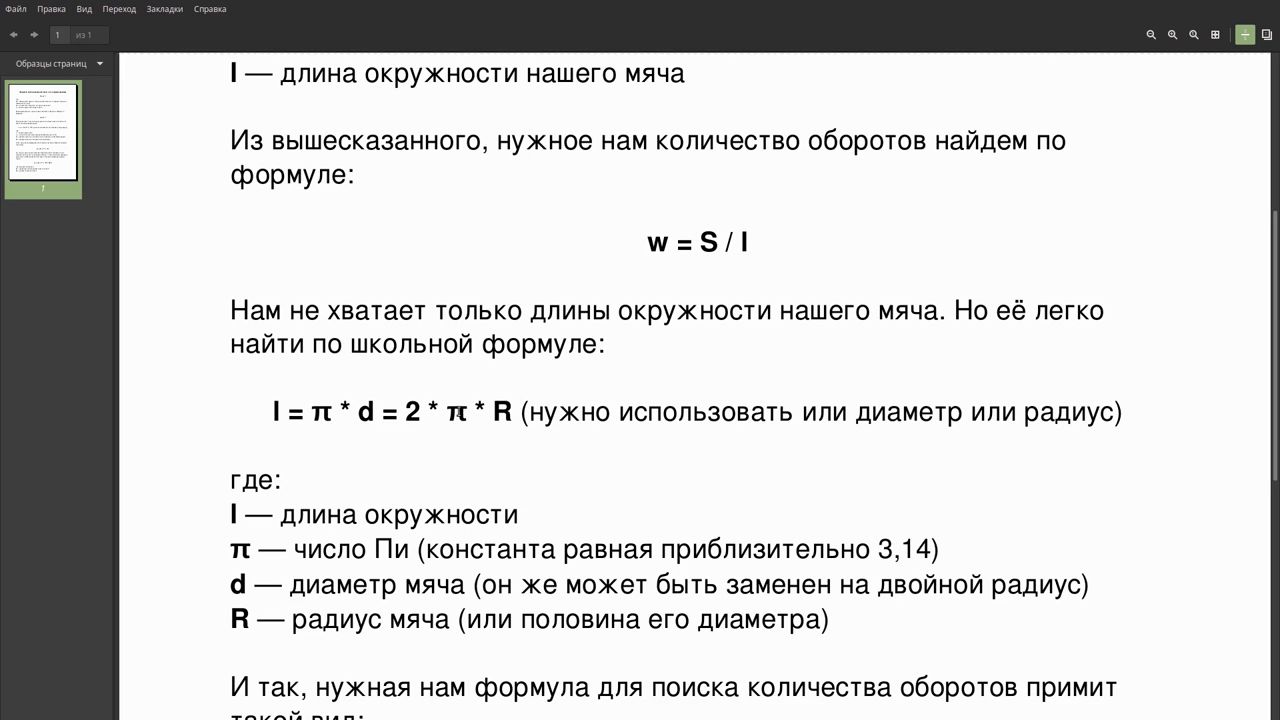
left_click_drag(1276, 347, 1265, 537)
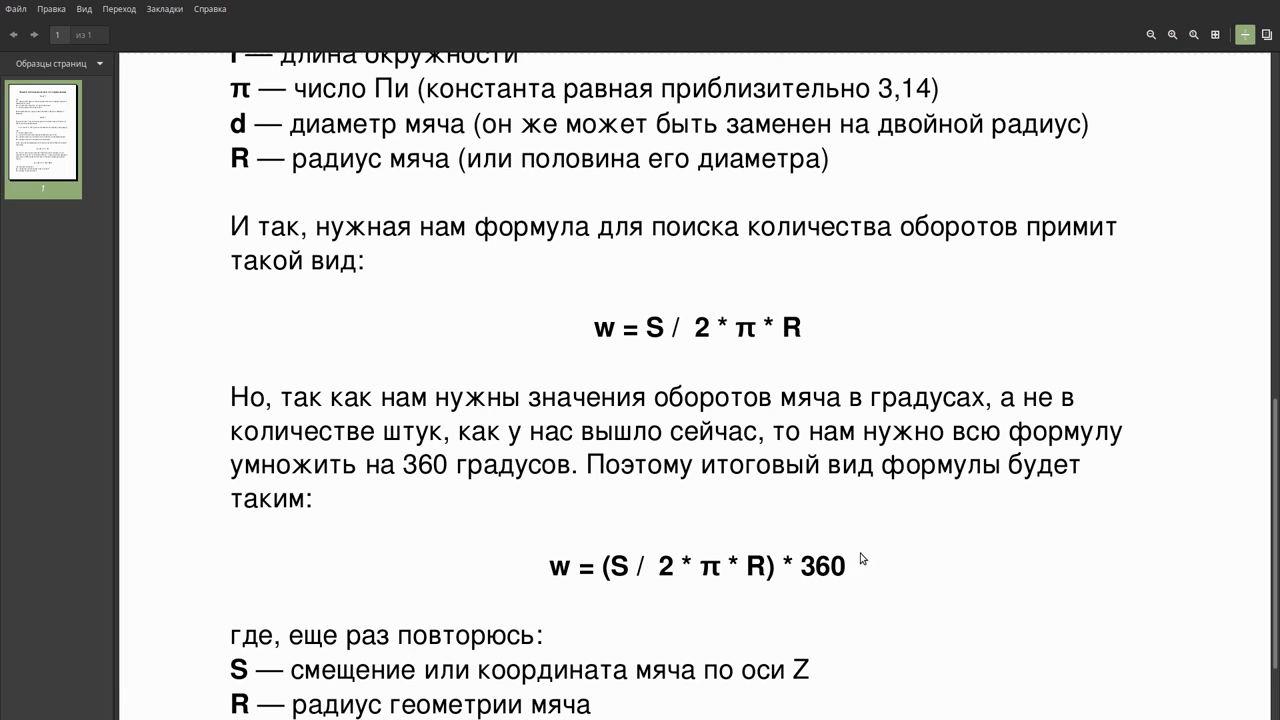
scroll(1230, 450, "down", 3)
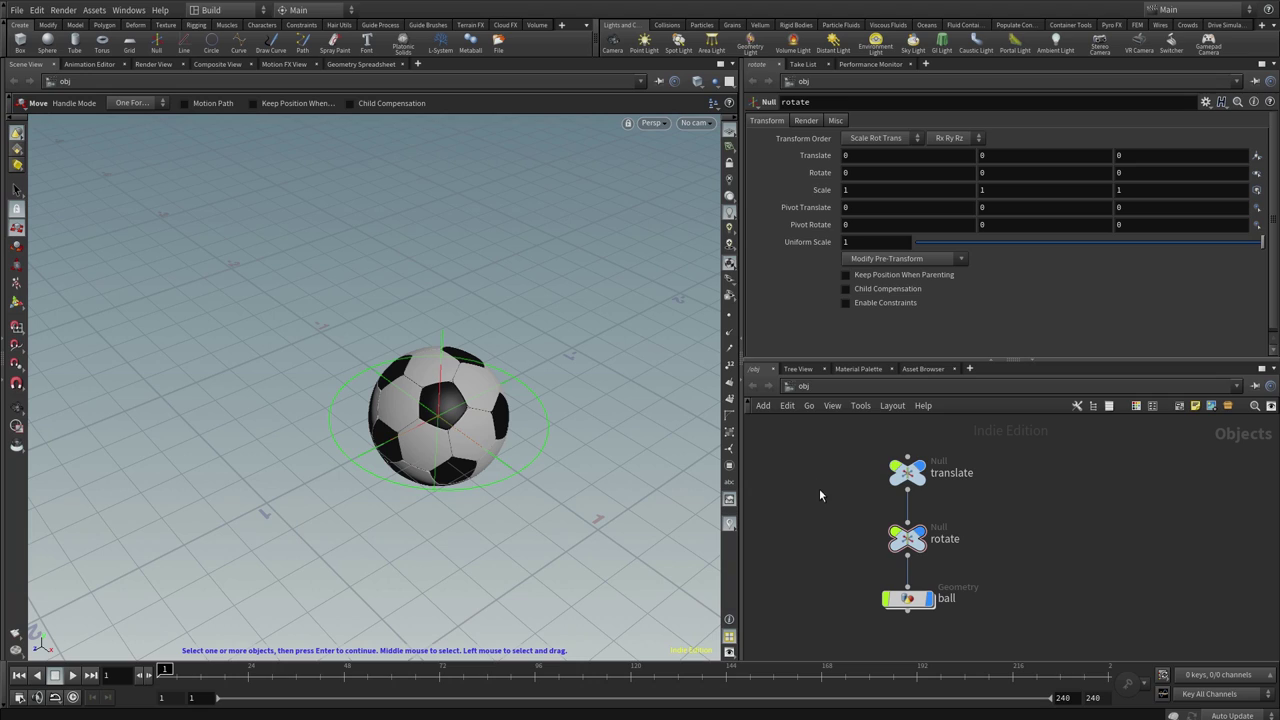
left_click(909, 540)
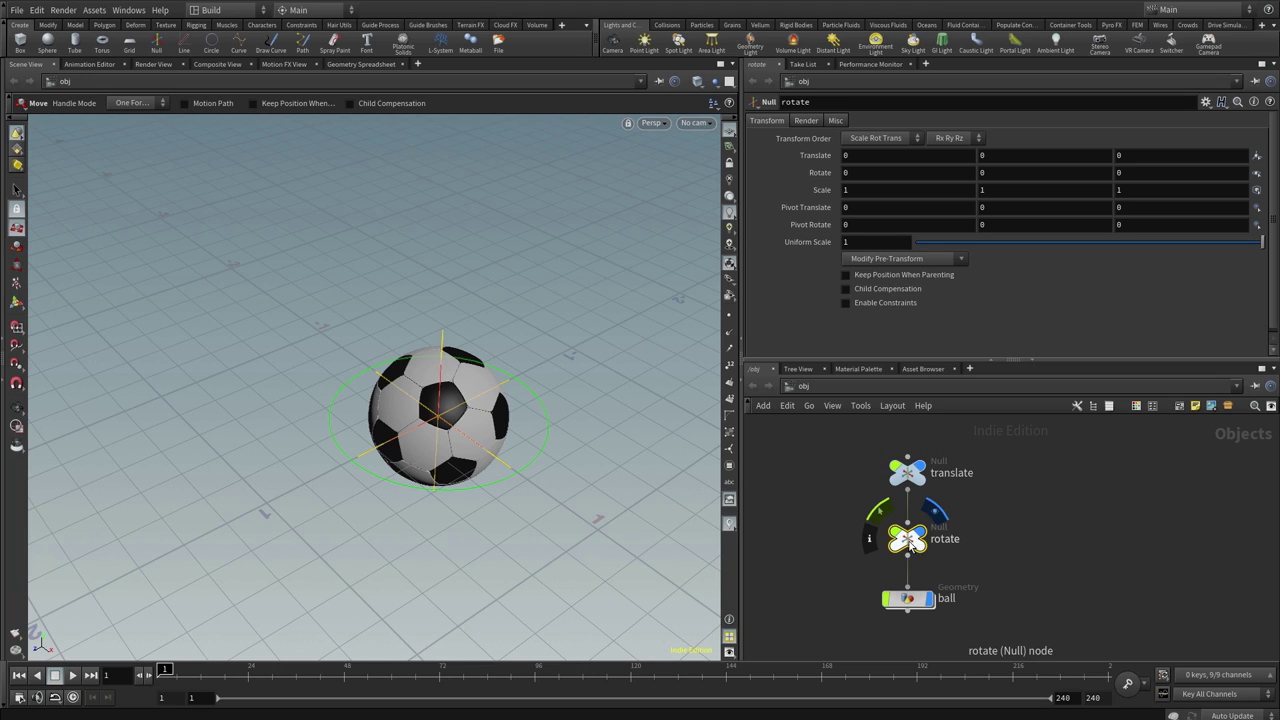
left_click(907, 472)
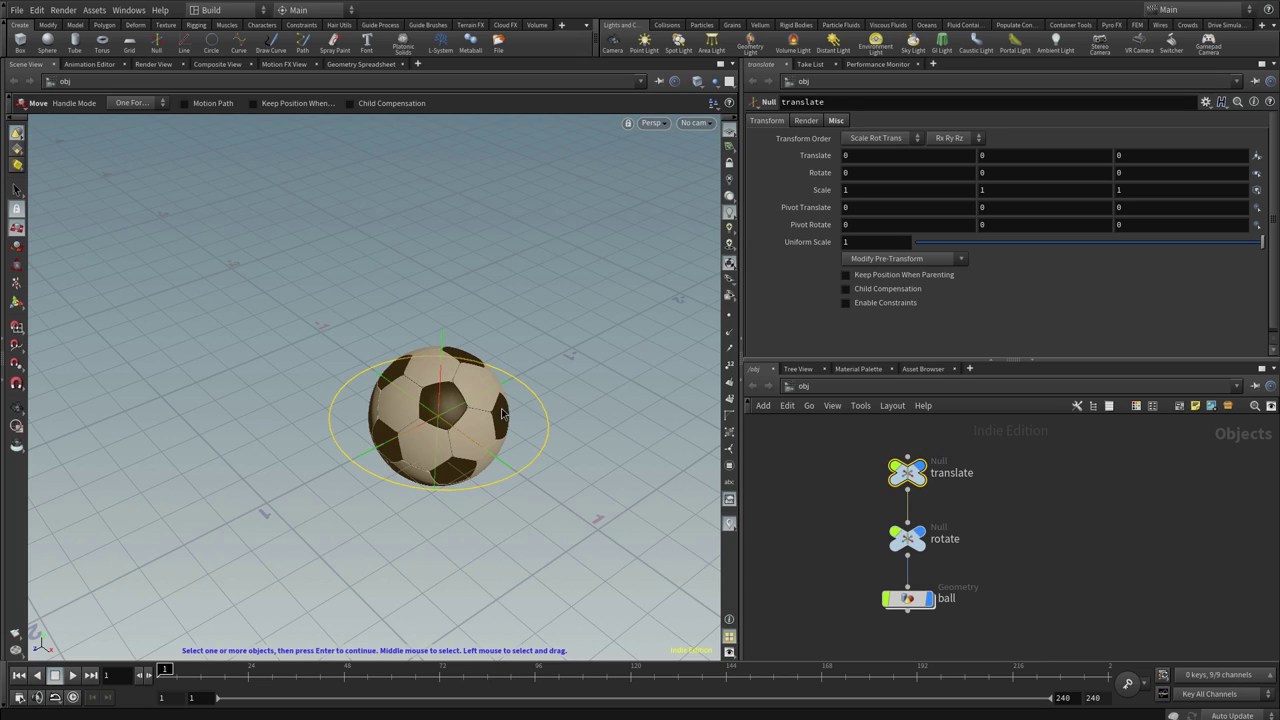
key("t")
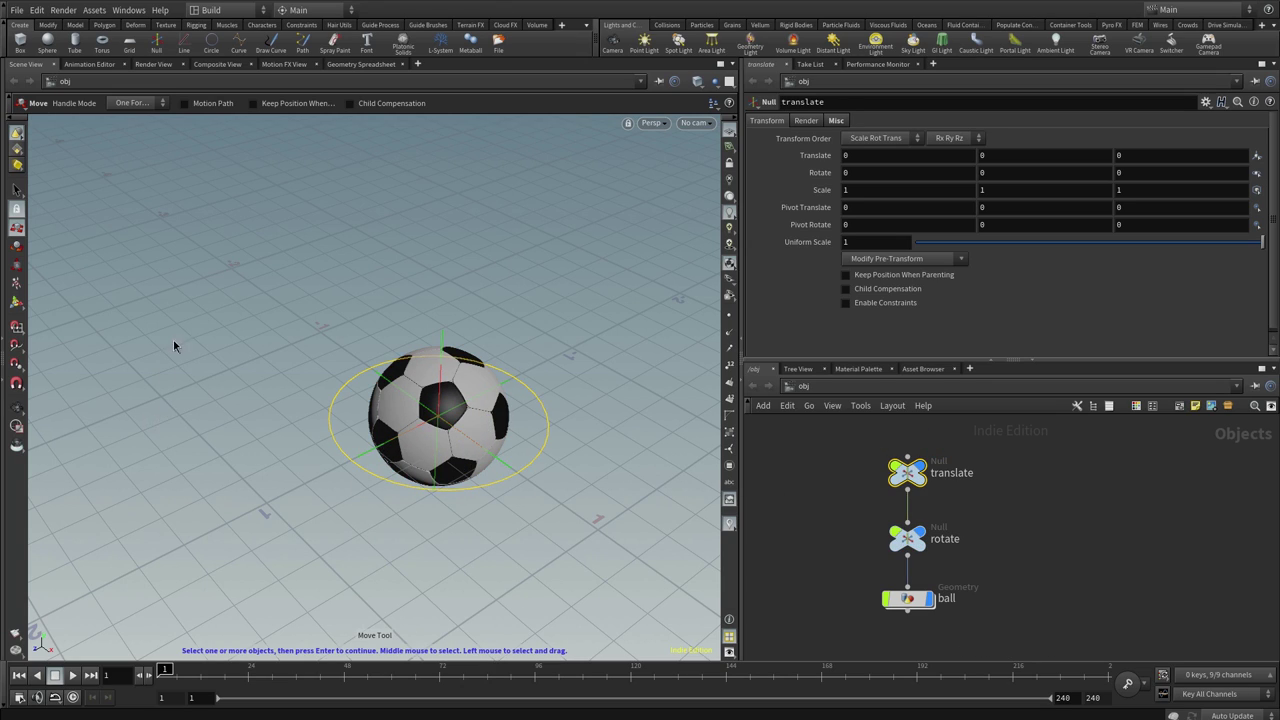
left_click(488, 495)
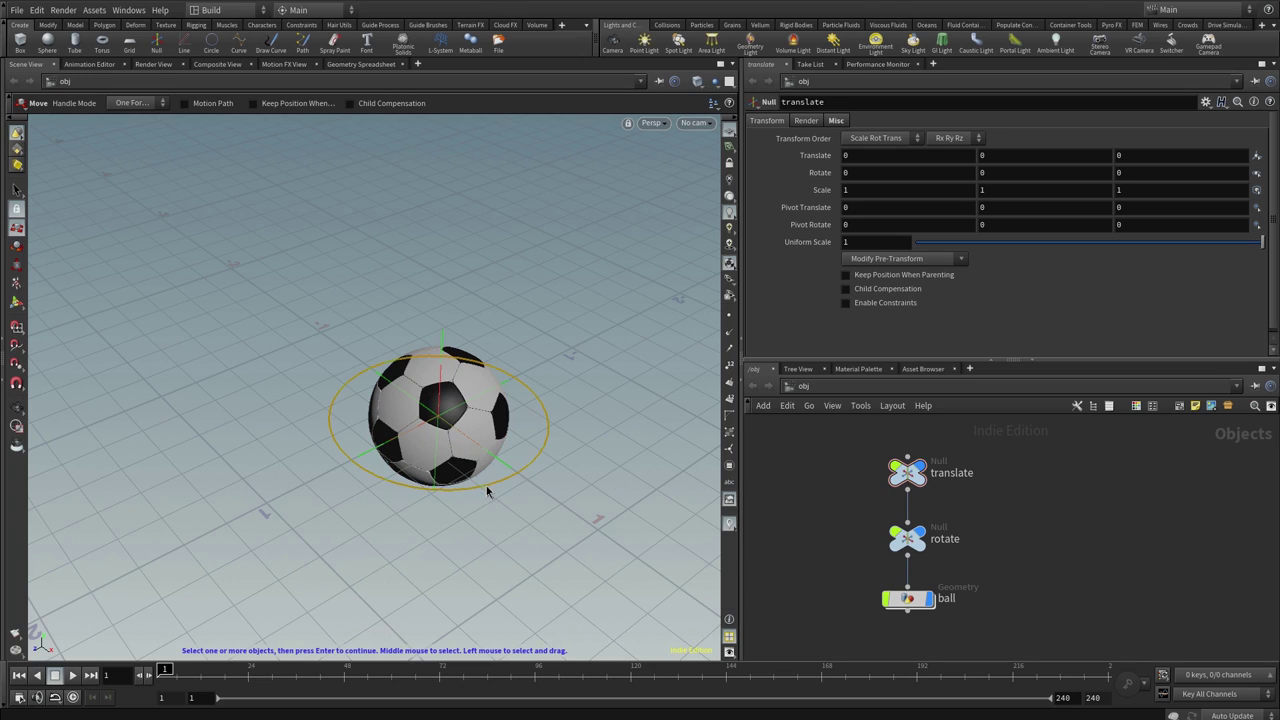
left_click(416, 434)
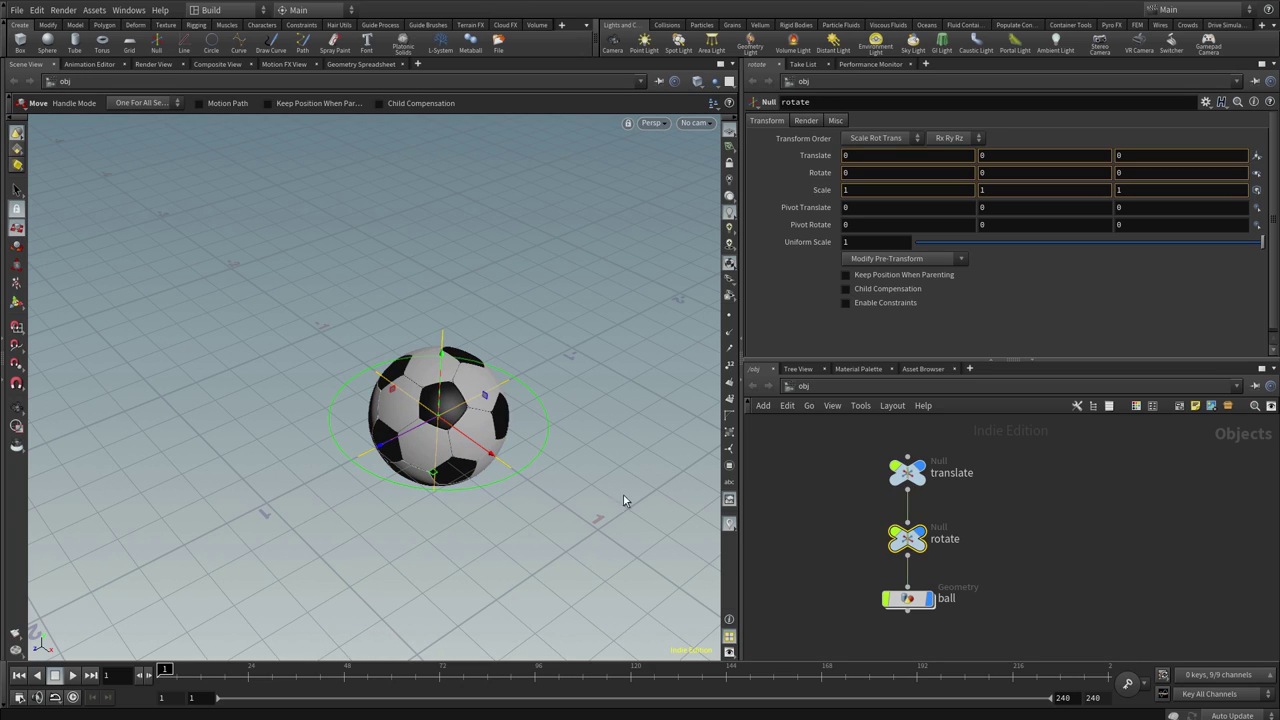
key("Up")
left_click(908, 474)
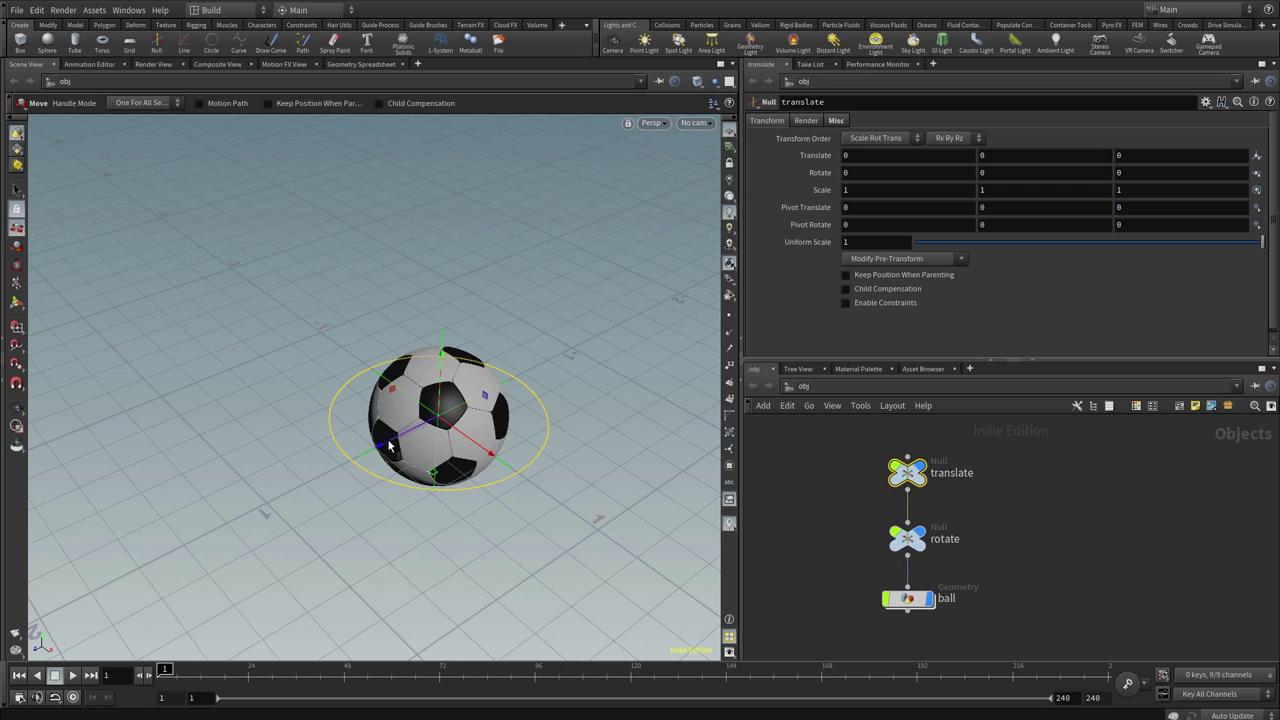
mouse_move(390, 450)
left_mouse_down()
mouse_move(295, 508)
mouse_move(470, 405)
mouse_move(300, 490)
mouse_move(480, 408)
mouse_move(386, 469)
left_mouse_up()
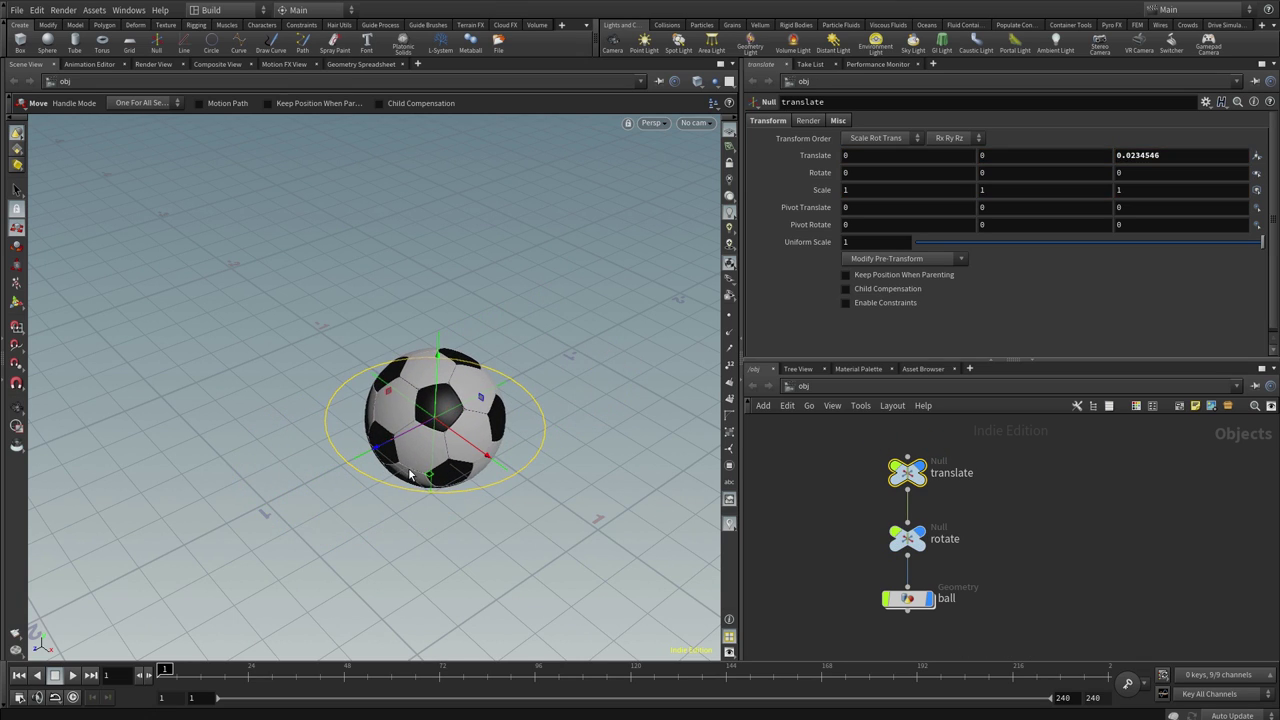
key("ctrl+z")
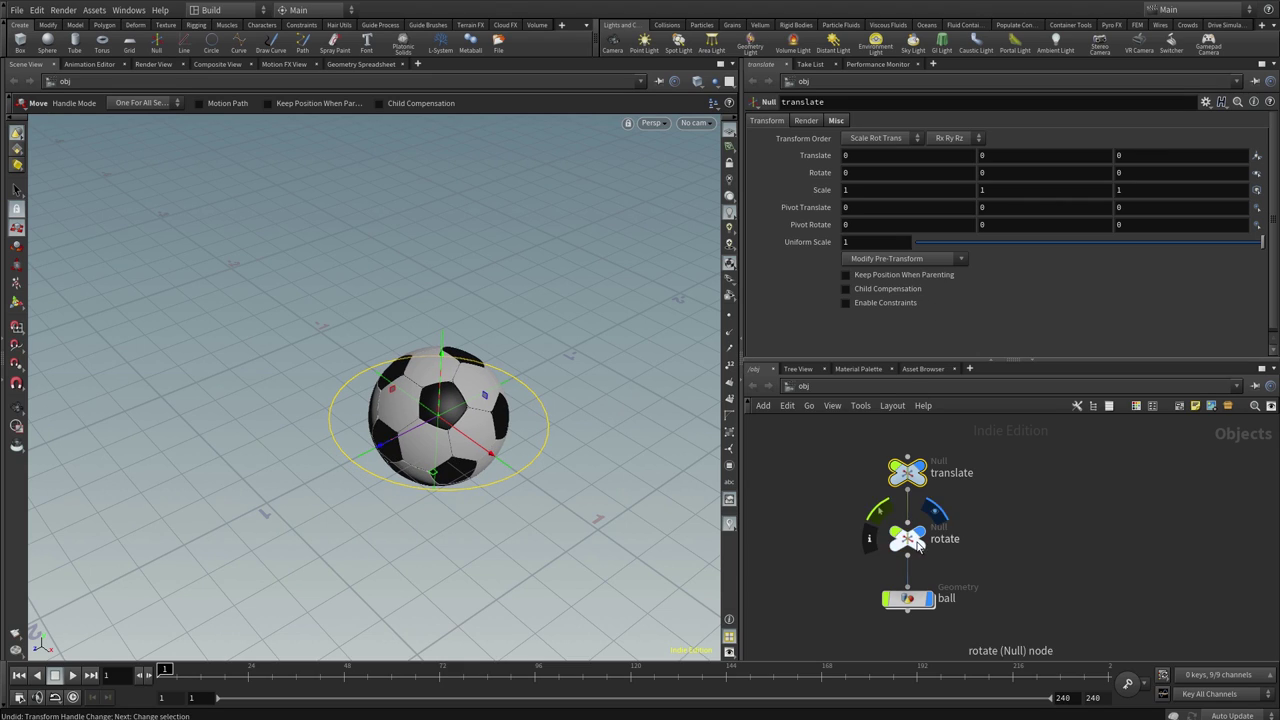
left_click(907, 538)
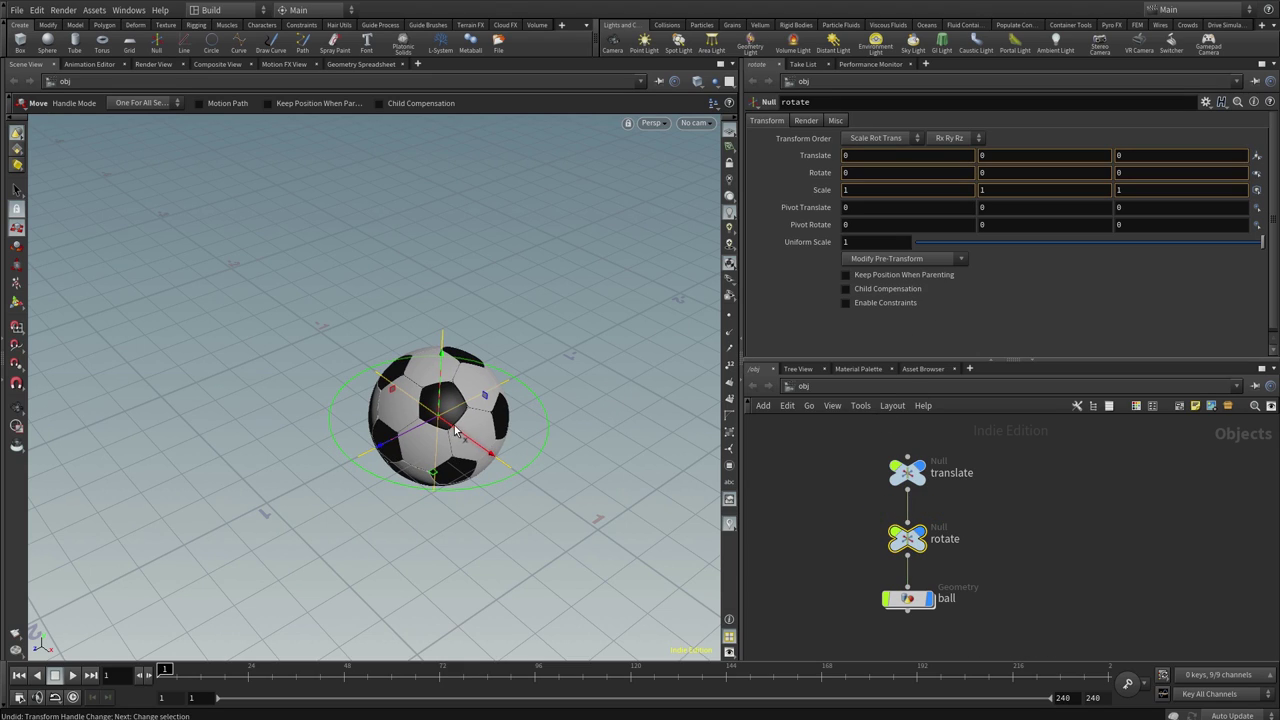
- Test-spin the ball around X with the Rotate tool, then bring Rotate X back to 0
left_click(15, 254)
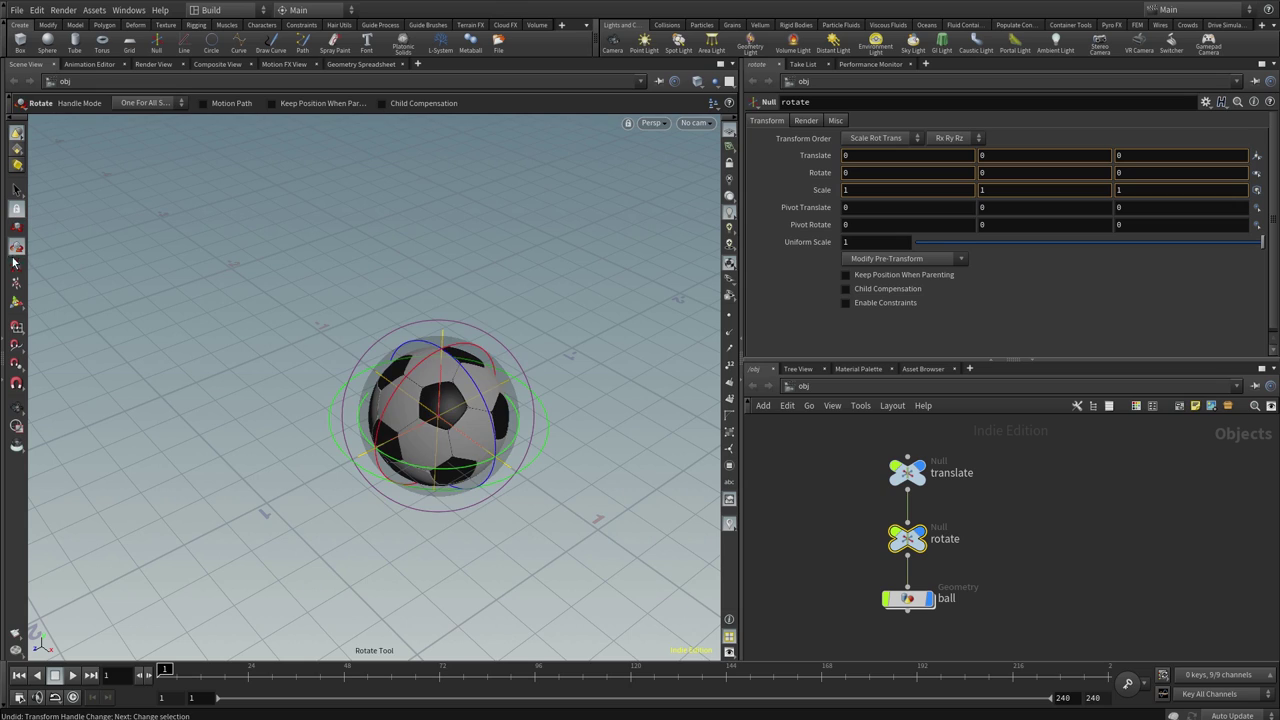
left_click_drag(416, 366, 367, 492)
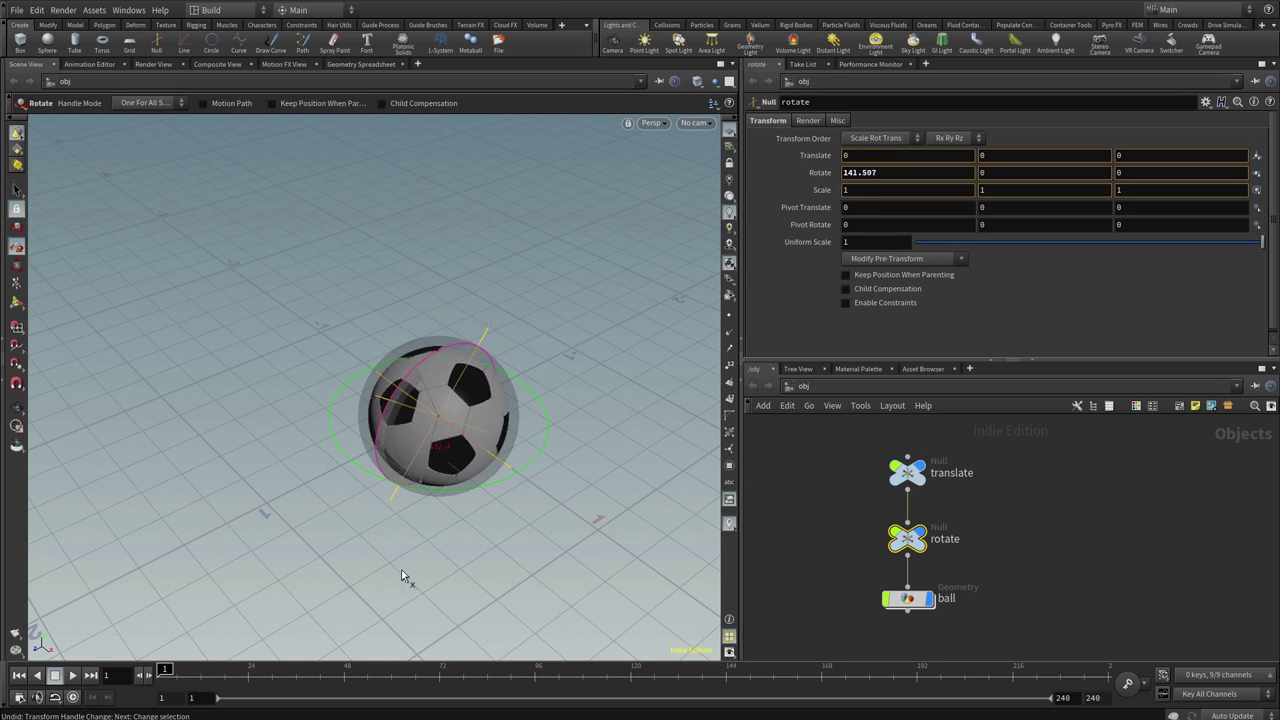
left_click_drag(367, 492, 400, 445)
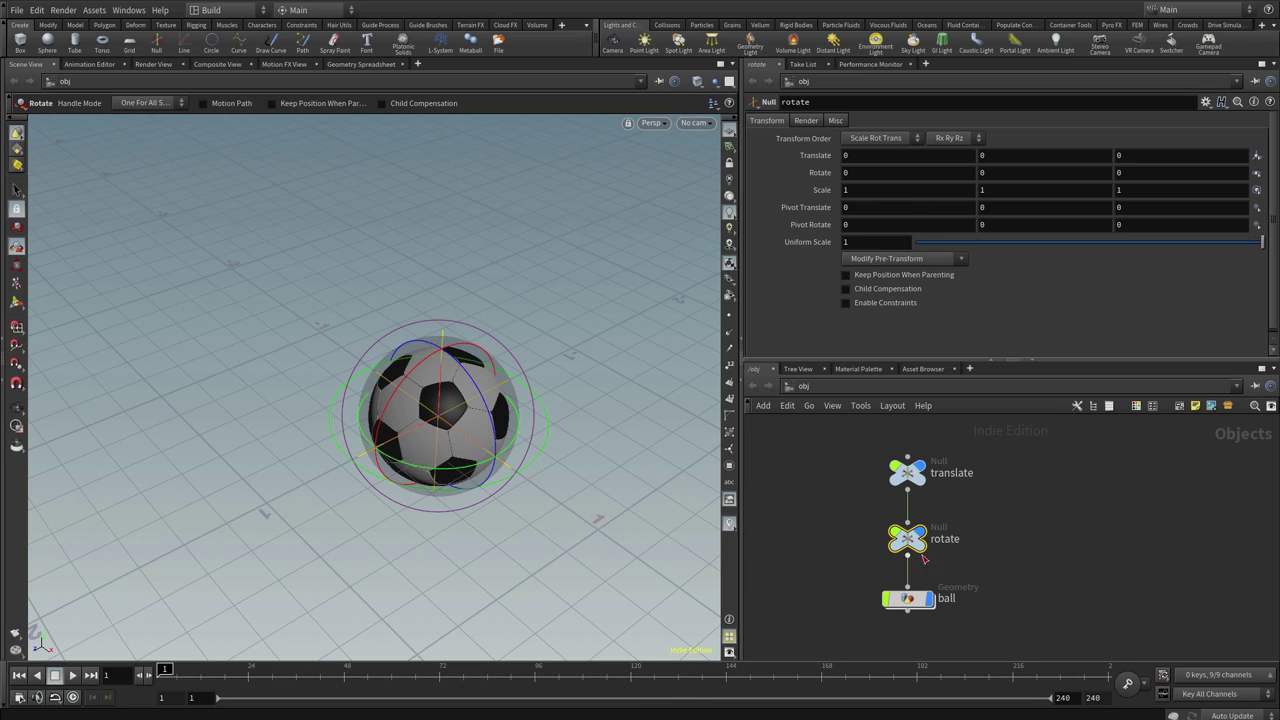
- Copy the translate null's Translate Z parameter
left_click(911, 477)
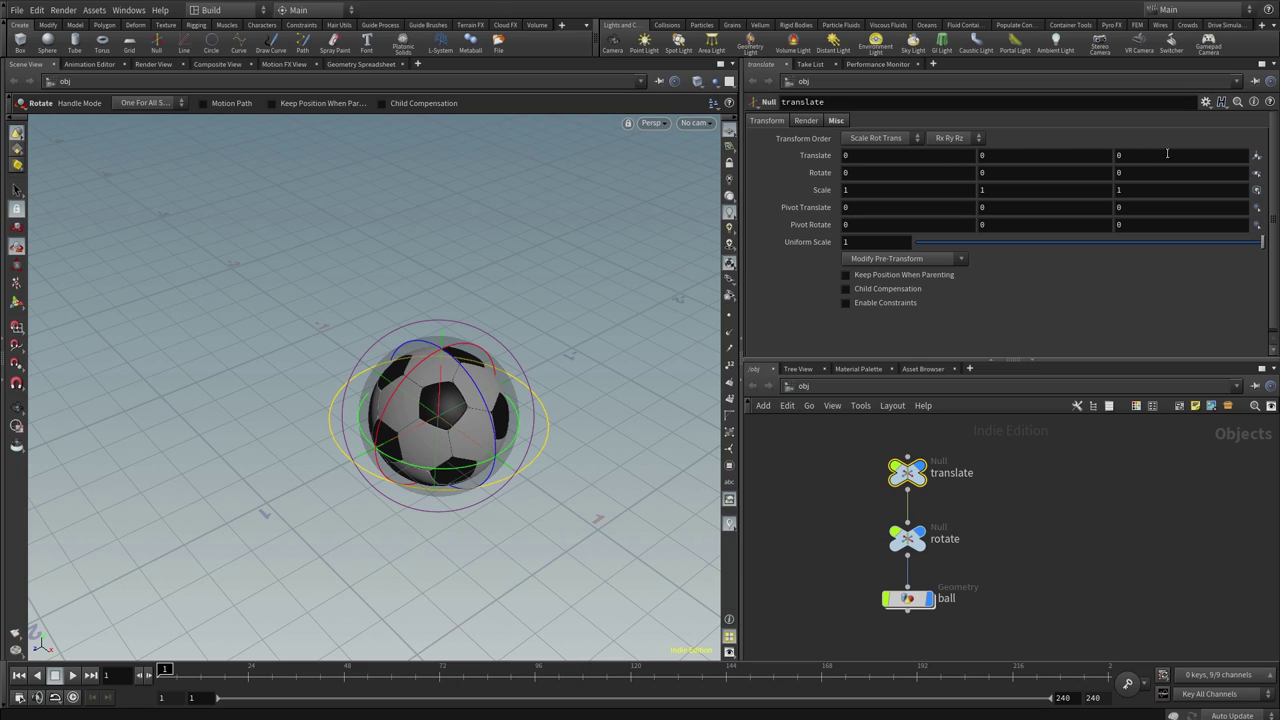
left_click(881, 155)
key("Tab")
key("Tab")
left_click(1129, 155)
right_click(1128, 154)
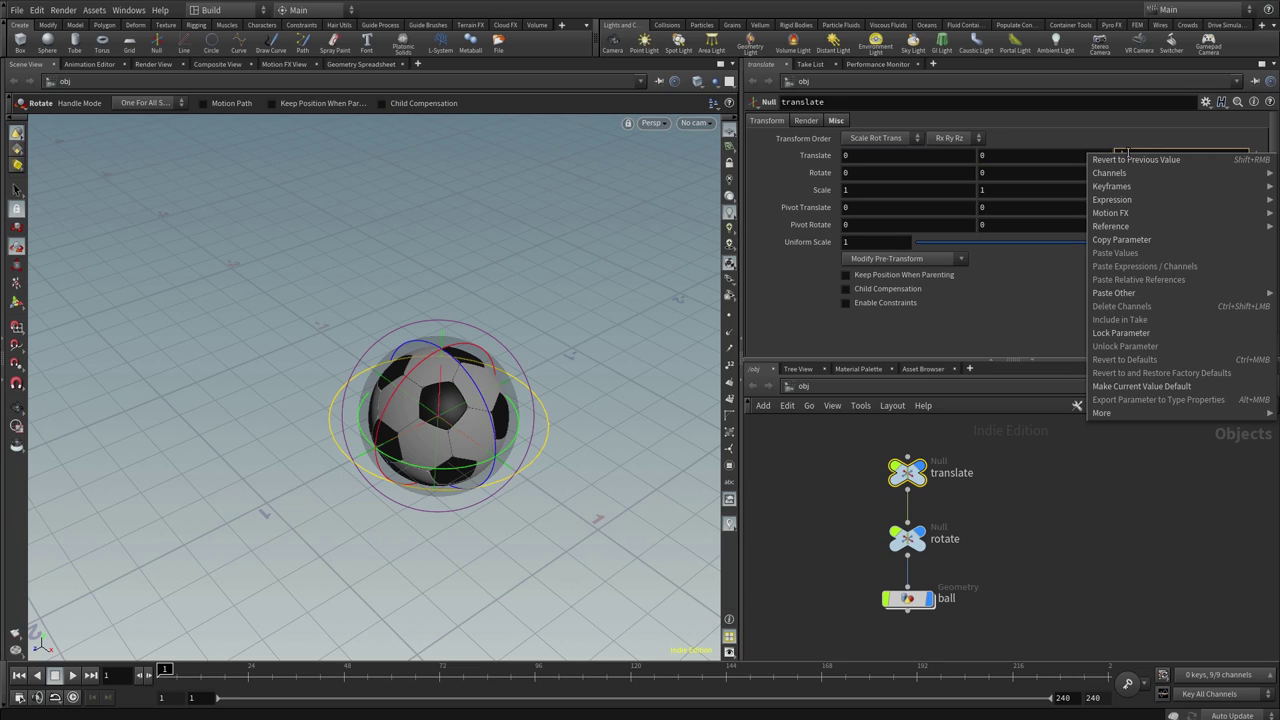
left_click(1133, 241)
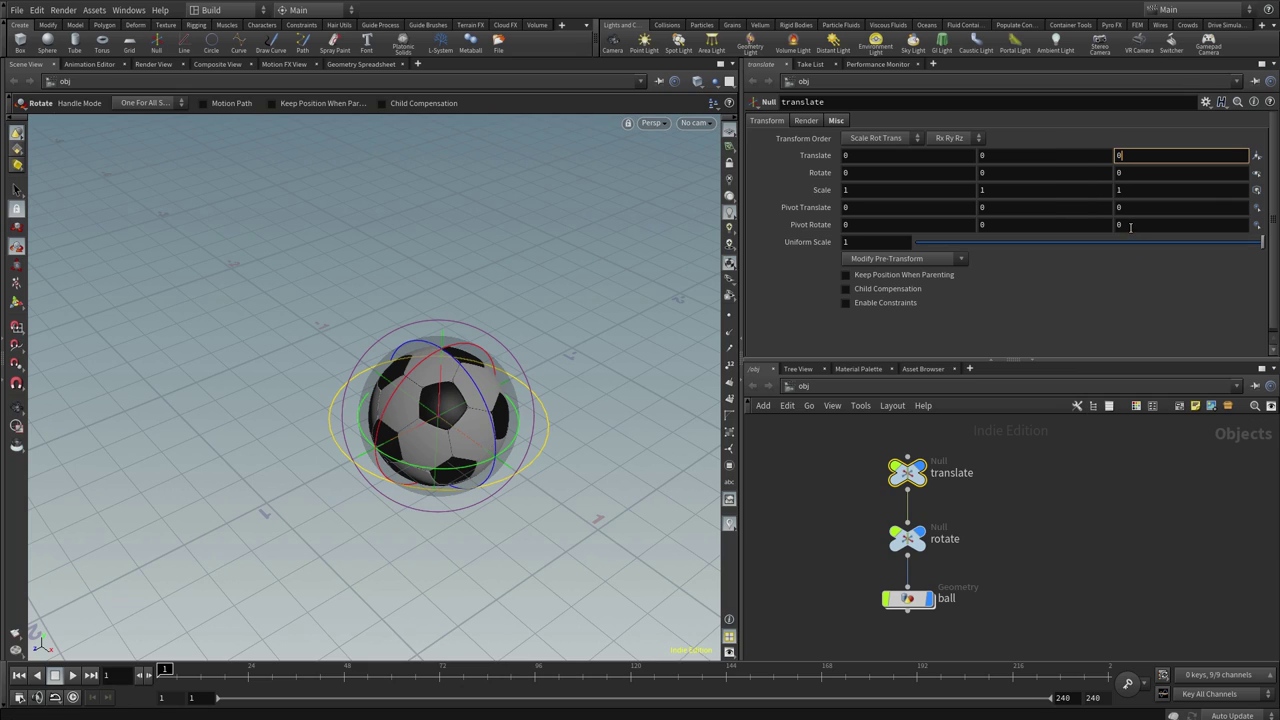
- Paste it into the rotate null's Rotate X as the relative reference ch("../translate/tz")
left_click(908, 540)
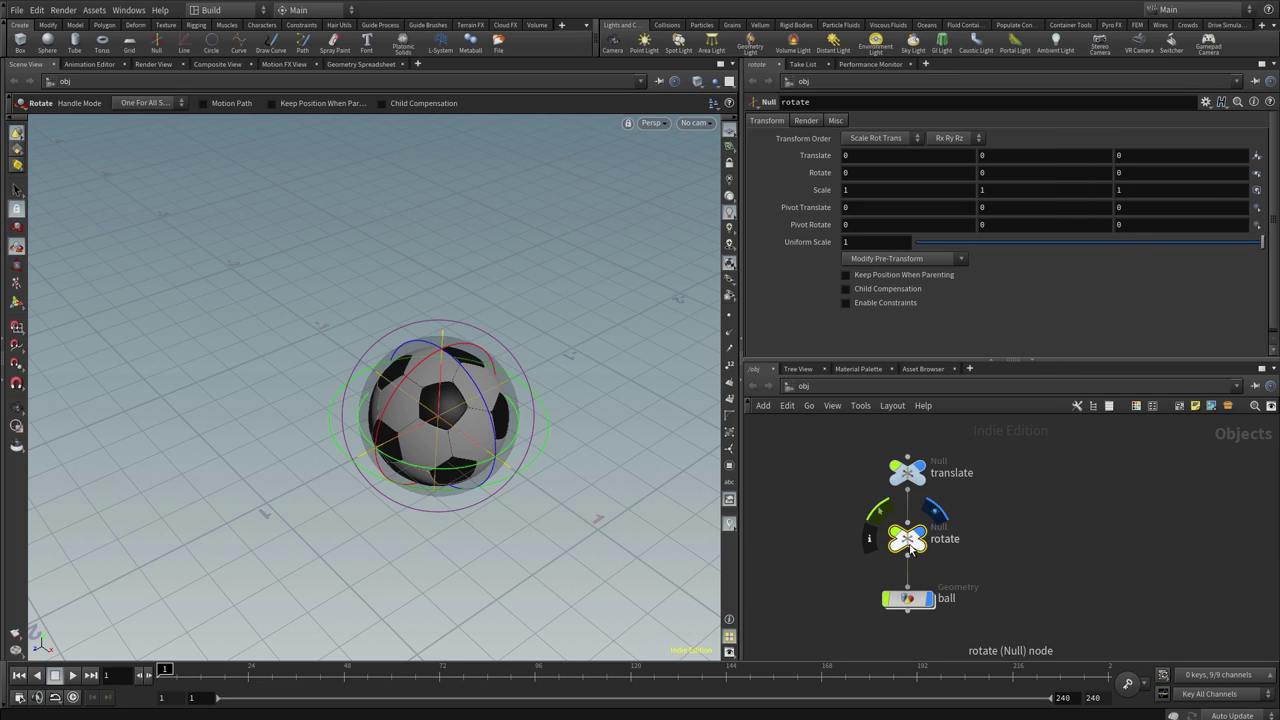
right_click(853, 172)
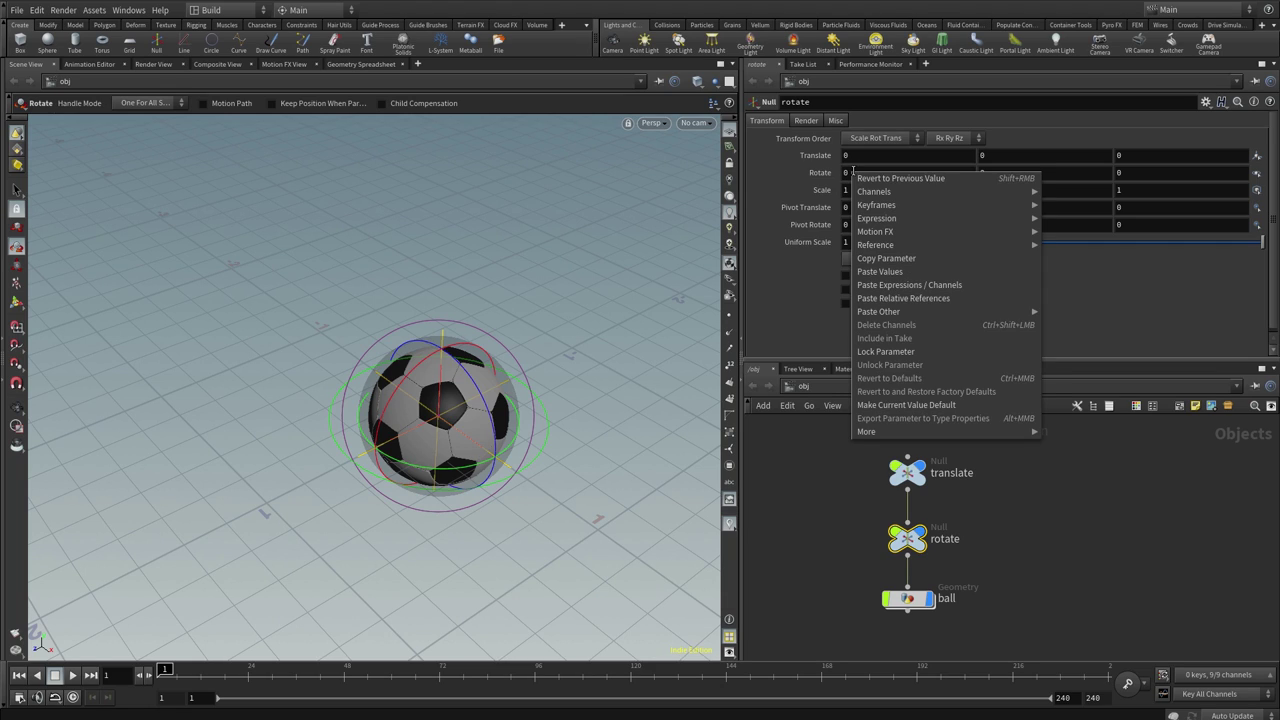
left_click(906, 298)
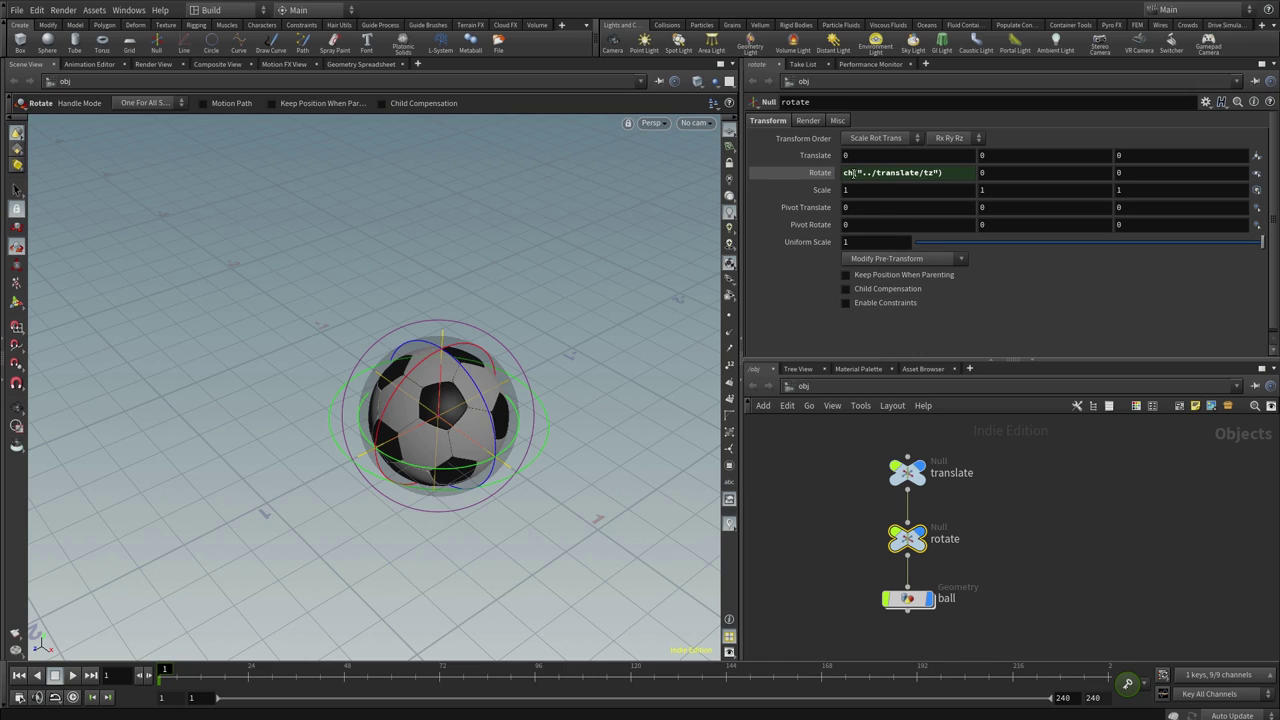
- Extend the rotate null's Rotate X expression to ch("../translate/tz")/2*3.14
left_click_drag(856, 172, 935, 173)
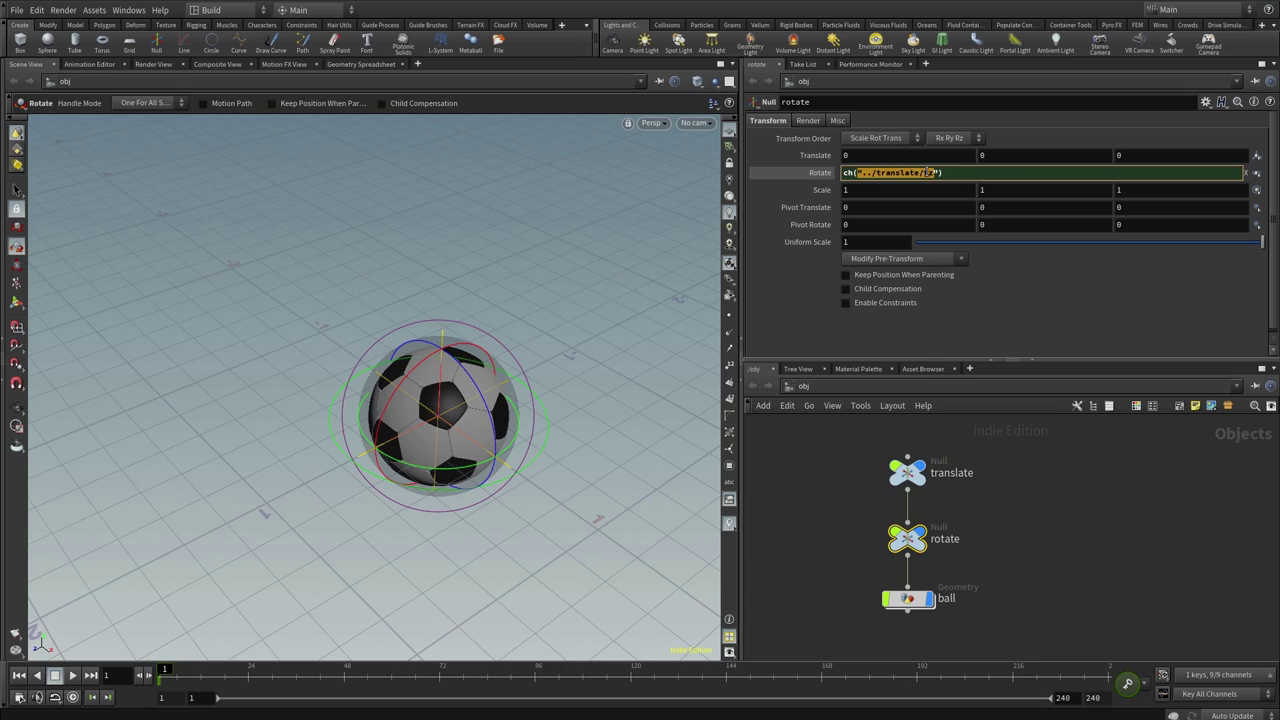
key("Return")
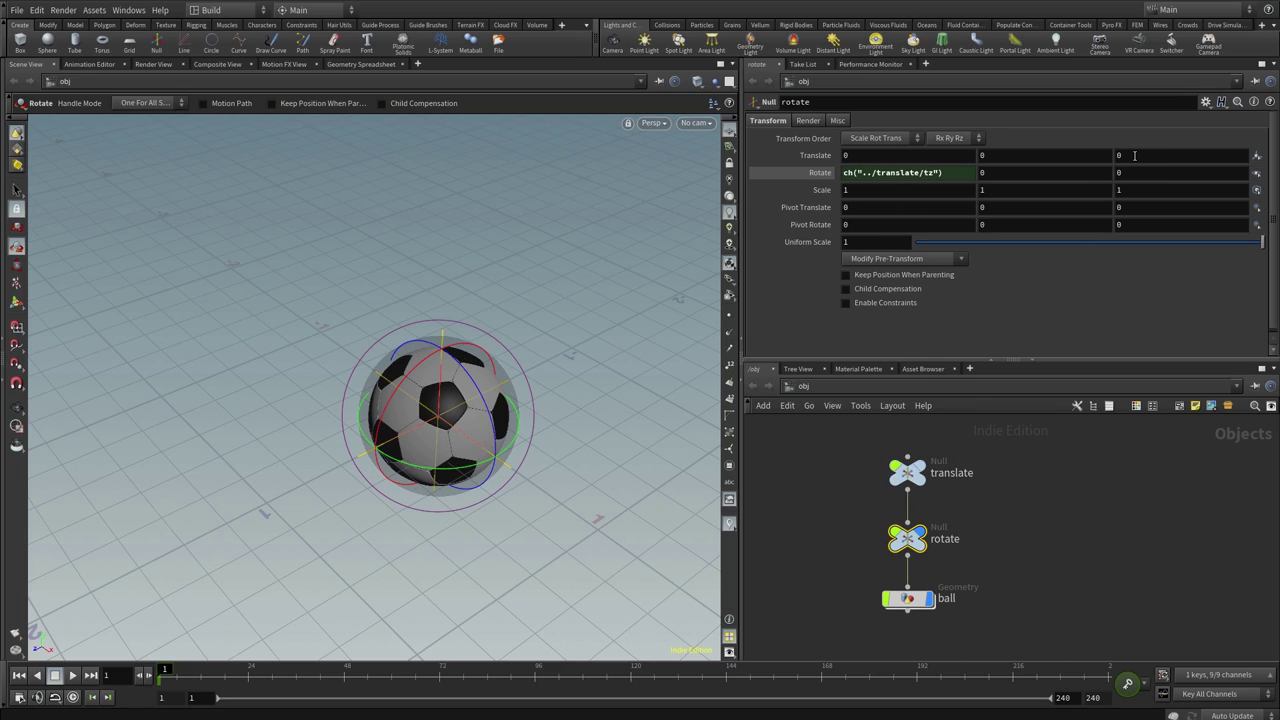
left_click(907, 472)
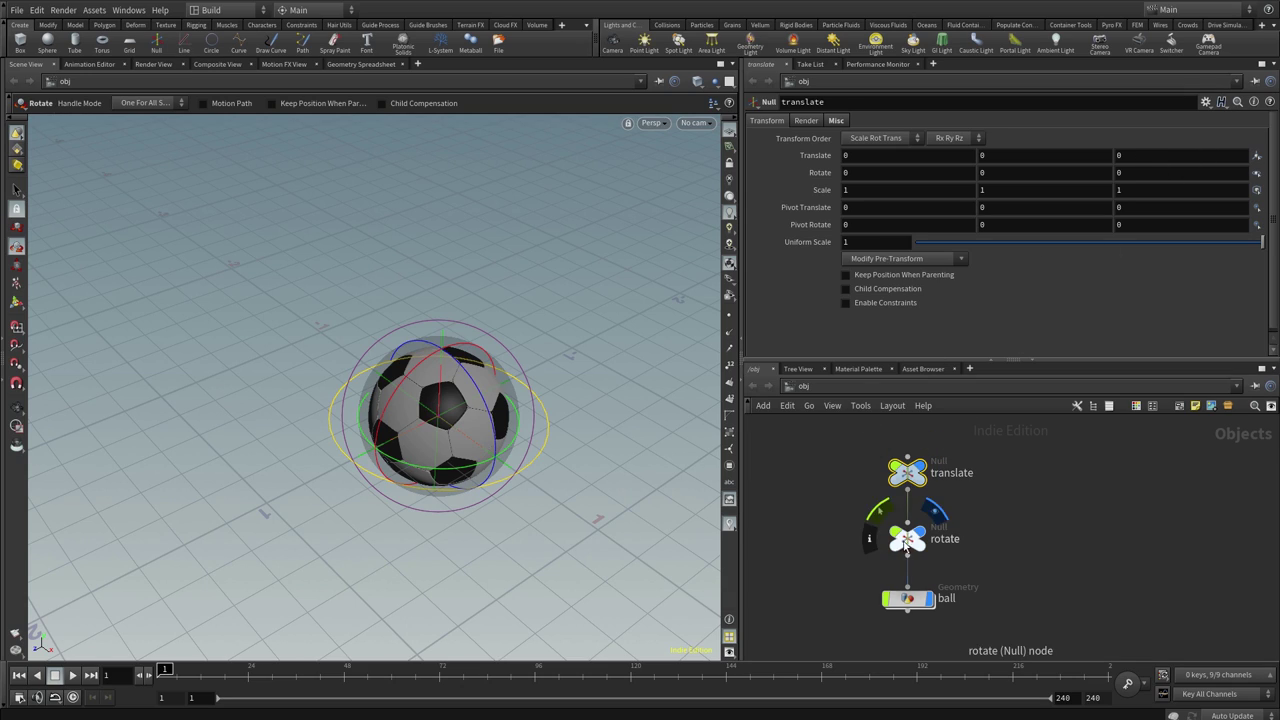
left_click(907, 538)
type("ch(\"../translate/tz\")")
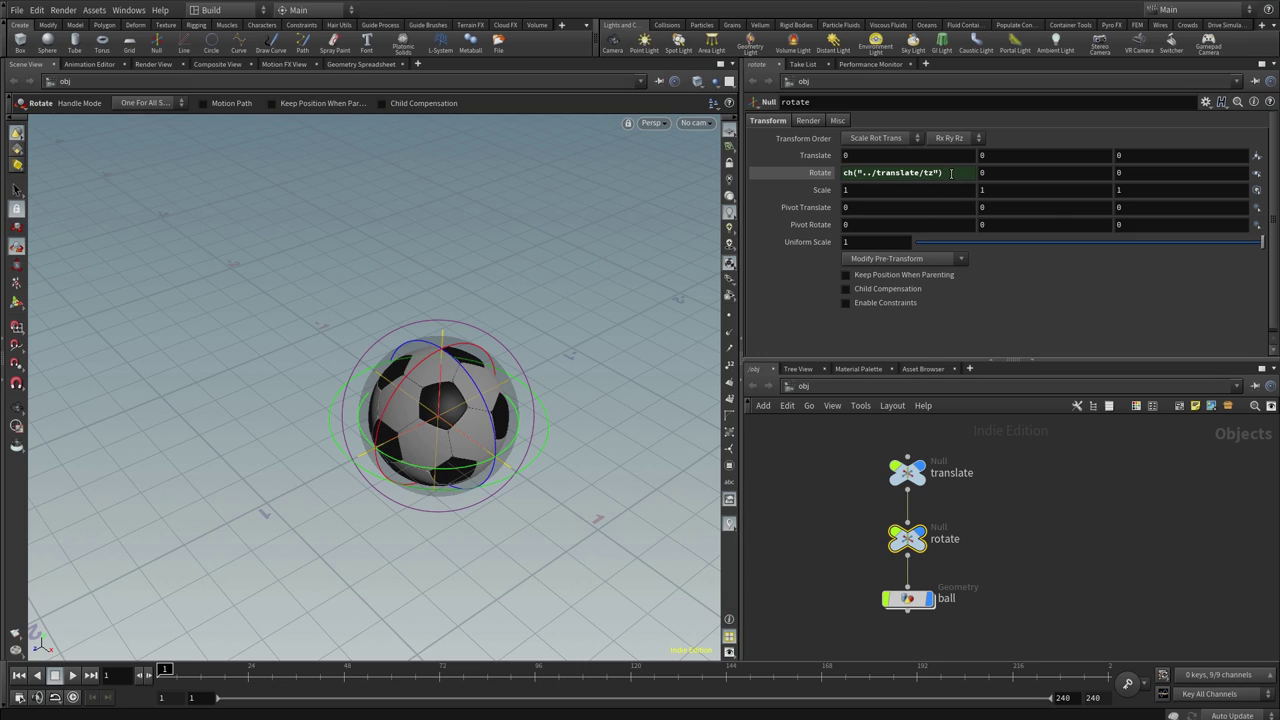
left_click(951, 173)
type("/2*3.14")
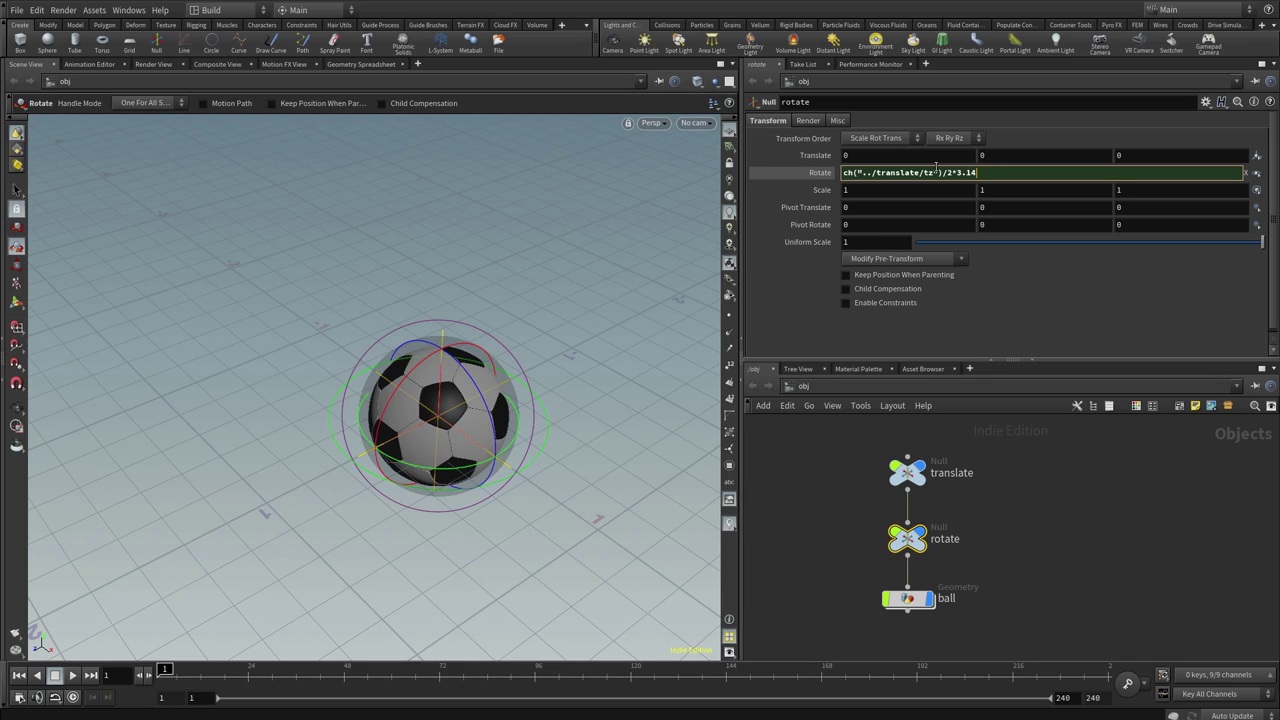
key("Return")
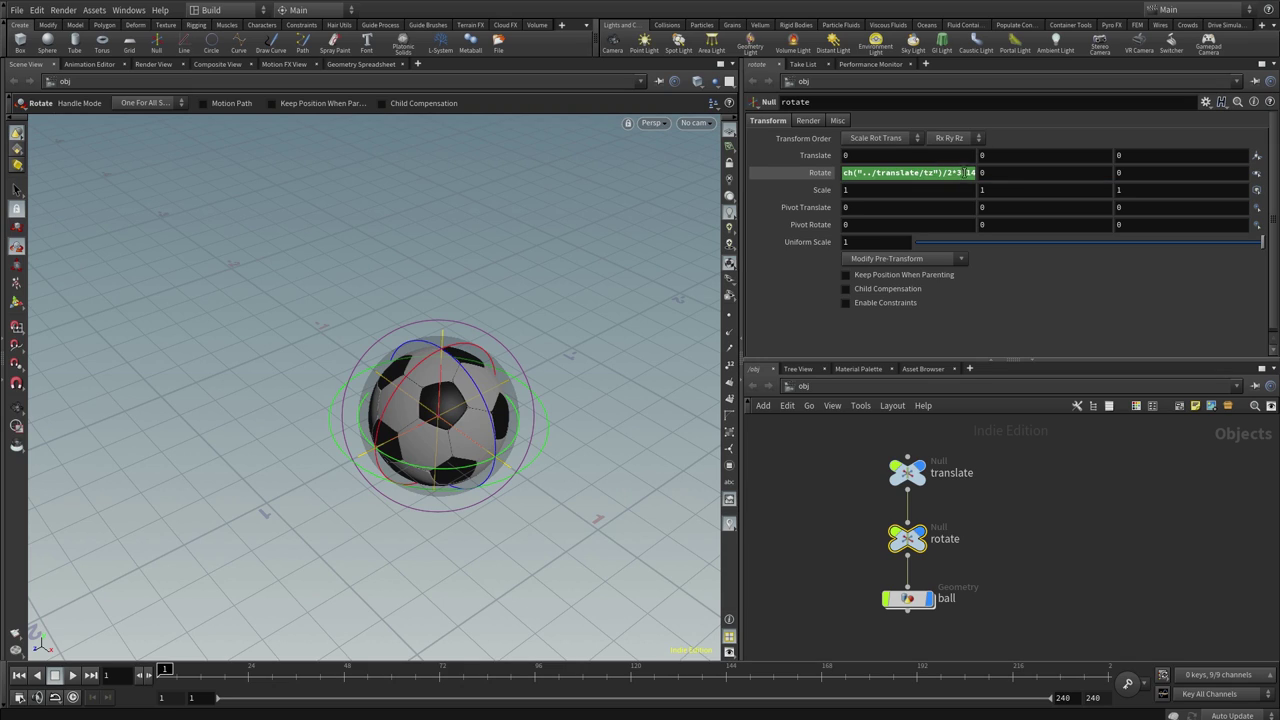
left_click(910, 598)
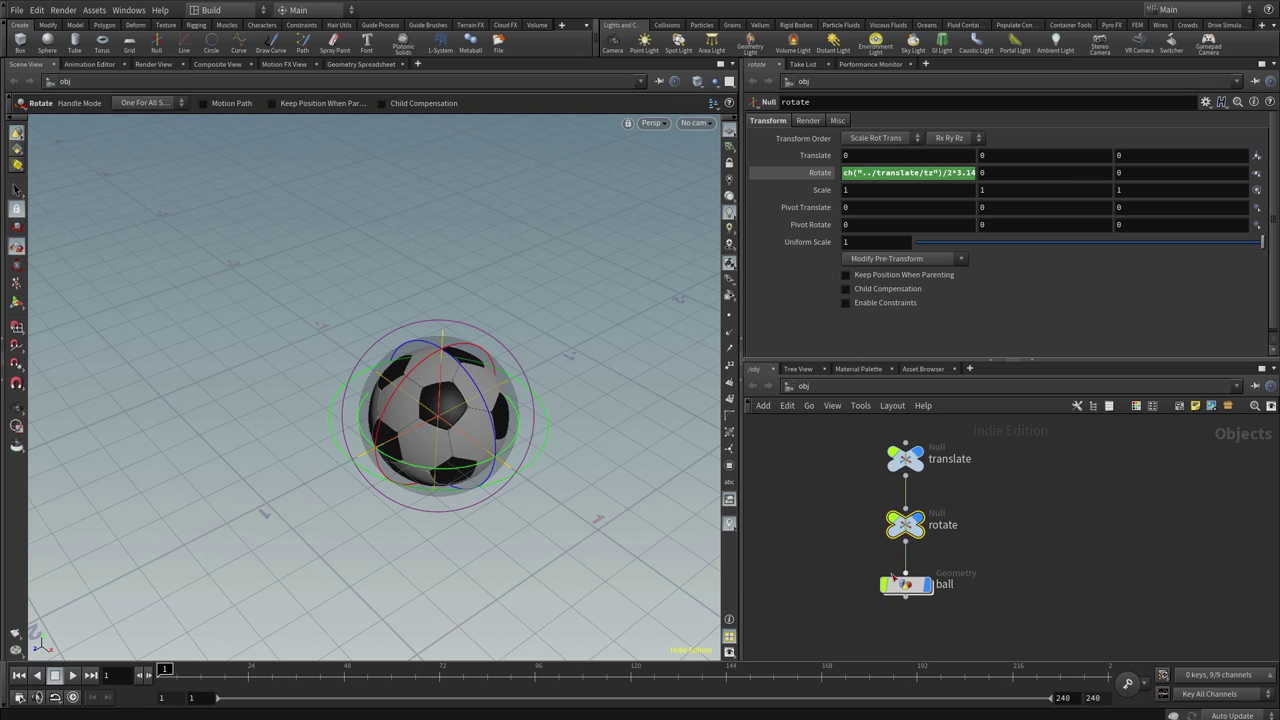
- Inside the ball network, copy transform1's Uniform Scale parameter (0.34)
double_click(908, 586)
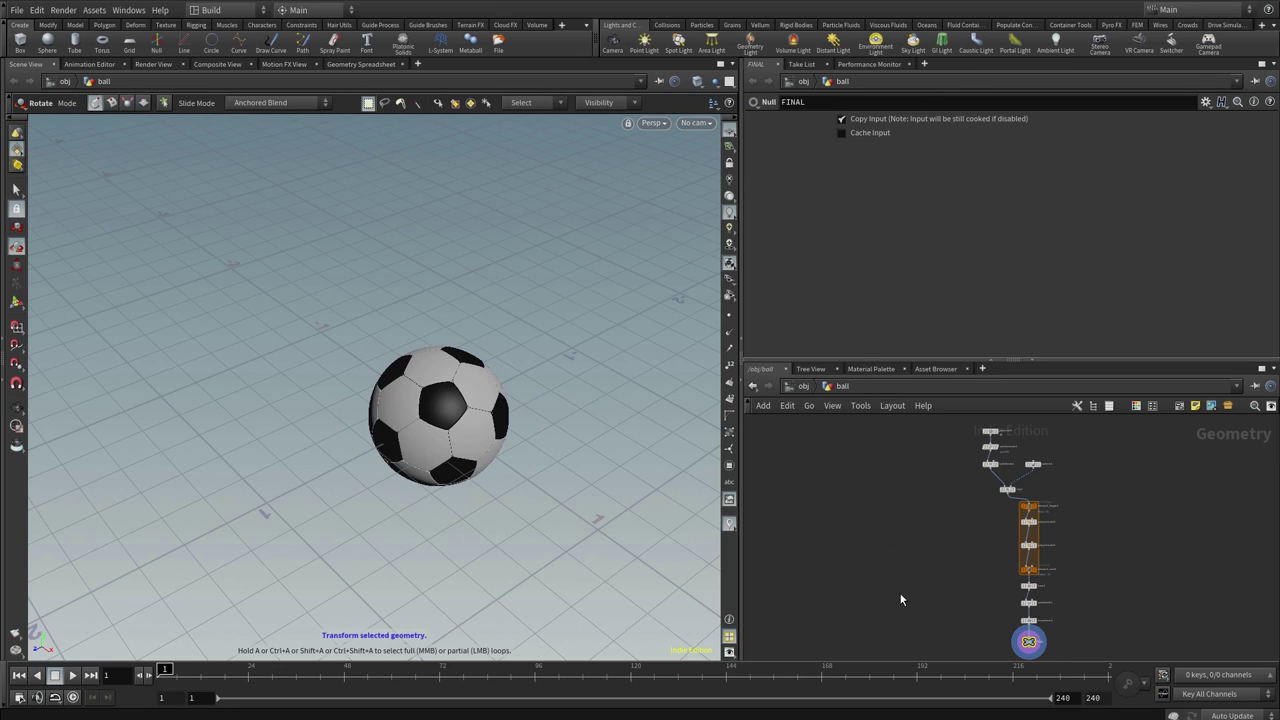
scroll(866, 529, "up", 3)
scroll(910, 520, "up", 3)
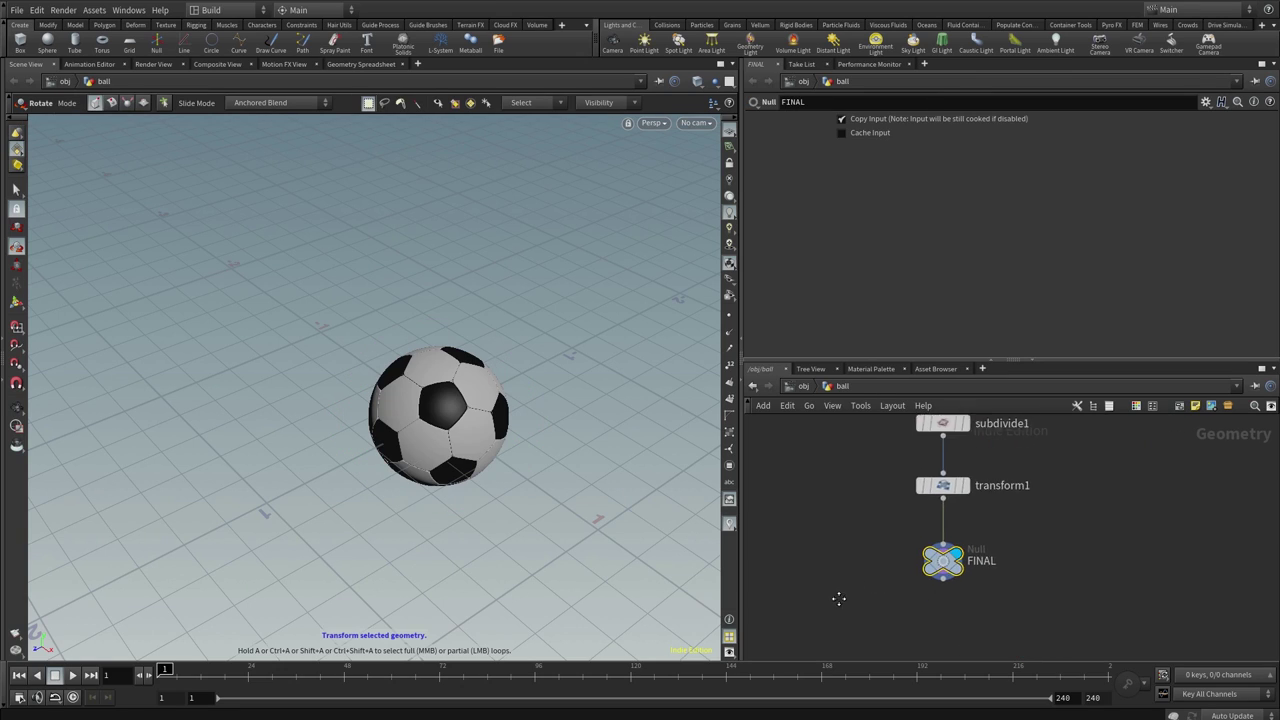
left_click(898, 532)
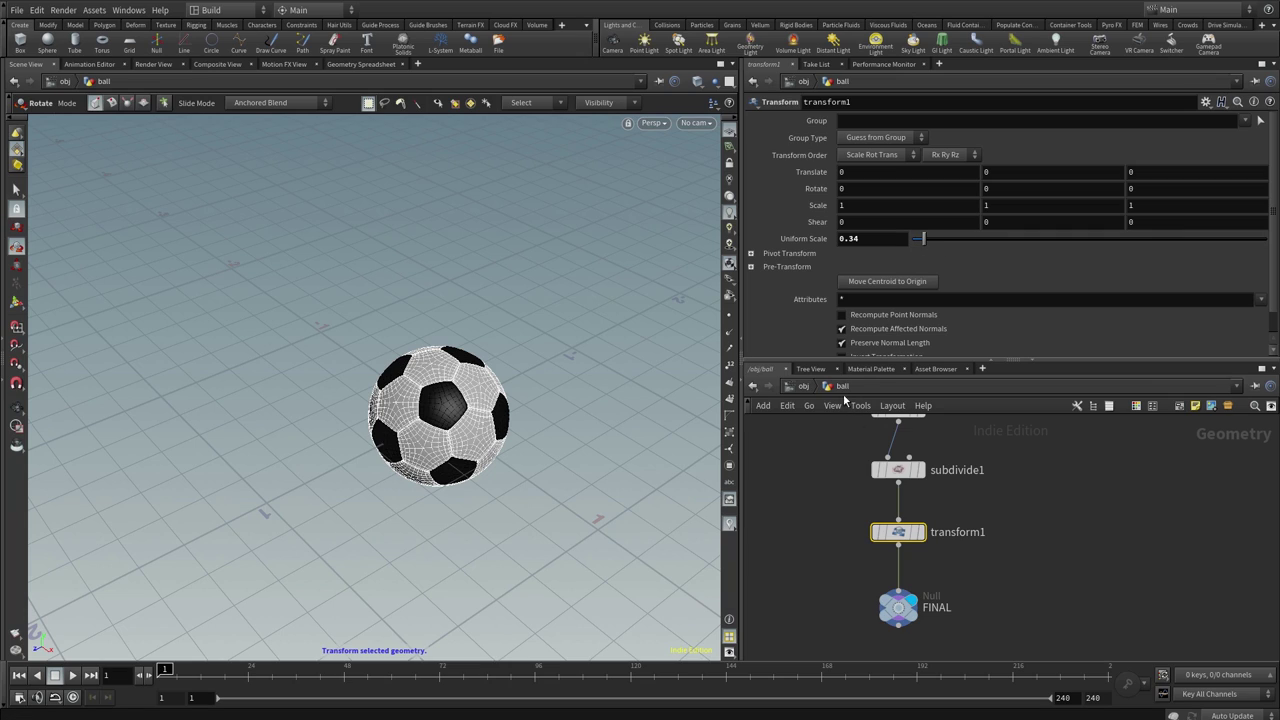
right_click(866, 240)
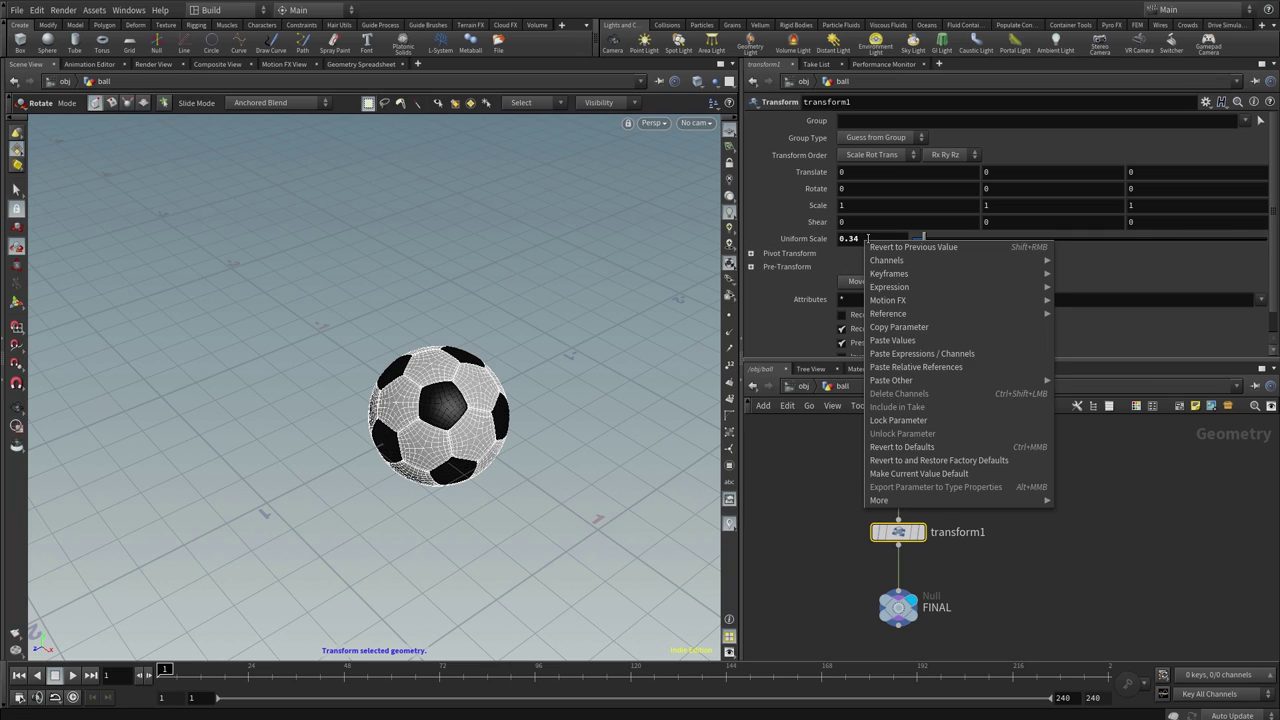
left_click(909, 329)
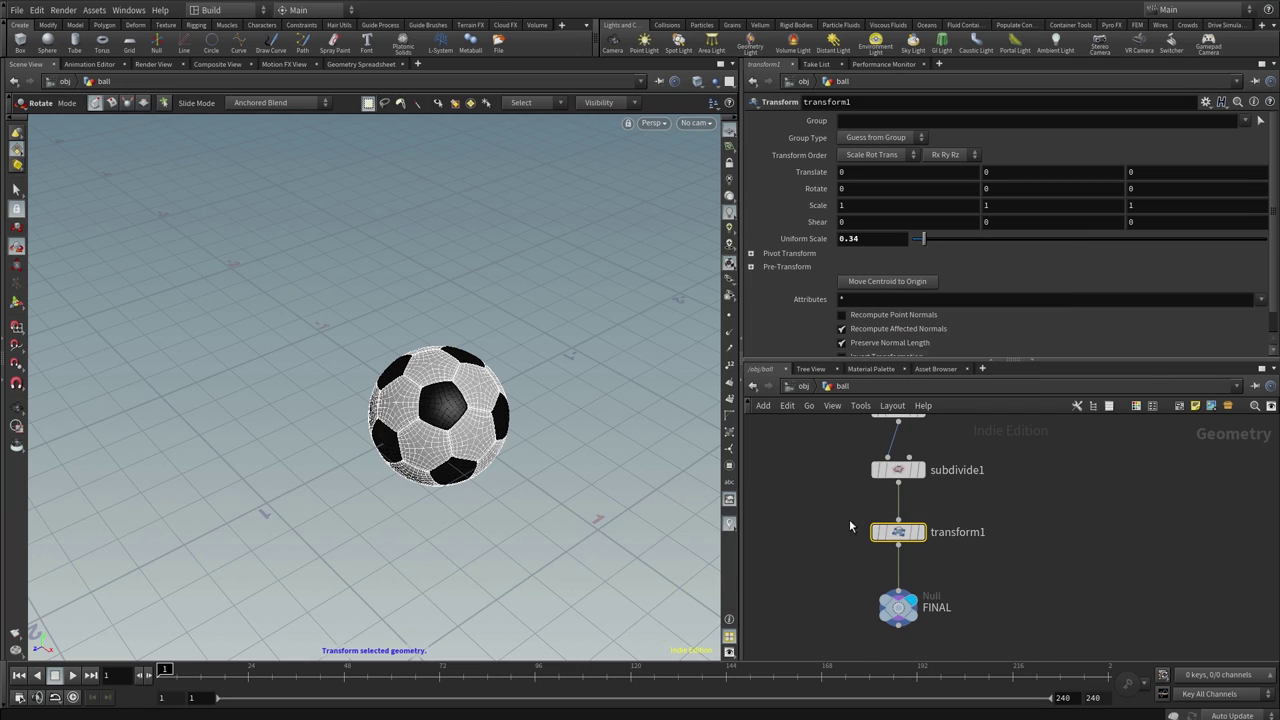
- Back at /obj, append a trailing '*' to the rotate null's Rotate X expression
key("u")
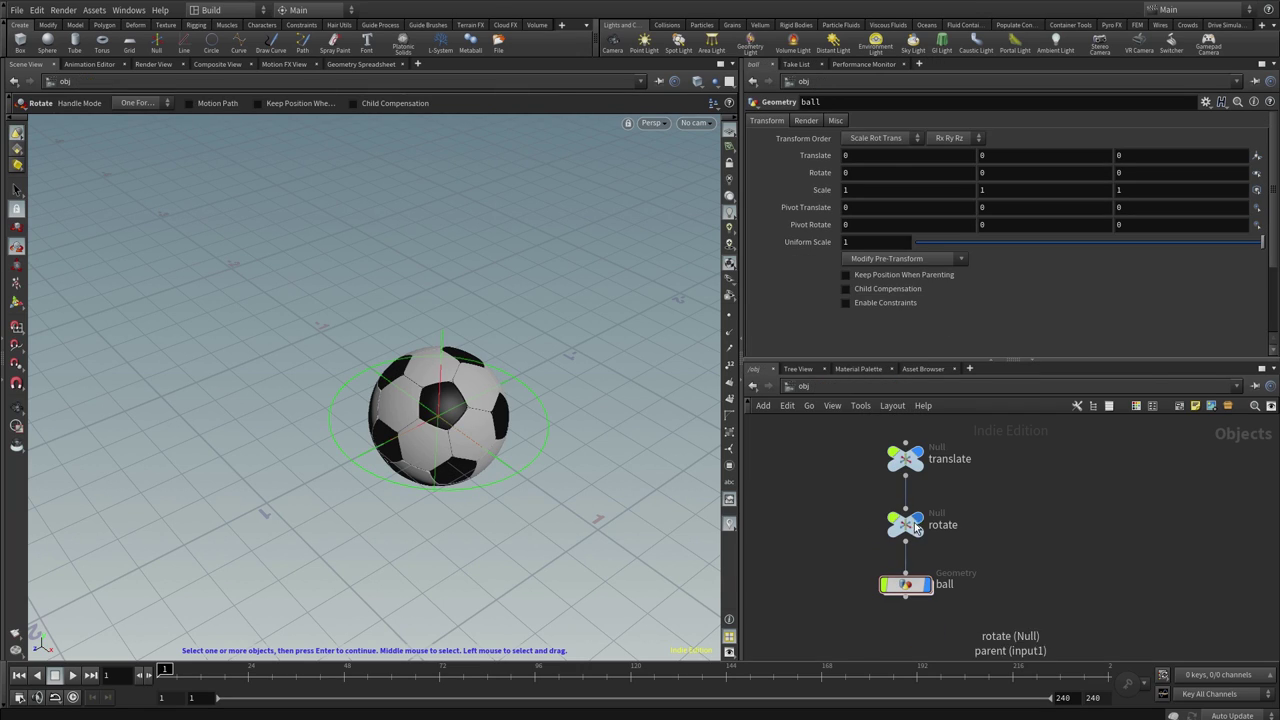
left_click(906, 525)
left_click(957, 172)
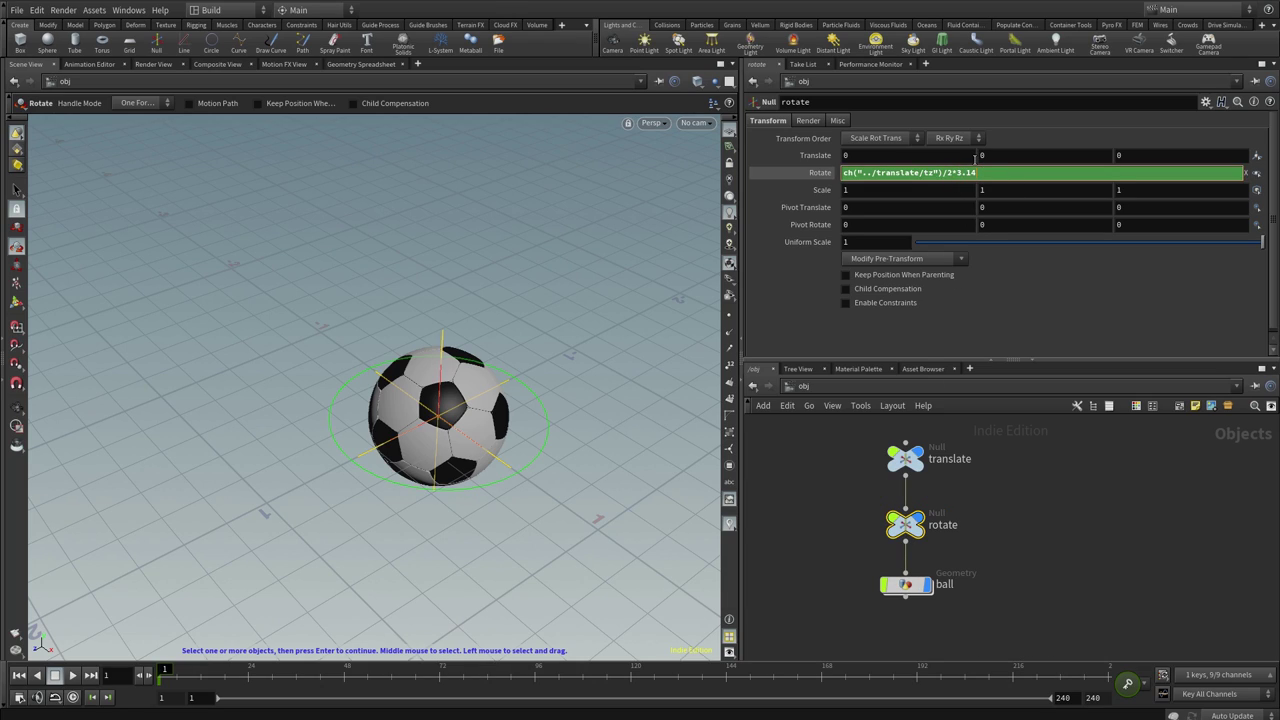
type("patchID")
type("chID")
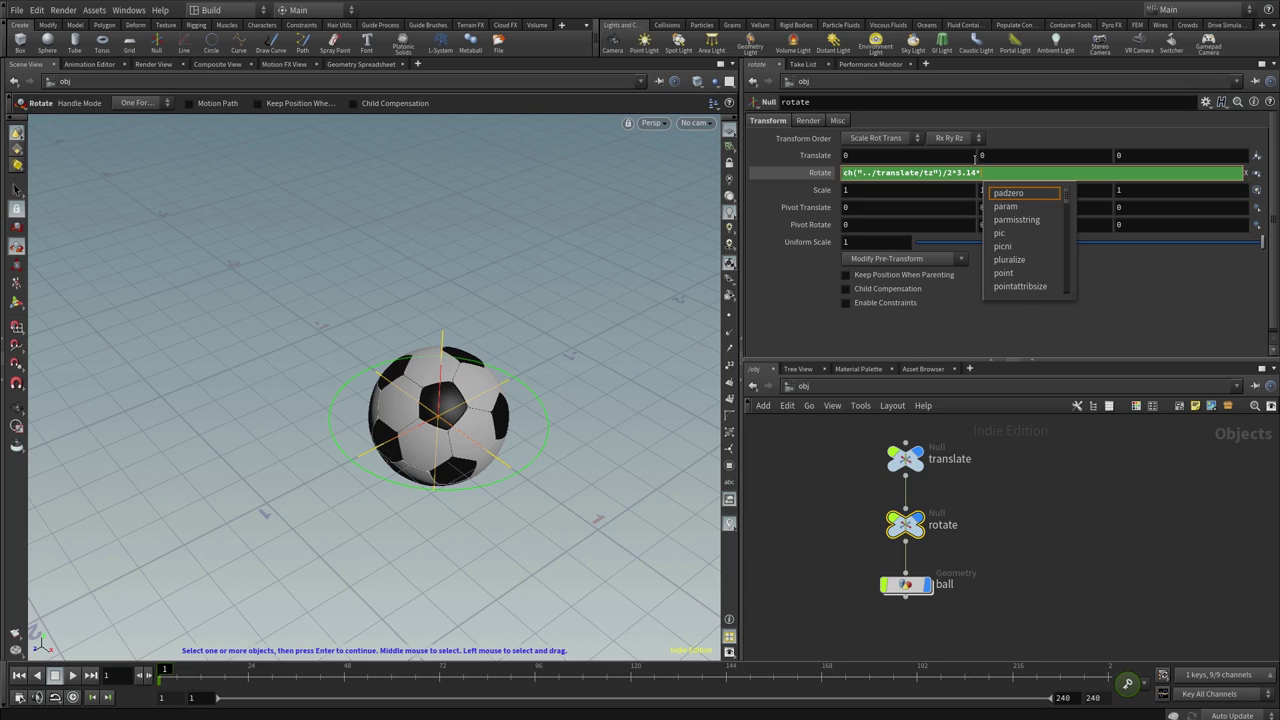
key("Return")
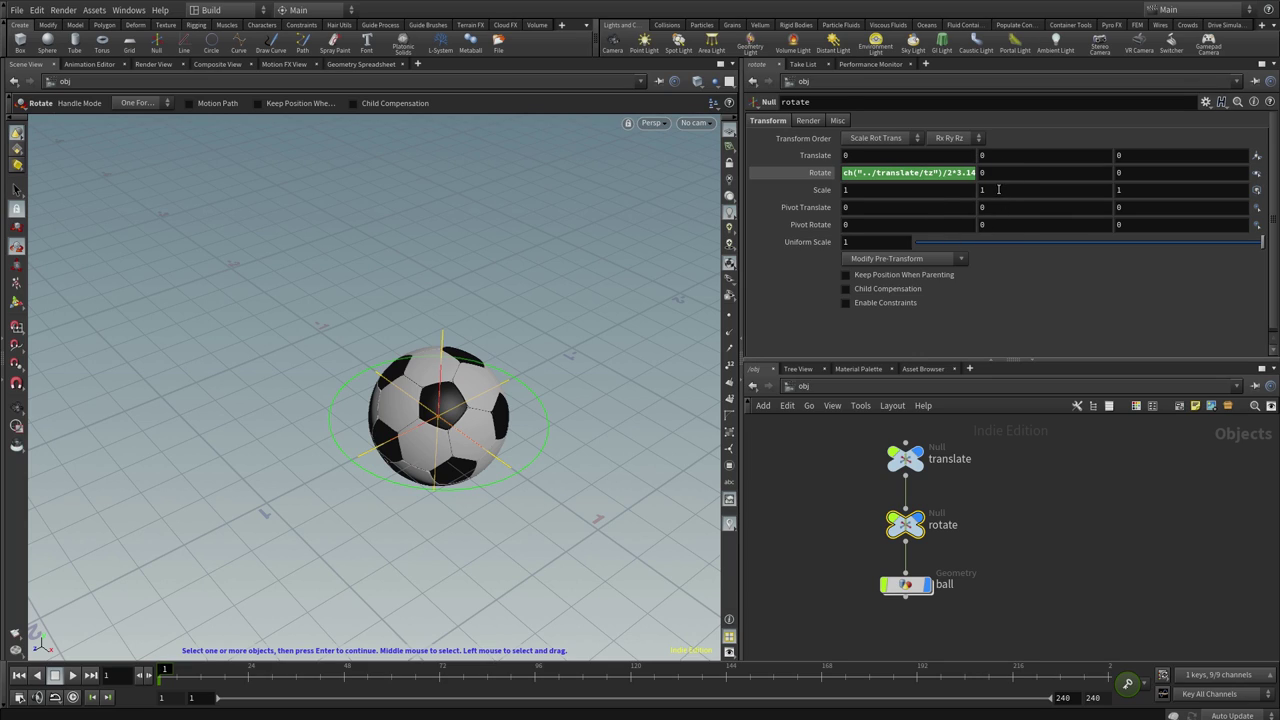
- Remove the trial scale reference pasted into Rotate Y, deleting its channel and resetting it to 0
right_click(1010, 171)
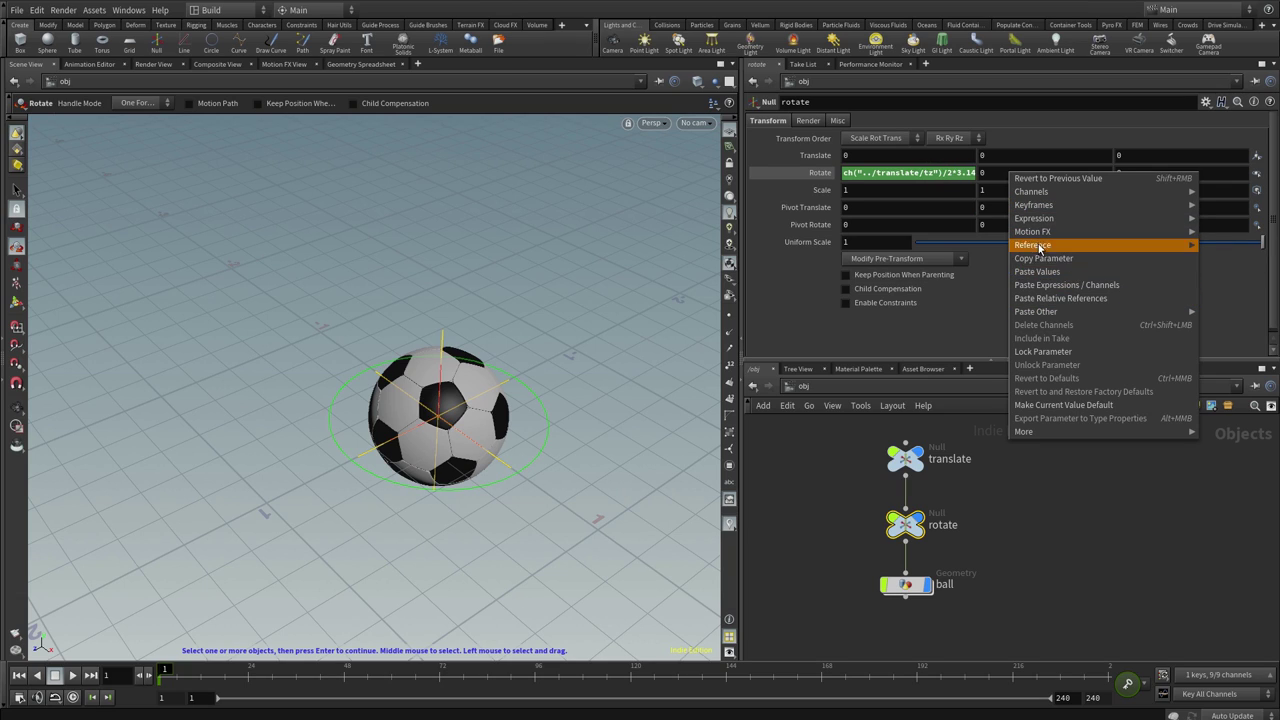
left_click(1057, 302)
left_click(1038, 172)
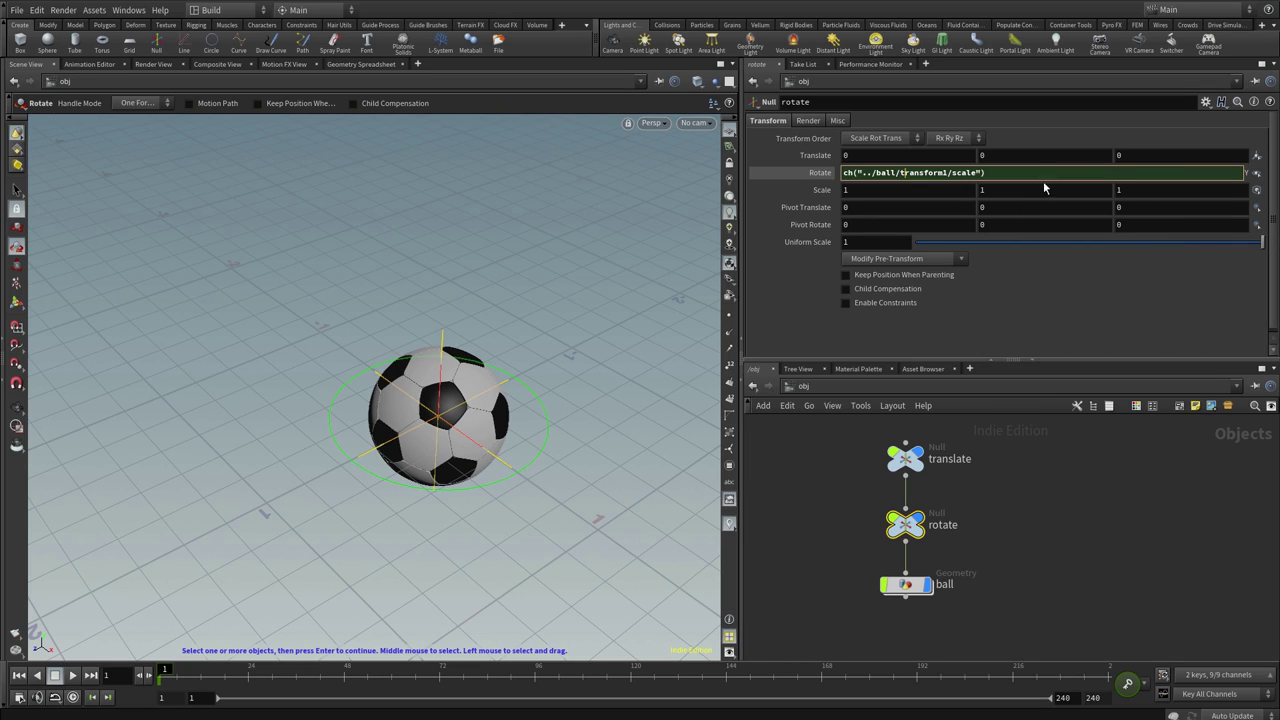
key("ctrl+a")
key("ctrl+c")
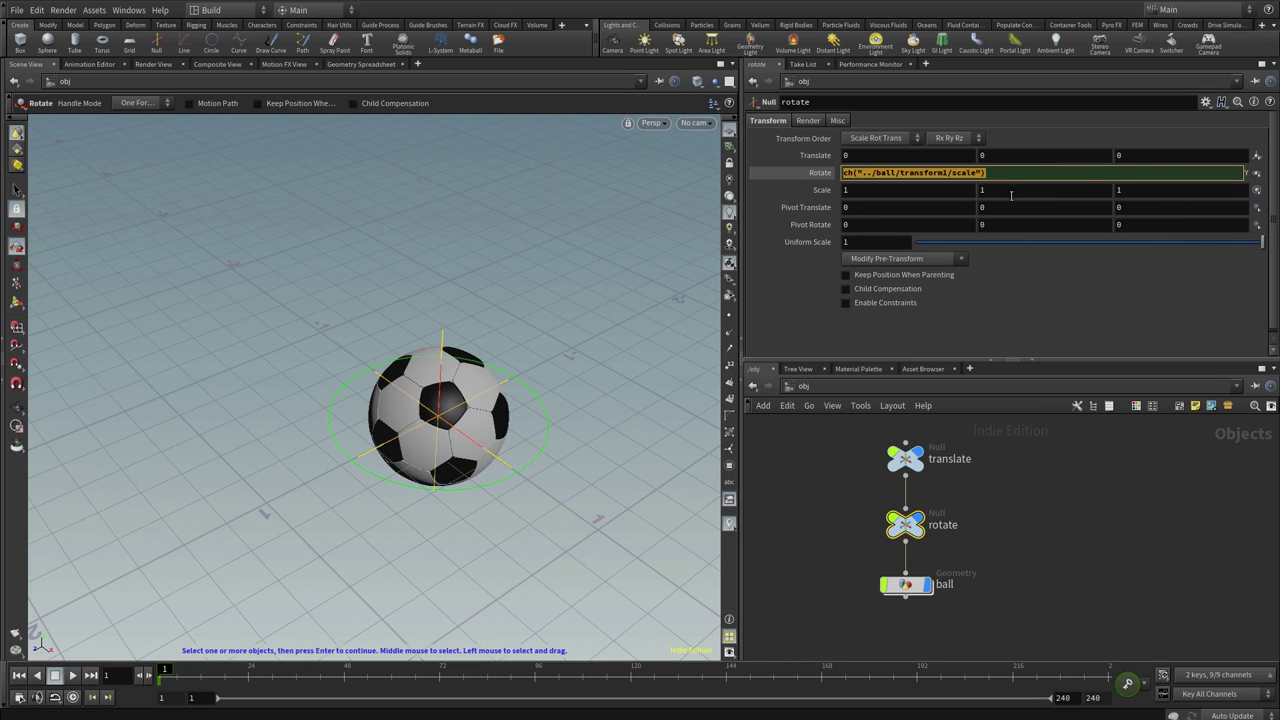
key("BackSpace")
key("Escape")
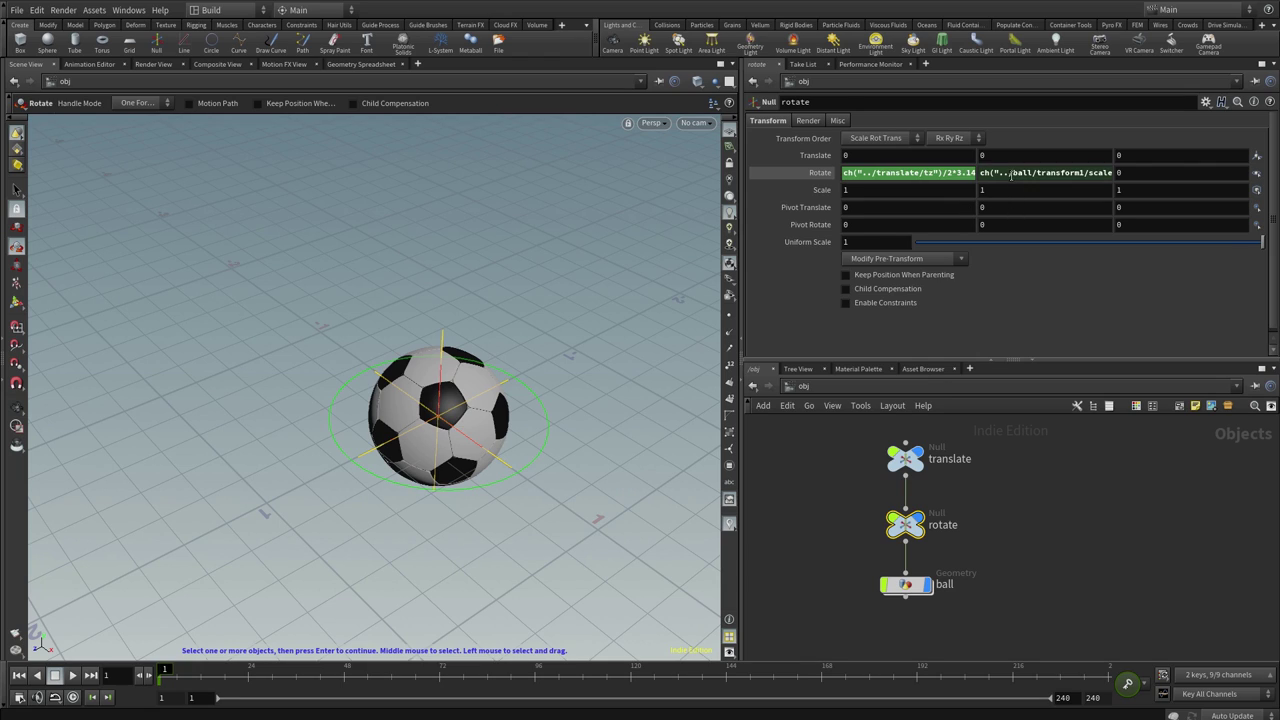
right_click(1010, 172)
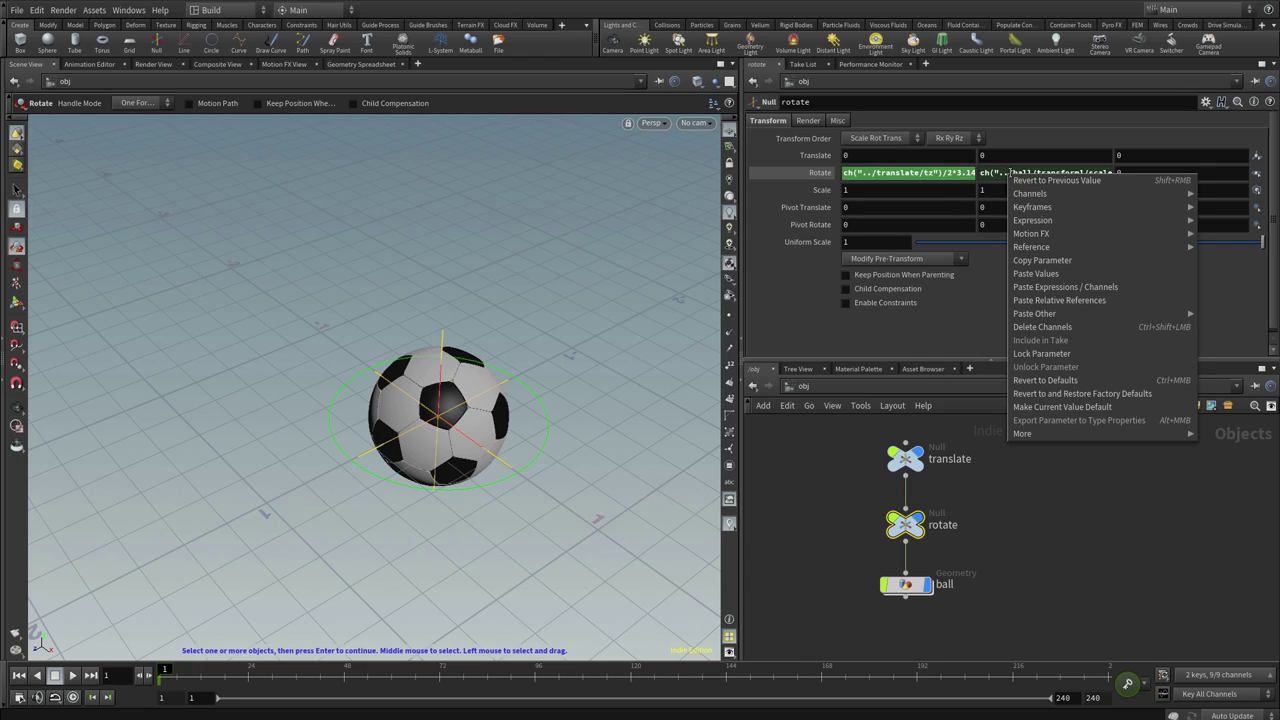
left_click(1069, 328)
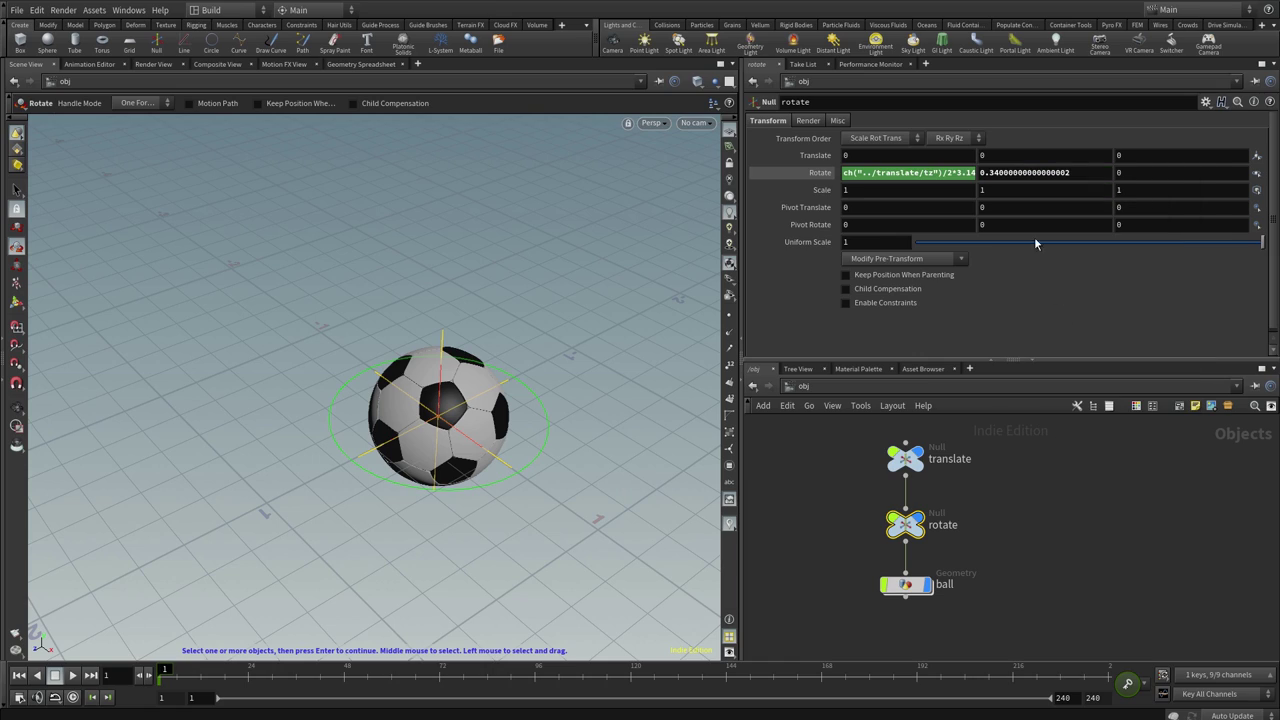
middle_click(1057, 172, "ctrl")
middle_click(931, 172)
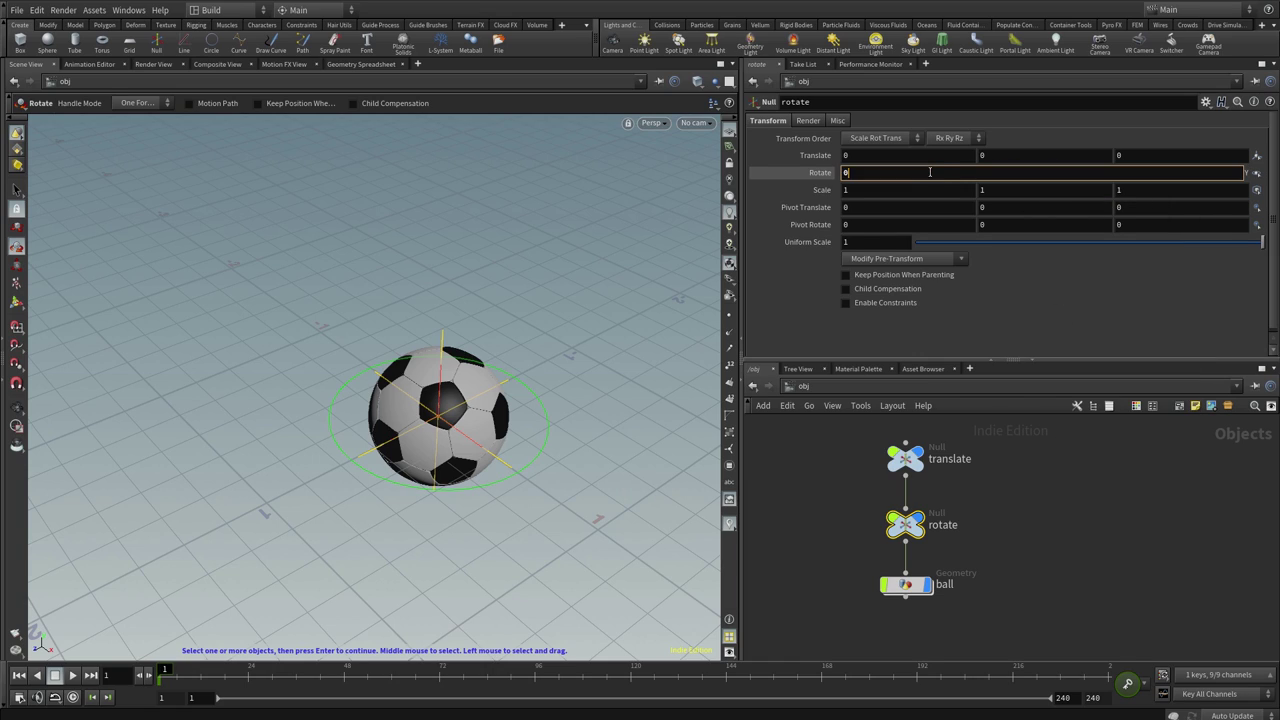
- Paste ch("../ball/transform1/scale") after the '*' in the Rotate X expression
left_click(931, 177)
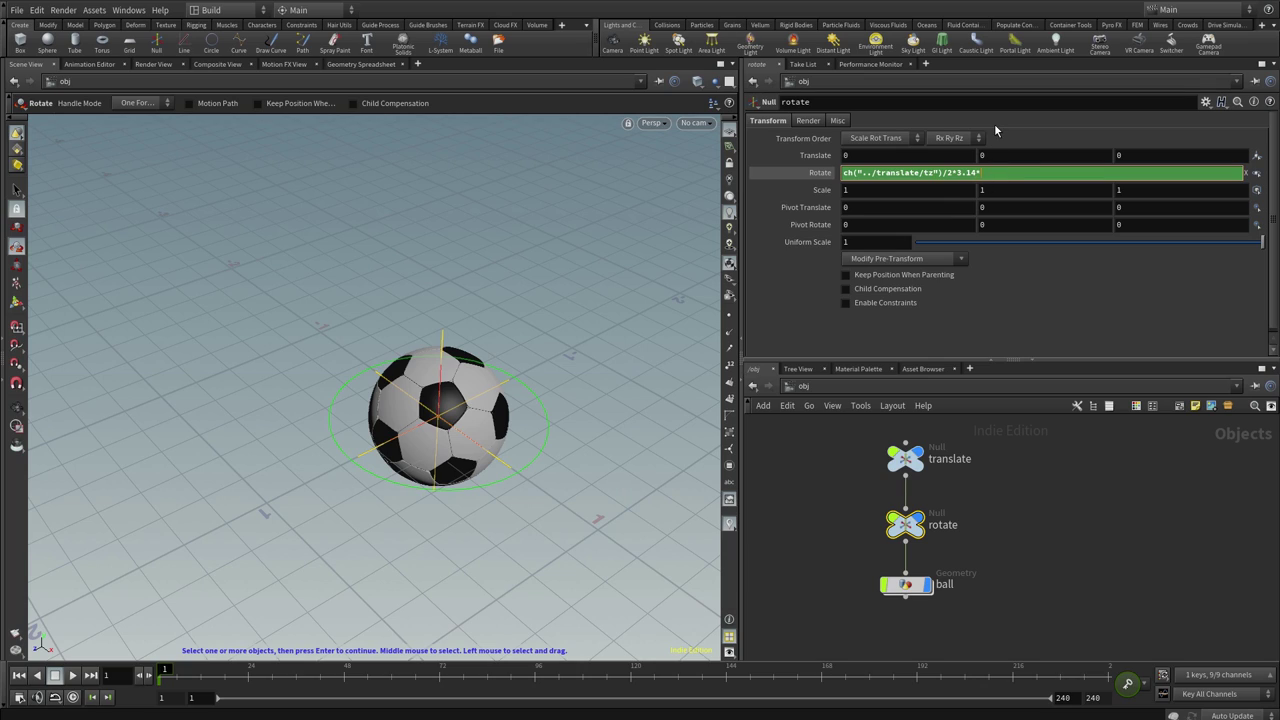
key("ctrl+v")
key("Return")
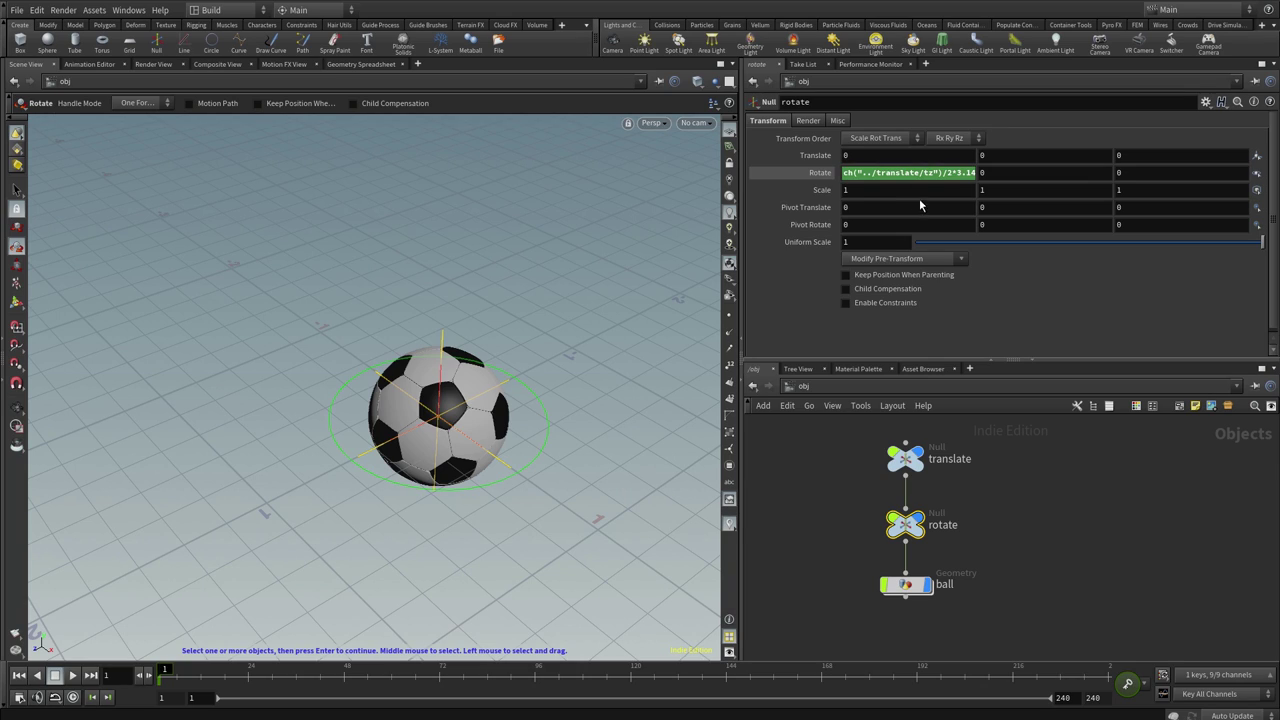
- Add an opening parenthesis to wrap the whole Rotate X expression
left_click(902, 177)
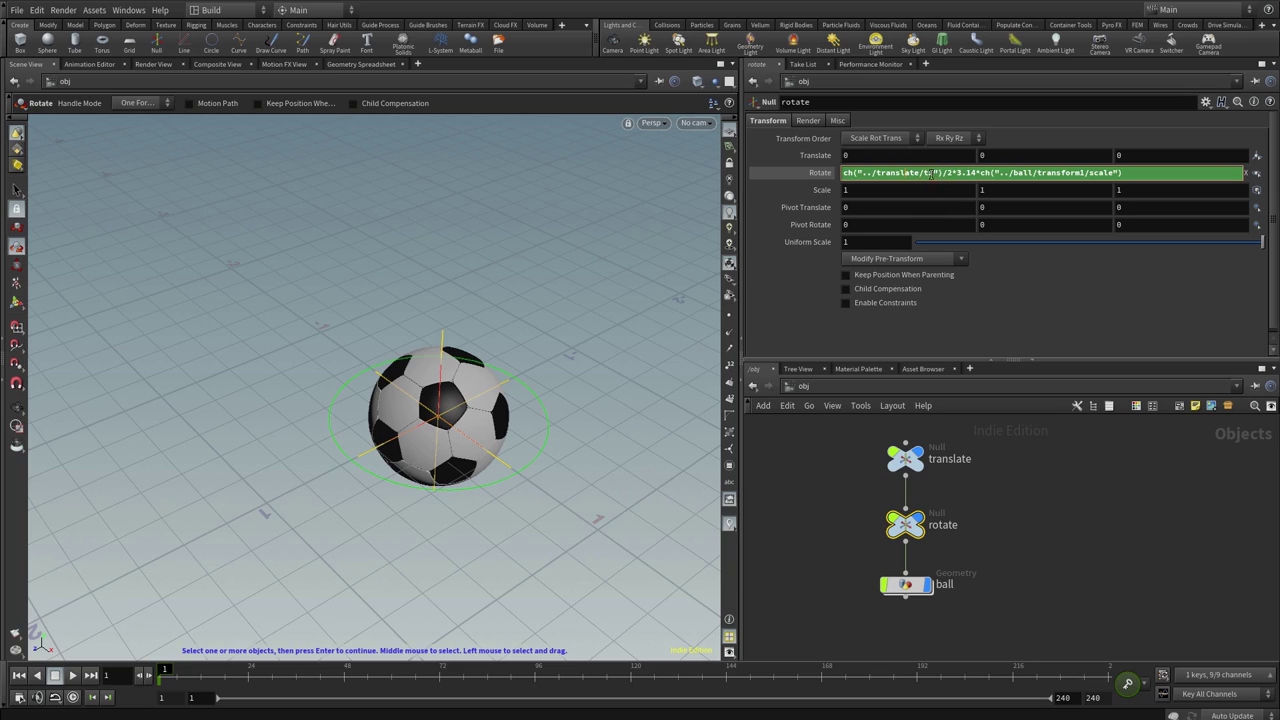
left_click_drag(845, 172, 939, 173)
left_click(951, 173)
double_click(951, 173)
left_click_drag(963, 173, 1137, 174)
left_click(1137, 174)
type("(")
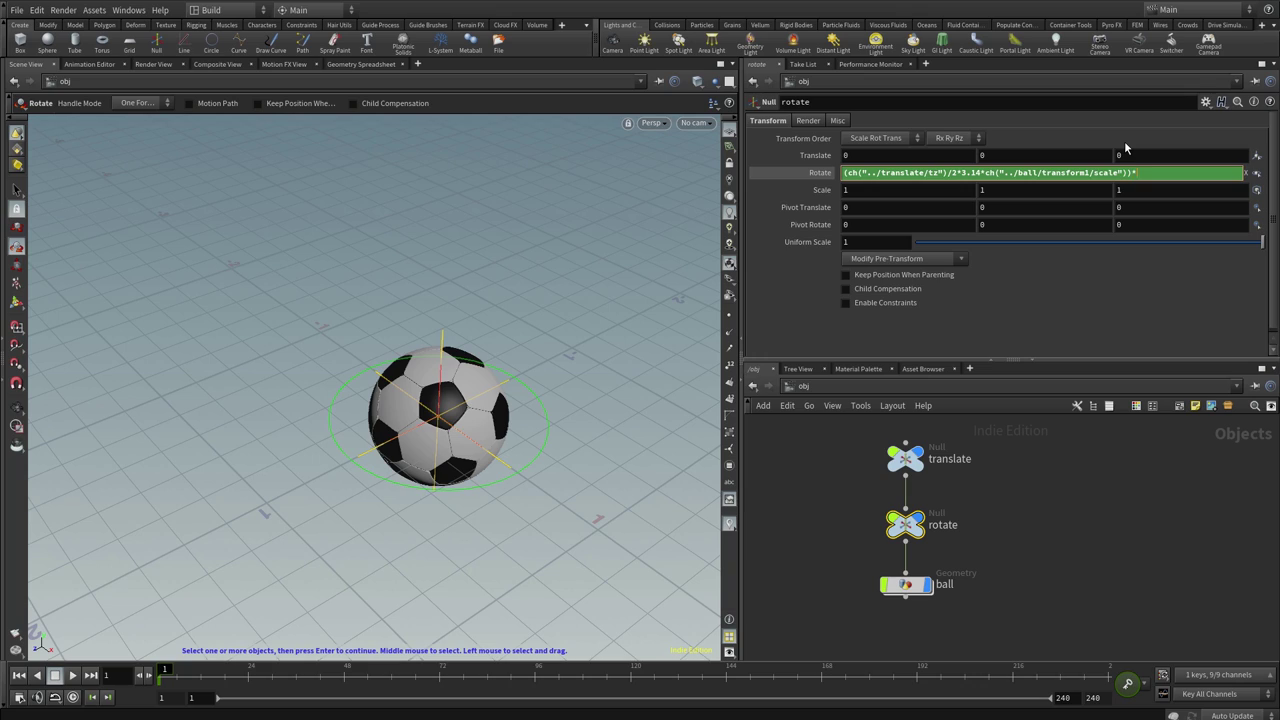
key("Return")
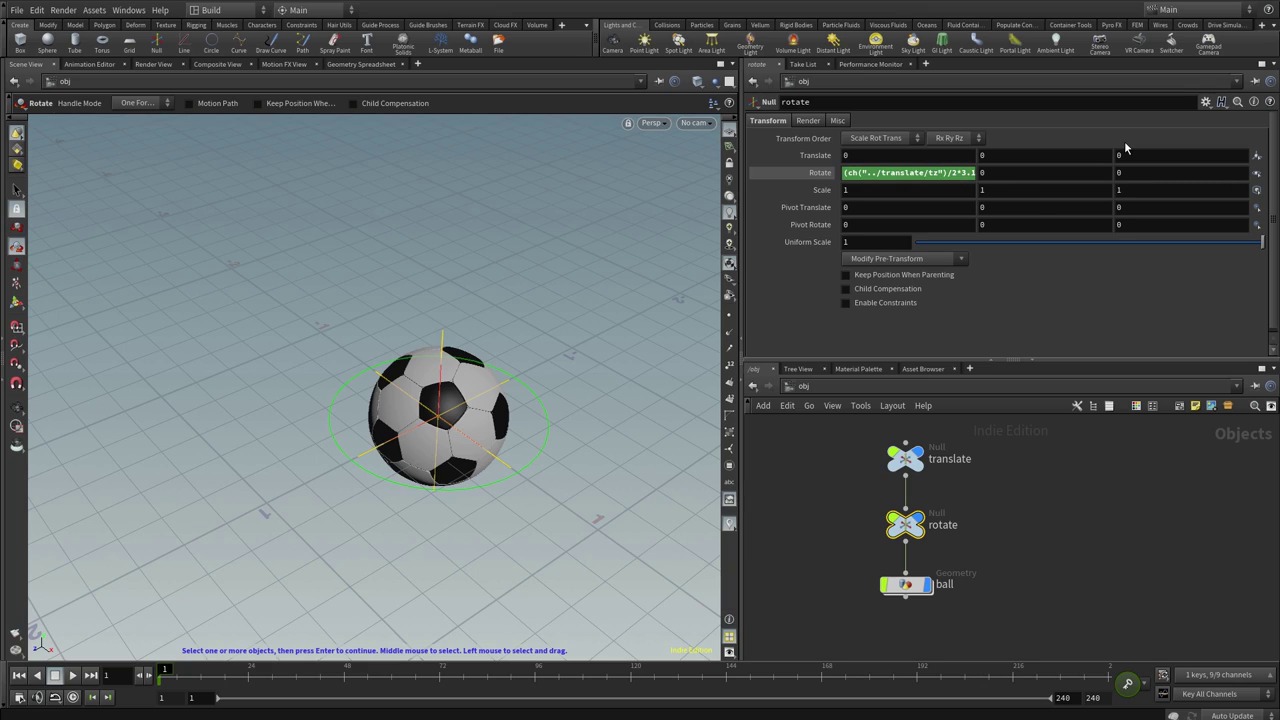
- Toggle Rotate X between its evaluated value and expression to check the result
left_click(818, 177)
left_click(820, 178)
left_click(820, 180)
left_click(818, 176)
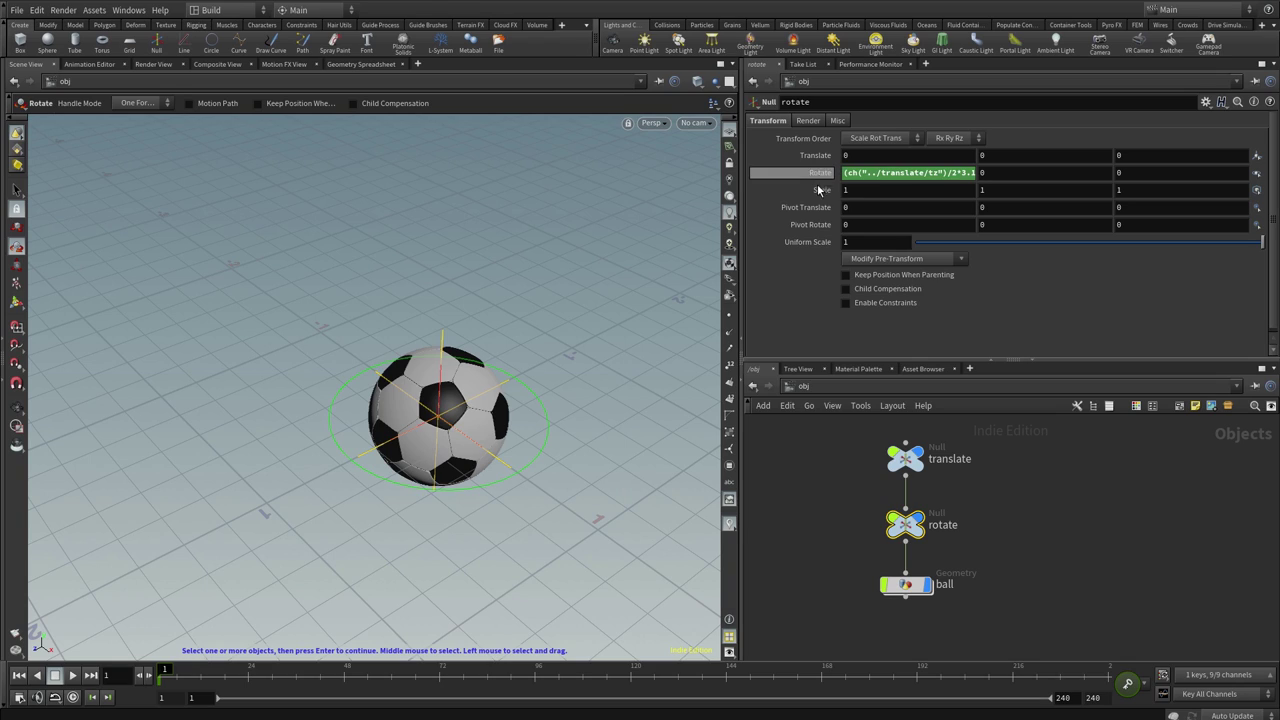
left_click(818, 175)
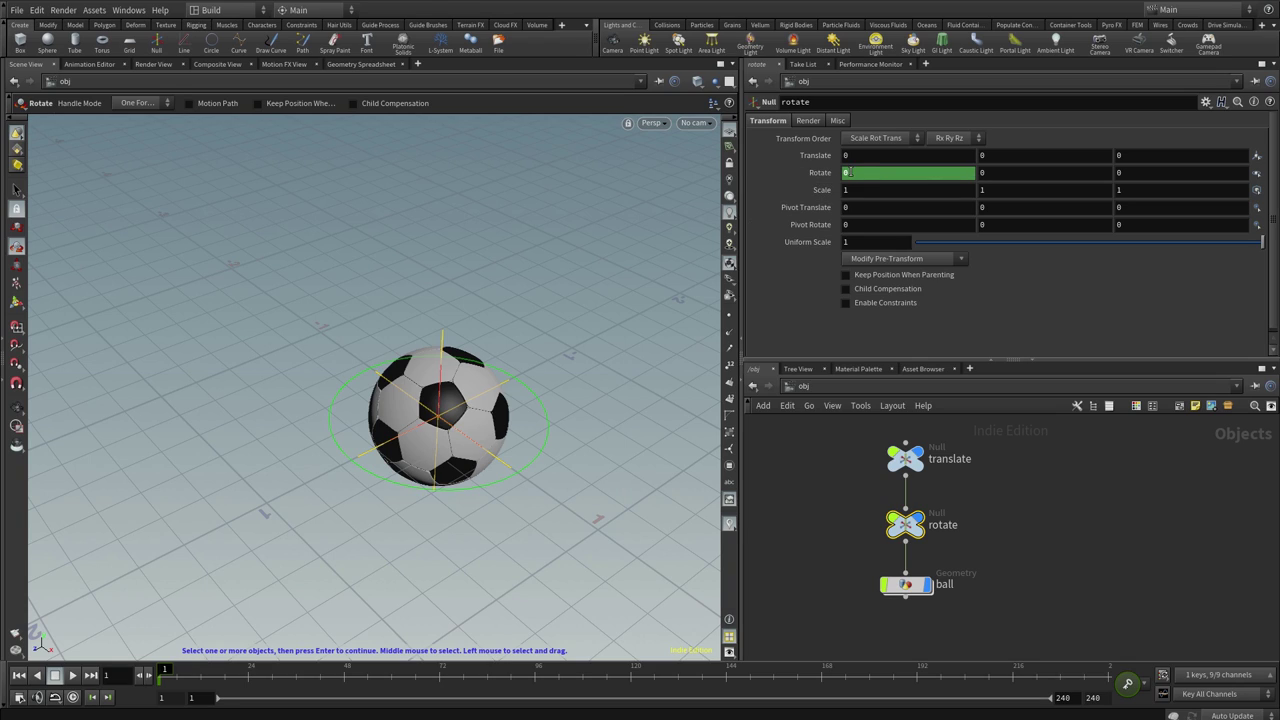
left_click(817, 182)
type("(ch(\"../translate/tz\")/2*3.1")
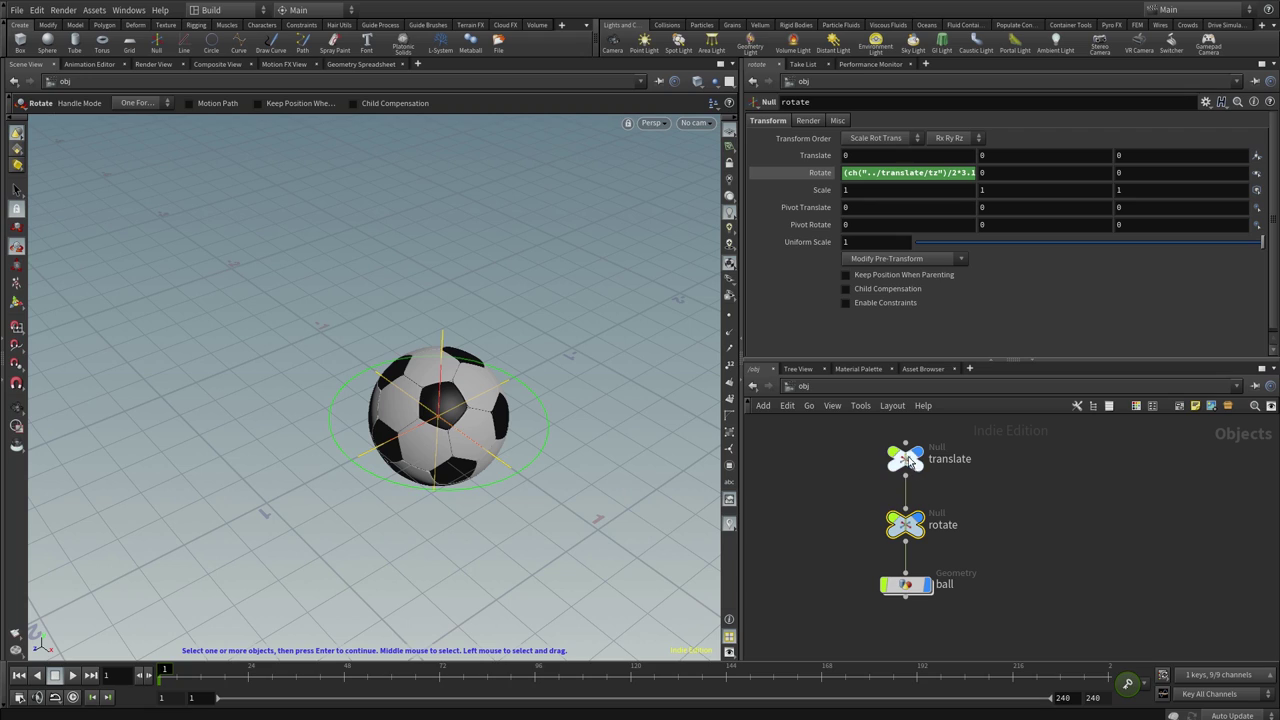
- Drag the translate null back and forth along Z, watching the ball roll
left_click(906, 470)
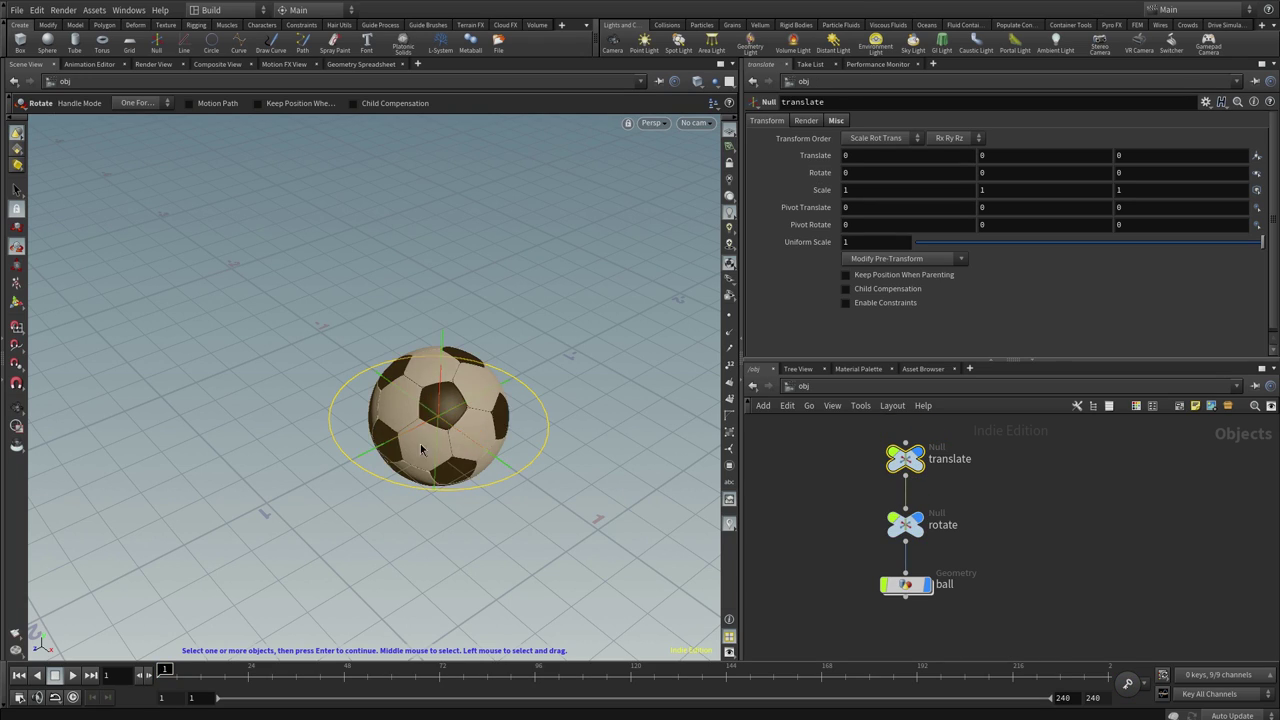
key("t")
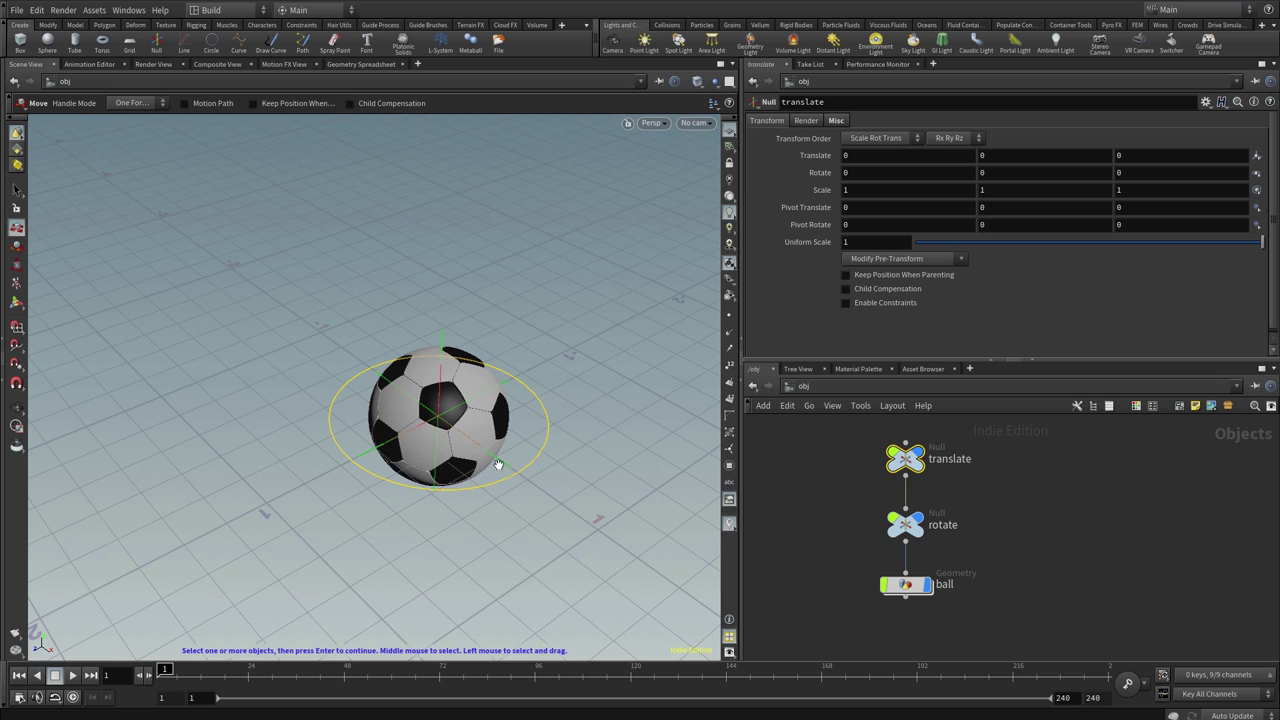
key("Escape")
mouse_move(500, 466)
left_mouse_down()
mouse_move(484, 476)
mouse_move(508, 421)
mouse_move(394, 456)
mouse_move(218, 565)
left_mouse_up()
key("t")
key("Escape")
key("t")
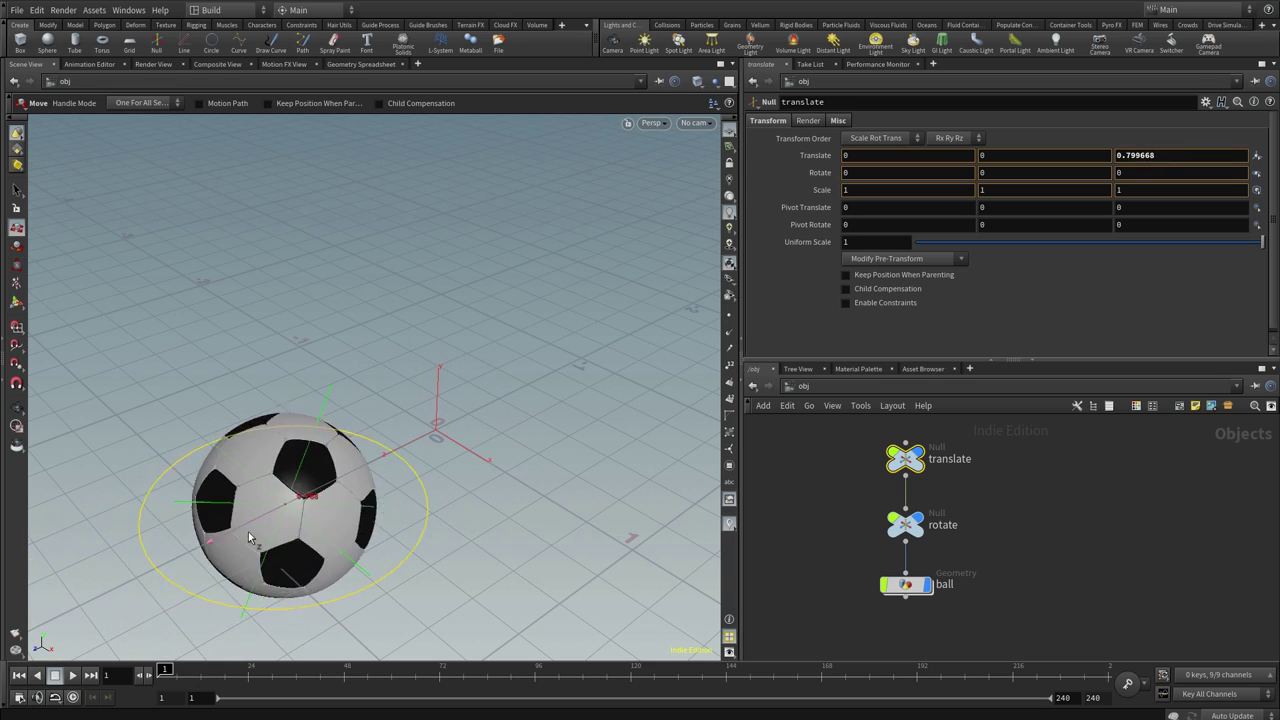
left_click_drag(218, 565, 559, 330)
mouse_move(637, 262)
left_mouse_down()
mouse_move(287, 520)
mouse_move(330, 505)
left_mouse_up()
key("Escape")
mouse_move(451, 514)
left_mouse_down()
mouse_move(373, 461)
mouse_move(200, 462)
mouse_move(536, 468)
mouse_move(333, 484)
mouse_move(645, 471)
left_mouse_up()
key("t")
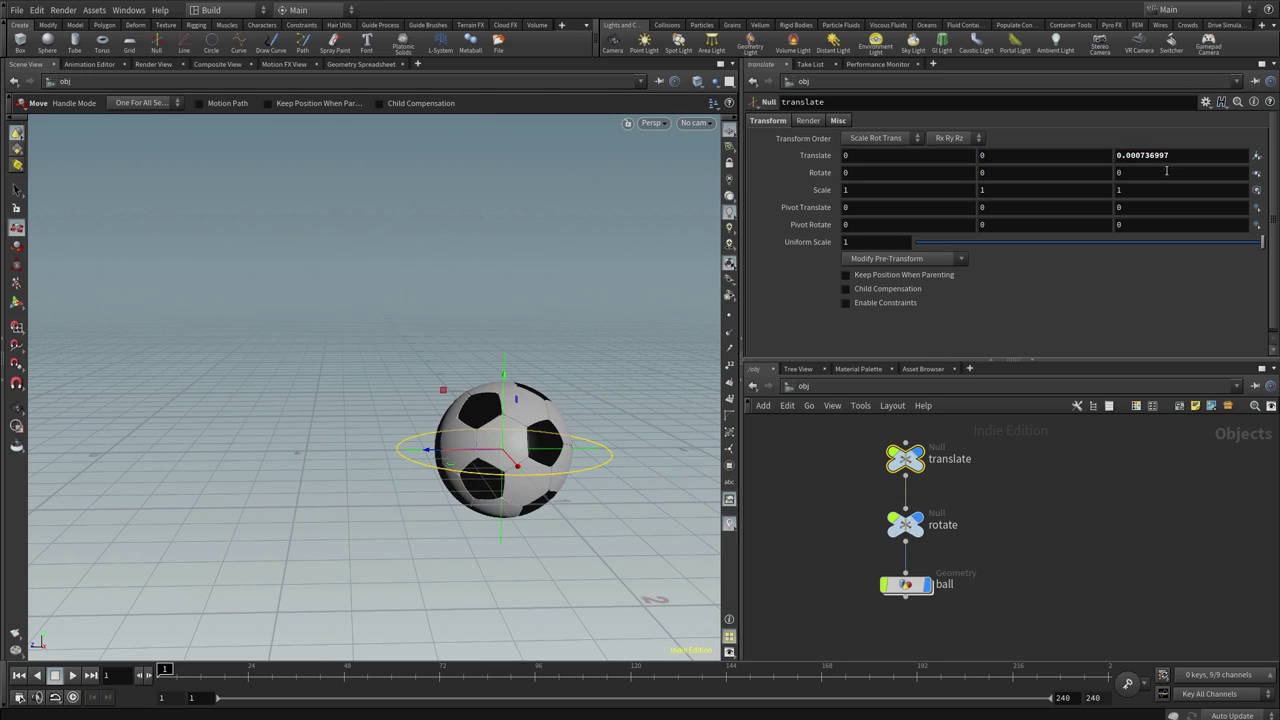
- Set the translate null's Translate Z to 0 and orbit to check the ball
left_click(1155, 157)
type("0")
key("Return")
key("Escape")
mouse_move(466, 471)
left_mouse_down()
mouse_move(449, 483)
mouse_move(432, 435)
mouse_move(457, 457)
mouse_move(440, 396)
mouse_move(450, 407)
left_mouse_up()
- Finish the rotate null's Rotate X as (ch("../translate/tz")/2*3.14*ch("../ball/transform1/scale"))*360
key("t")
mouse_move(906, 524)
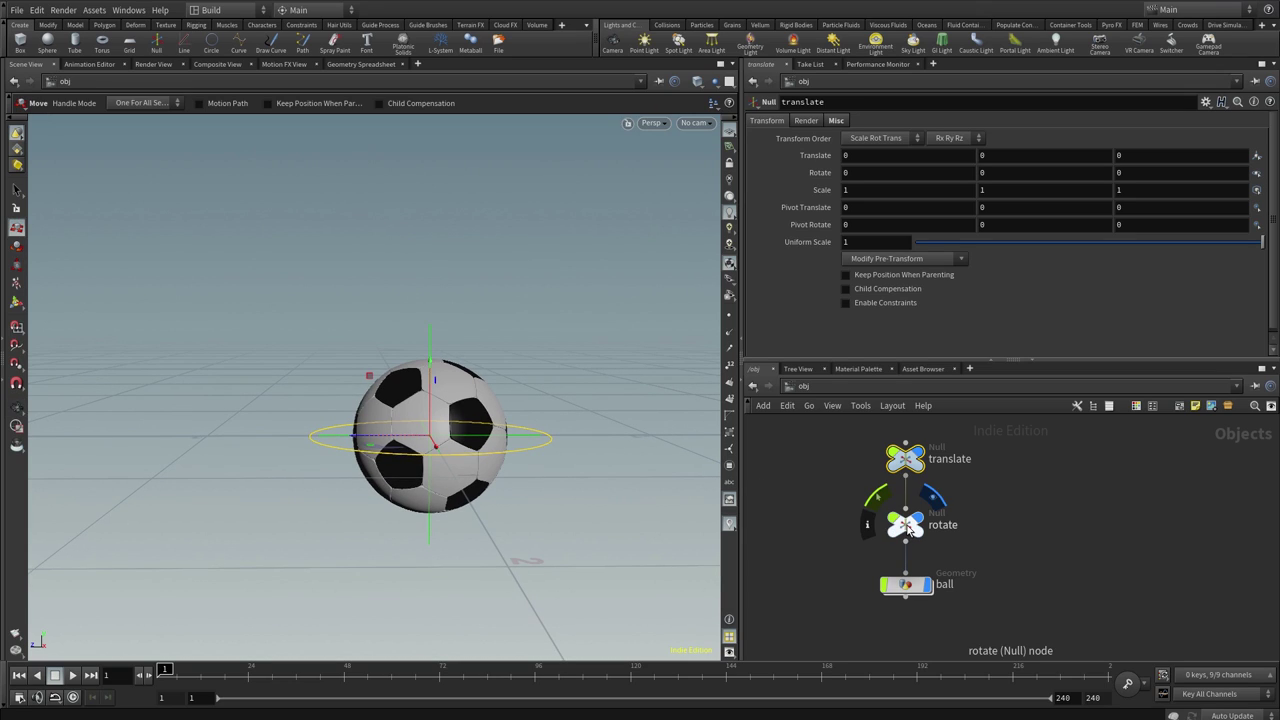
left_click(908, 525)
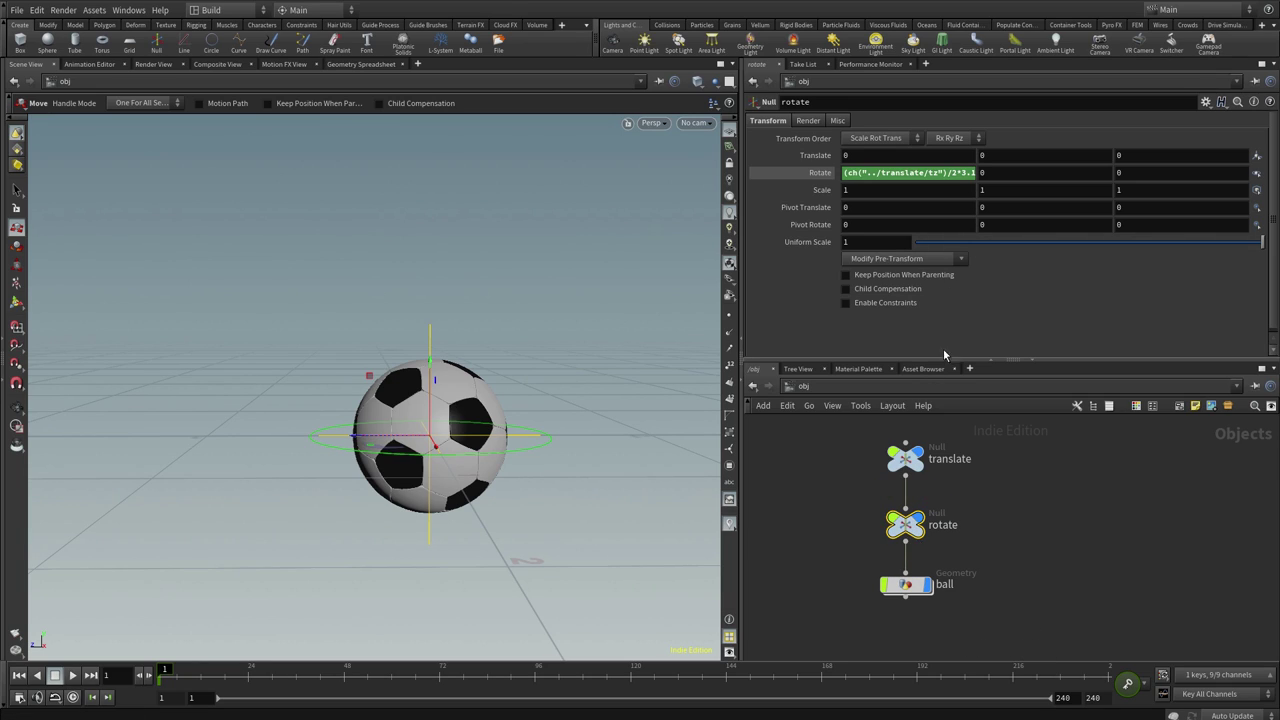
left_click(931, 174)
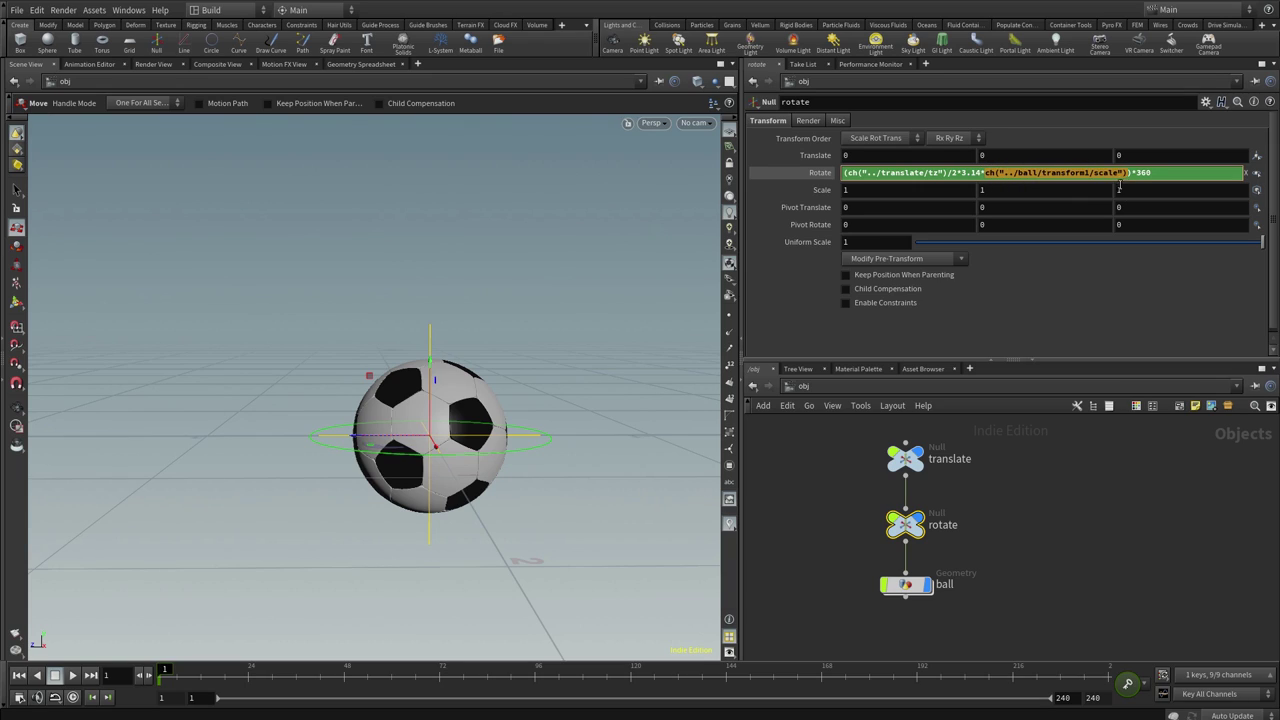
key("Return")
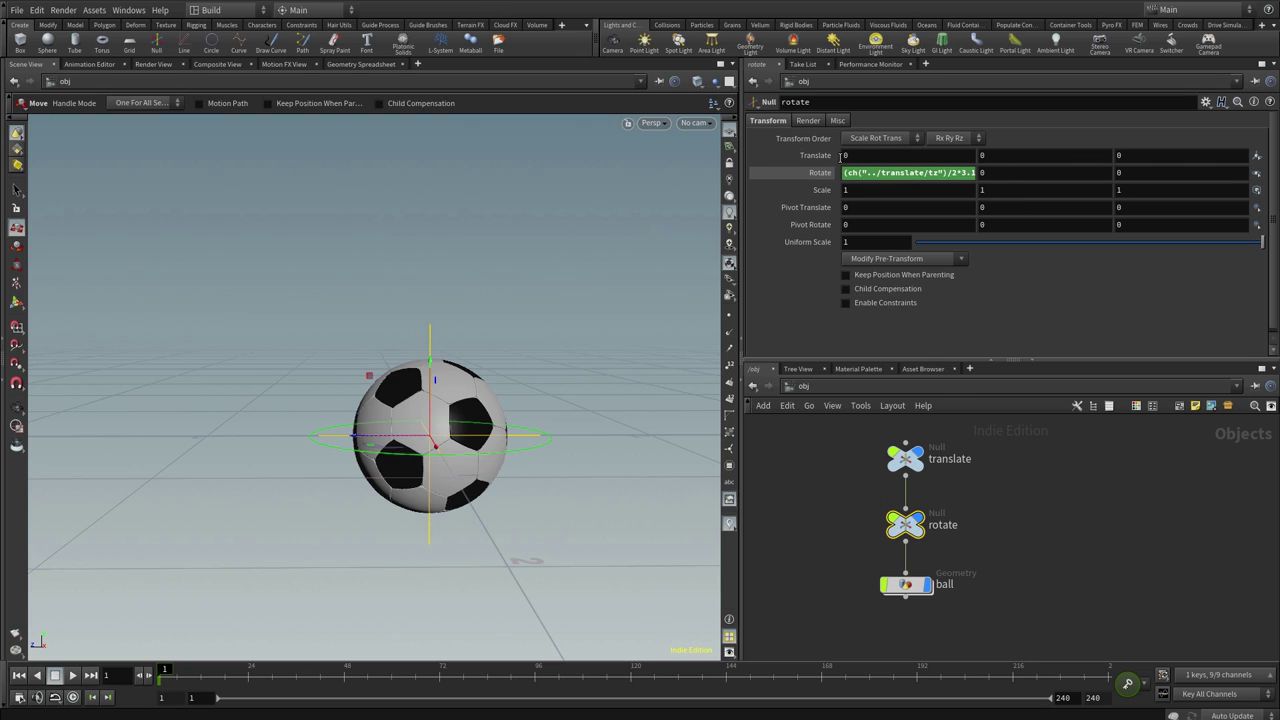
middle_click_drag(1002, 155, 1007, 155)
- Set the rotate null's Translate Y to ch("../ball/transform1/scale") so it evaluates to 0.34
middle_click_drag(992, 155, 992, 153)
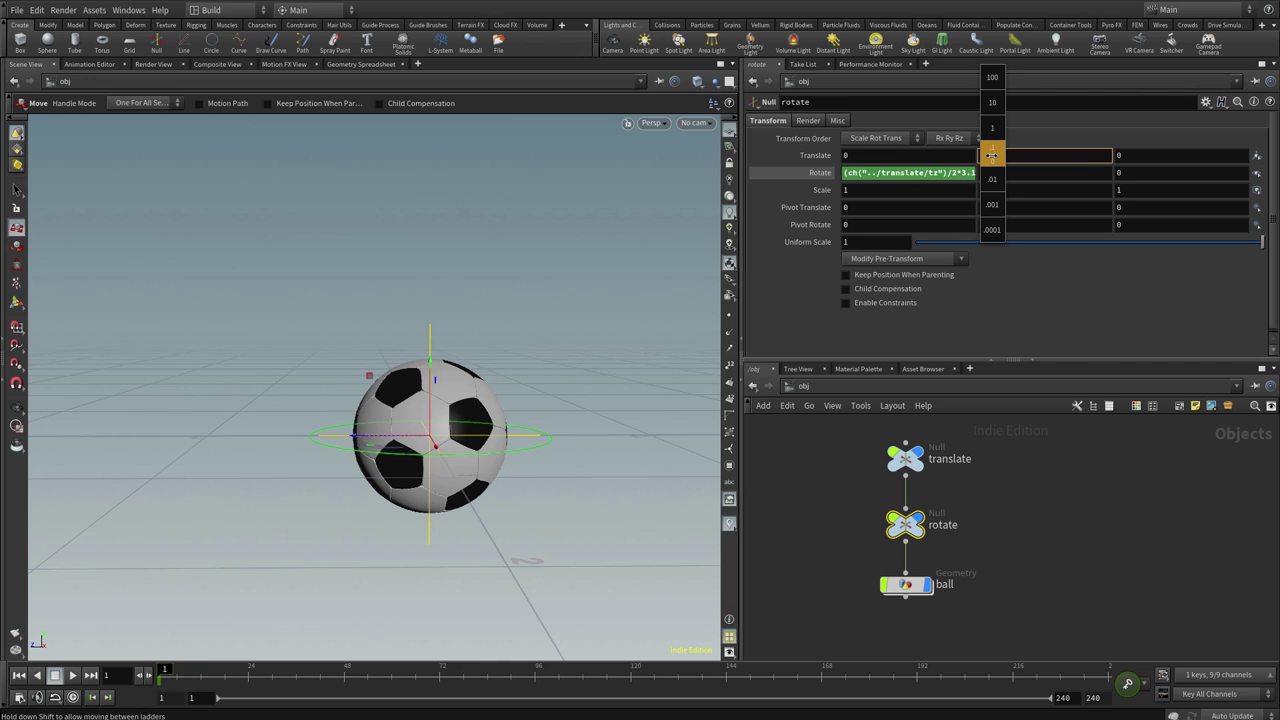
mouse_move(996, 153)
middle_mouse_down()
mouse_move(990, 162)
mouse_move(1007, 155)
mouse_move(997, 152)
mouse_move(1024, 170)
middle_mouse_up()
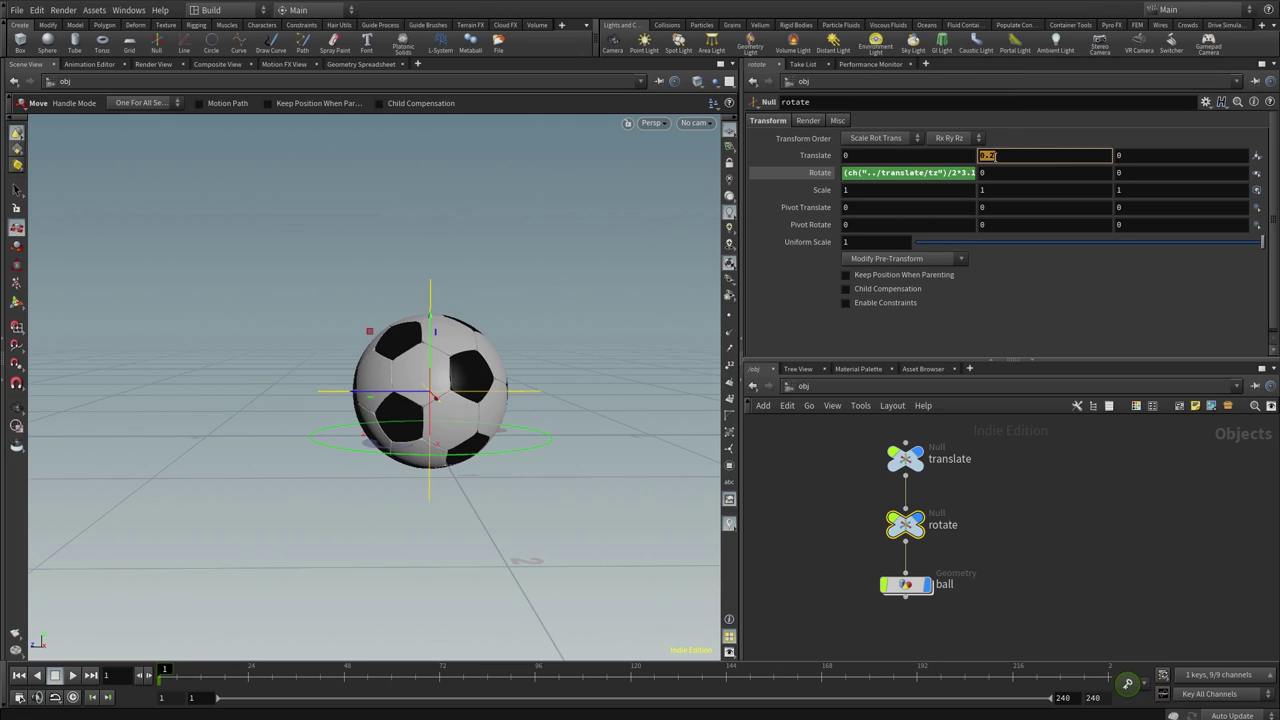
type("ch(\"../ball/transform1/scale\")")
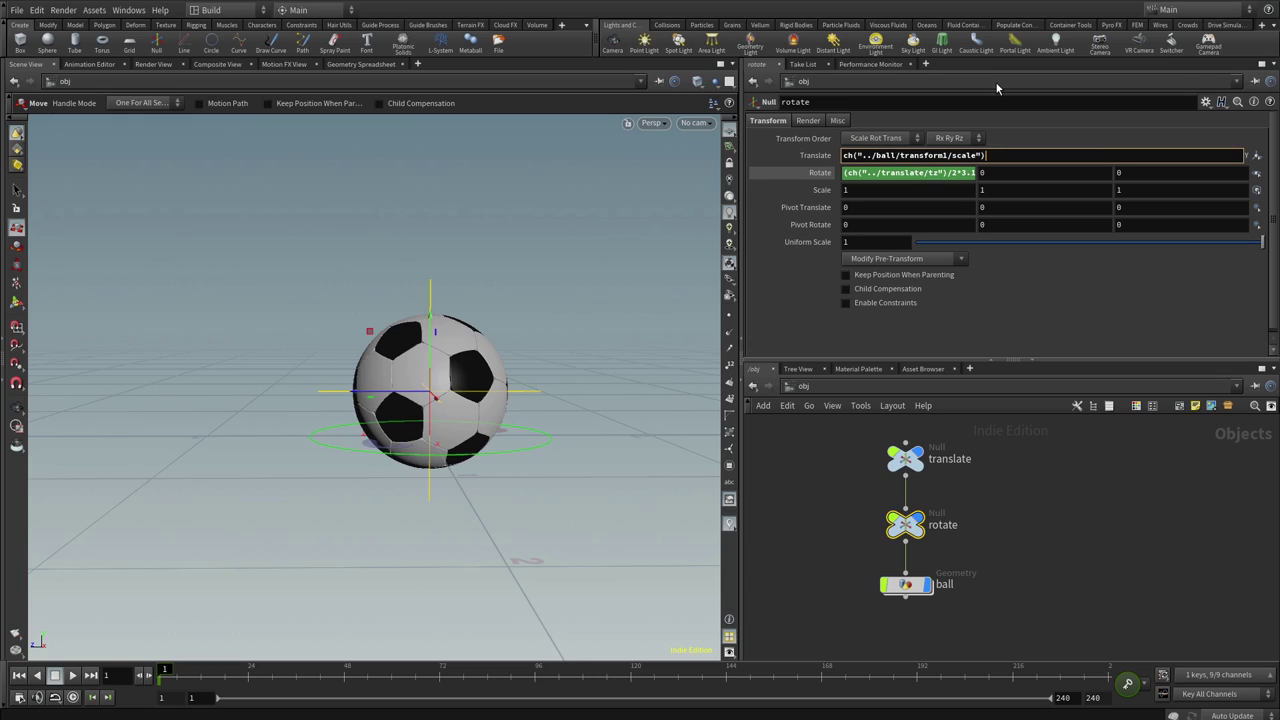
key("Return")
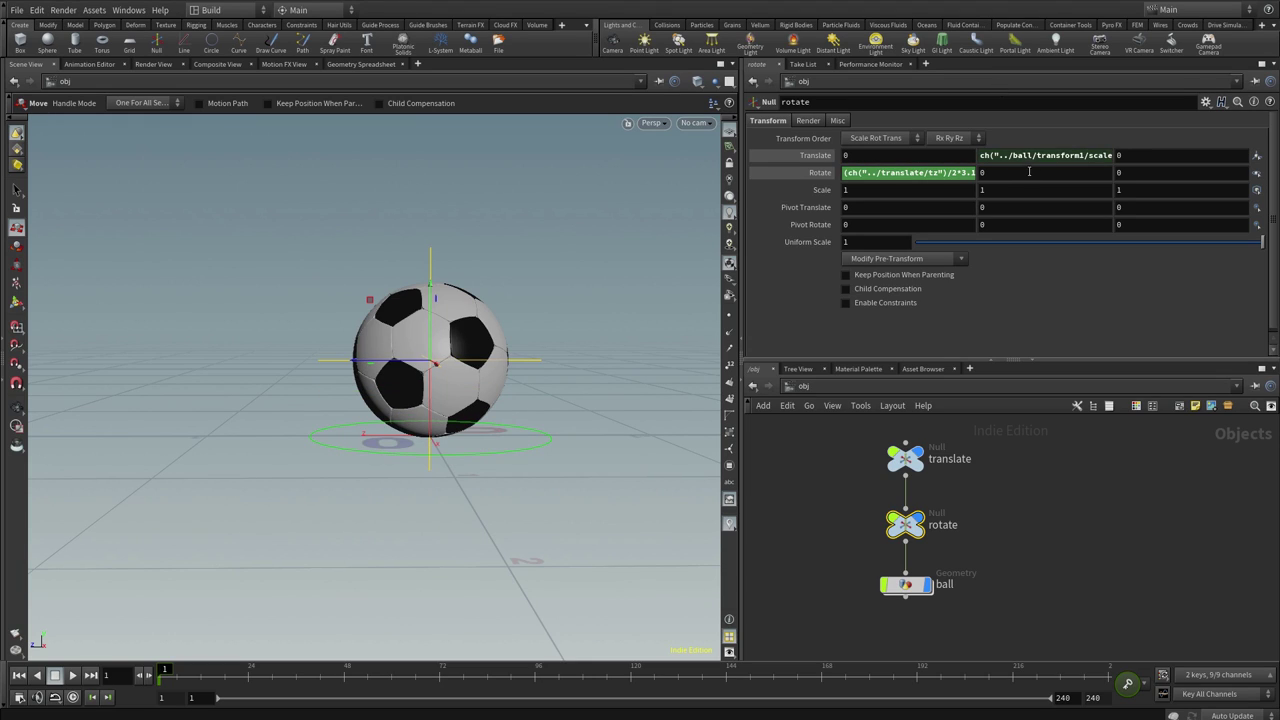
left_click(815, 155)
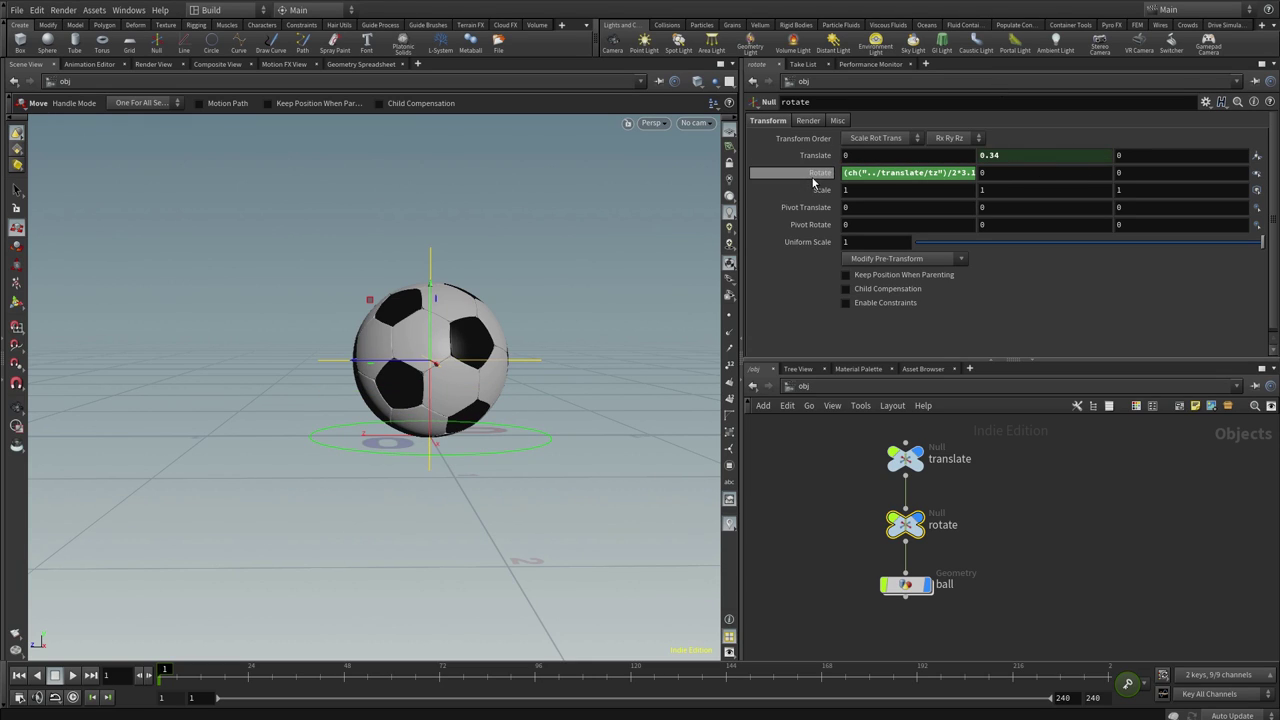
left_click(819, 172)
mouse_move(471, 428)
left_mouse_down("alt")
mouse_move(466, 443)
mouse_move(574, 486)
left_mouse_up("alt")
- Enlarge the ball's Uniform Scale, then slide the translate null along Z to test rolling
double_click(905, 586)
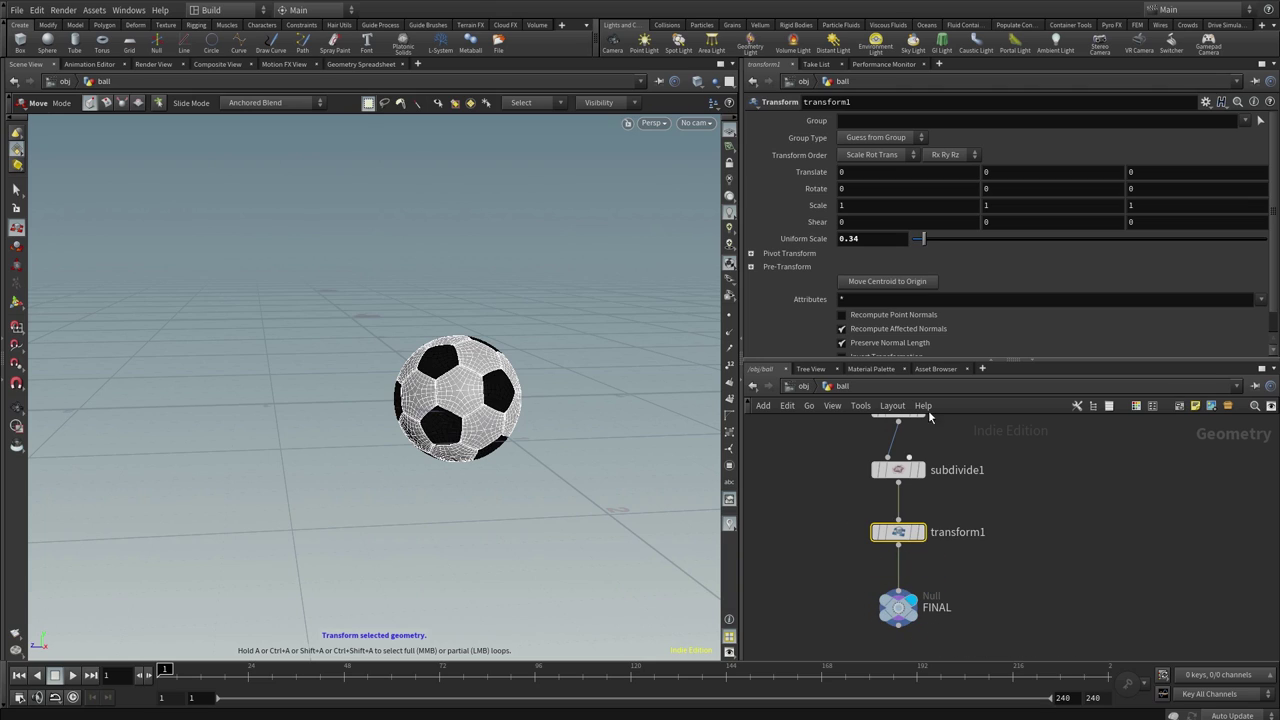
left_click_drag(925, 240, 927, 260)
key("u")
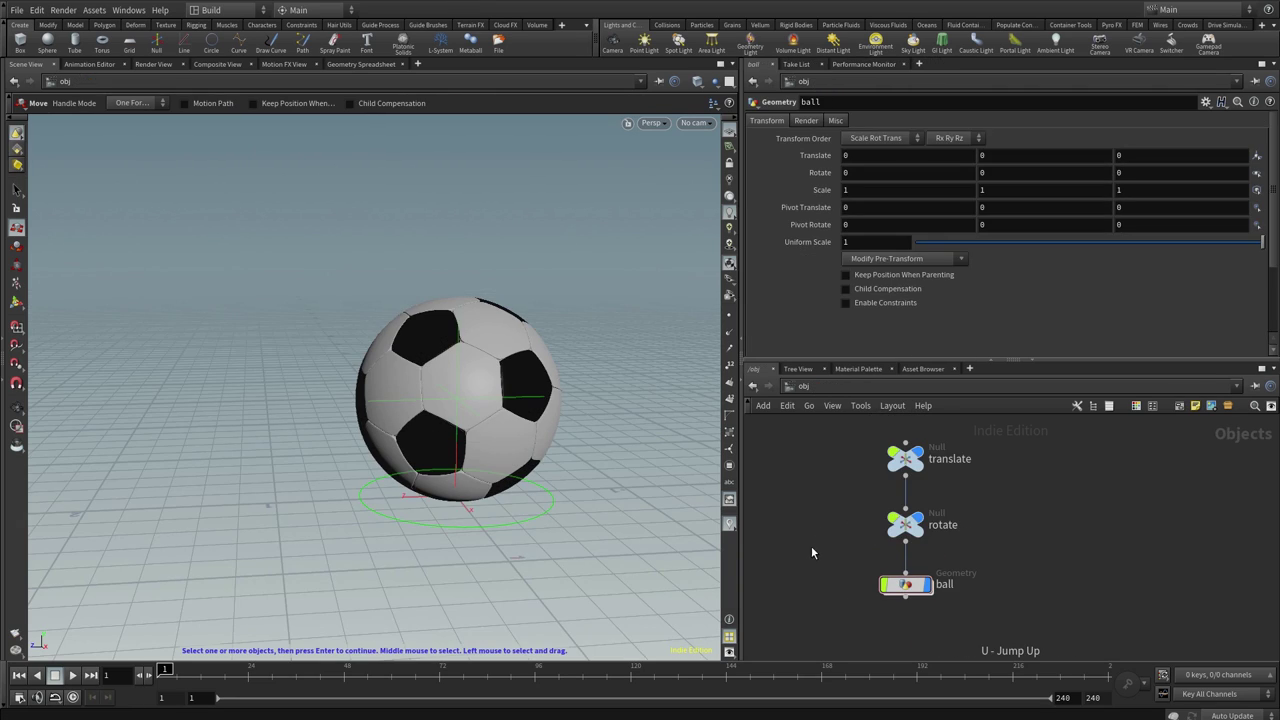
key("Escape")
left_click_drag(517, 517, 487, 499)
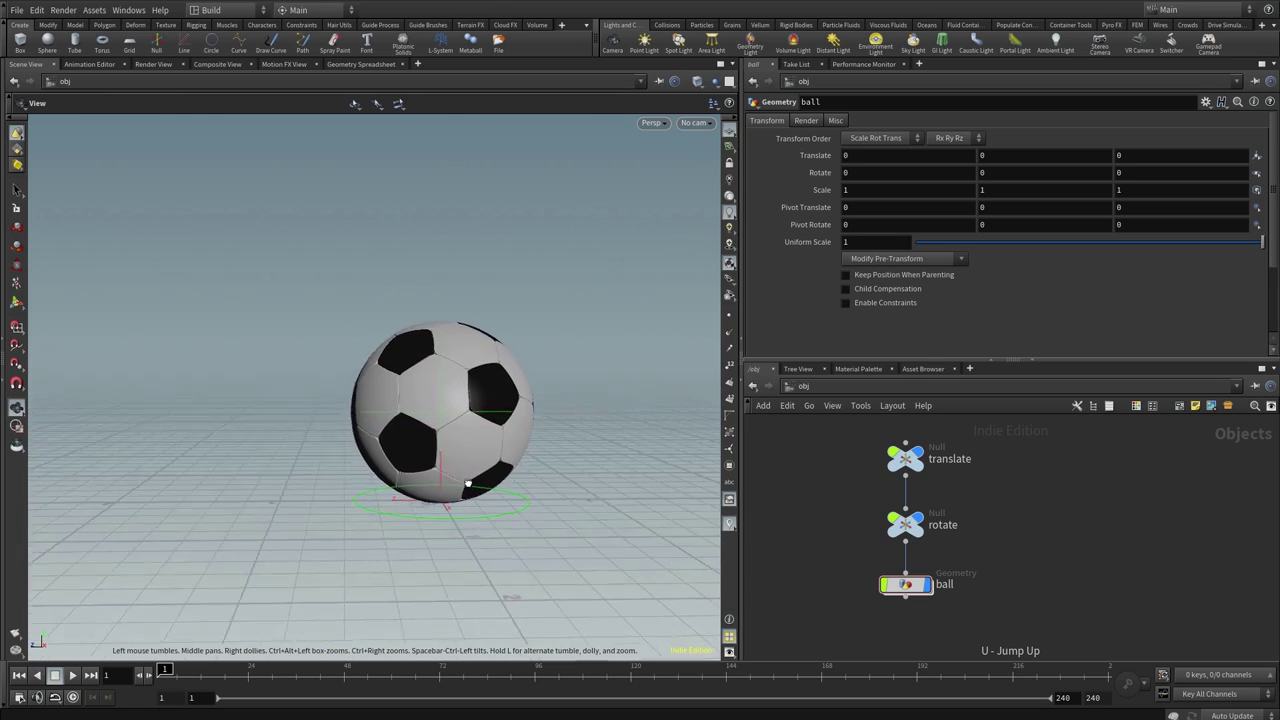
key("t")
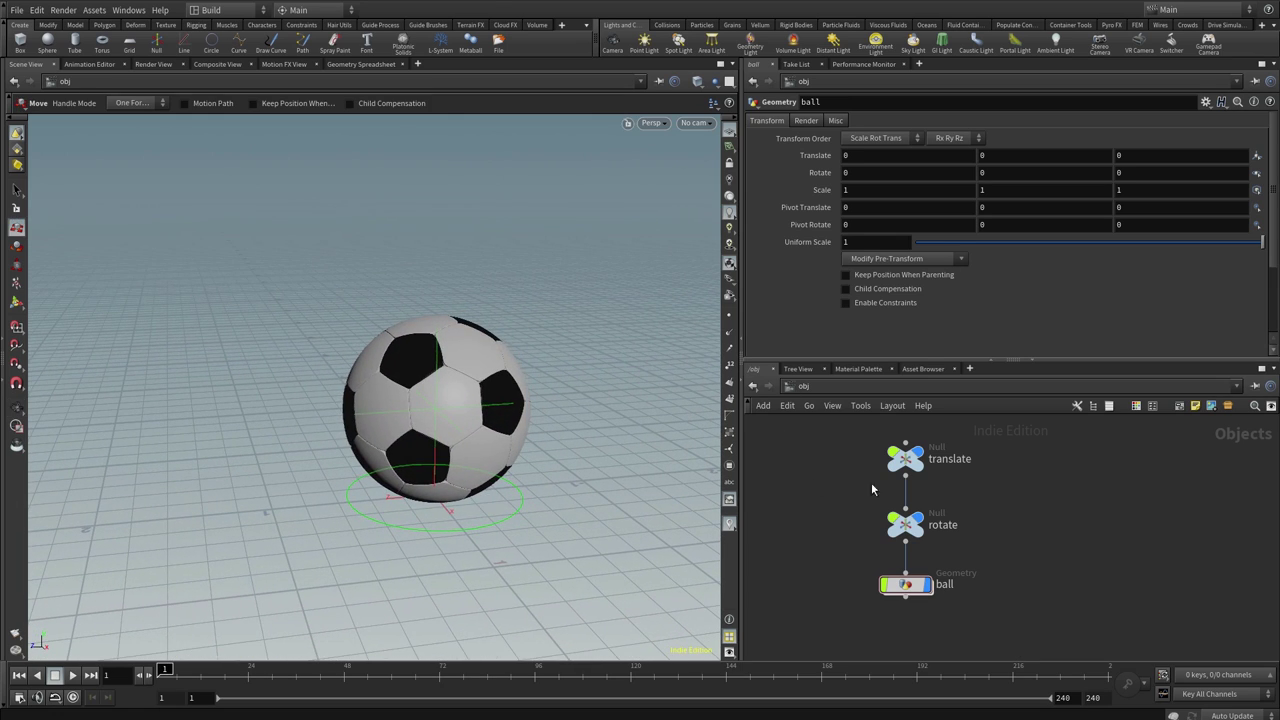
left_click(905, 458)
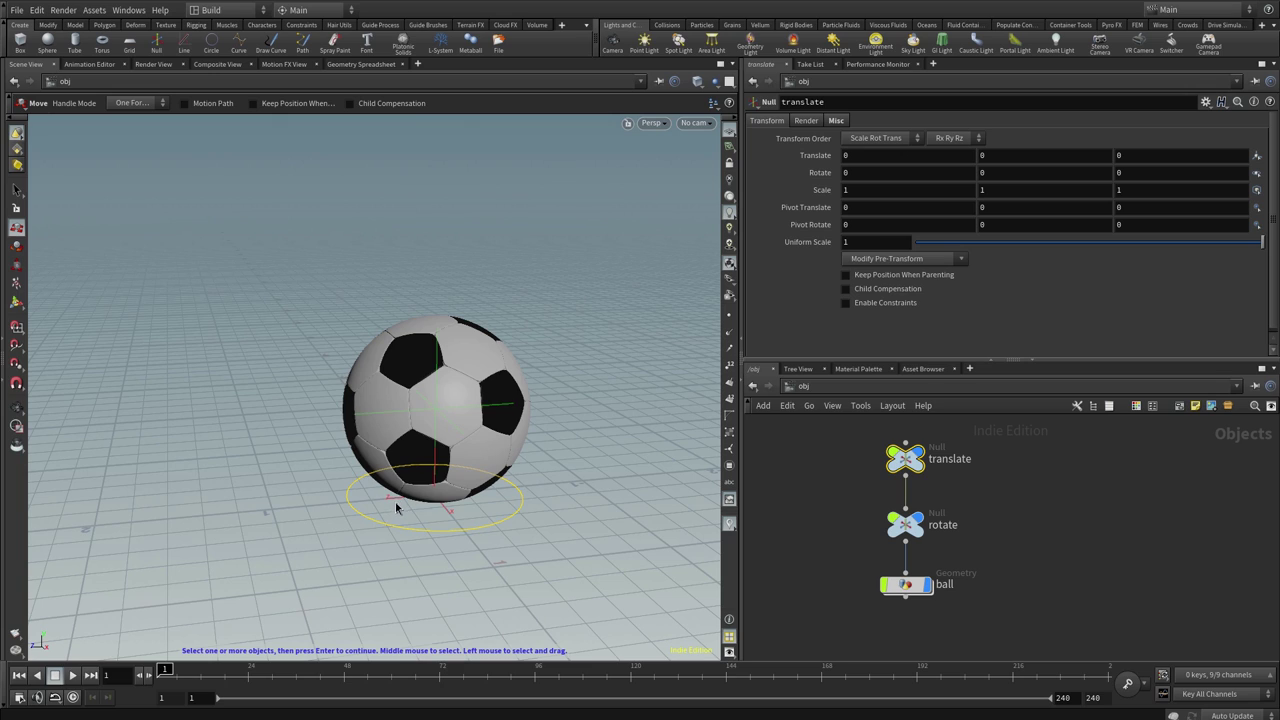
left_click_drag(408, 523, 524, 470, "alt")
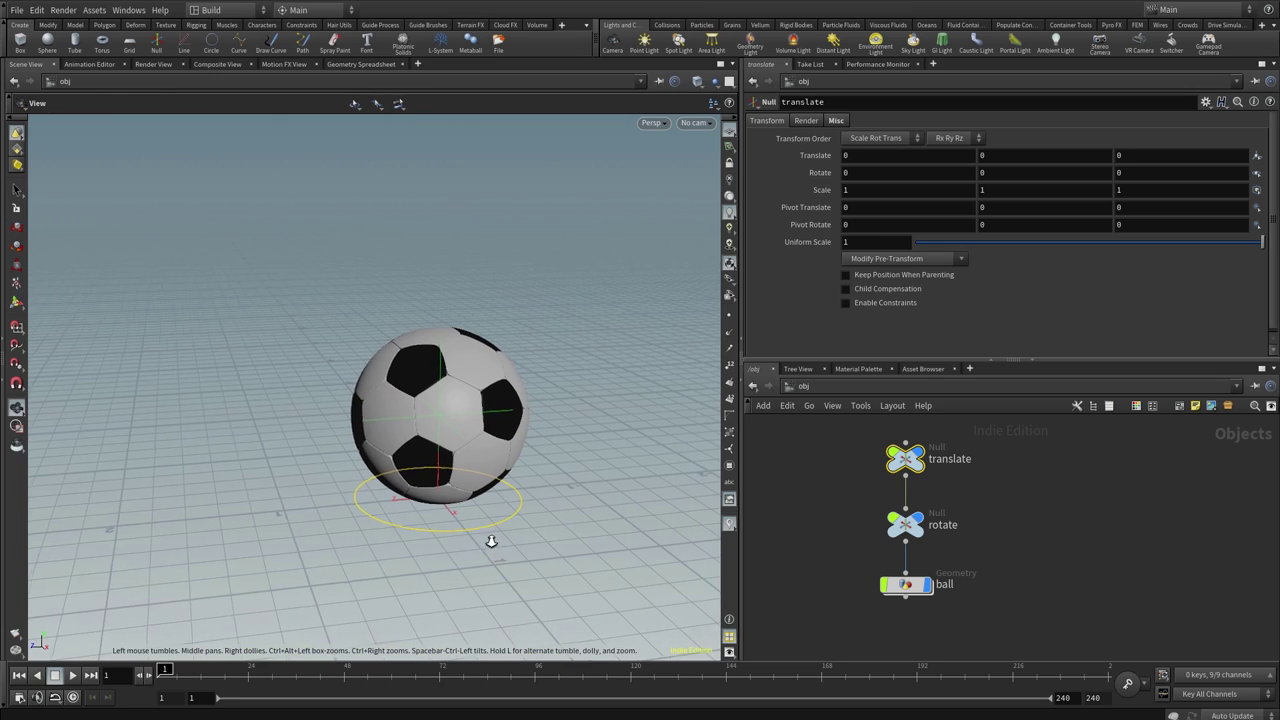
key("Return")
left_click_drag(363, 495, 343, 524)
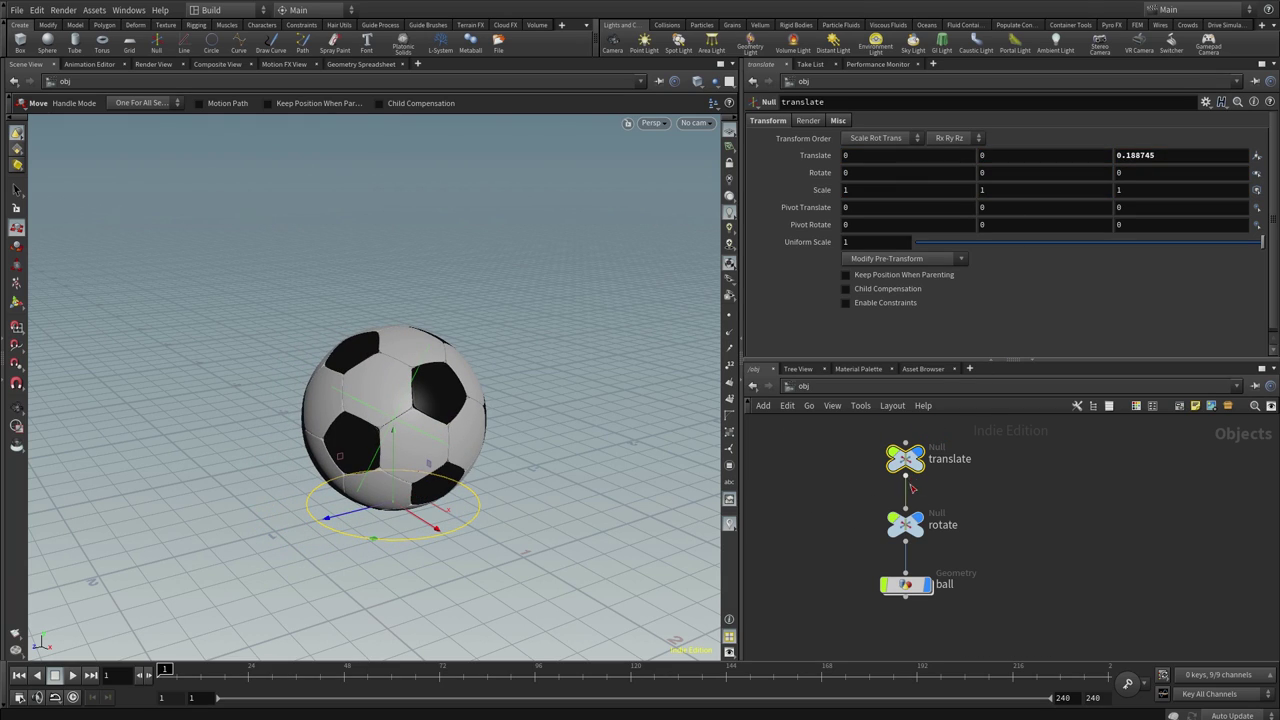
mouse_move(905, 458)
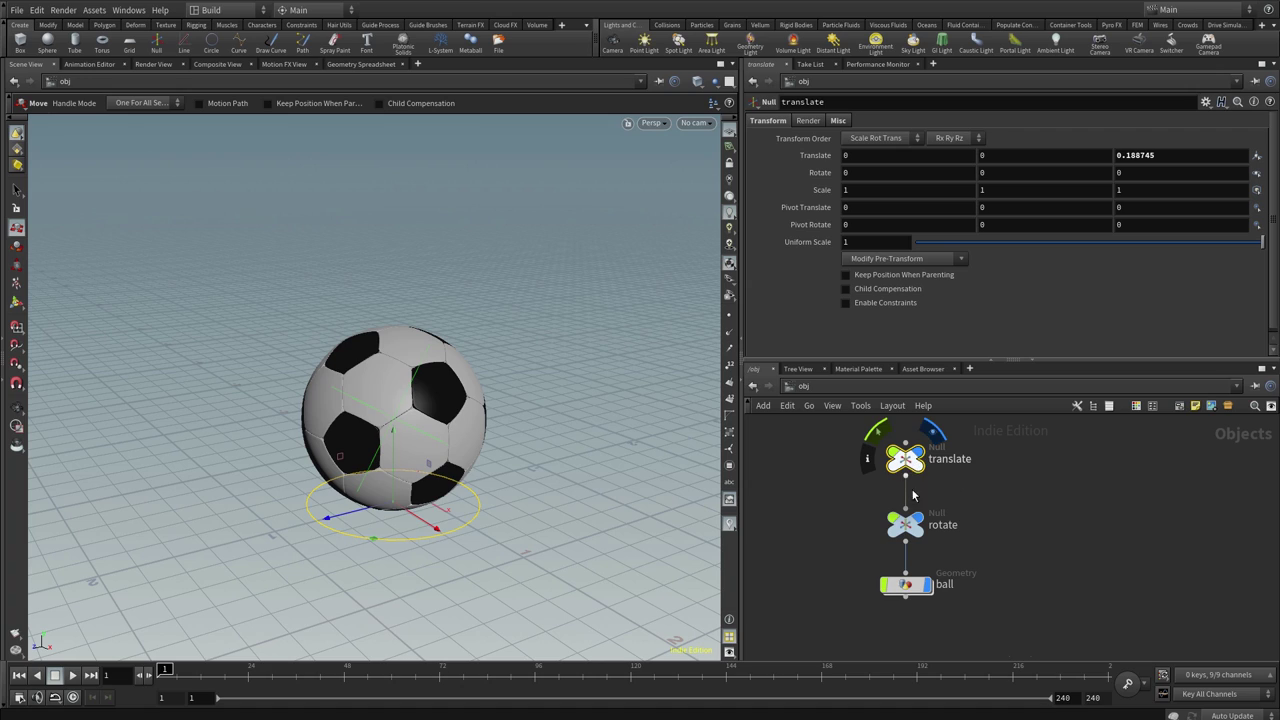
- Set the ball's transform1 Uniform Scale back to 0.34
double_click(906, 584)
type("0.3")
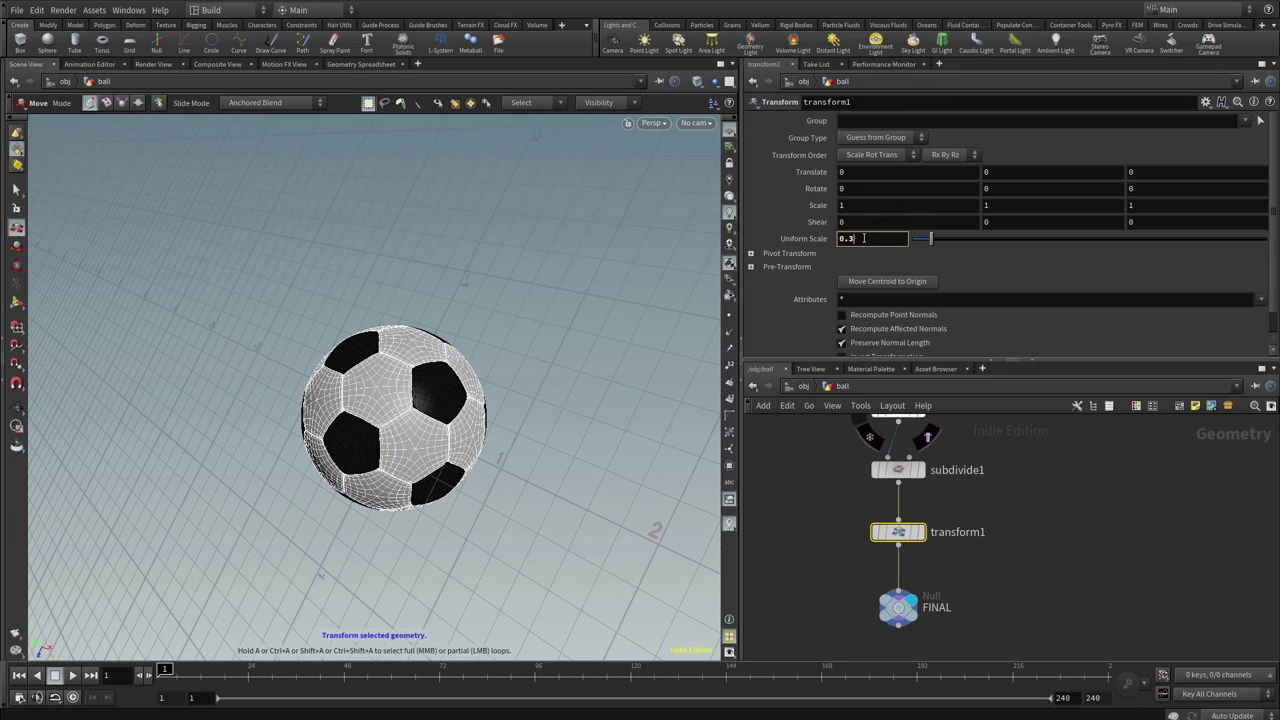
type("4")
key("Return")
key("Escape")
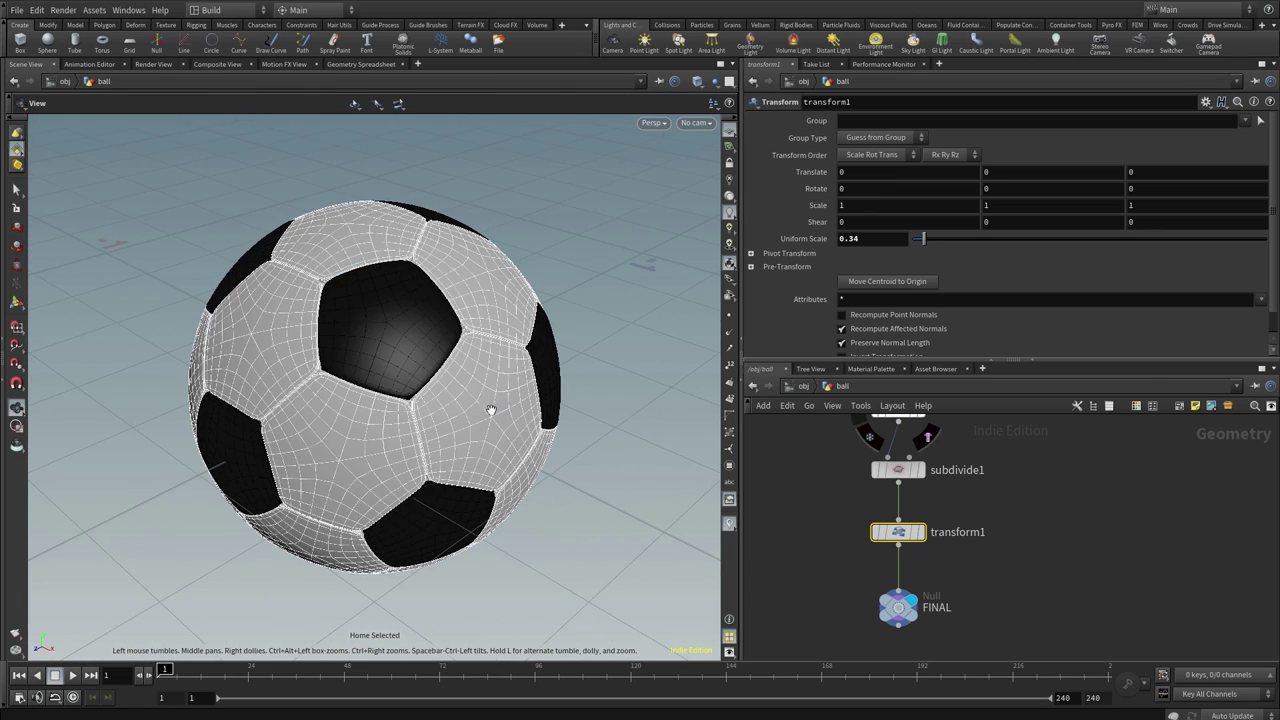
key("g")
mouse_move(343, 500)
left_mouse_down()
mouse_move(424, 389)
mouse_move(470, 450)
left_mouse_up()
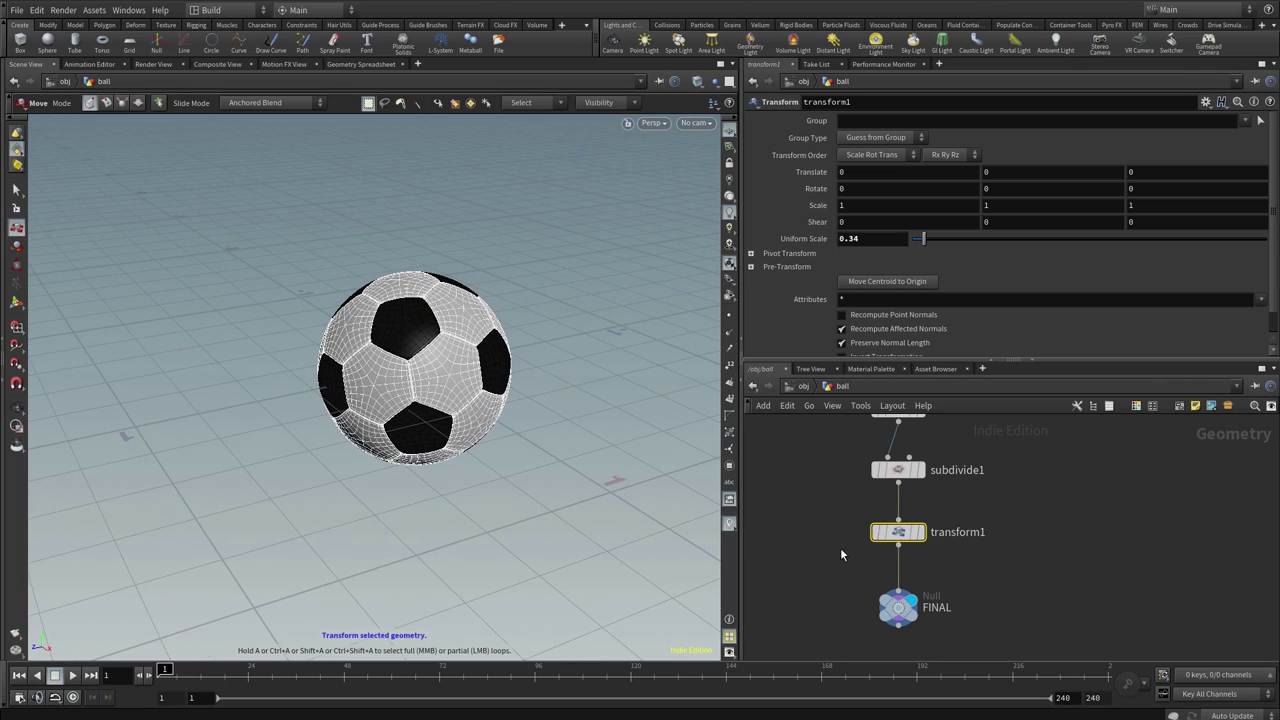
- Set the translate null's Translate Z back to 0
key("u")
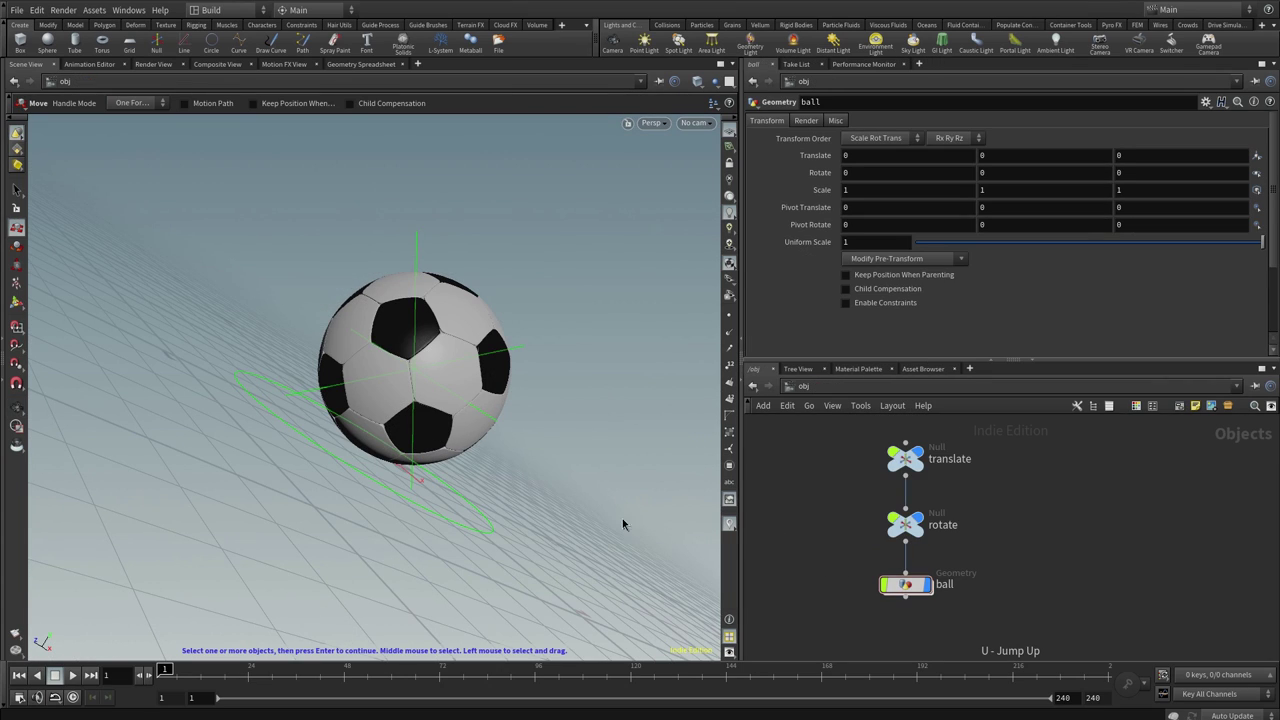
key("Escape")
key("g")
left_click_drag(420, 404, 534, 457)
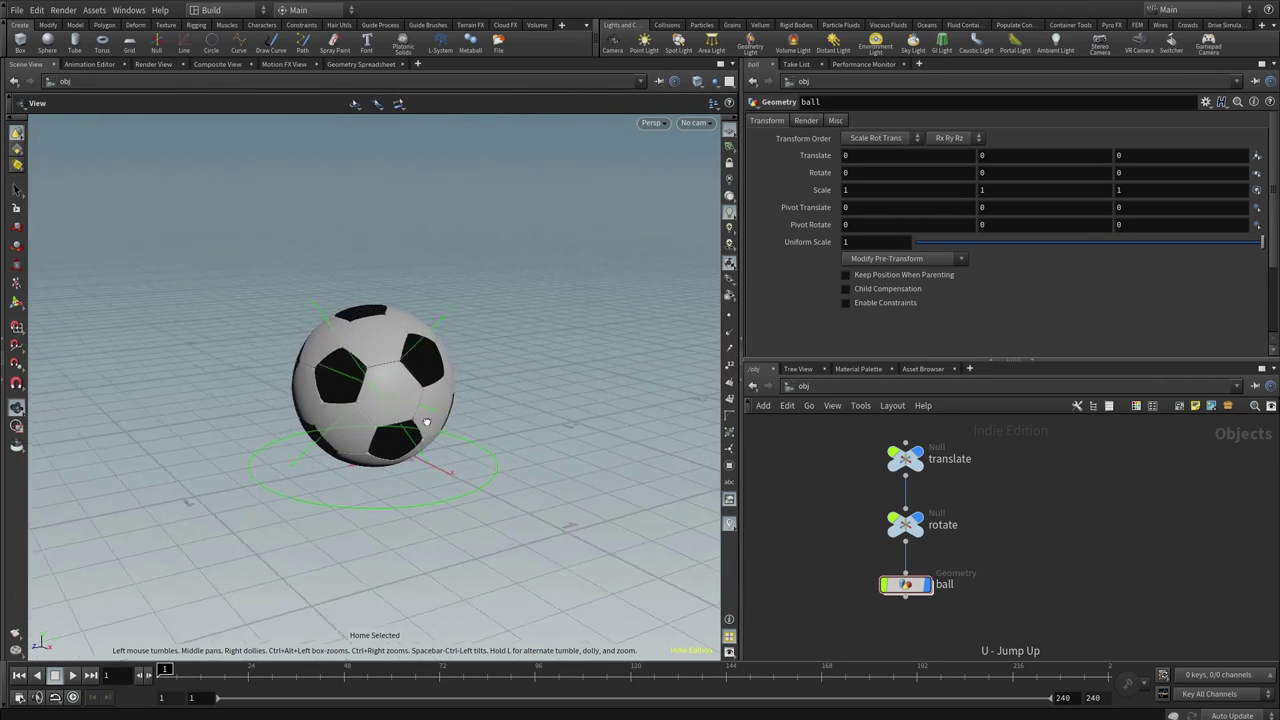
key("t")
left_click(908, 462)
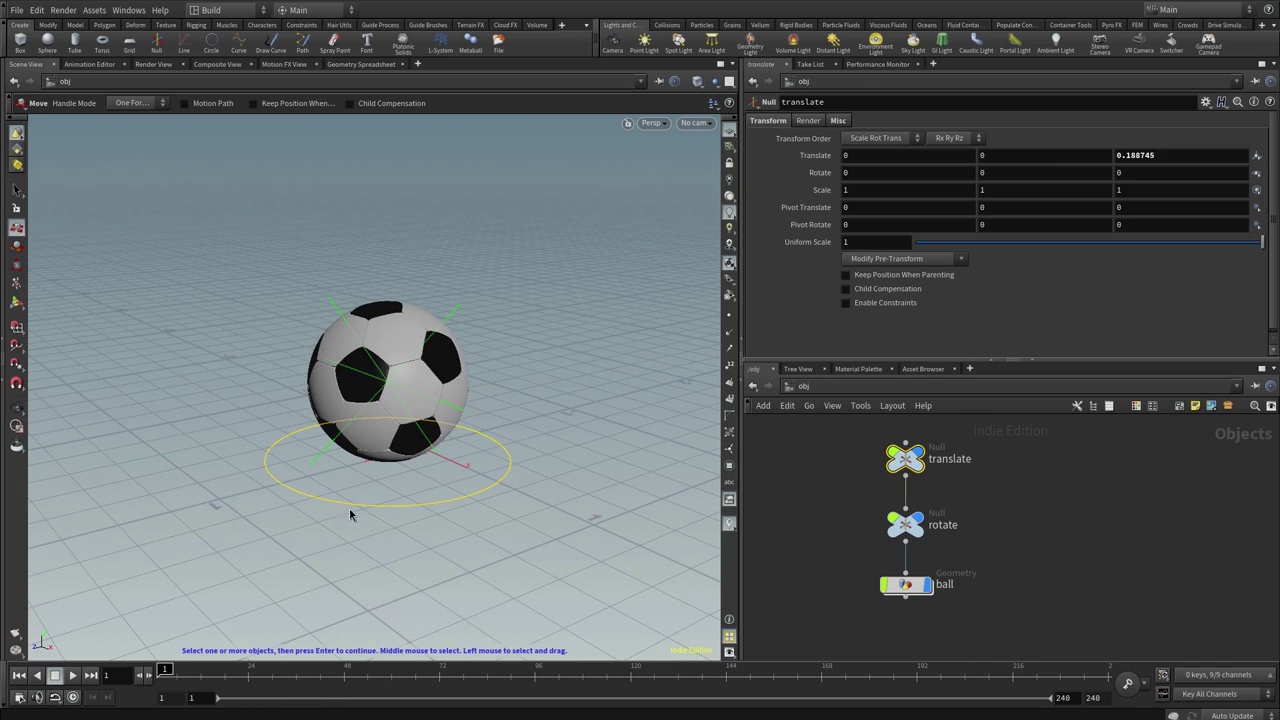
mouse_move(426, 486)
left_mouse_down()
mouse_move(429, 474)
mouse_move(286, 500)
mouse_move(351, 486)
mouse_move(420, 437)
mouse_move(326, 487)
mouse_move(451, 487)
left_mouse_up()
key("Return")
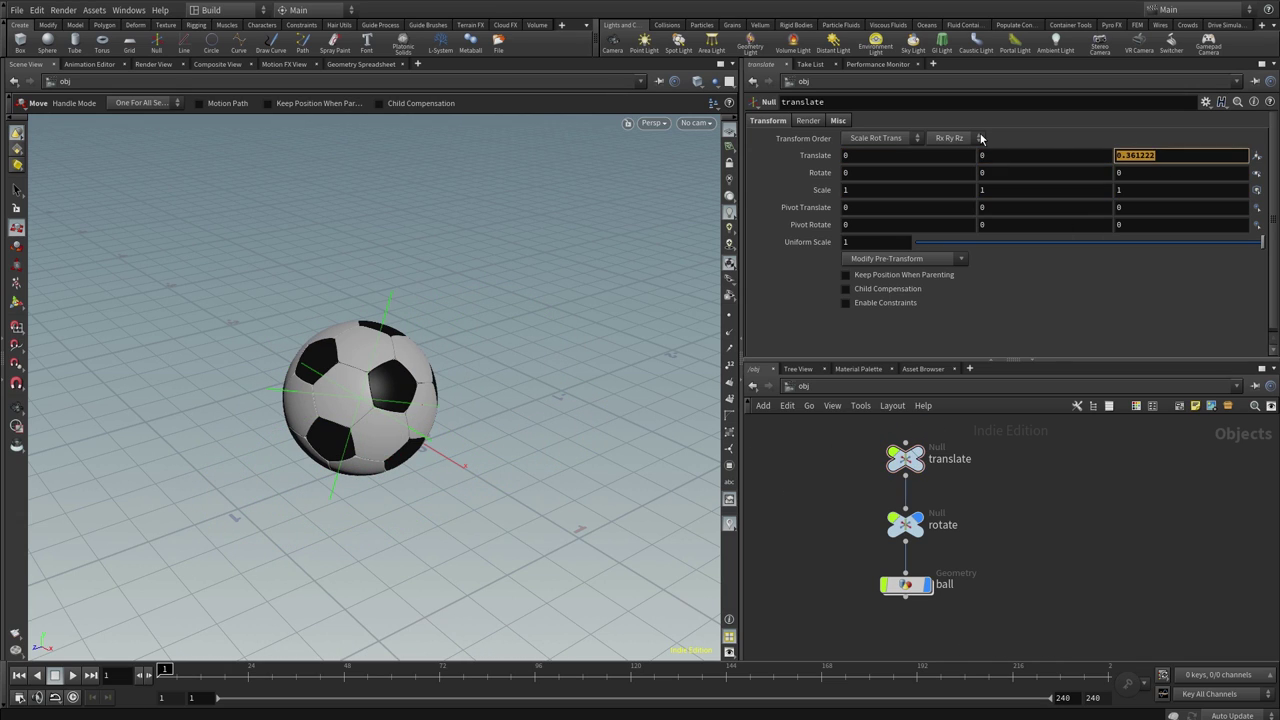
key("Return")
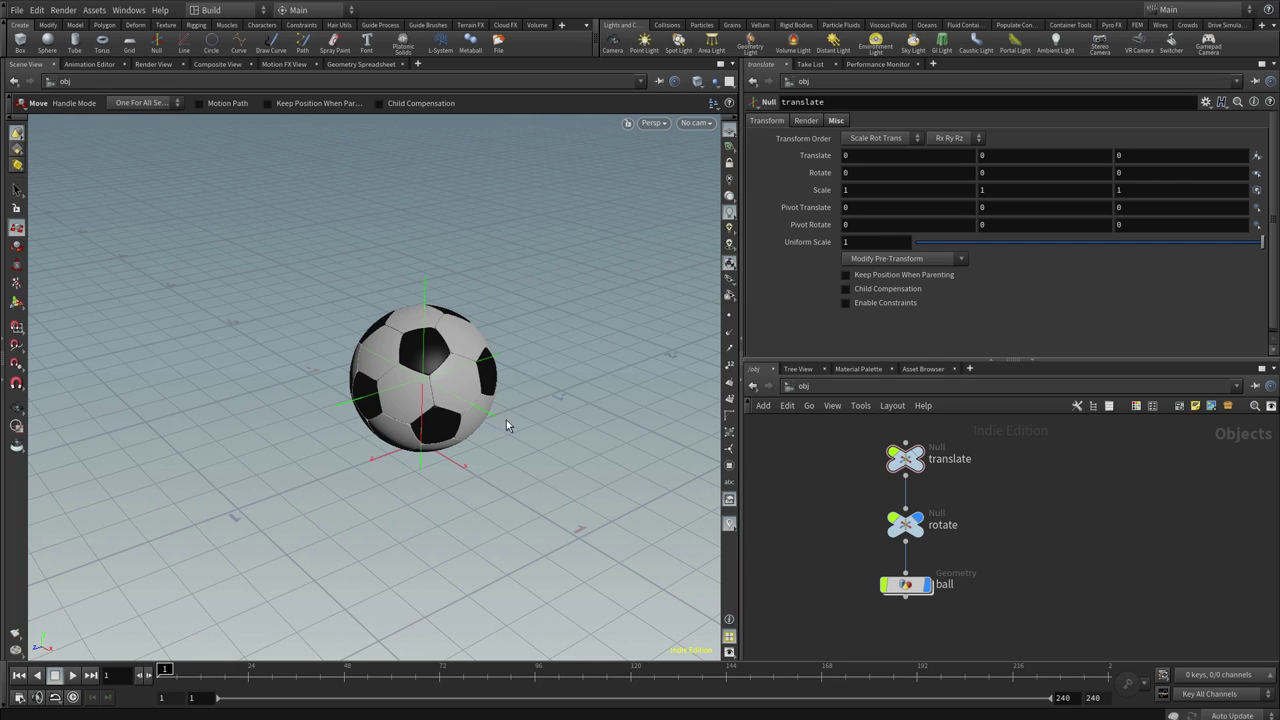
- Orbit around the ball to confirm it sits back at the origin
key("Escape")
mouse_move(495, 400)
left_mouse_down()
mouse_move(467, 411)
mouse_move(489, 445)
left_mouse_up()
key("t")
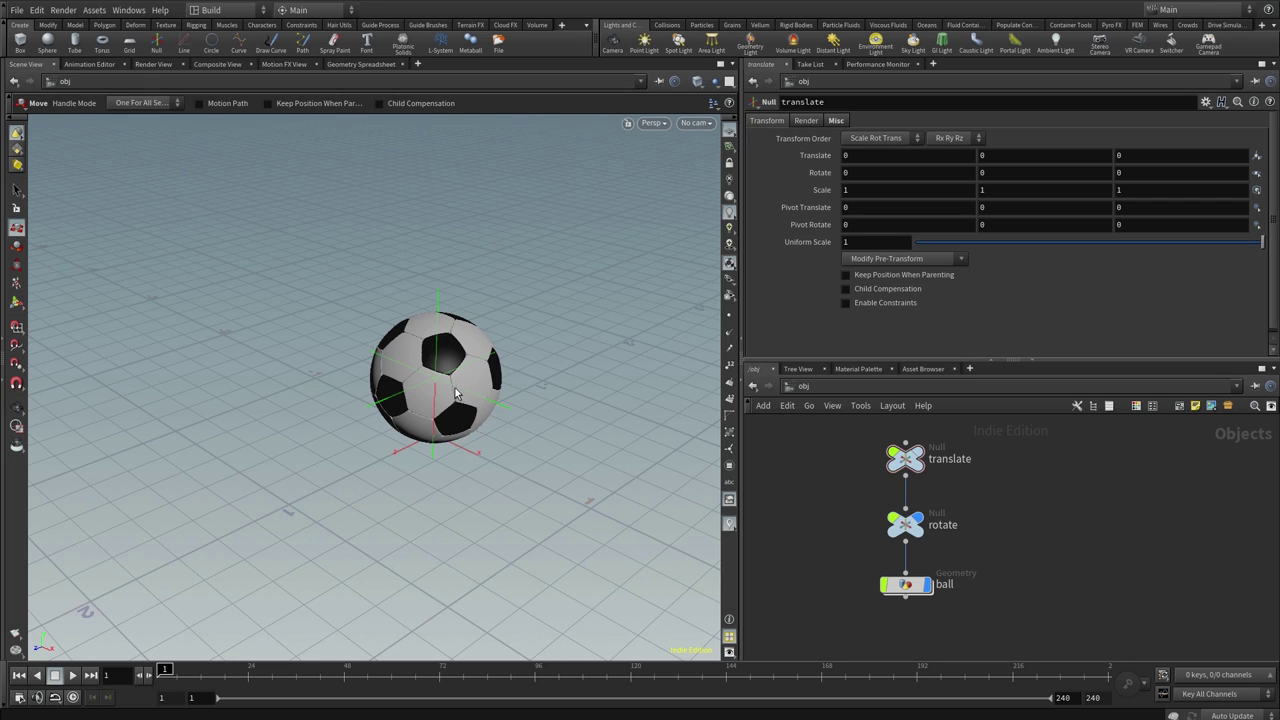
key("Escape")
mouse_move(515, 427)
left_mouse_down()
mouse_move(447, 460)
mouse_move(381, 468)
mouse_move(370, 455)
mouse_move(403, 451)
mouse_move(348, 431)
mouse_move(391, 423)
left_mouse_up()
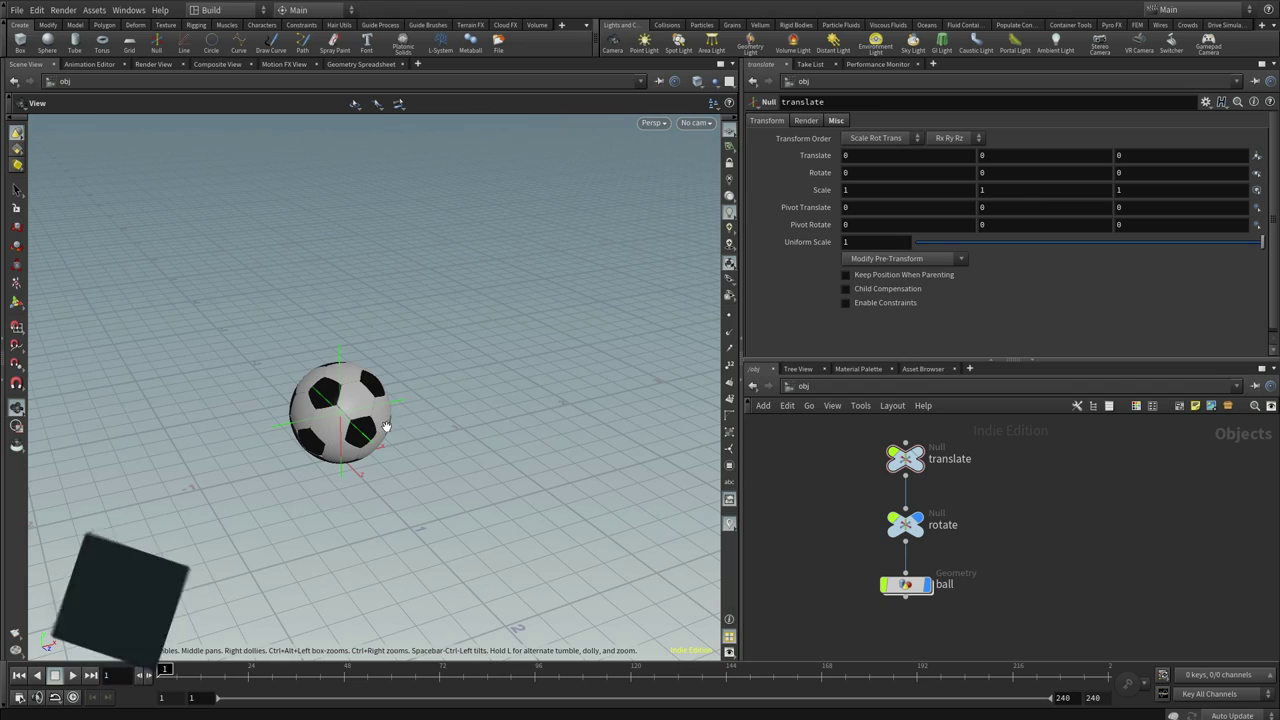
key("t")
key("h")
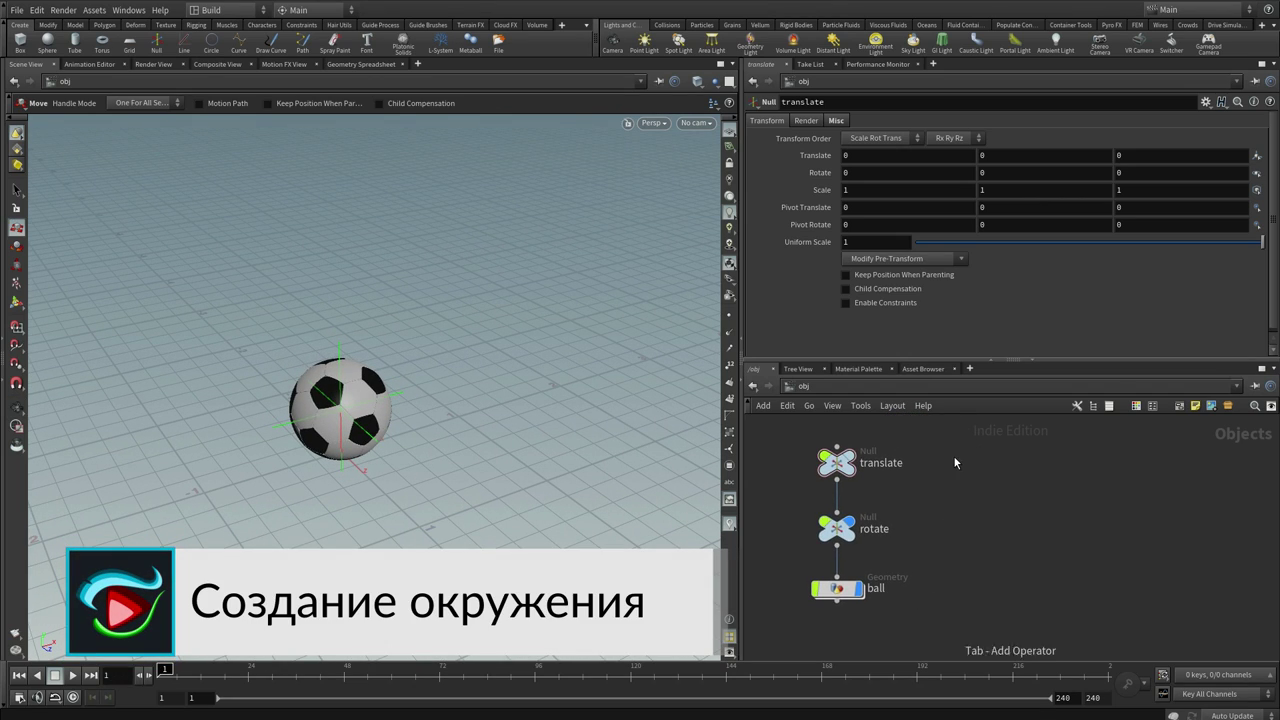
- Add a new Geometry object and rename it 'ground'
key("Tab")
type("geo")
key("Return")
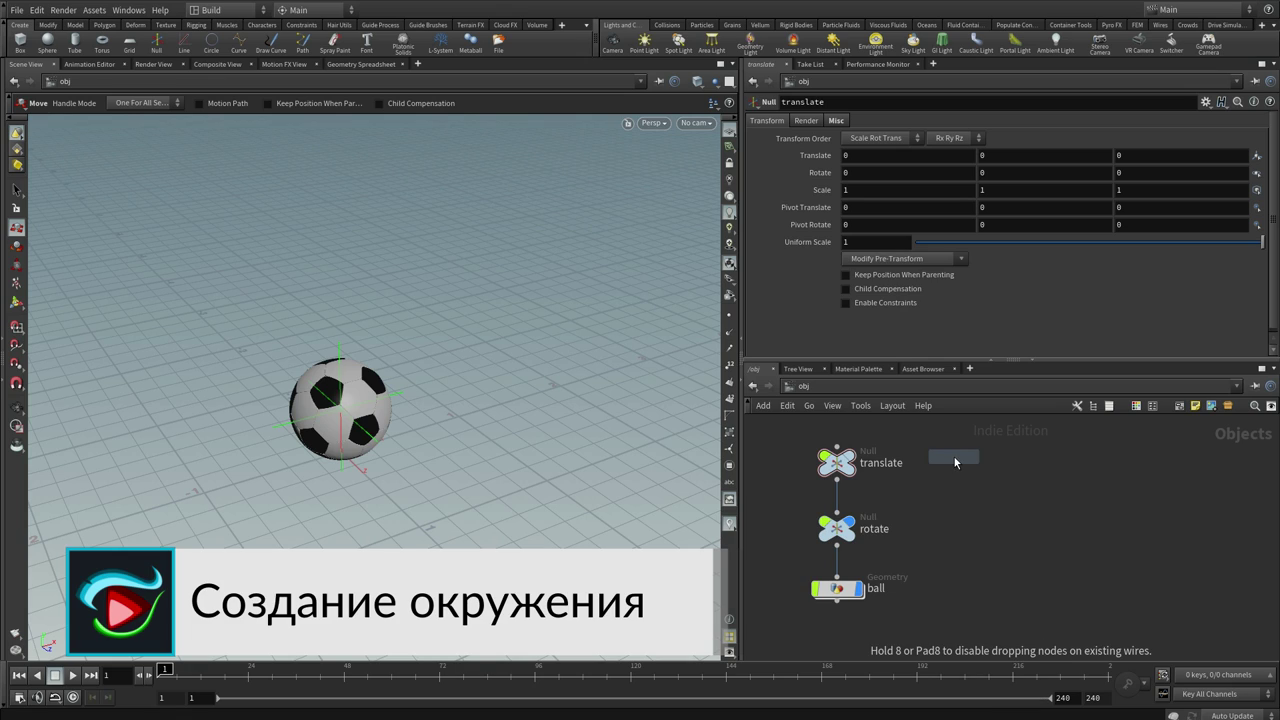
left_click(994, 471)
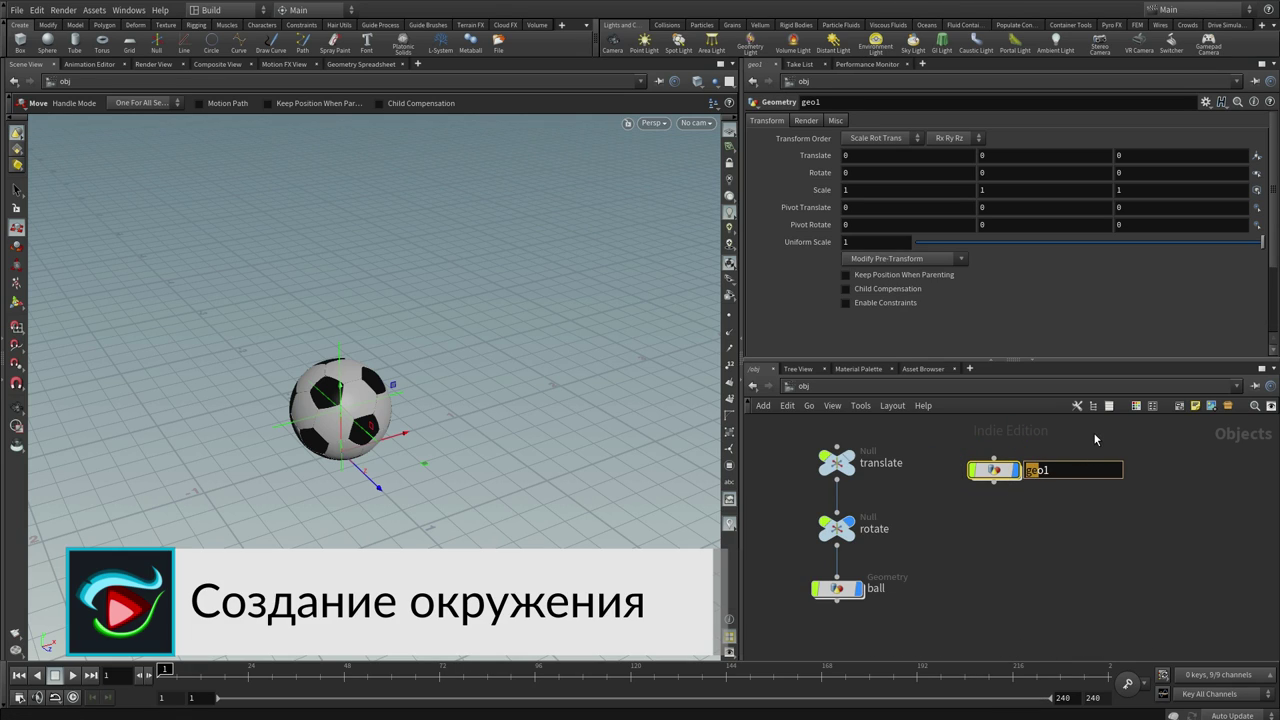
type("ground")
key("Return")
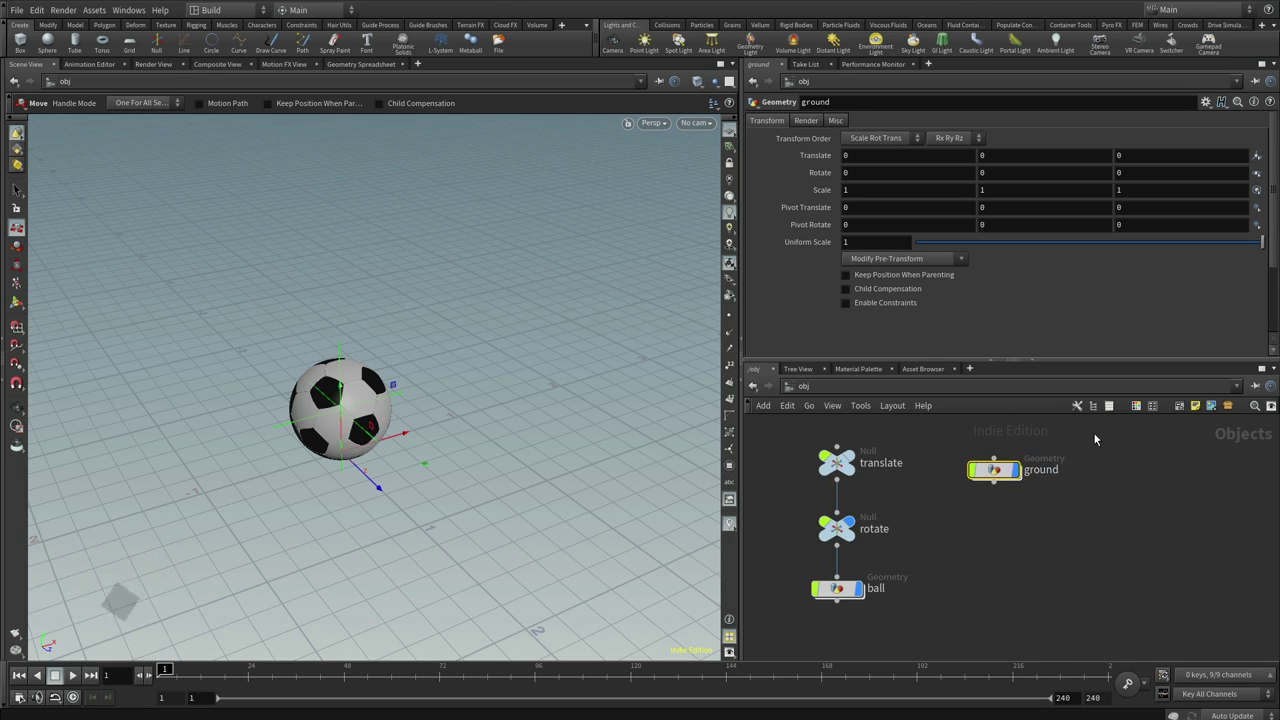
- Move the ground node beside ball and go inside its network
mouse_move(992, 462)
left_mouse_down()
mouse_move(992, 568)
mouse_move(976, 553)
left_mouse_up()
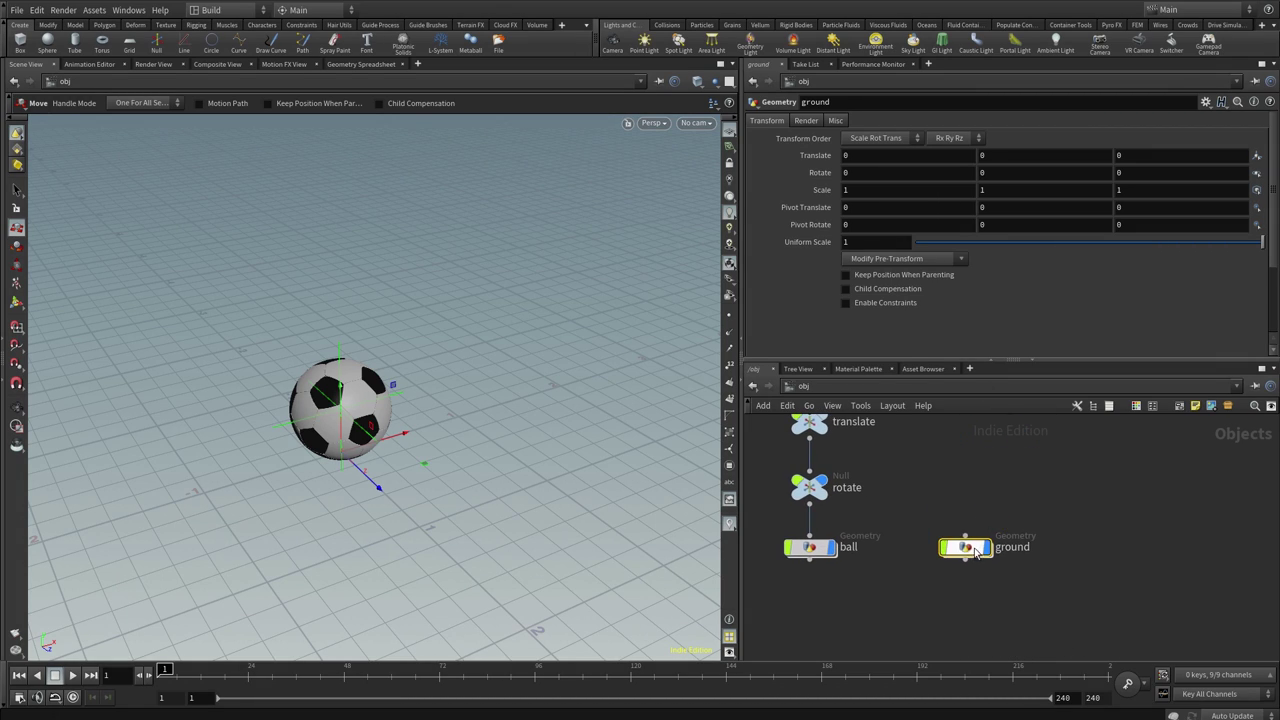
double_click(975, 551)
key("Tab")
- Add a grid1 Grid node inside ground and turn on the viewport reference grid
type("g")
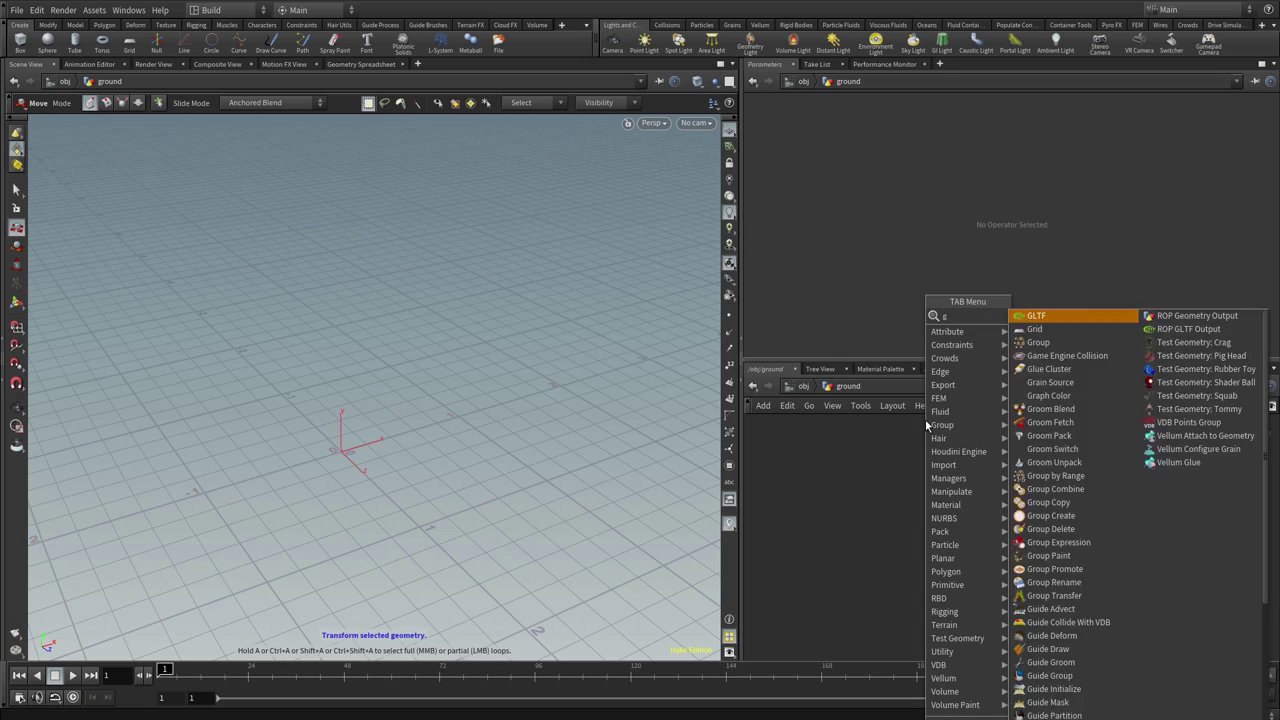
type("rid")
key("Return")
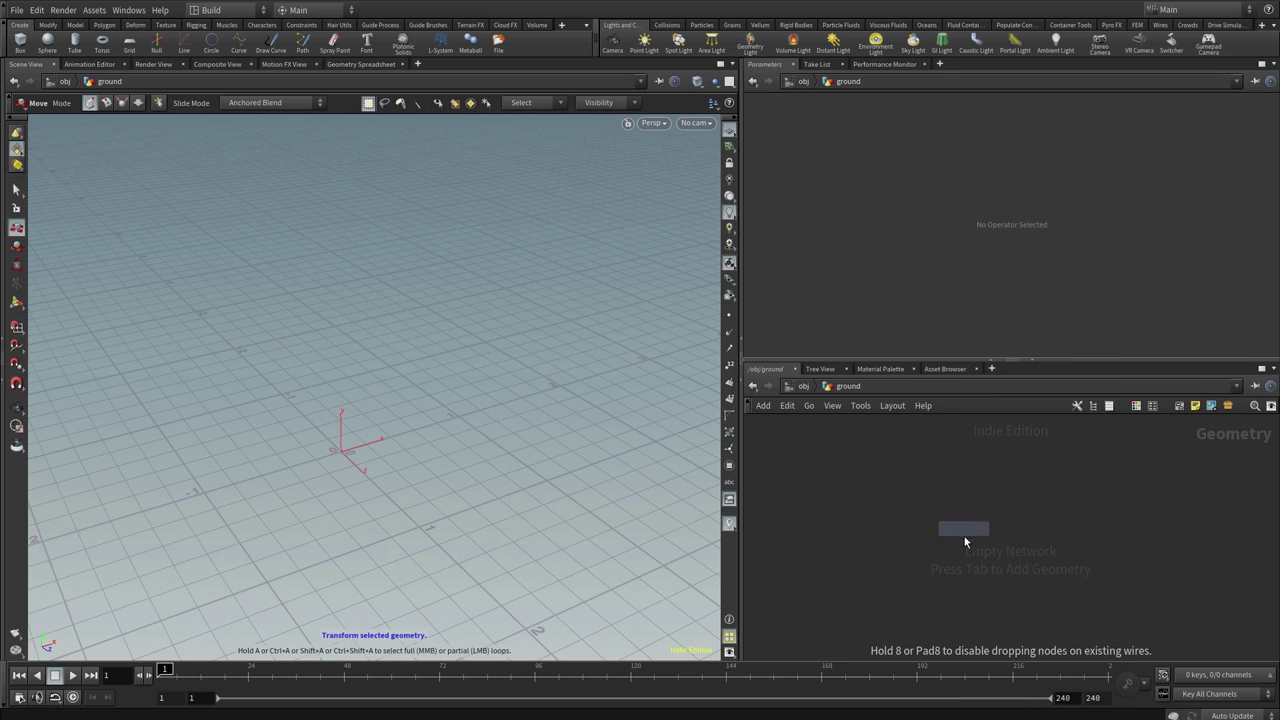
left_click(950, 515)
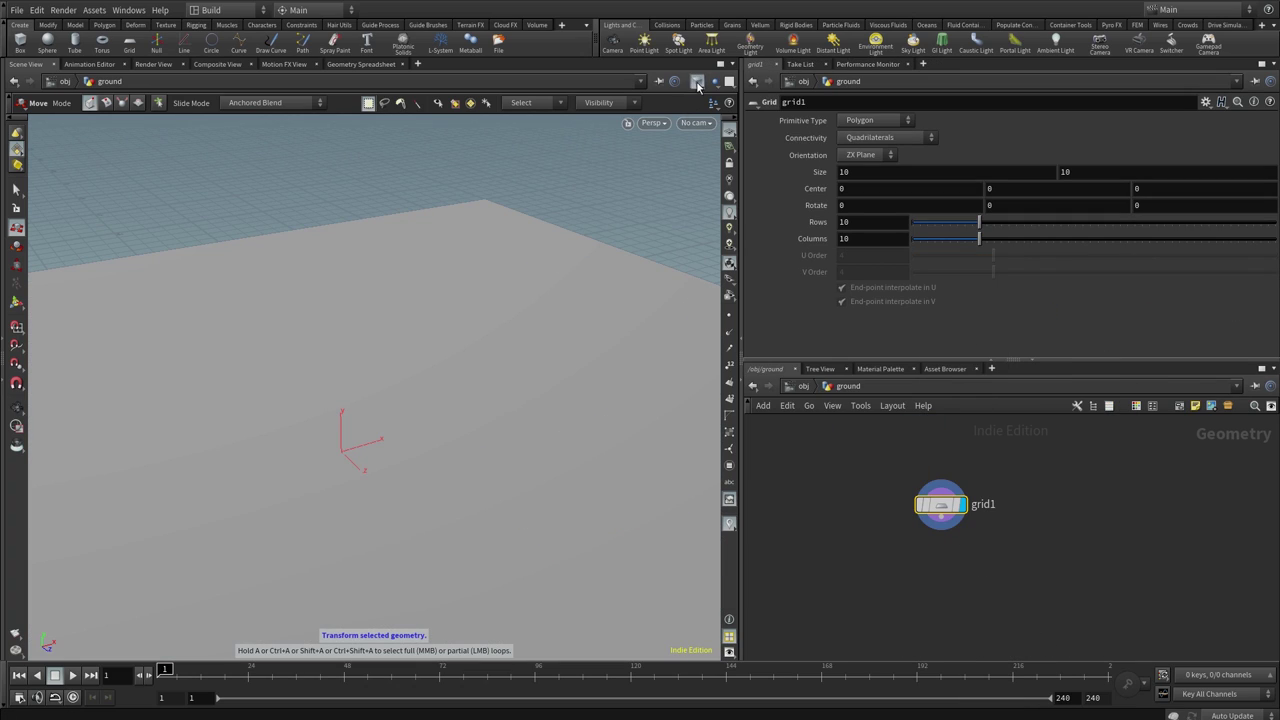
left_click(698, 84)
left_click(743, 211)
key("Escape")
mouse_move(602, 343)
left_mouse_down()
mouse_move(478, 466)
mouse_move(483, 491)
mouse_move(560, 491)
left_mouse_up()
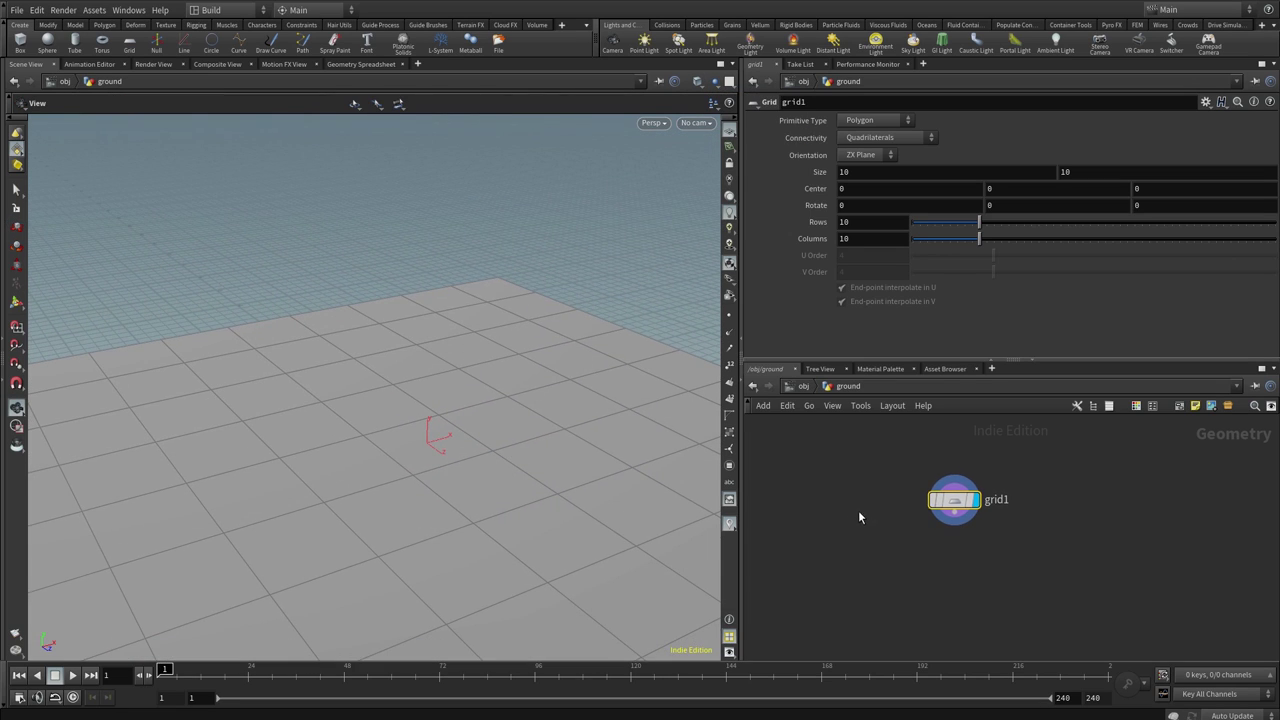
- Set other objects to Ghost Other Objects and orbit in to see the ball over the grid
left_click(715, 83)
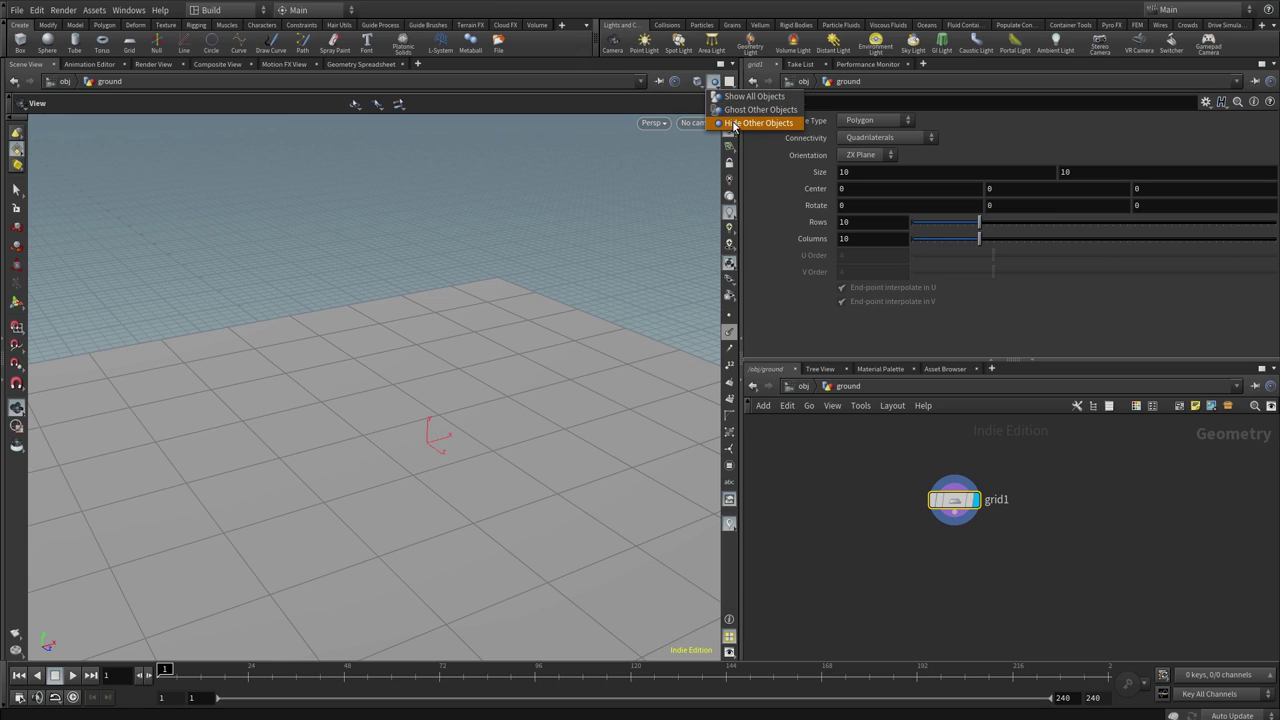
left_click(744, 110)
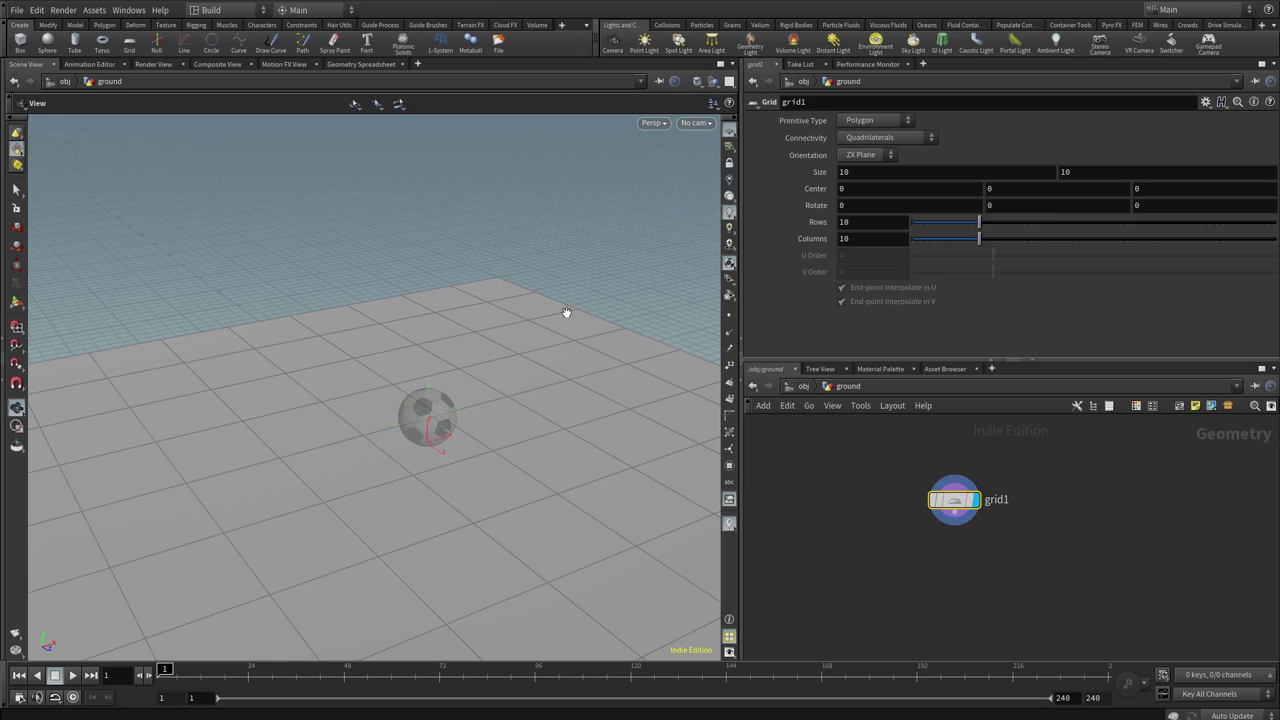
mouse_move(420, 523)
left_mouse_down()
mouse_move(451, 417)
mouse_move(437, 378)
mouse_move(463, 463)
mouse_move(479, 433)
mouse_move(609, 476)
mouse_move(440, 477)
mouse_move(386, 423)
mouse_move(371, 437)
mouse_move(457, 477)
mouse_move(374, 491)
mouse_move(466, 457)
mouse_move(437, 443)
mouse_move(463, 451)
mouse_move(531, 434)
mouse_move(571, 437)
mouse_move(514, 477)
mouse_move(604, 484)
left_mouse_up()
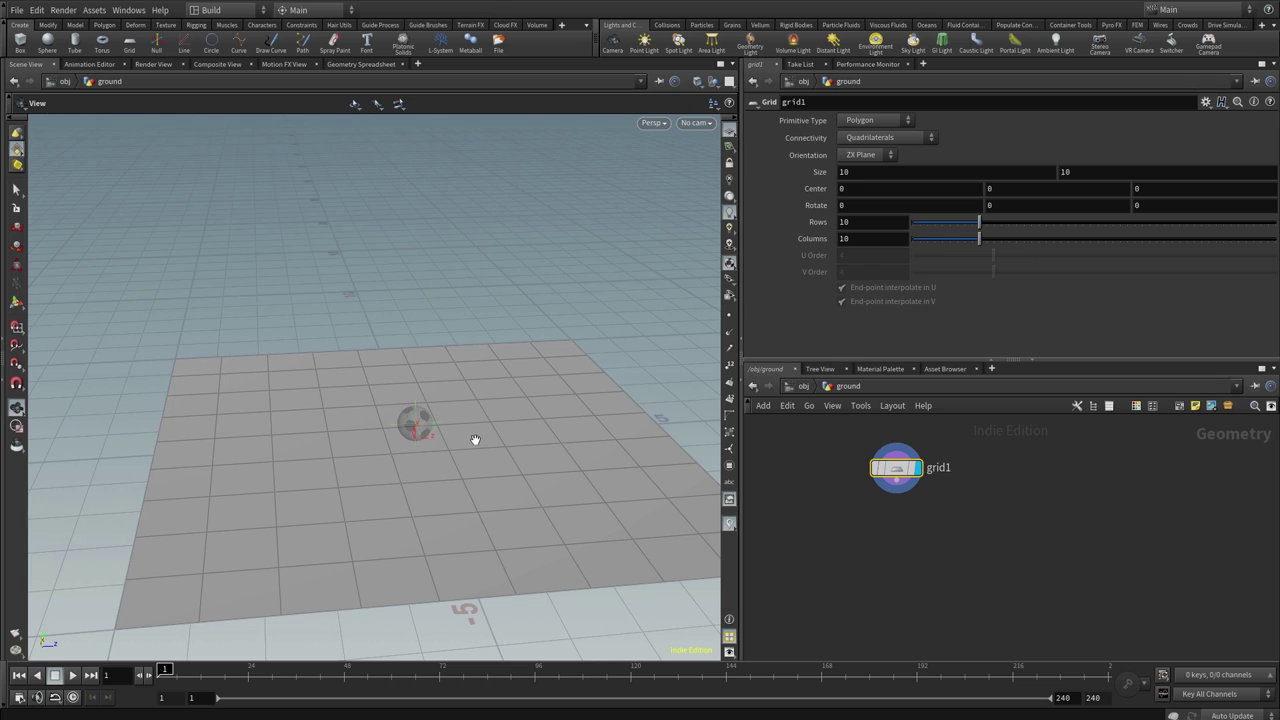
mouse_move(484, 474)
left_mouse_down()
mouse_move(469, 463)
mouse_move(546, 466)
mouse_move(561, 381)
left_mouse_up()
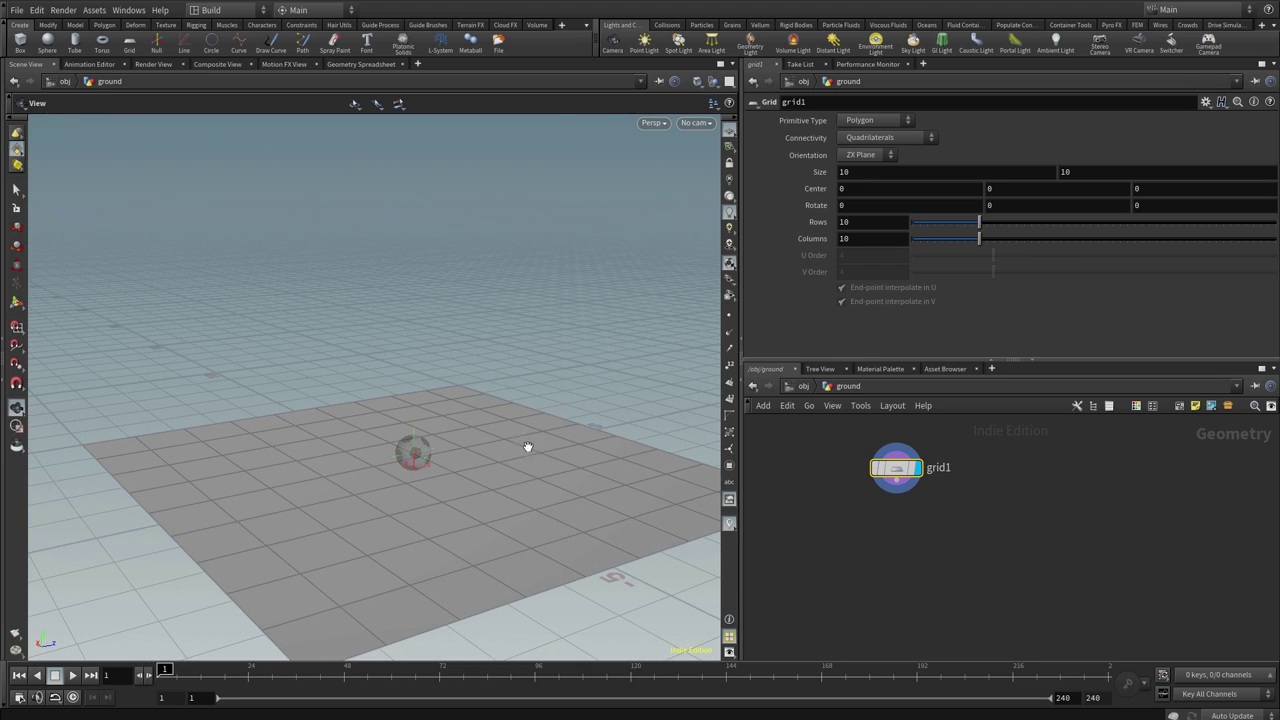
mouse_move(528, 446)
left_mouse_down()
mouse_move(491, 443)
mouse_move(531, 449)
left_mouse_up()
right_click_drag(531, 449, 574, 417)
left_click_drag(574, 417, 555, 425)
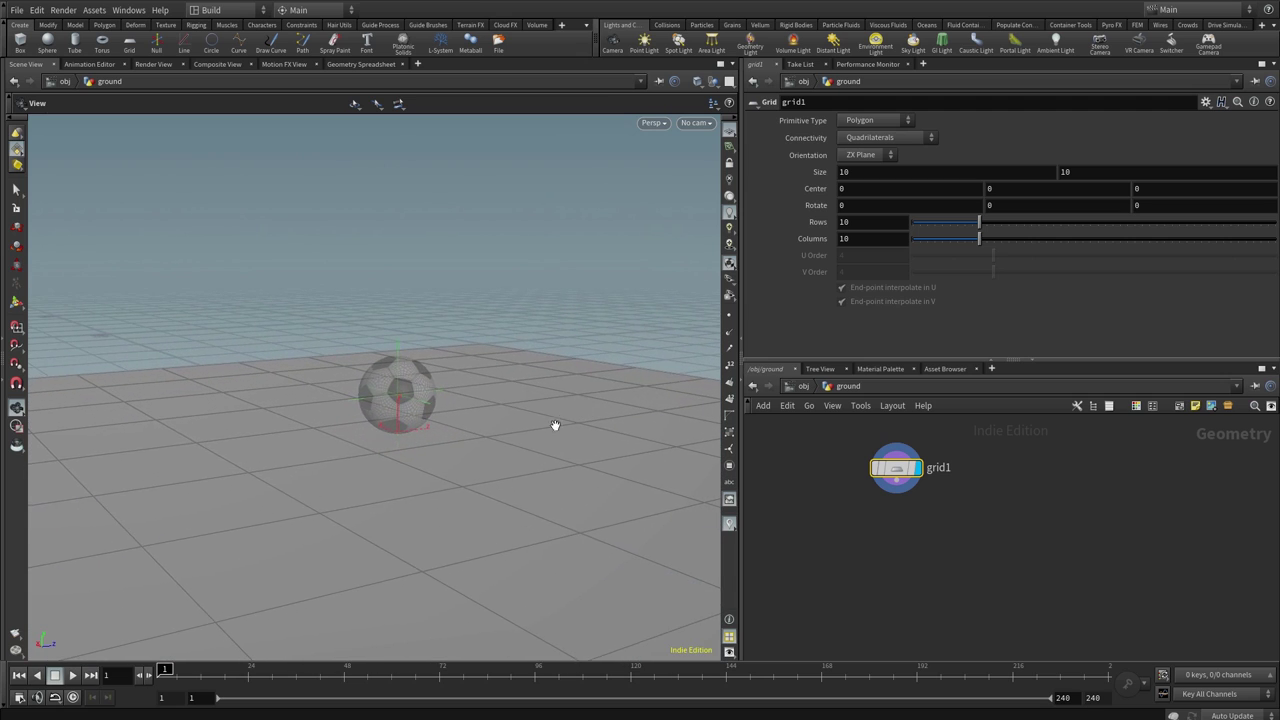
right_click_drag(537, 451, 592, 416)
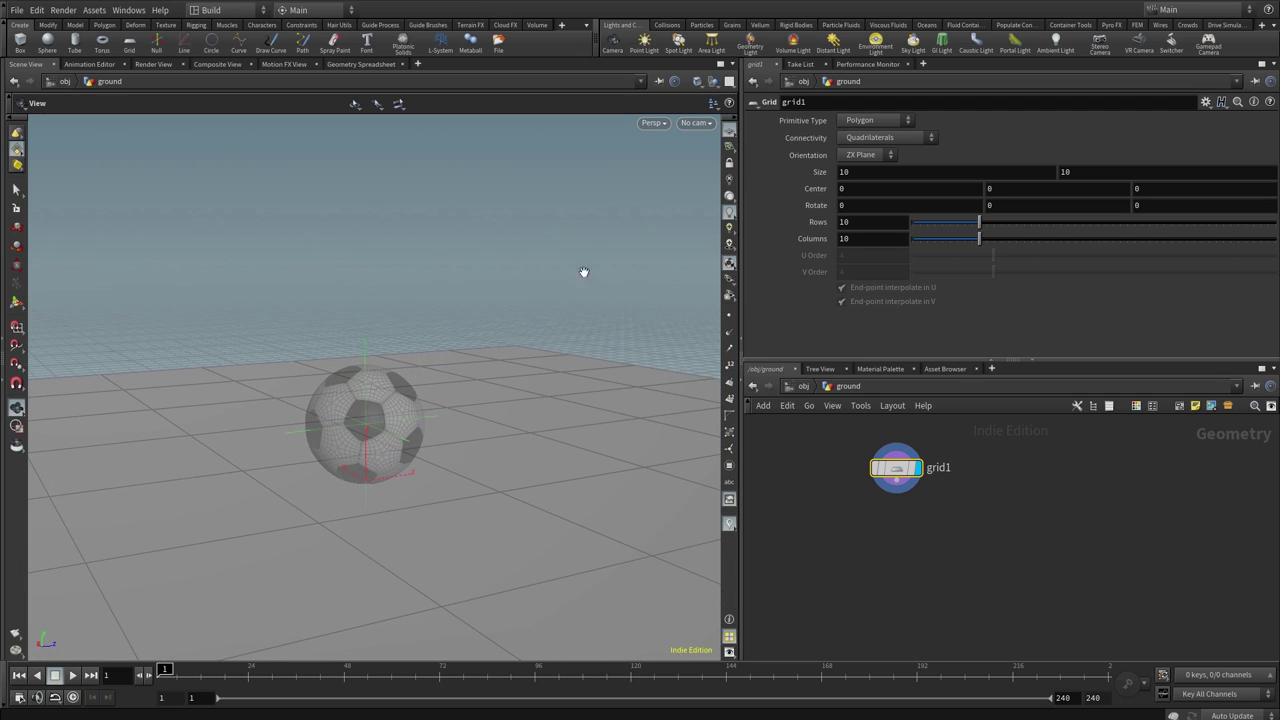
right_click_drag(444, 456, 360, 497)
left_click_drag(360, 497, 441, 453)
- Add a Bend node, bend1, below grid1
key("Tab")
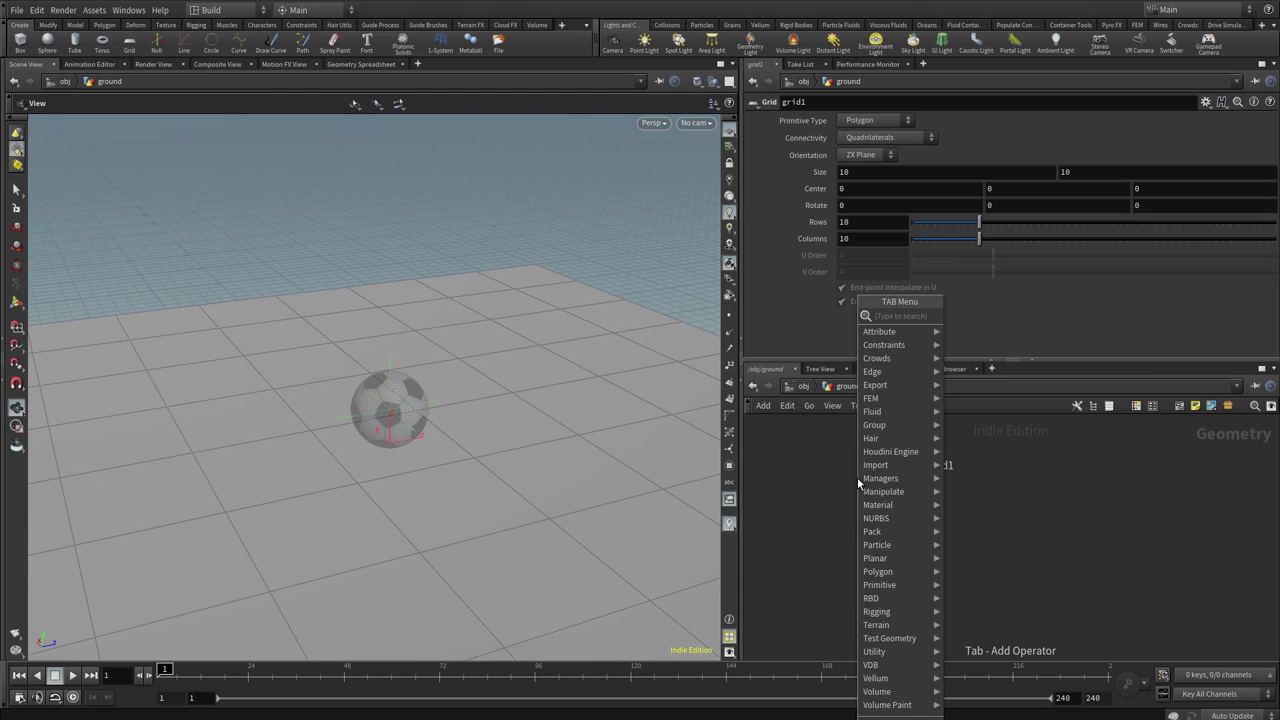
type("bend")
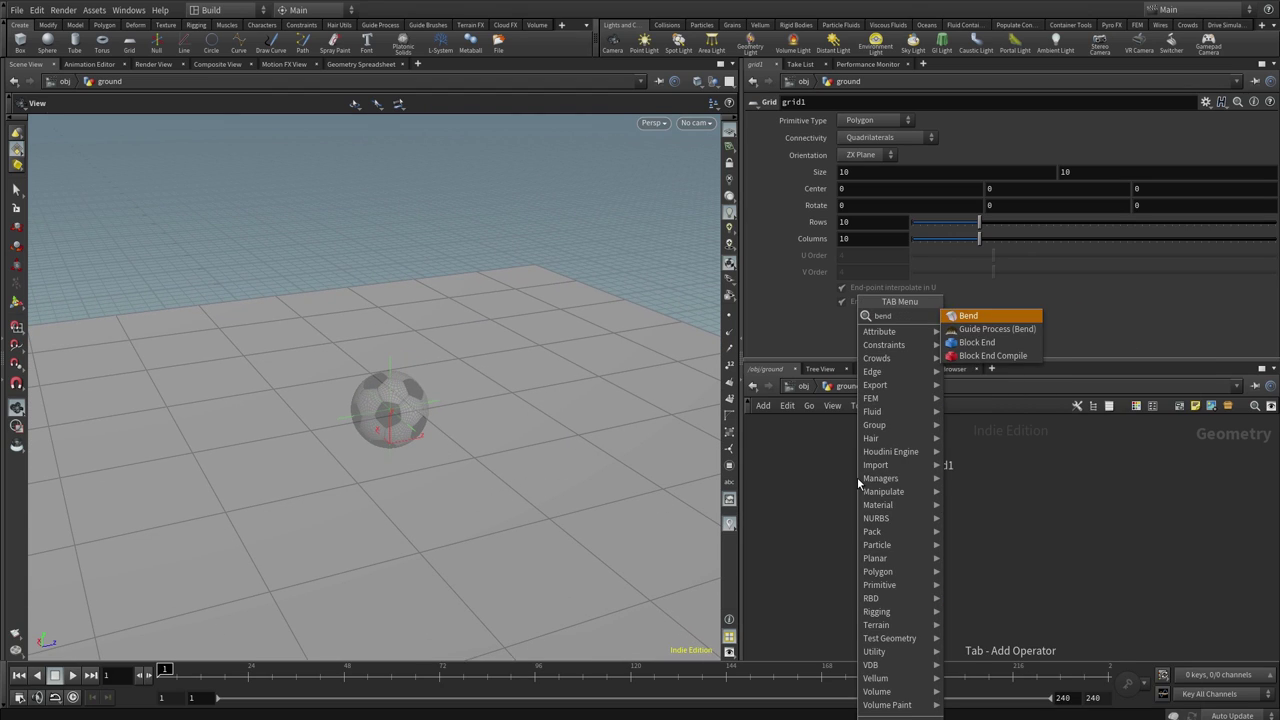
key("Return")
left_click(899, 531)
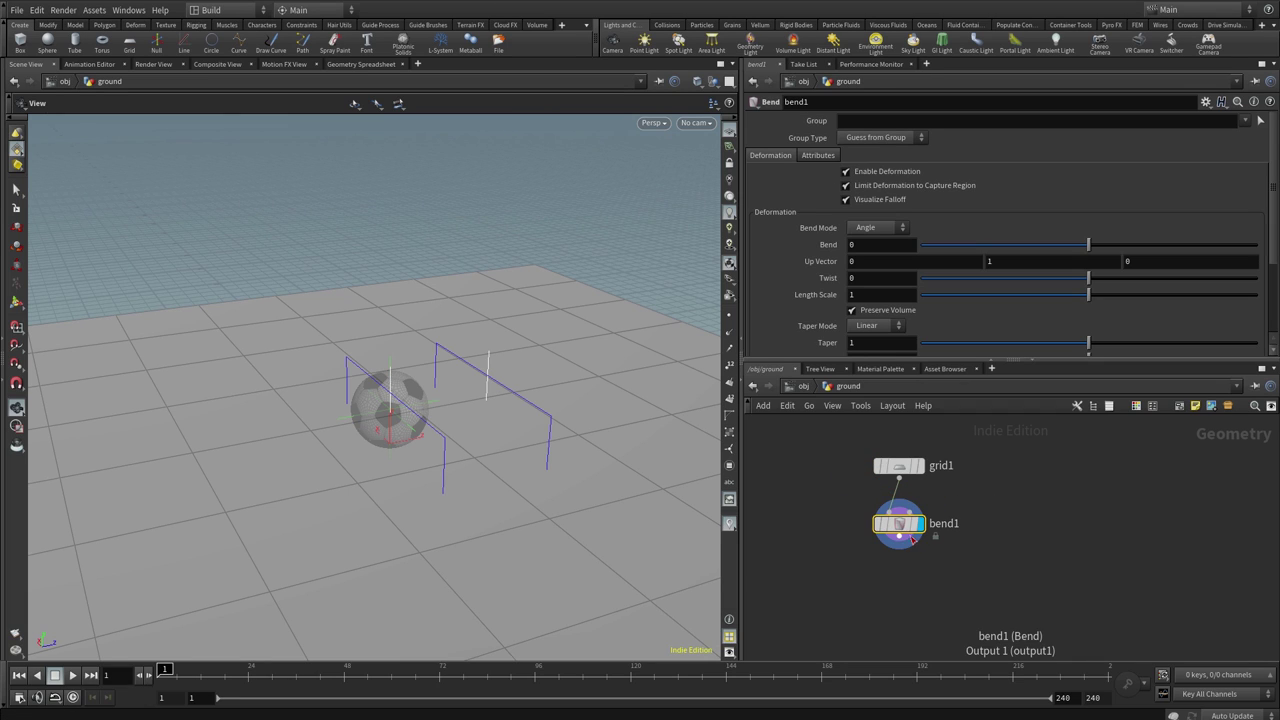
- Set bend1's Bend to 90 so the far ground curves up into a wall
scroll(474, 480, "down", 2)
scroll(457, 477, "down", 2)
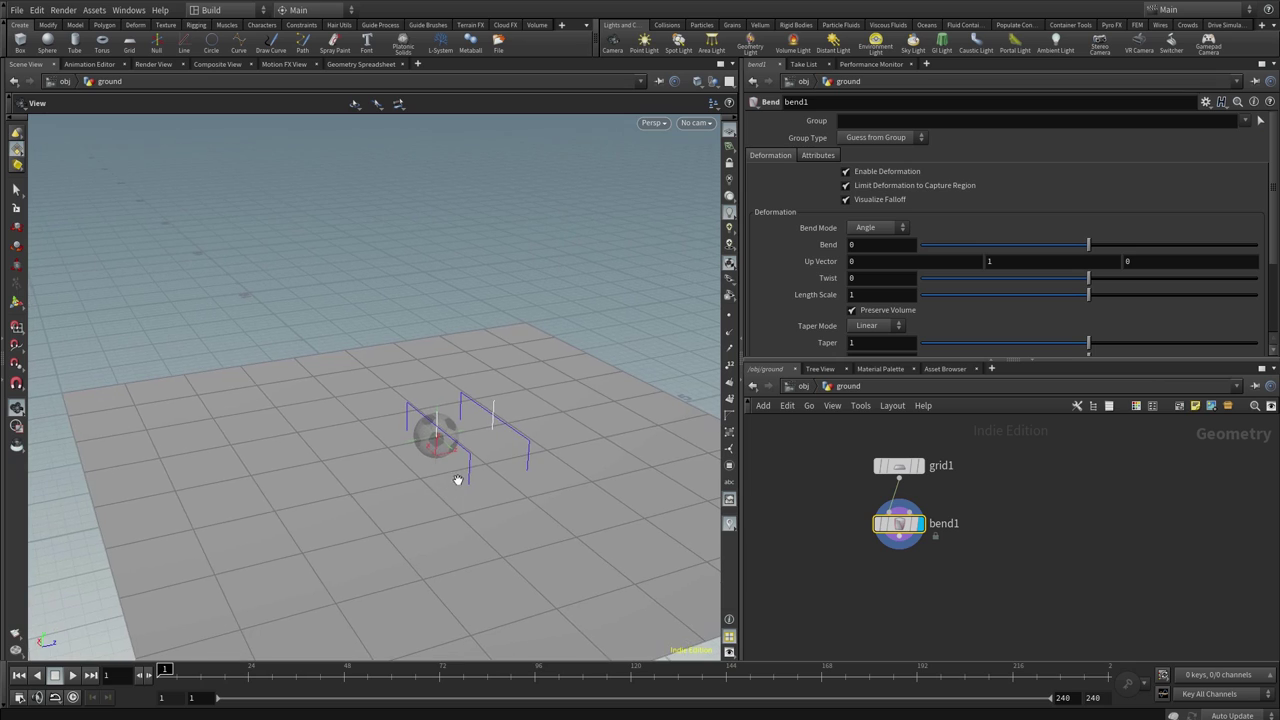
scroll(437, 508, "down", 2)
scroll(476, 499, "down", 2)
scroll(476, 499, "down", 1)
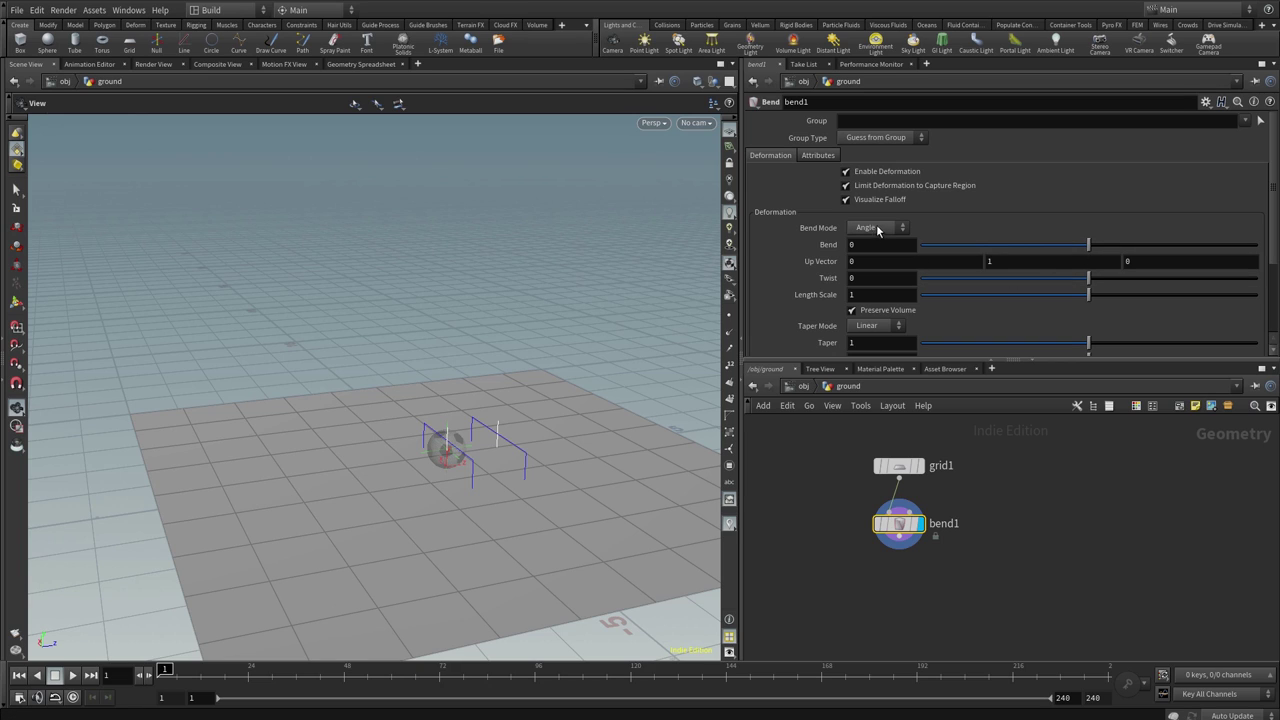
left_click_drag(1088, 245, 1266, 258)
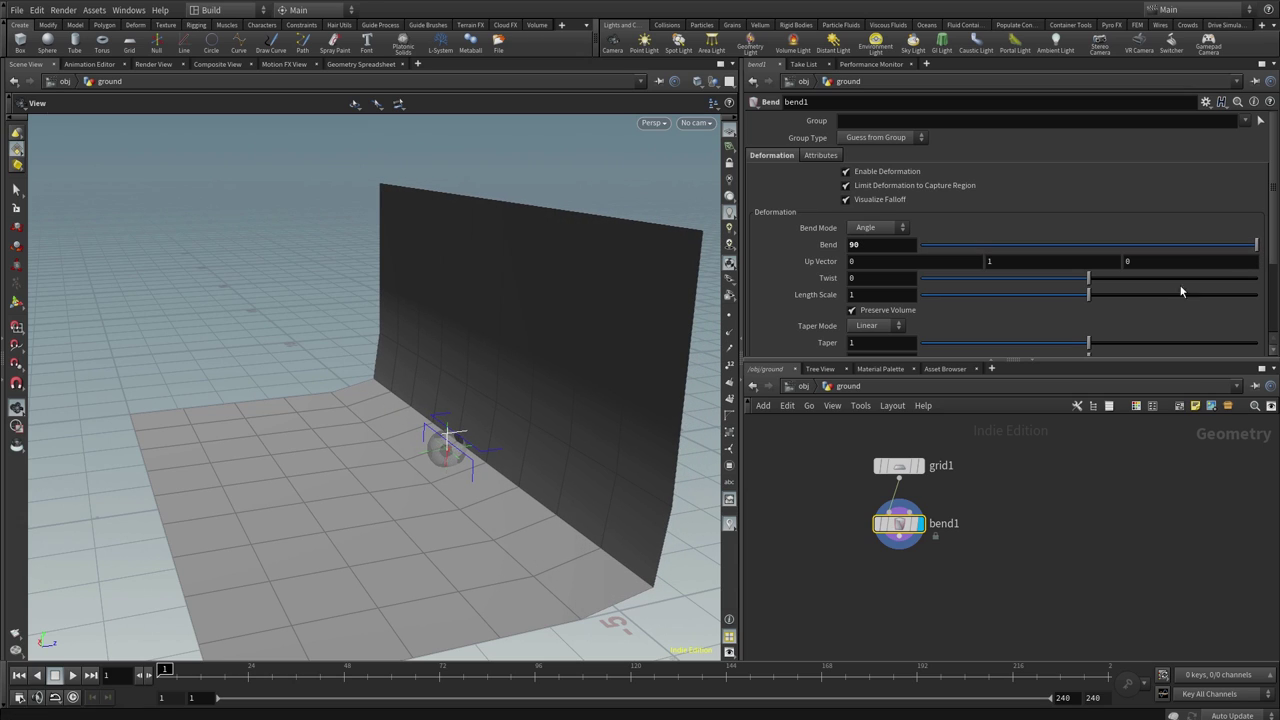
mouse_move(566, 535)
left_mouse_down()
mouse_move(514, 514)
mouse_move(677, 491)
left_mouse_up()
left_click(899, 466)
mouse_move(500, 511)
left_mouse_down()
mouse_move(477, 508)
mouse_move(520, 514)
left_mouse_up()
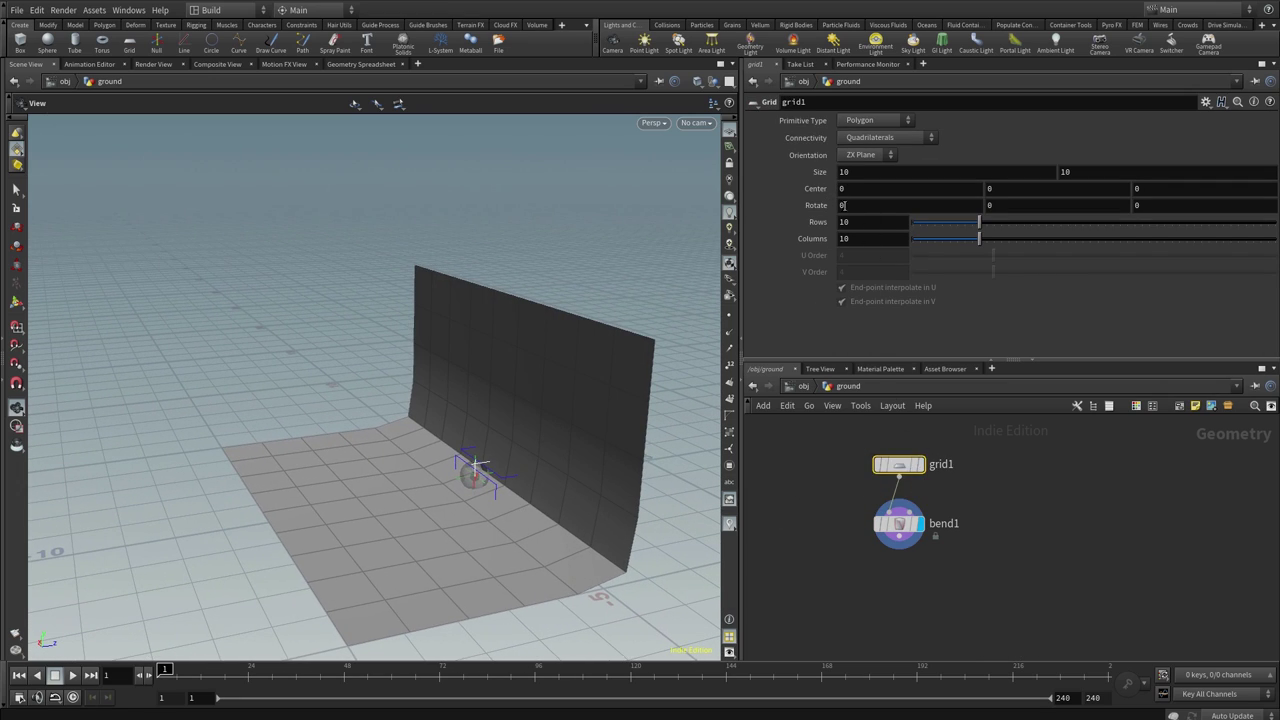
- Enlarge grid1 to a size of 30 × 10
left_click_drag(533, 465, 516, 489)
key("Return")
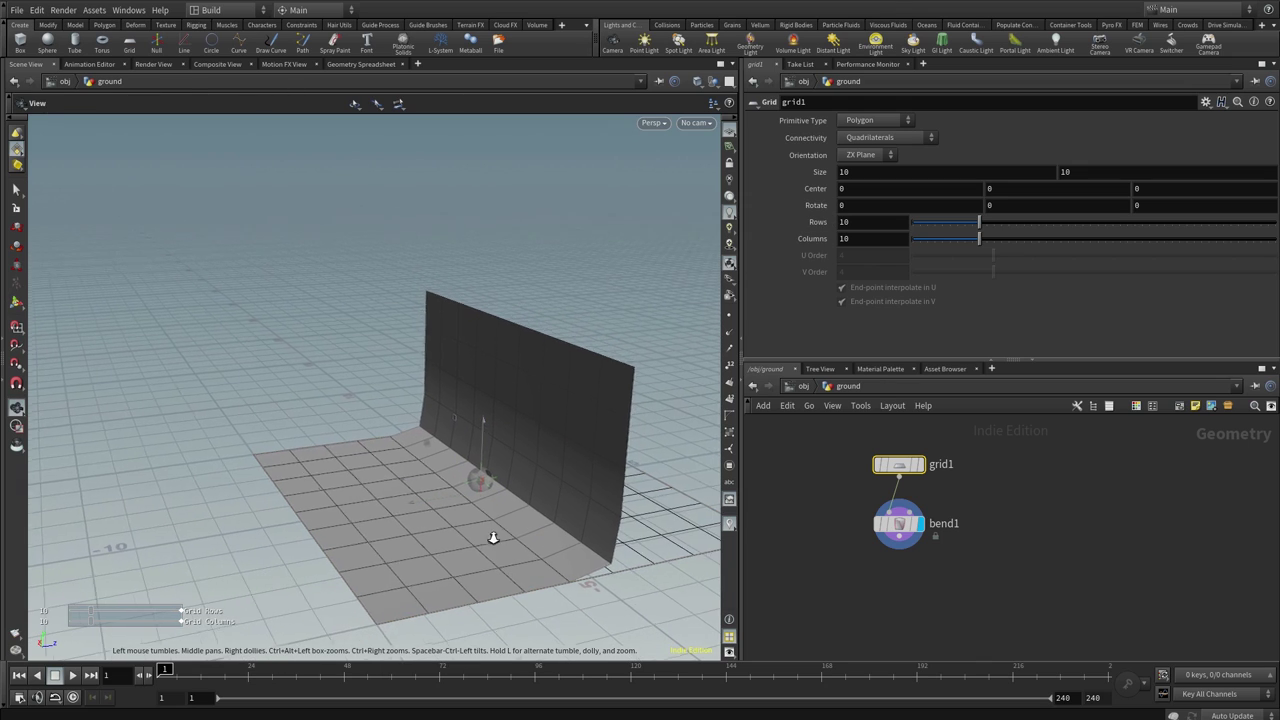
mouse_move(491, 537)
left_mouse_down()
mouse_move(402, 520)
mouse_move(514, 486)
mouse_move(484, 500)
mouse_move(487, 538)
mouse_move(517, 548)
mouse_move(466, 466)
mouse_move(460, 557)
mouse_move(454, 539)
mouse_move(517, 508)
left_mouse_up()
key("Escape")
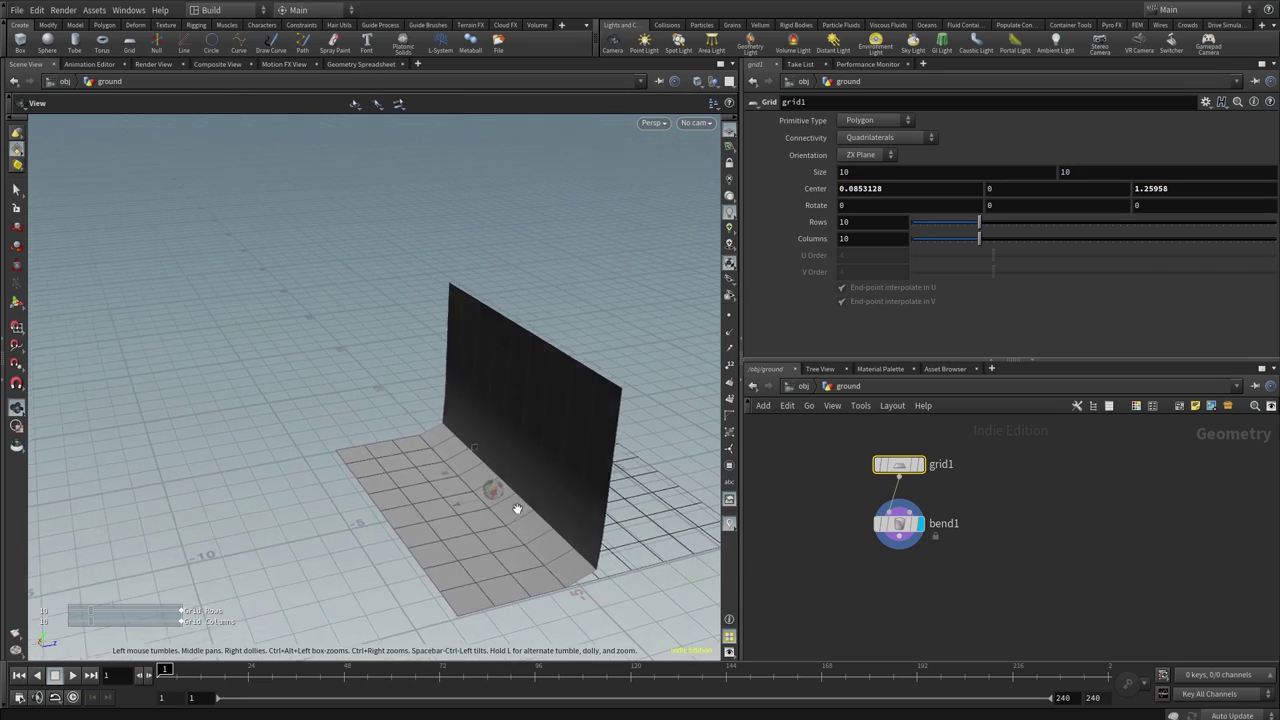
key("Return")
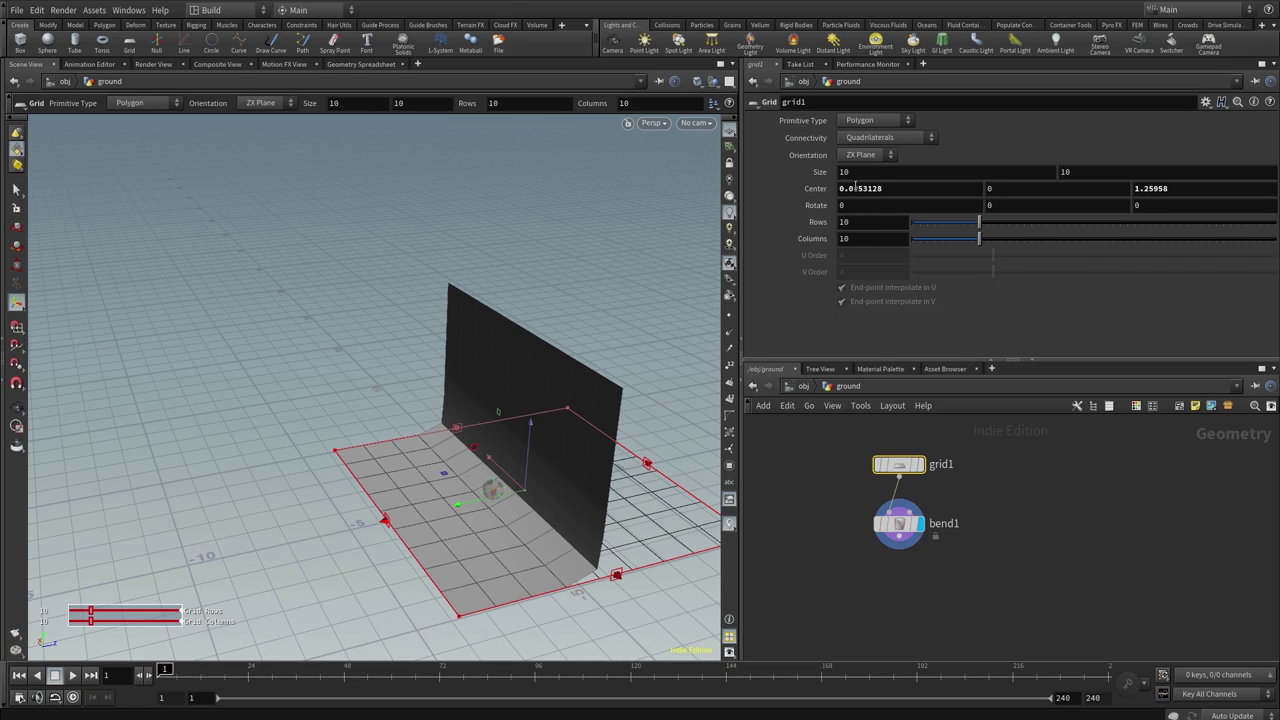
middle_click_drag(858, 175, 1170, 176)
left_click(853, 172)
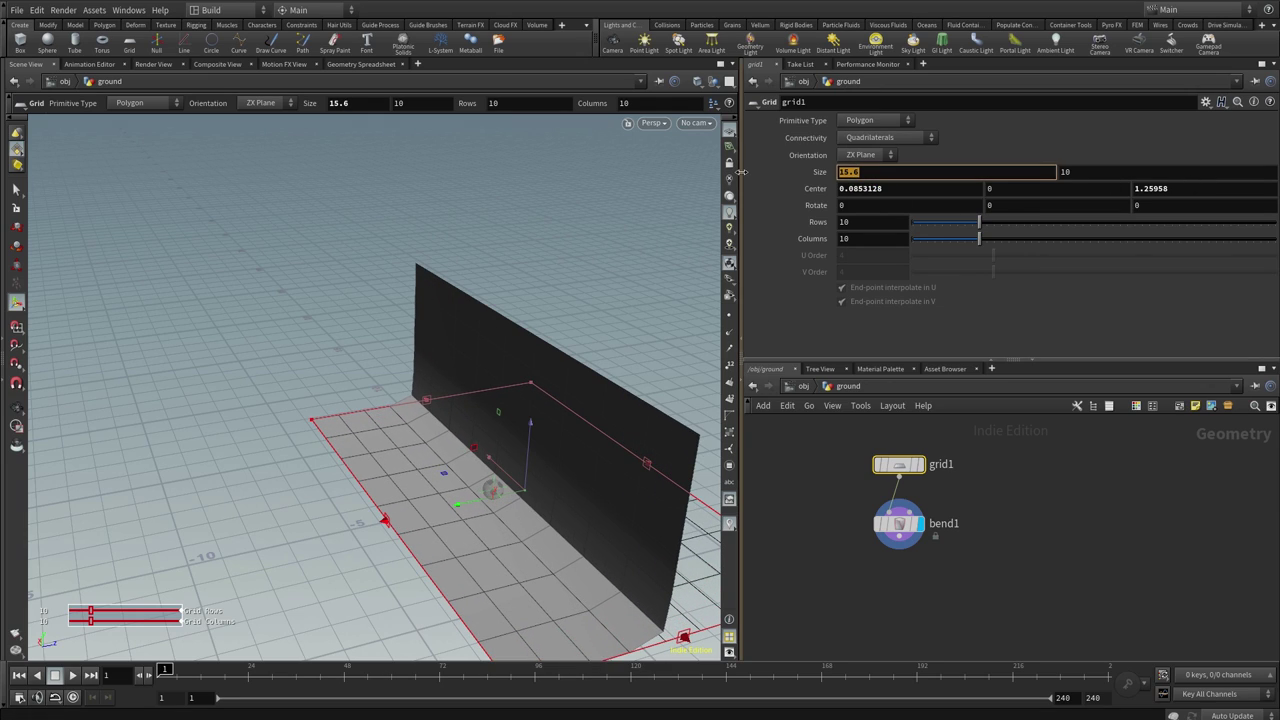
type("0")
key("Return")
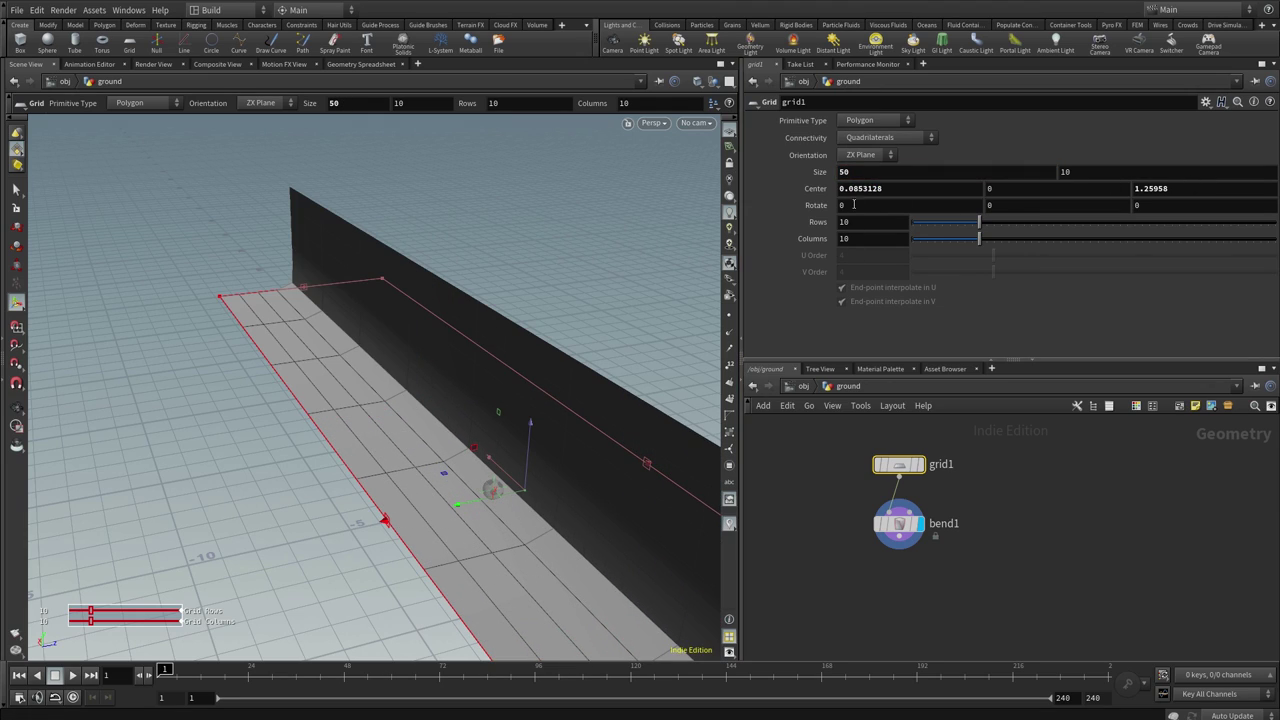
type("30")
key("Return")
- Shift grid1's center along Z to reposition the curved wall
scroll(485, 460, "down", 2)
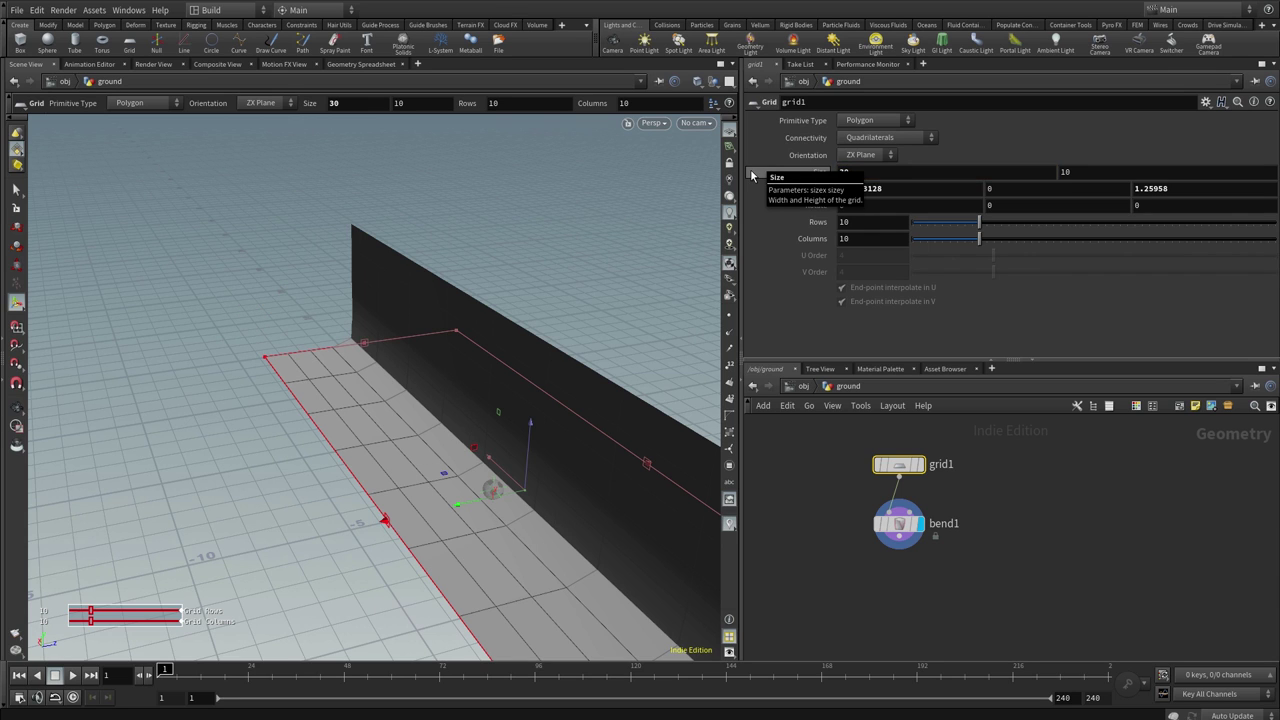
key("Escape")
scroll(485, 460, "down", 2)
scroll(485, 460, "down", 3)
mouse_move(537, 434)
left_mouse_down()
mouse_move(454, 494)
mouse_move(434, 463)
mouse_move(418, 479)
left_mouse_up()
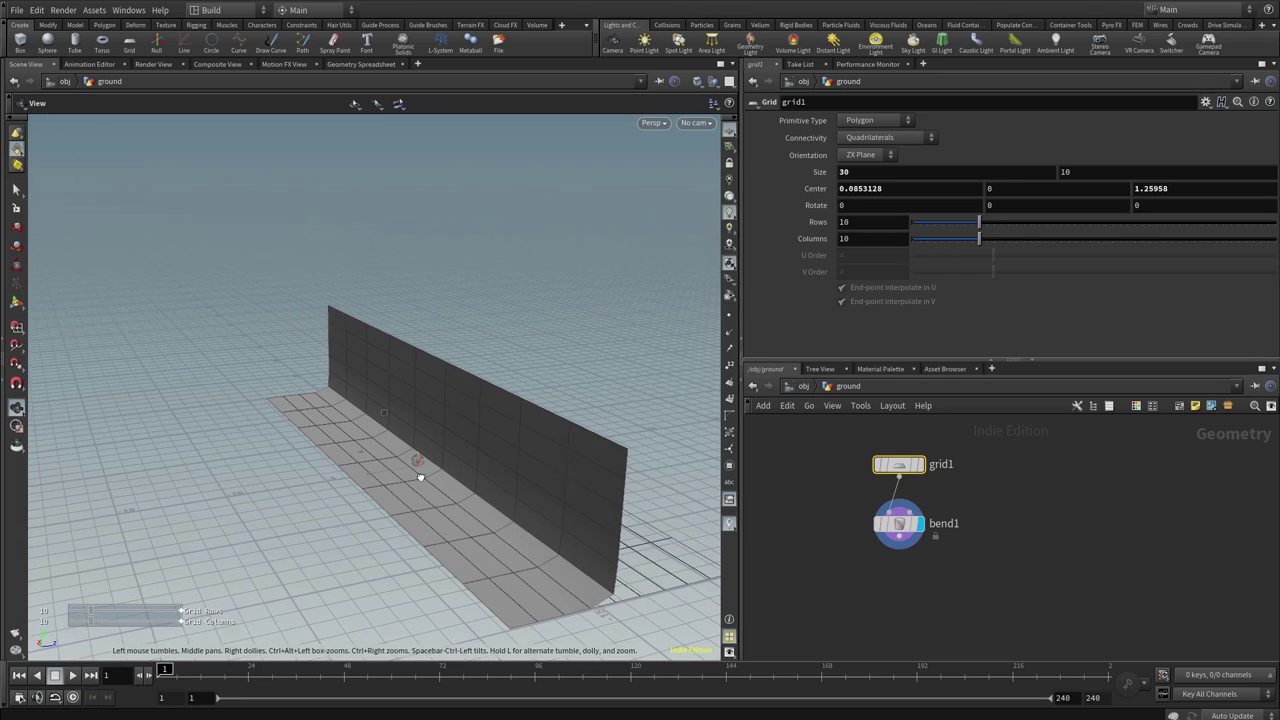
key("Return")
mouse_move(381, 470)
left_mouse_down()
mouse_move(399, 482)
mouse_move(357, 490)
mouse_move(396, 479)
mouse_move(393, 502)
left_mouse_up()
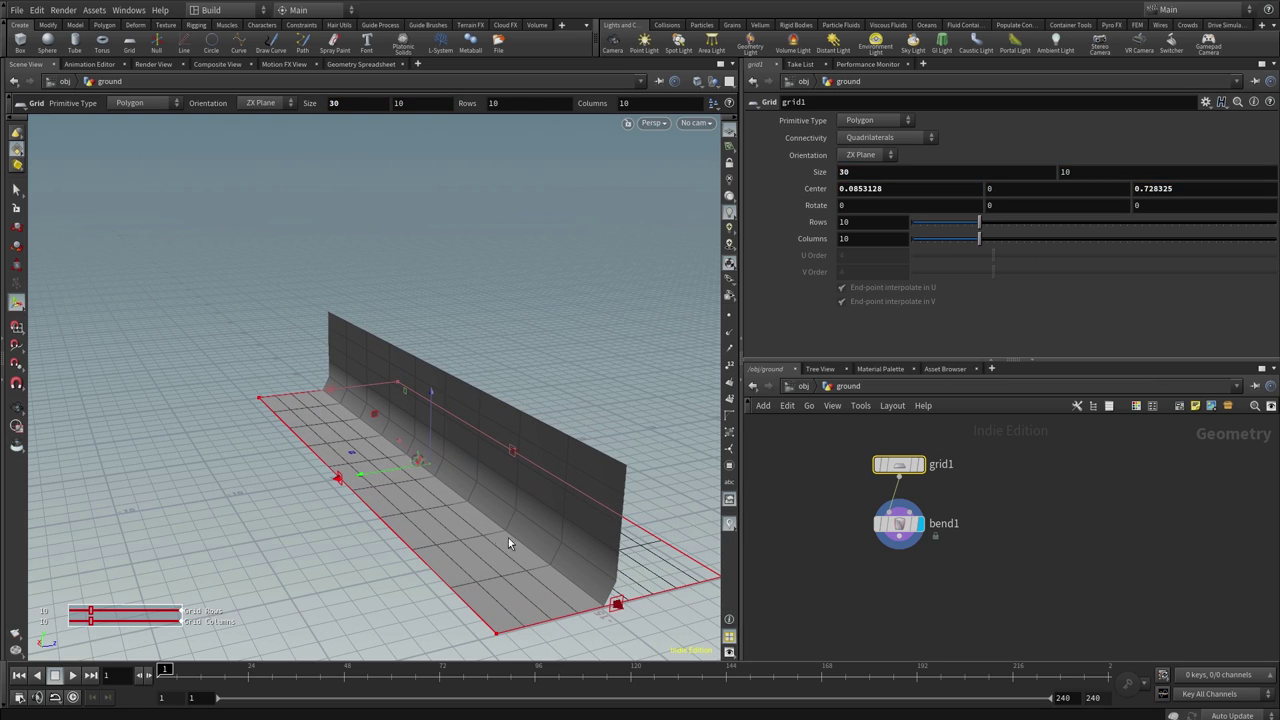
key("Escape")
mouse_move(571, 514)
left_mouse_down()
mouse_move(594, 466)
mouse_move(586, 451)
left_mouse_up()
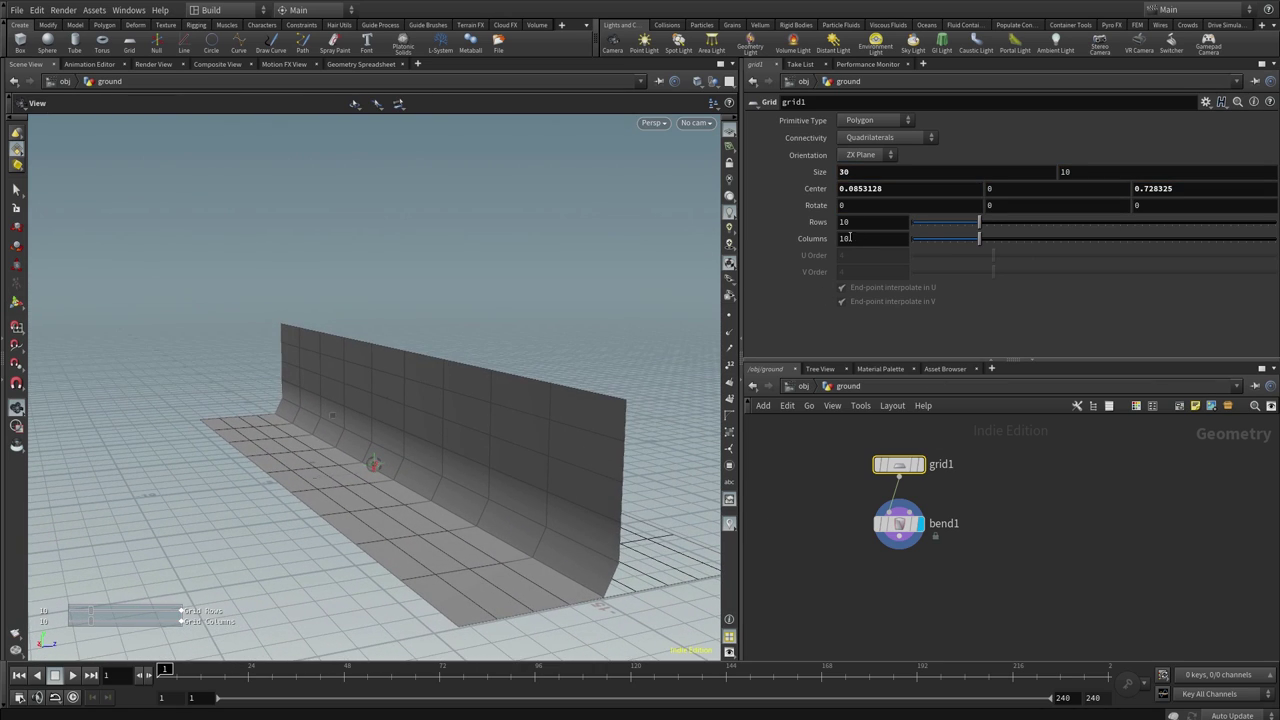
key("Return")
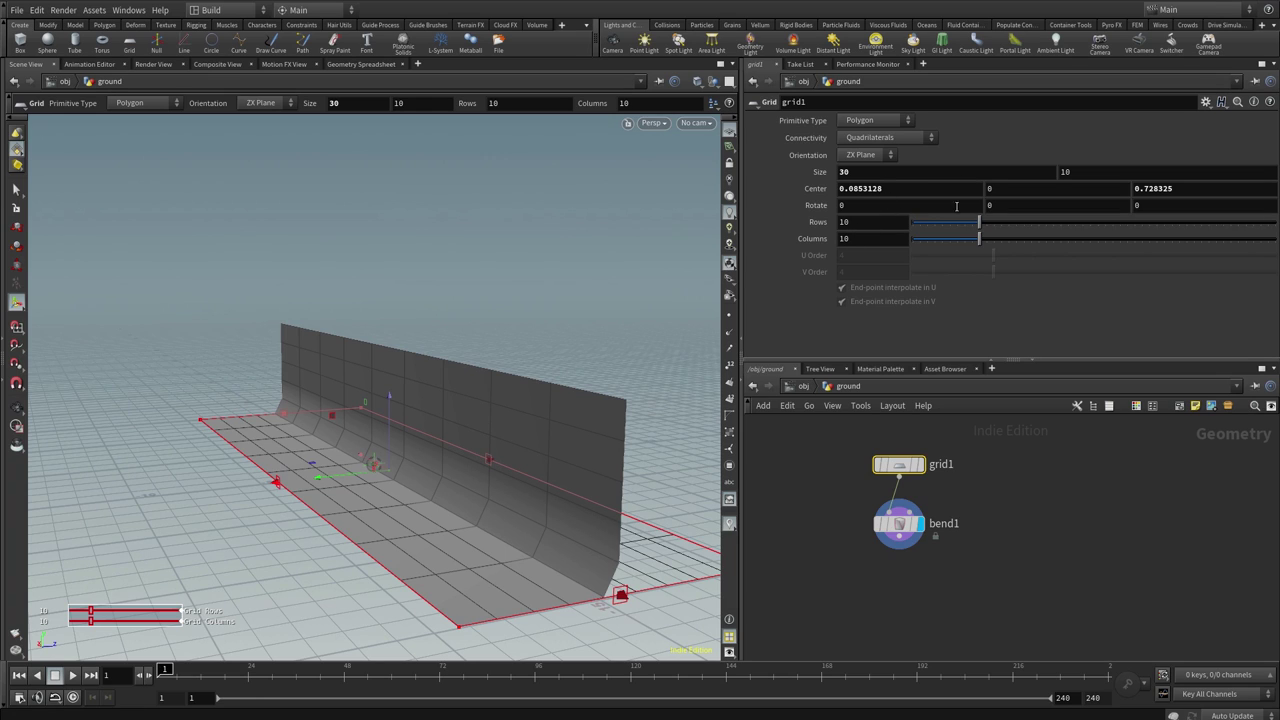
- Set grid1 to 40 rows and 16 columns for a smoother bend
mouse_move(979, 222)
left_mouse_down()
mouse_move(1082, 222)
mouse_move(1120, 241)
mouse_move(1203, 235)
left_mouse_up()
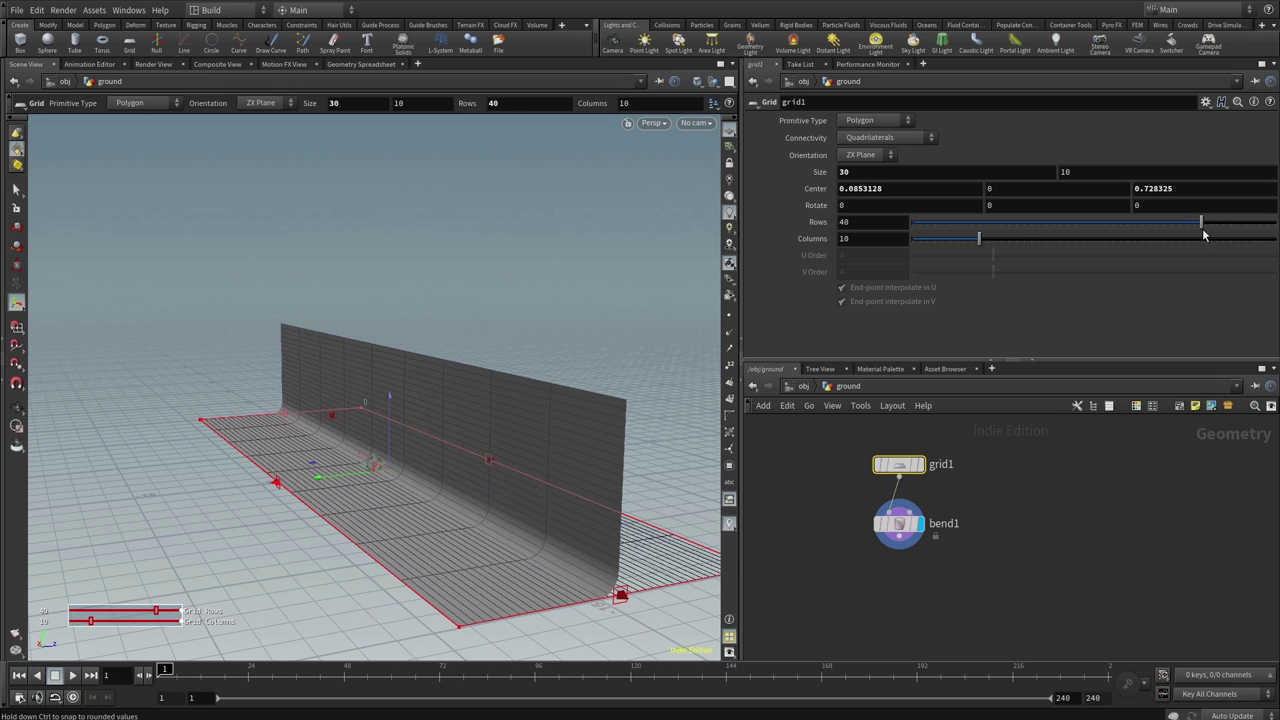
mouse_move(980, 242)
left_mouse_down()
mouse_move(1071, 260)
mouse_move(1014, 265)
left_mouse_up()
key("Escape")
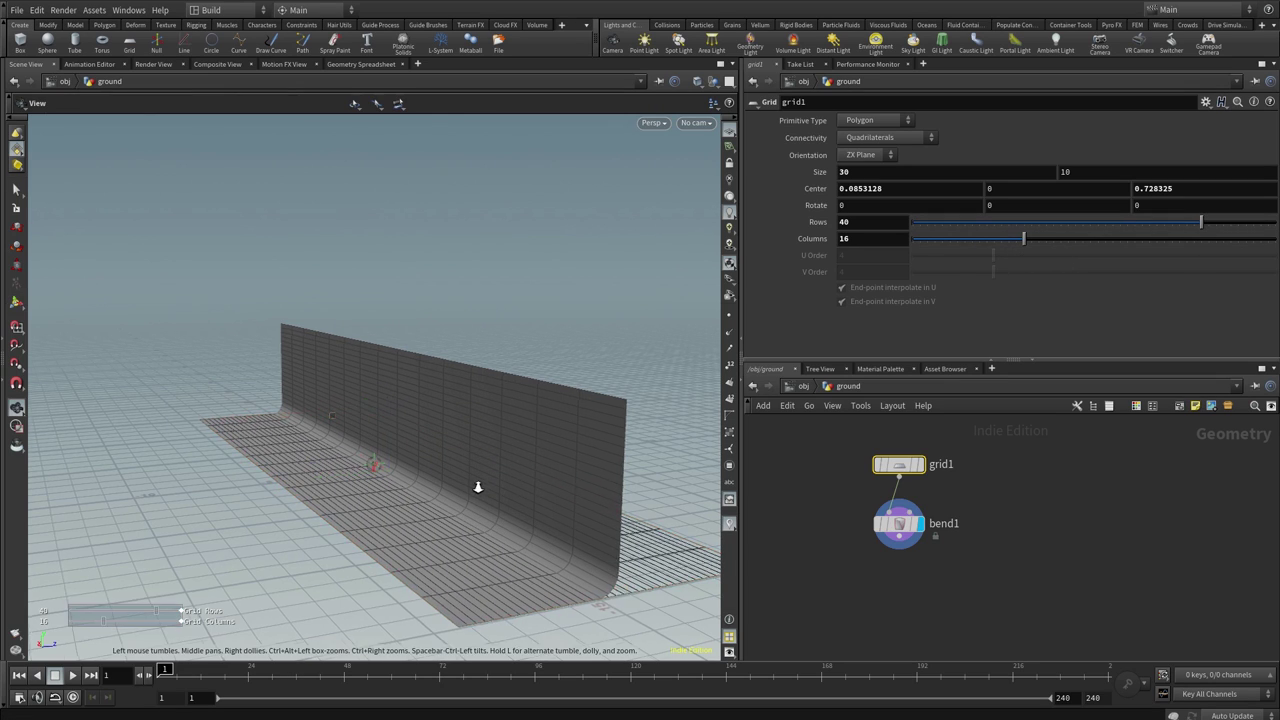
left_click_drag(480, 486, 551, 463)
right_click_drag(531, 429, 530, 463)
key("Return")
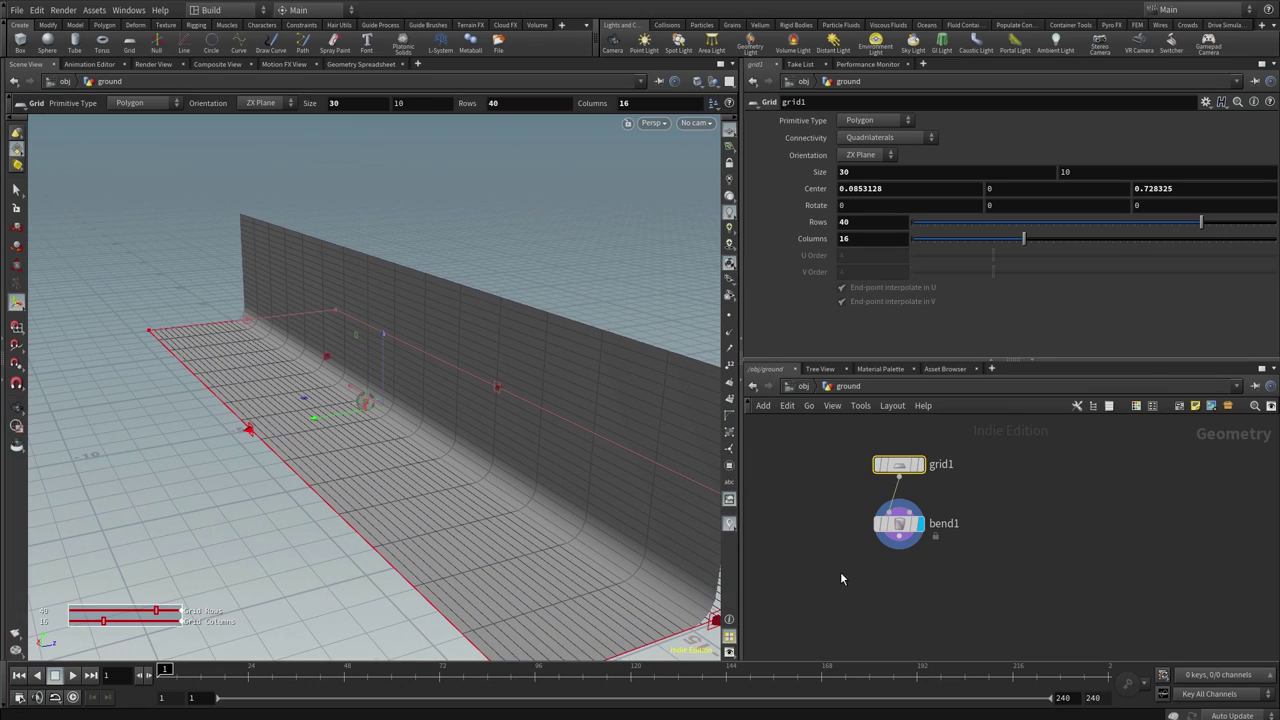
middle_click_drag(840, 571, 821, 530)
- Add a Transform node, transform1, below bend1
key("Tab")
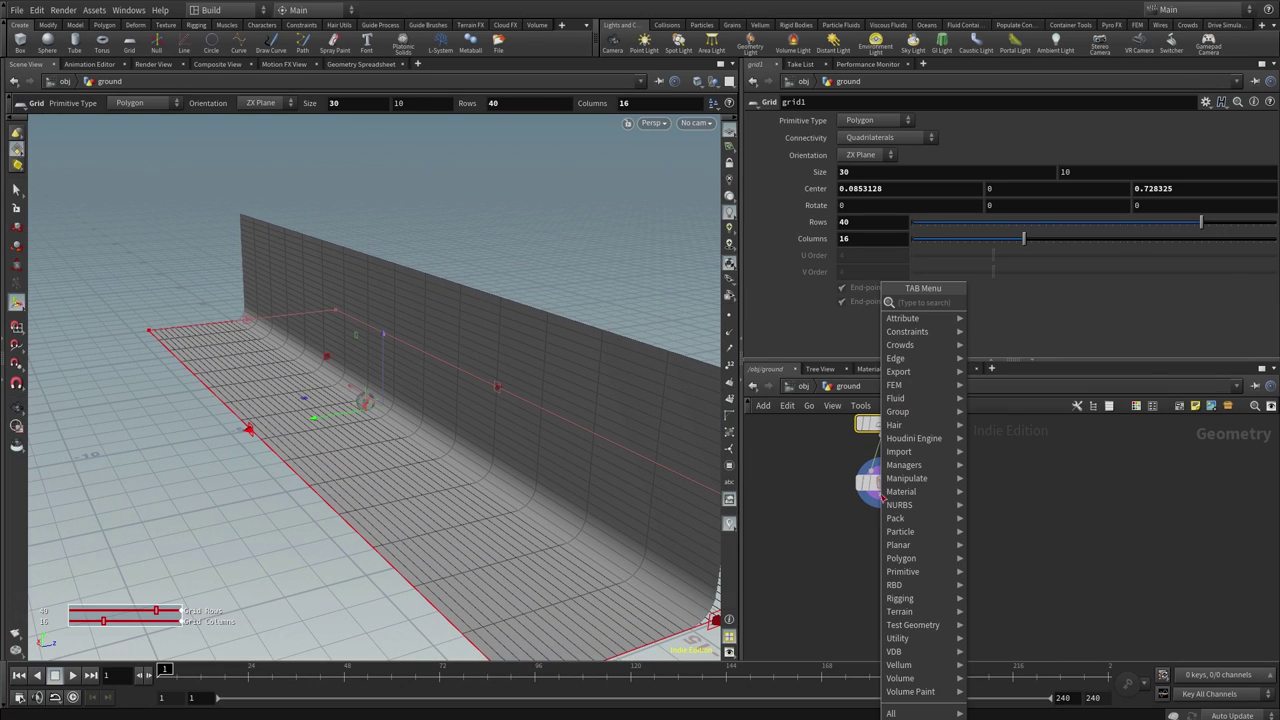
type("tra")
key("Down")
key("Down")
key("Return")
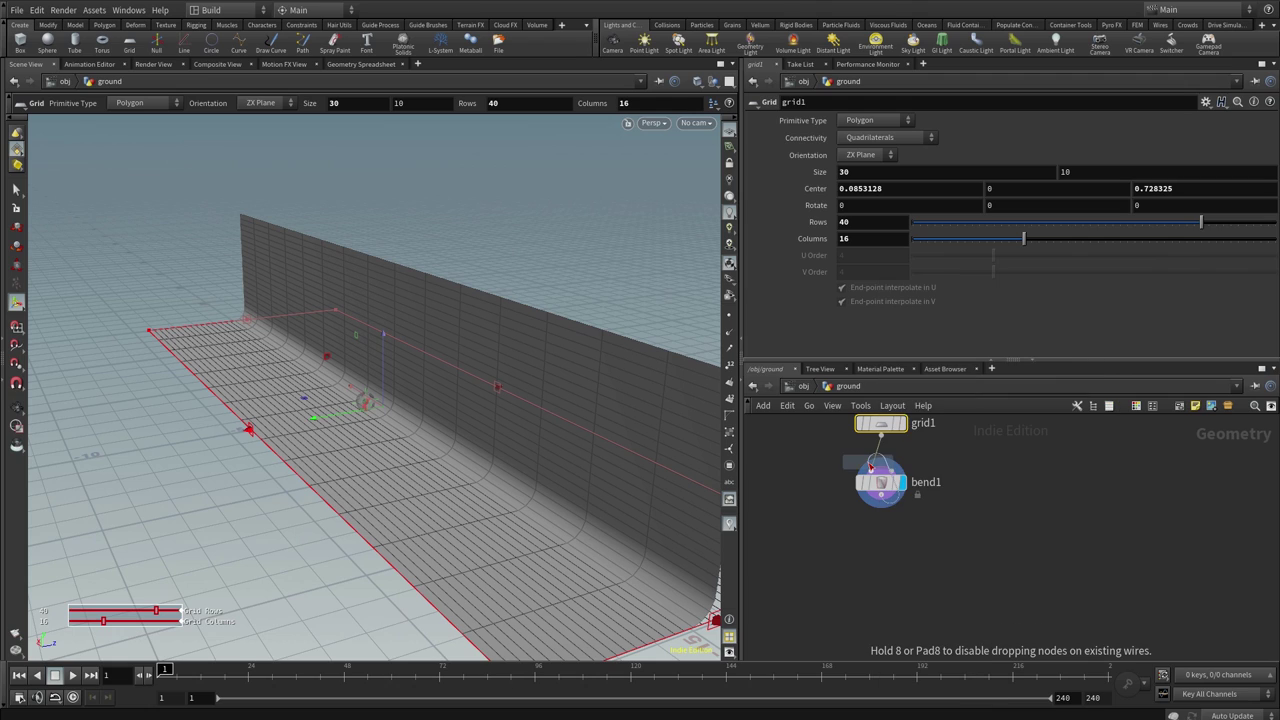
left_click(880, 533)
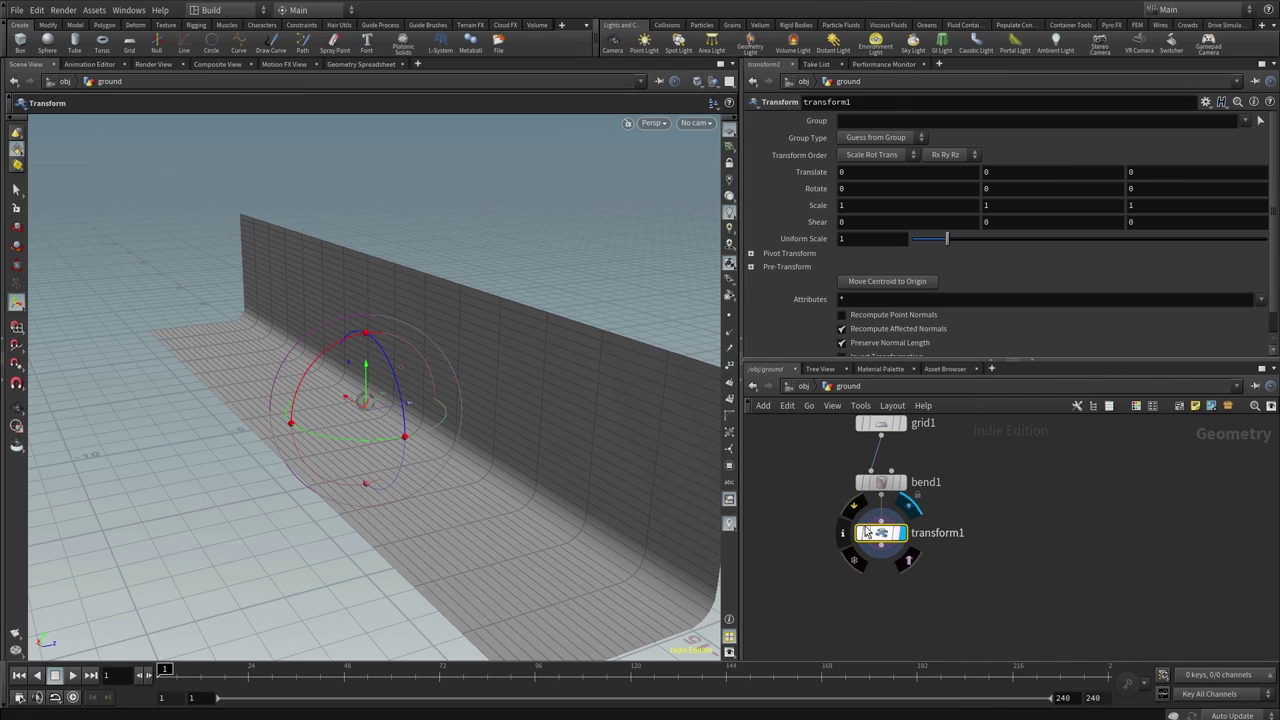
mouse_move(409, 466)
left_mouse_down("alt")
mouse_move(340, 441)
mouse_move(429, 430)
left_mouse_up("alt")
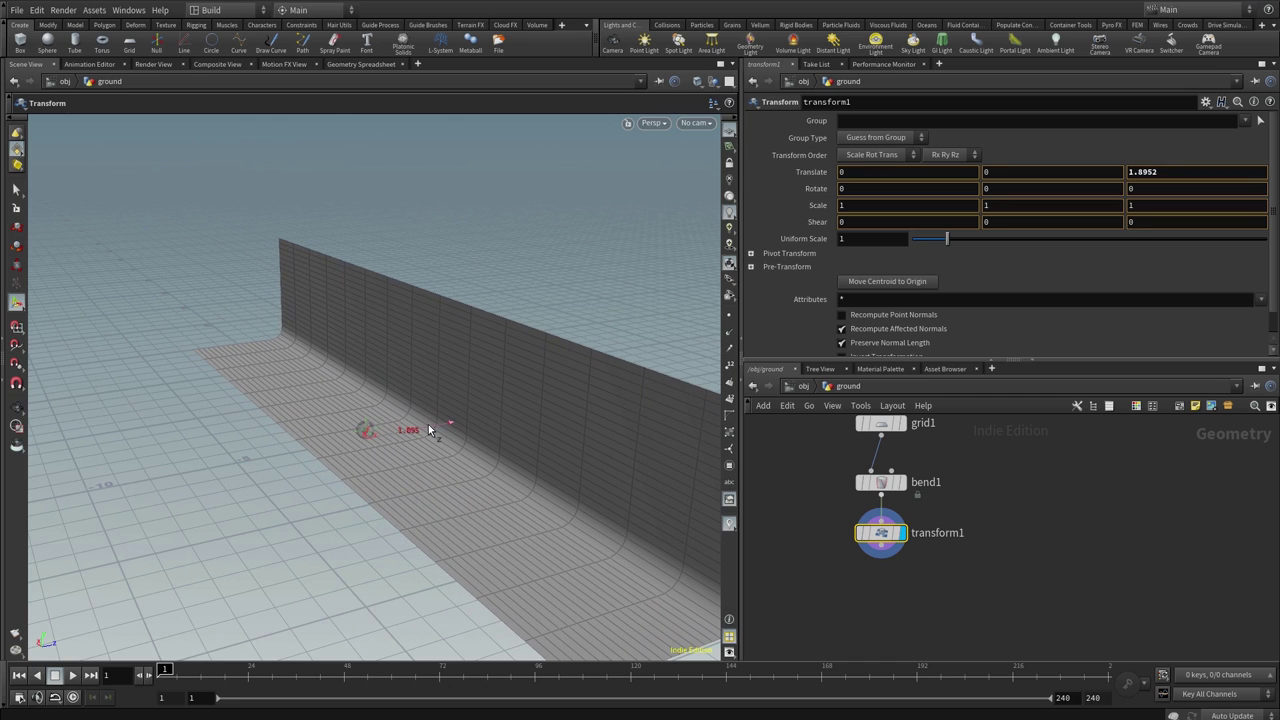
mouse_move(394, 514)
left_mouse_down("alt")
mouse_move(486, 470)
mouse_move(506, 509)
mouse_move(460, 489)
left_mouse_up("alt")
- Set bend1's Capture Length to 3.08 to widen the floor-to-wall curve
key("Return")
left_click(880, 483)
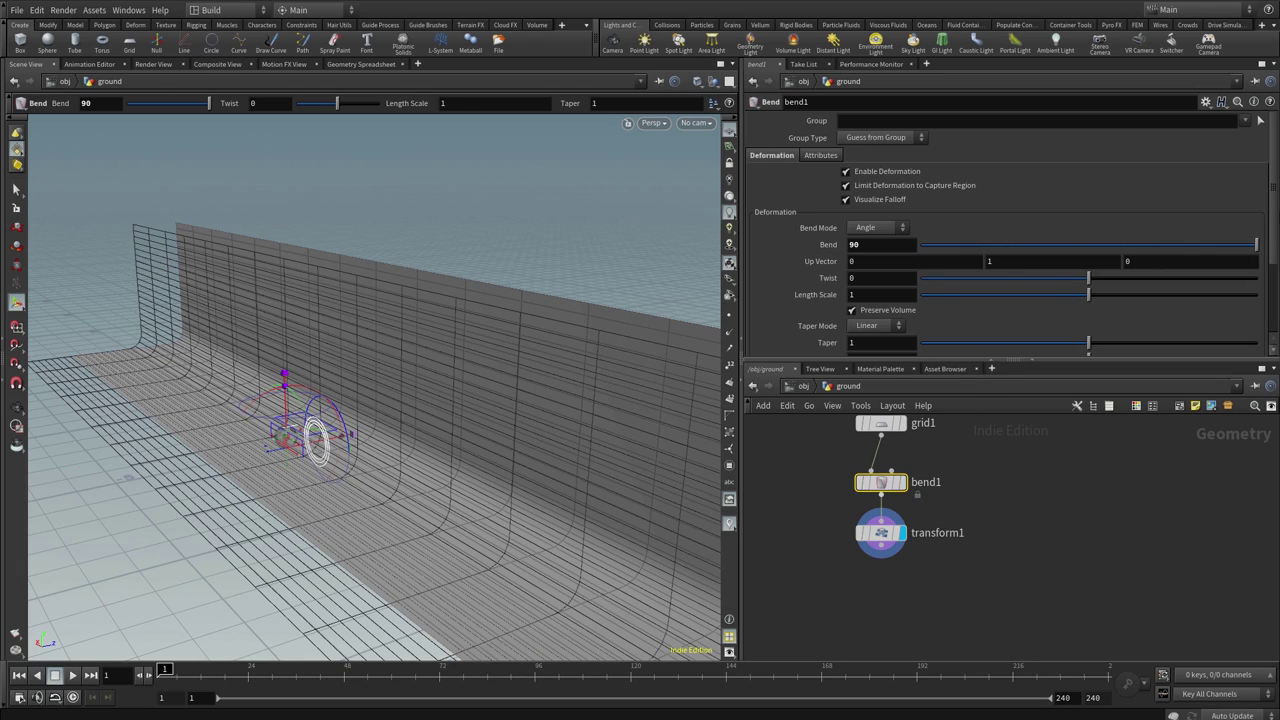
left_click_drag(1270, 205, 1275, 287)
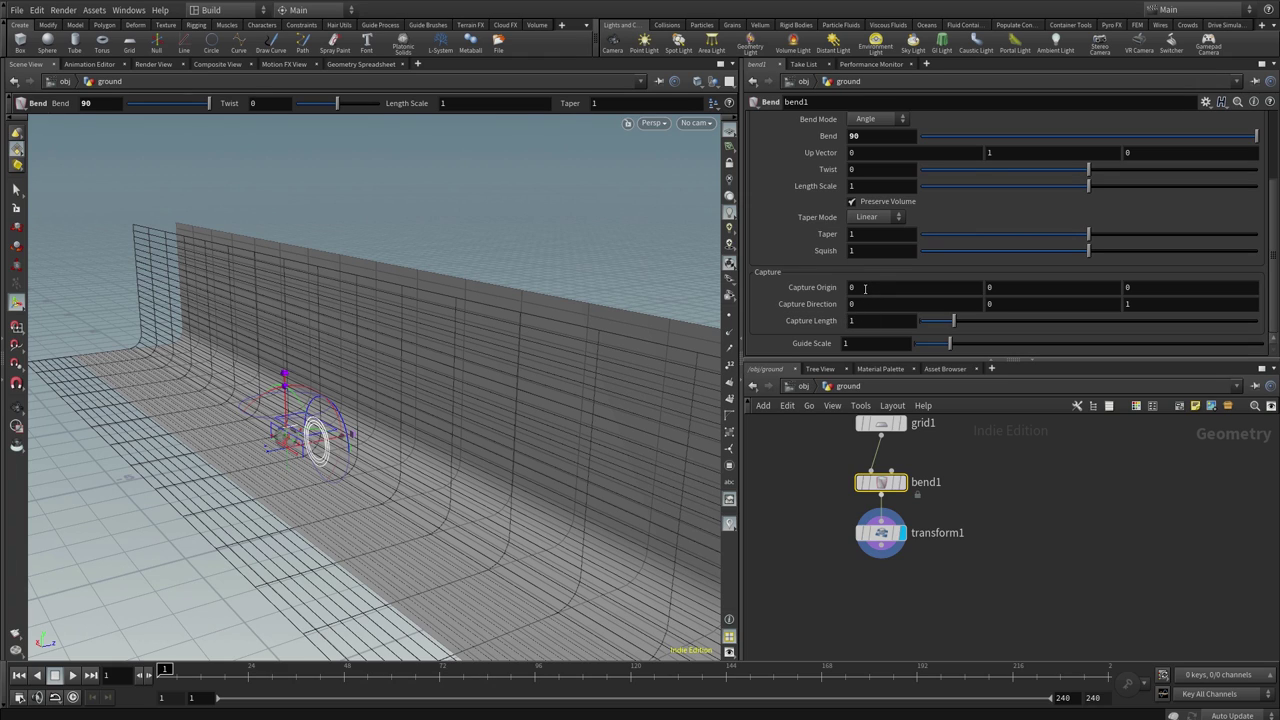
mouse_move(1088, 186)
left_mouse_down()
mouse_move(1110, 189)
mouse_move(1088, 189)
left_mouse_up()
left_click_drag(949, 342, 1024, 324)
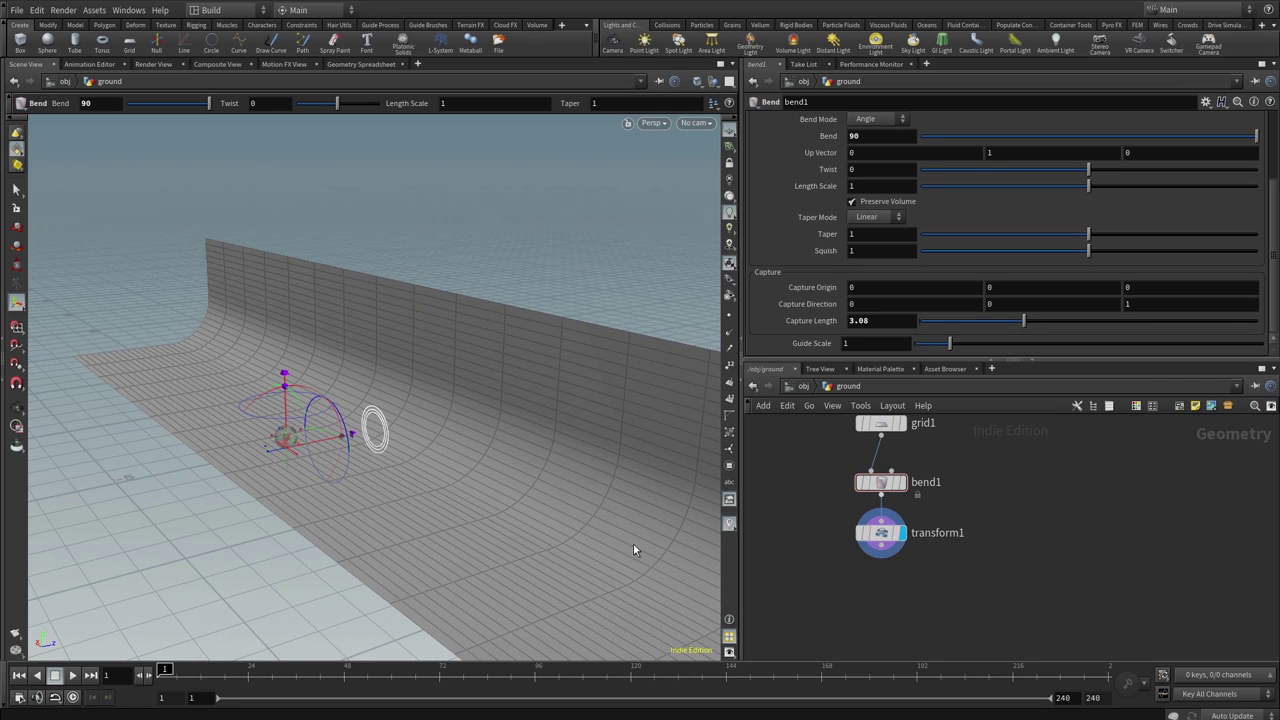
key("Escape")
mouse_move(633, 544)
left_mouse_down()
mouse_move(454, 428)
mouse_move(483, 414)
mouse_move(474, 437)
mouse_move(445, 434)
left_mouse_up()
key("Return")
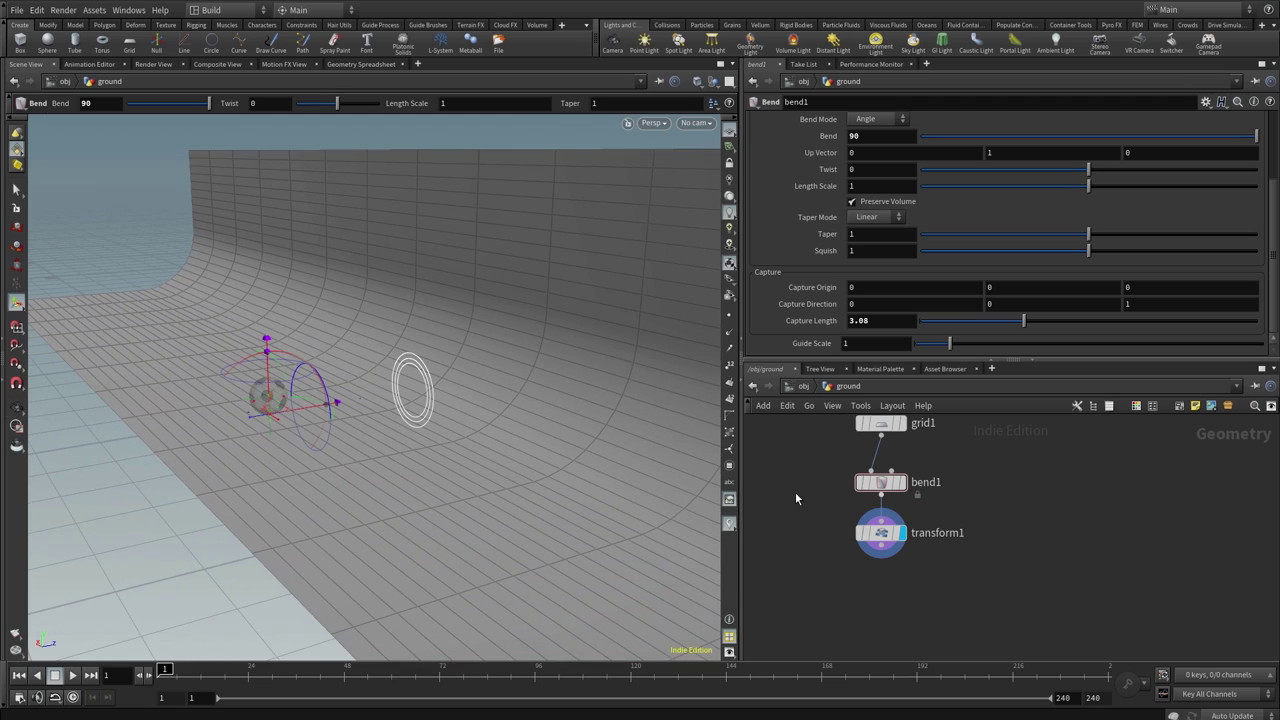
scroll(860, 555, "down", 1)
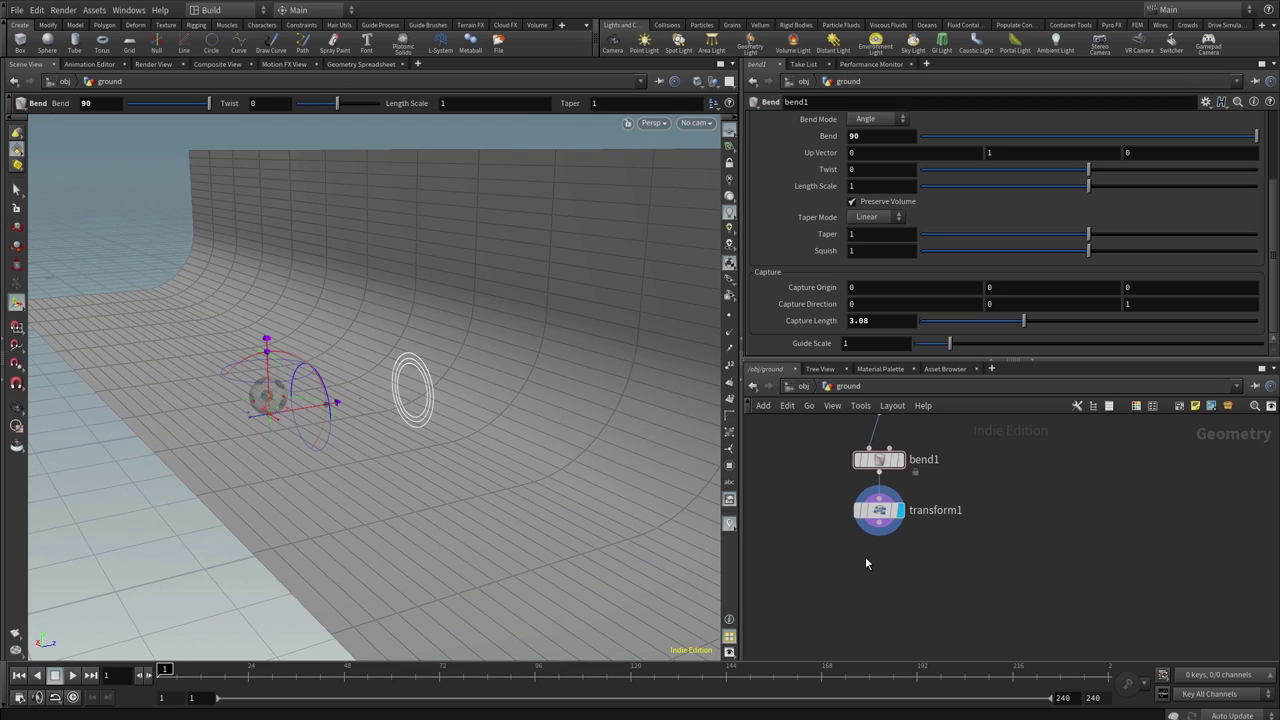
- Add a Null below transform1 and name it OUT
key("Tab")
type("null")
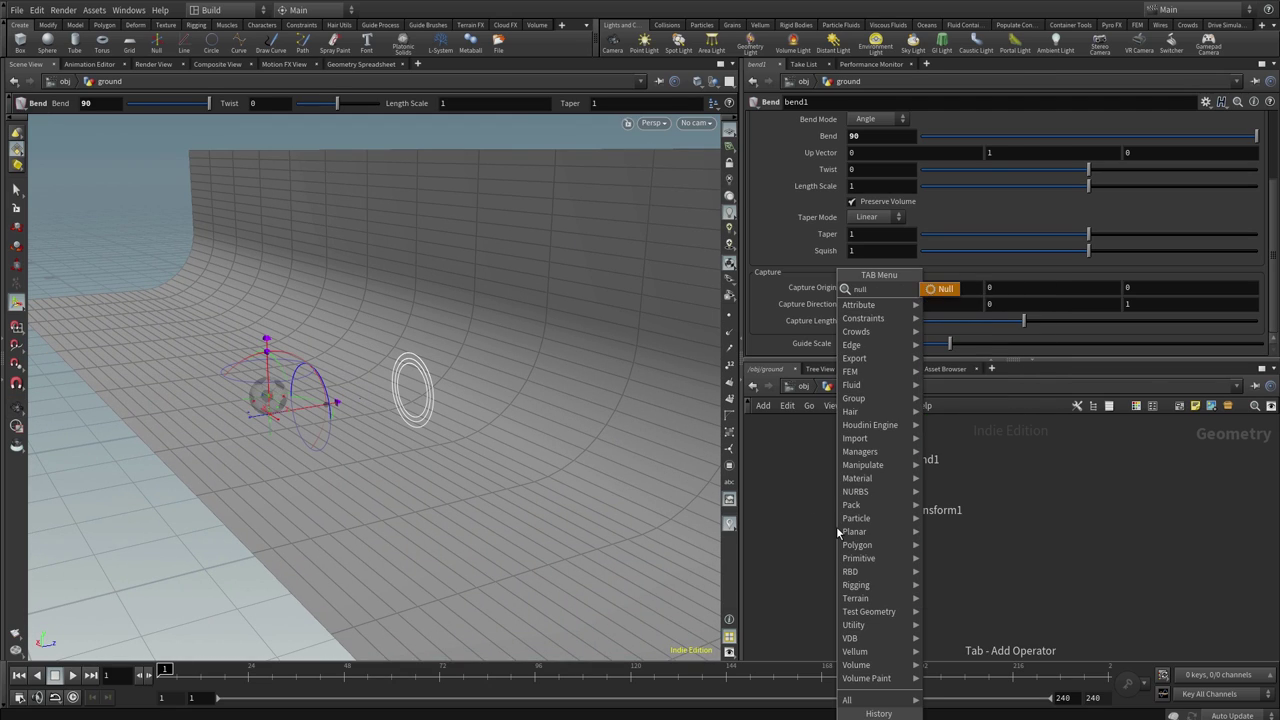
key("Return")
left_click(881, 587)
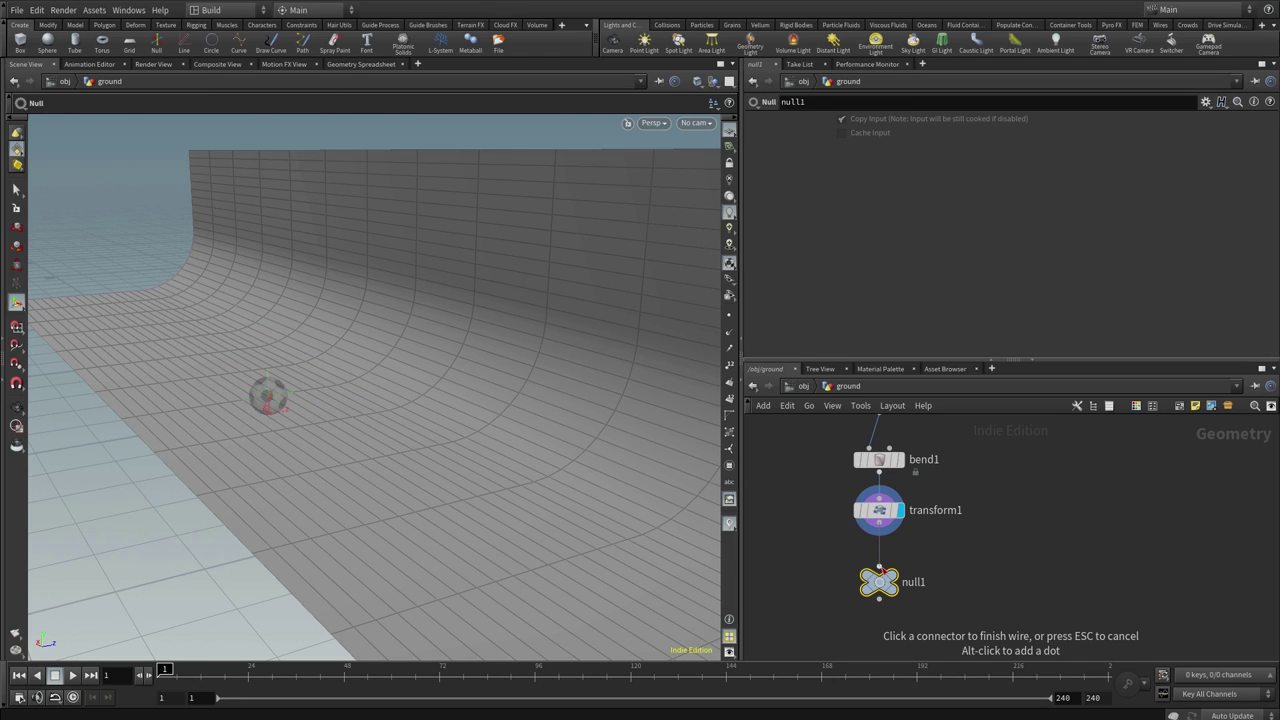
key("ctrl+a")
type("OU")
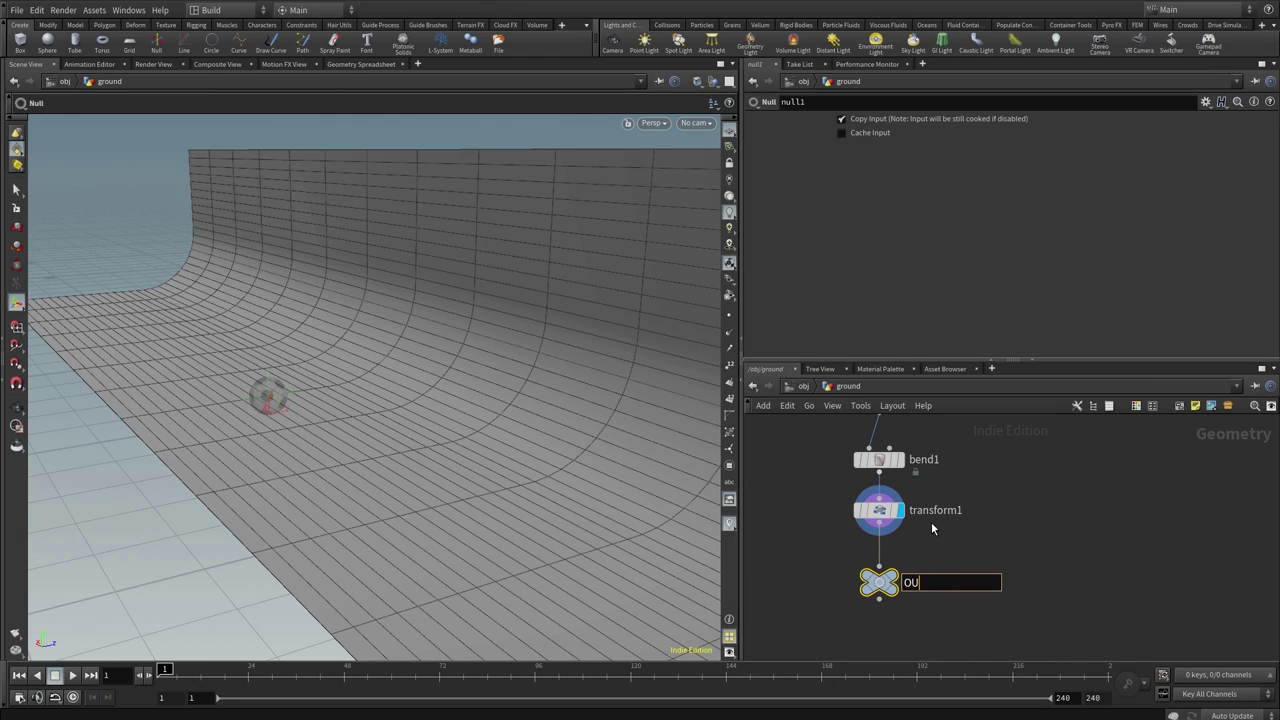
type("T")
key("Return")
- Return to object level and turn off the ground object's display flag
key("u")
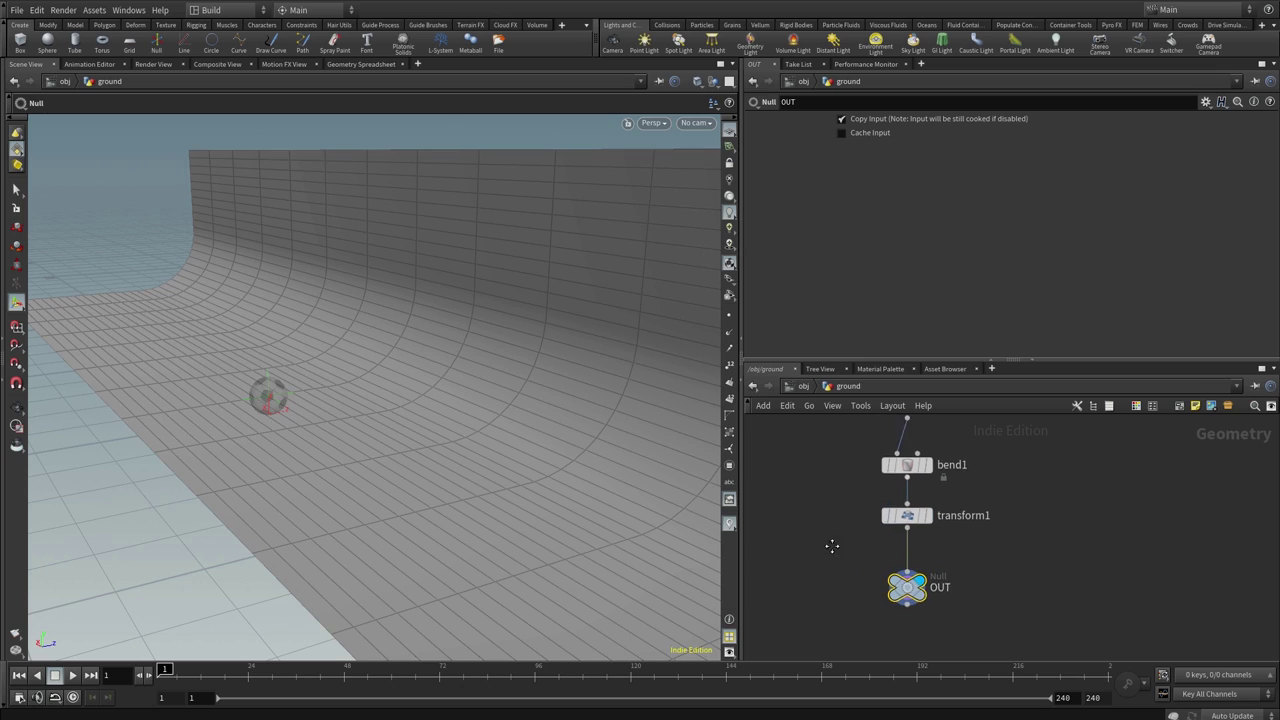
left_click(893, 594)
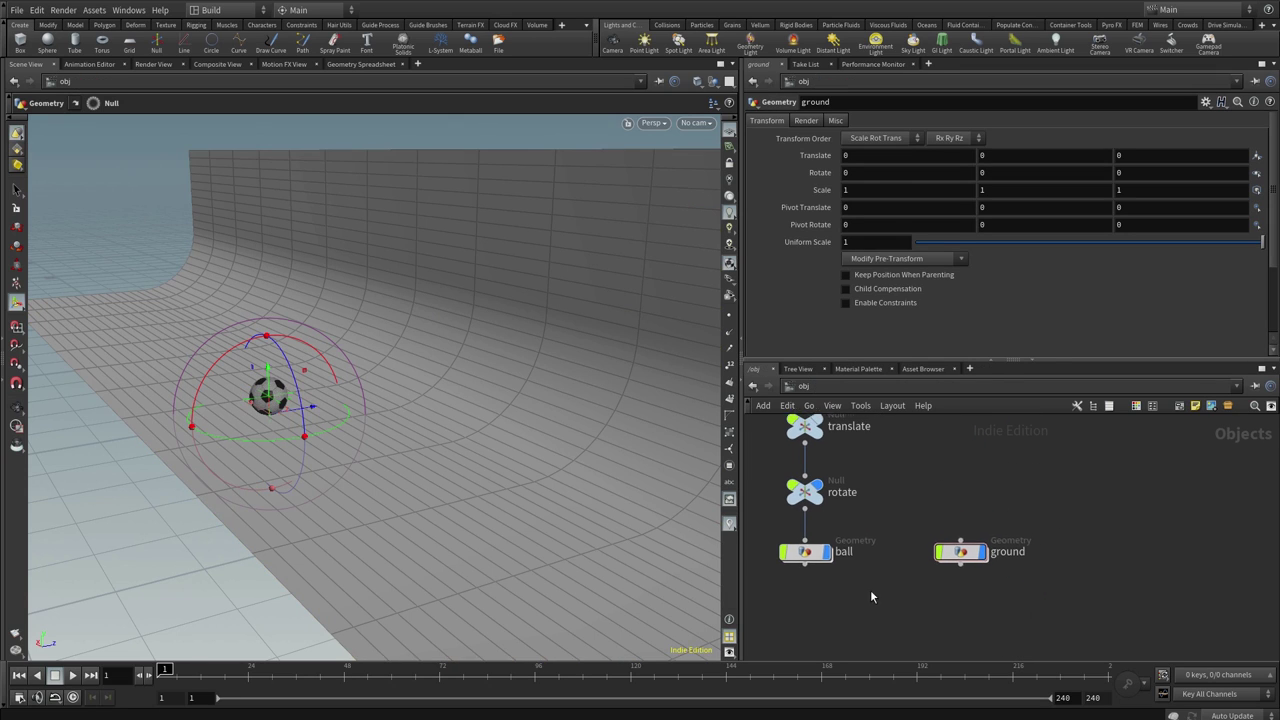
key("Escape")
mouse_move(385, 425)
left_mouse_down()
mouse_move(343, 448)
mouse_move(411, 471)
mouse_move(680, 366)
mouse_move(404, 488)
mouse_move(660, 400)
mouse_move(520, 423)
mouse_move(523, 486)
mouse_move(510, 488)
mouse_move(506, 466)
left_mouse_up()
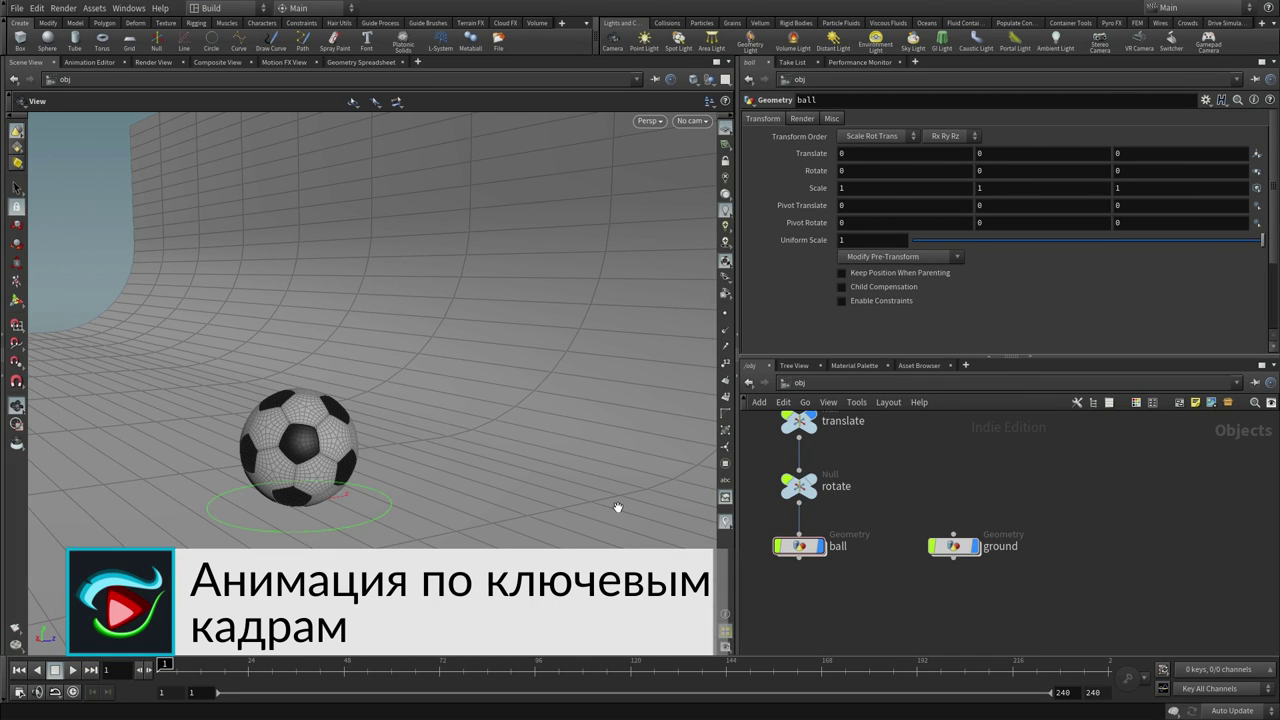
key("h")
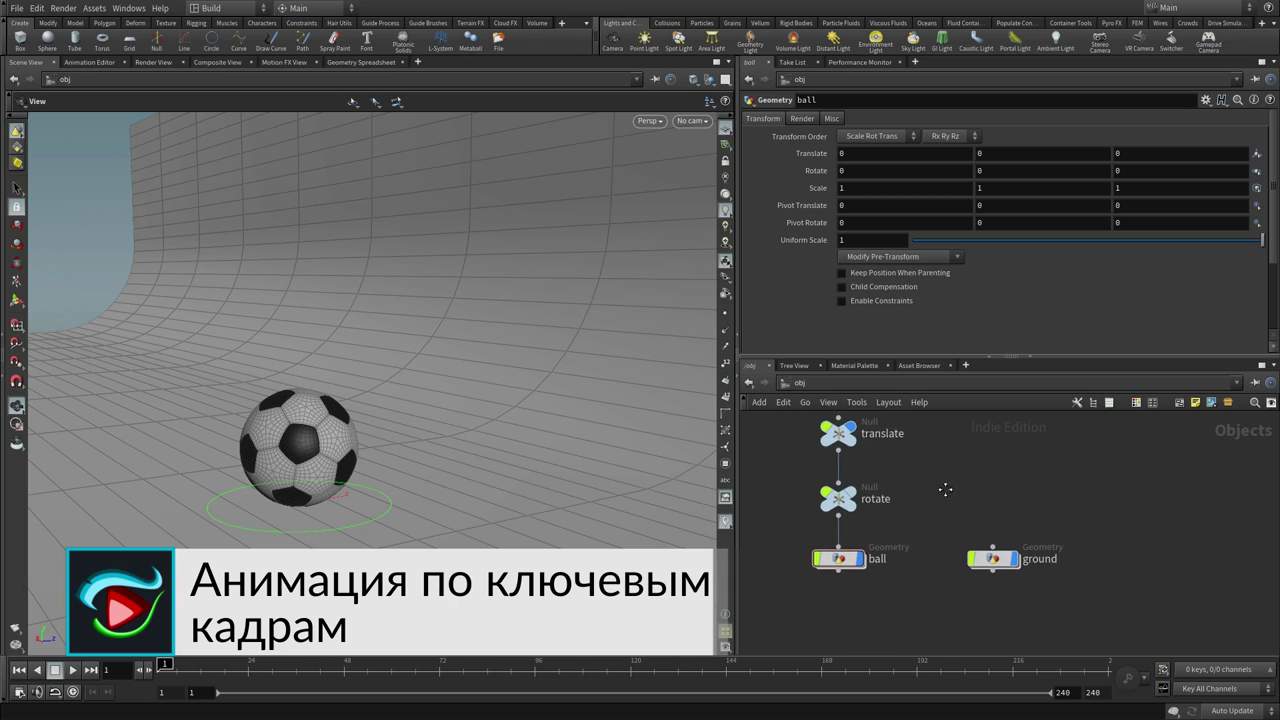
mouse_move(968, 550)
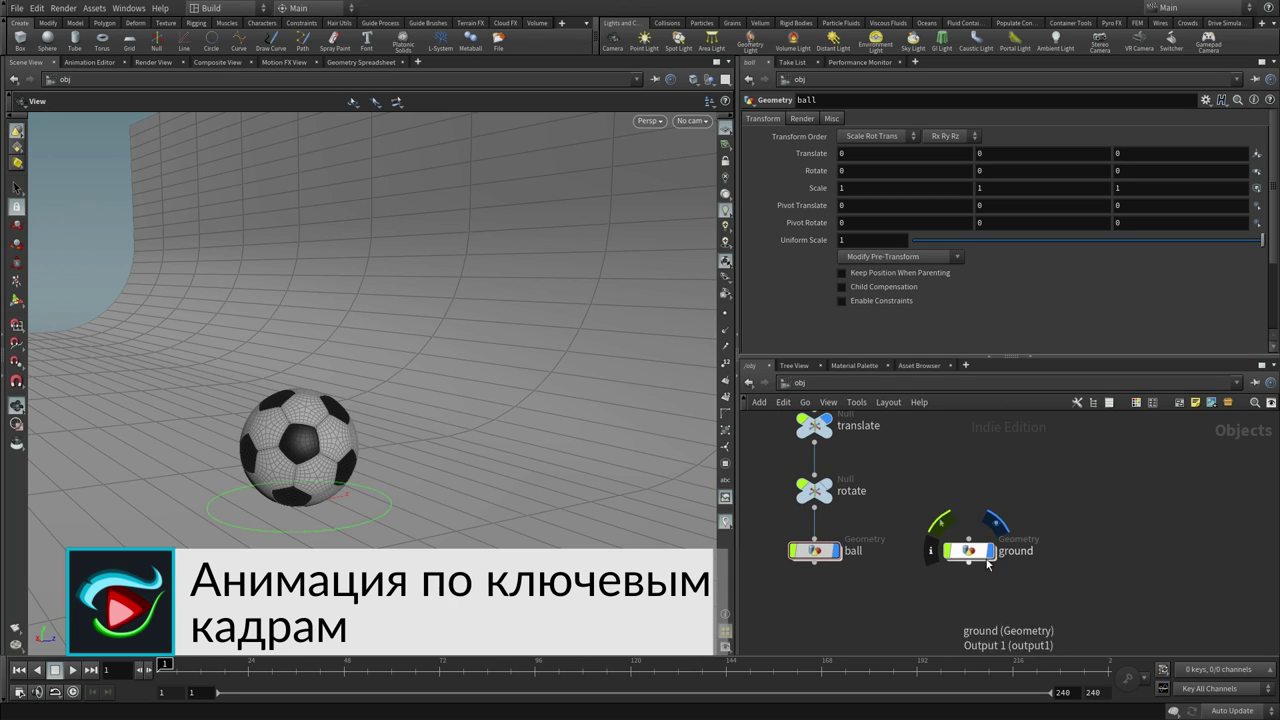
left_click(997, 525)
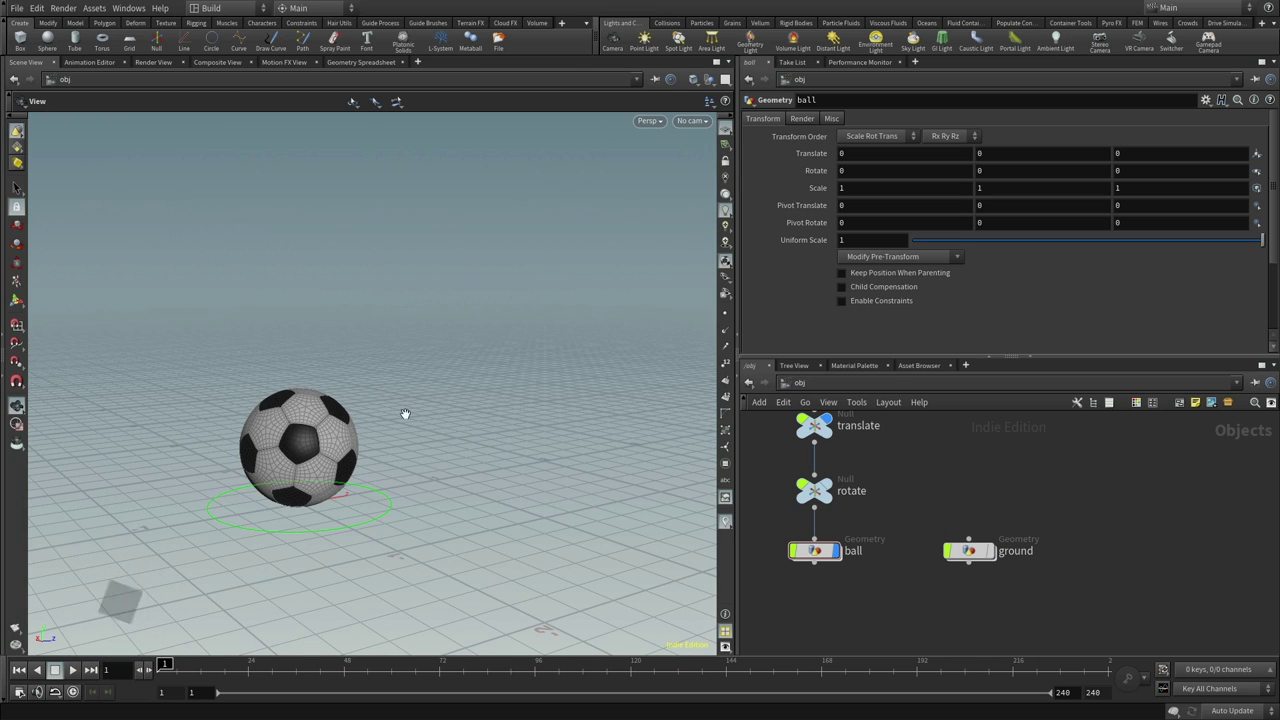
mouse_move(465, 455)
left_mouse_down()
mouse_move(536, 413)
mouse_move(460, 436)
mouse_move(472, 446)
left_mouse_up()
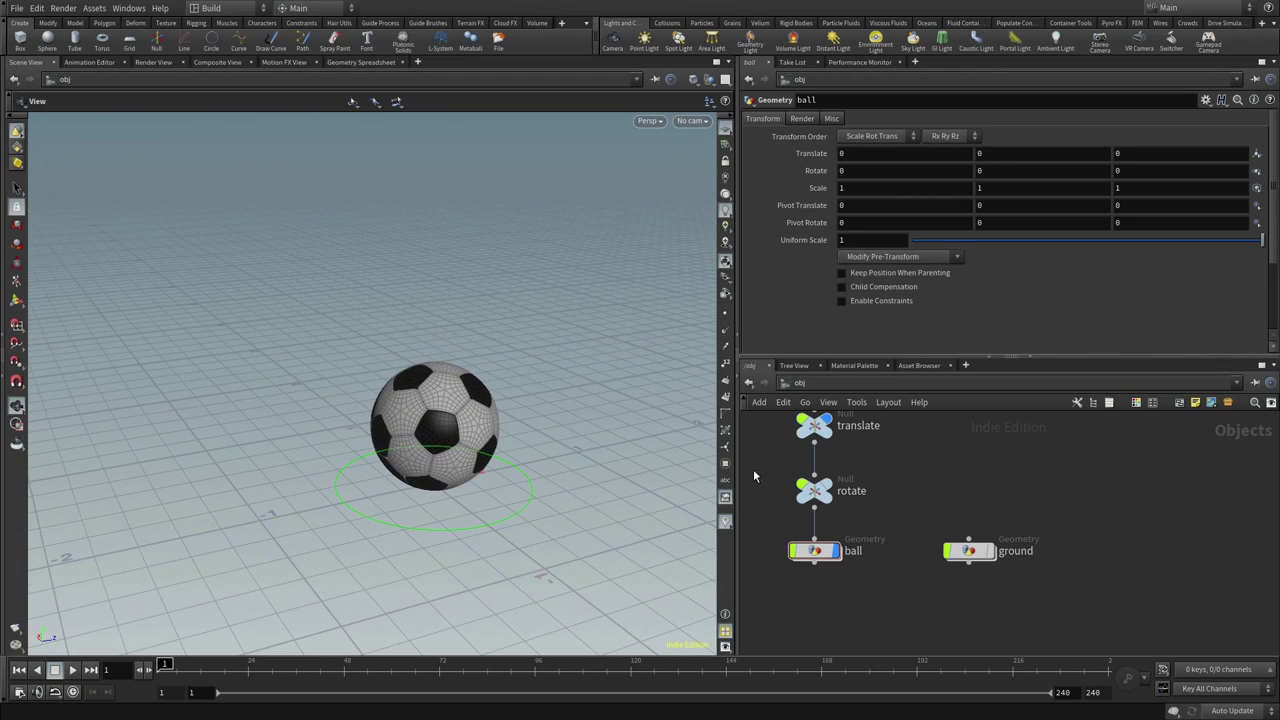
- Select the translate null in the viewport to show its parameters
middle_click_drag(768, 467, 777, 488)
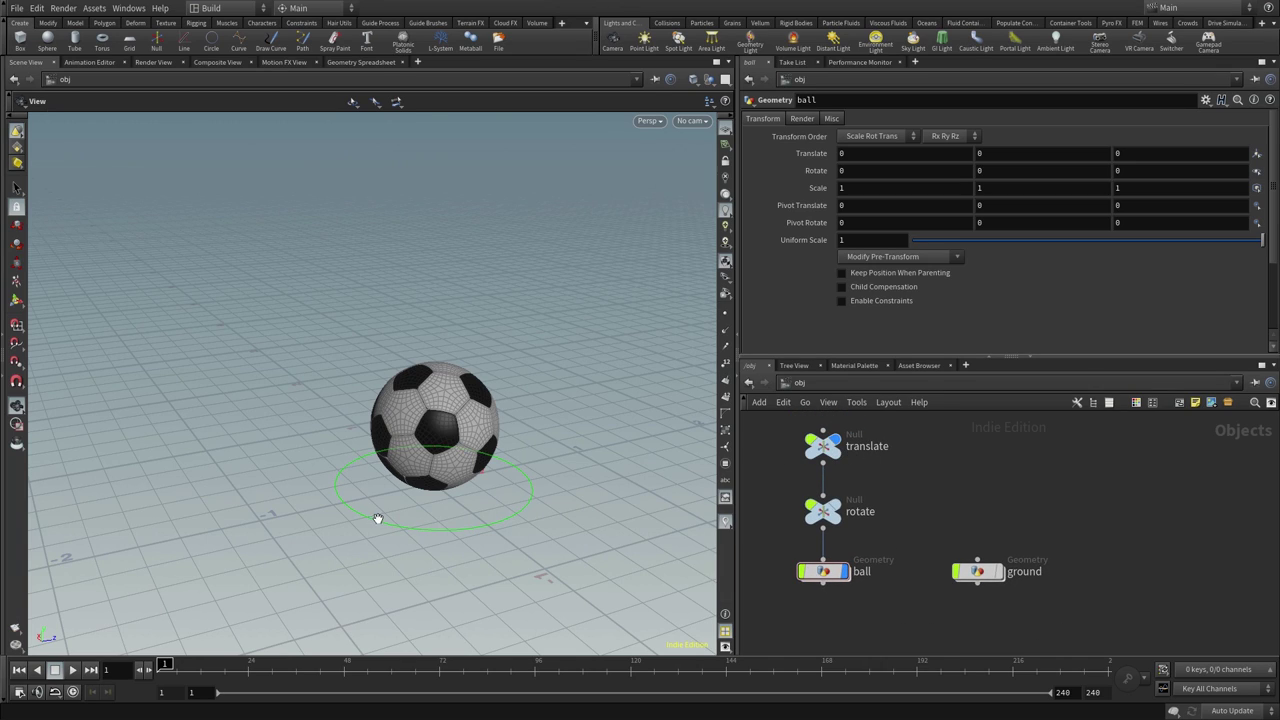
left_click(16, 189)
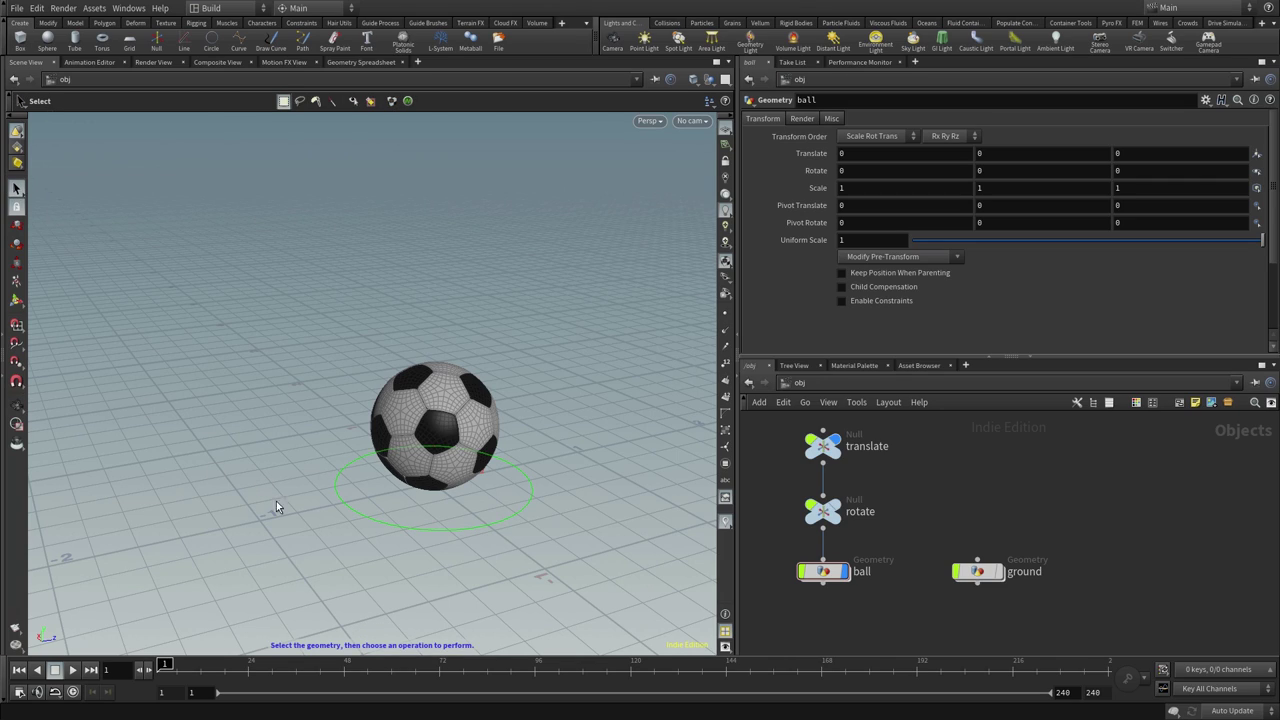
left_click(488, 520)
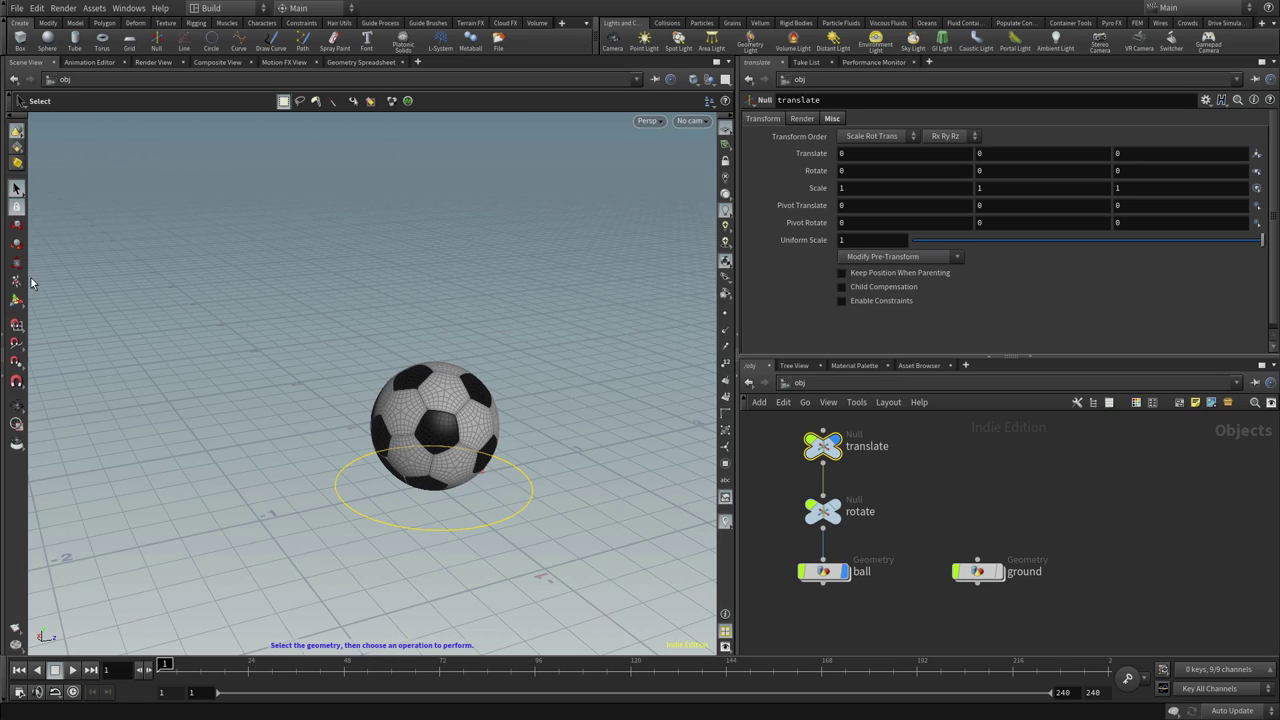
- Try dragging the ball along Z and X with the Move tool, undo each move, and orbit the view
left_click(15, 226)
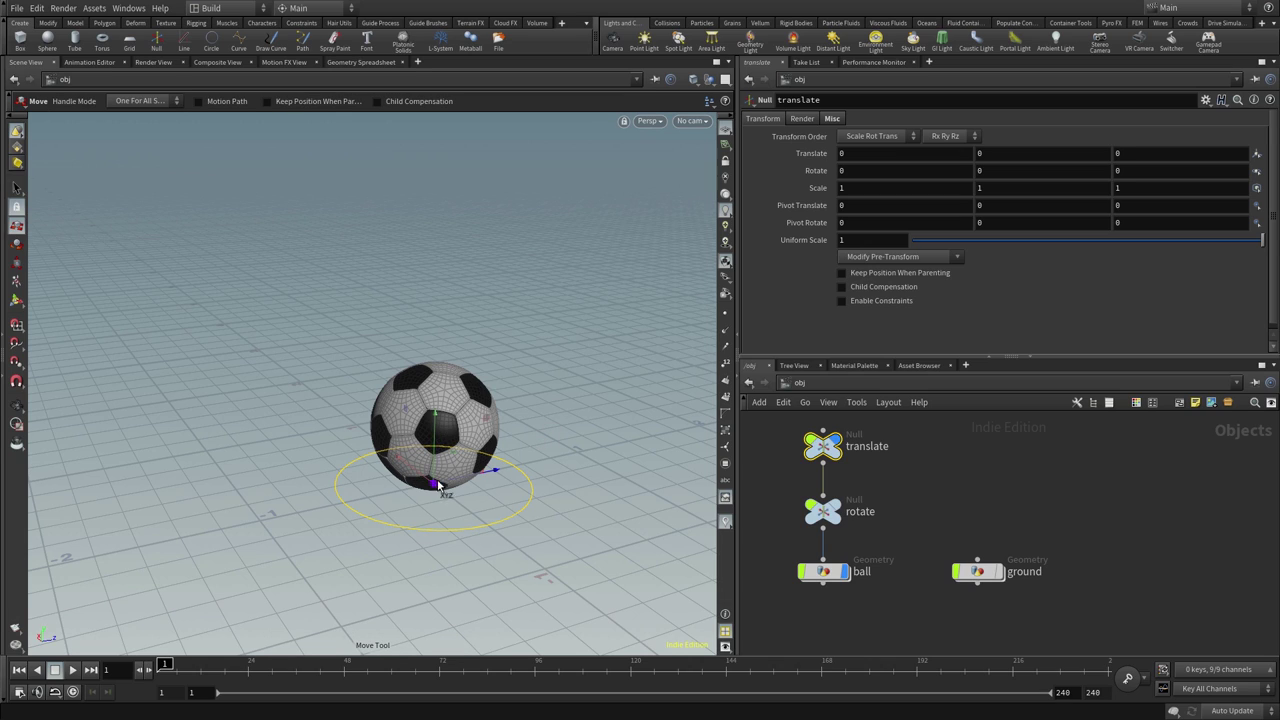
mouse_move(490, 487)
left_mouse_down()
mouse_move(431, 483)
mouse_move(490, 479)
left_mouse_up()
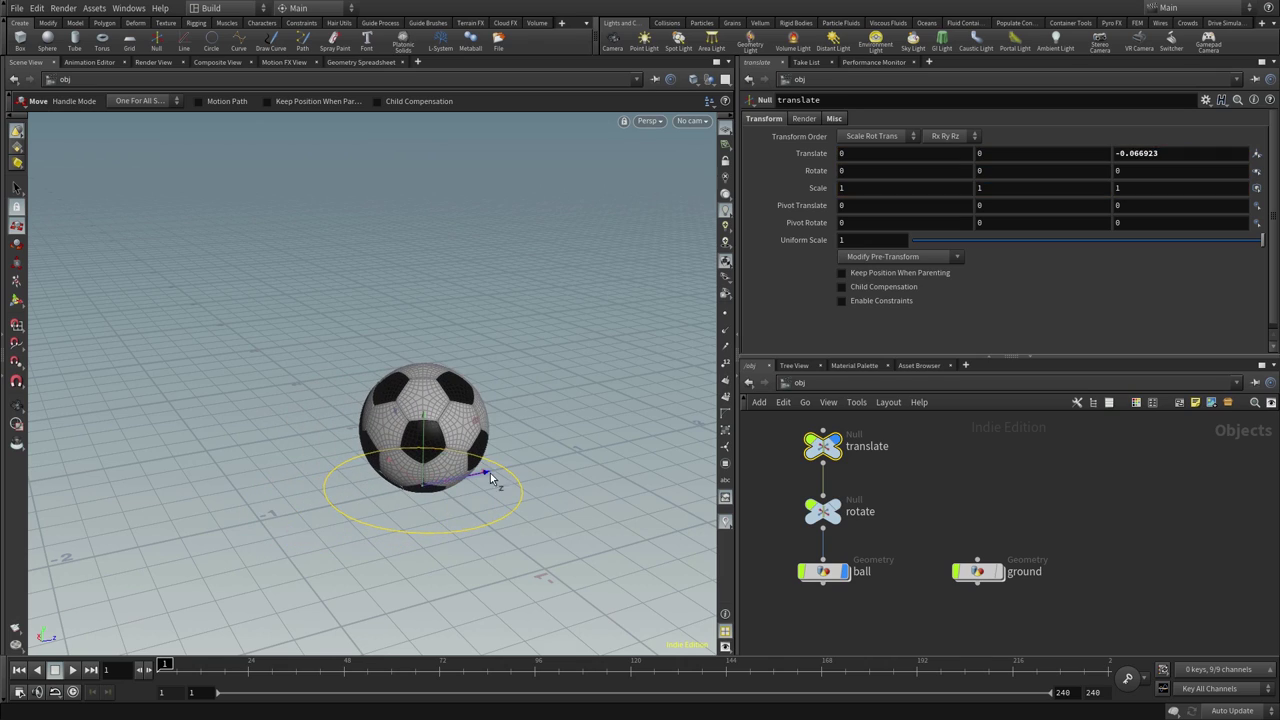
key("ctrl+z")
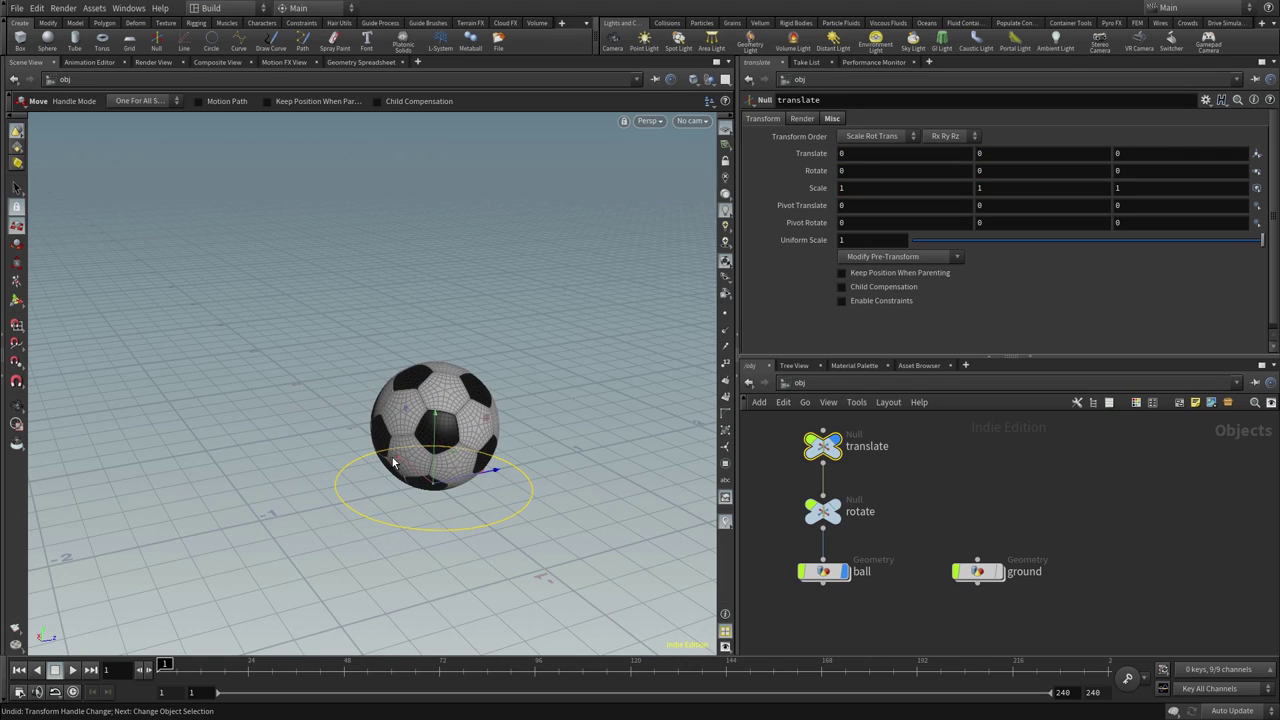
left_click_drag(393, 463, 465, 490)
key("ctrl+z")
mouse_move(498, 484)
left_mouse_down()
mouse_move(459, 515)
mouse_move(516, 507)
left_mouse_up()
key("ctrl+z")
key("Escape")
mouse_move(578, 495)
left_mouse_down()
mouse_move(430, 526)
mouse_move(449, 531)
mouse_move(403, 480)
mouse_move(437, 503)
mouse_move(457, 450)
mouse_move(646, 388)
left_mouse_up()
- Set the translate null's Translate Z to 3 in the parameter fields
key("t")
double_click(1161, 153)
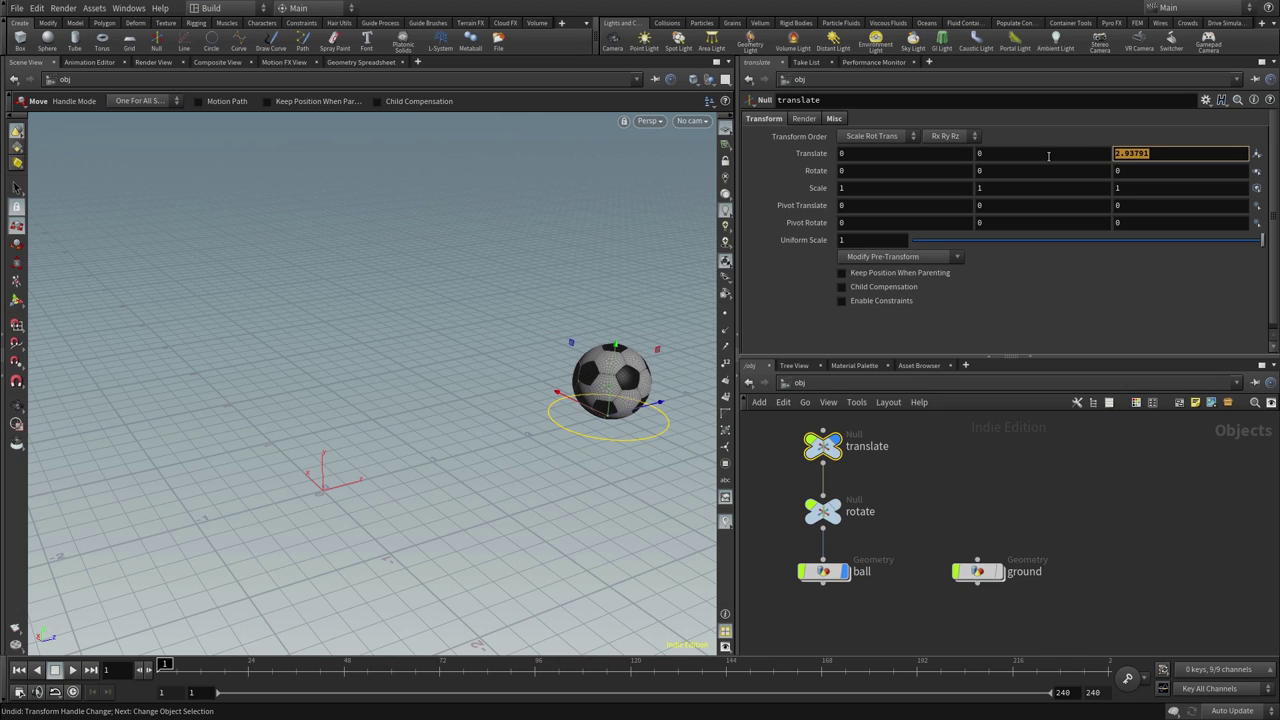
type("3")
key("Return")
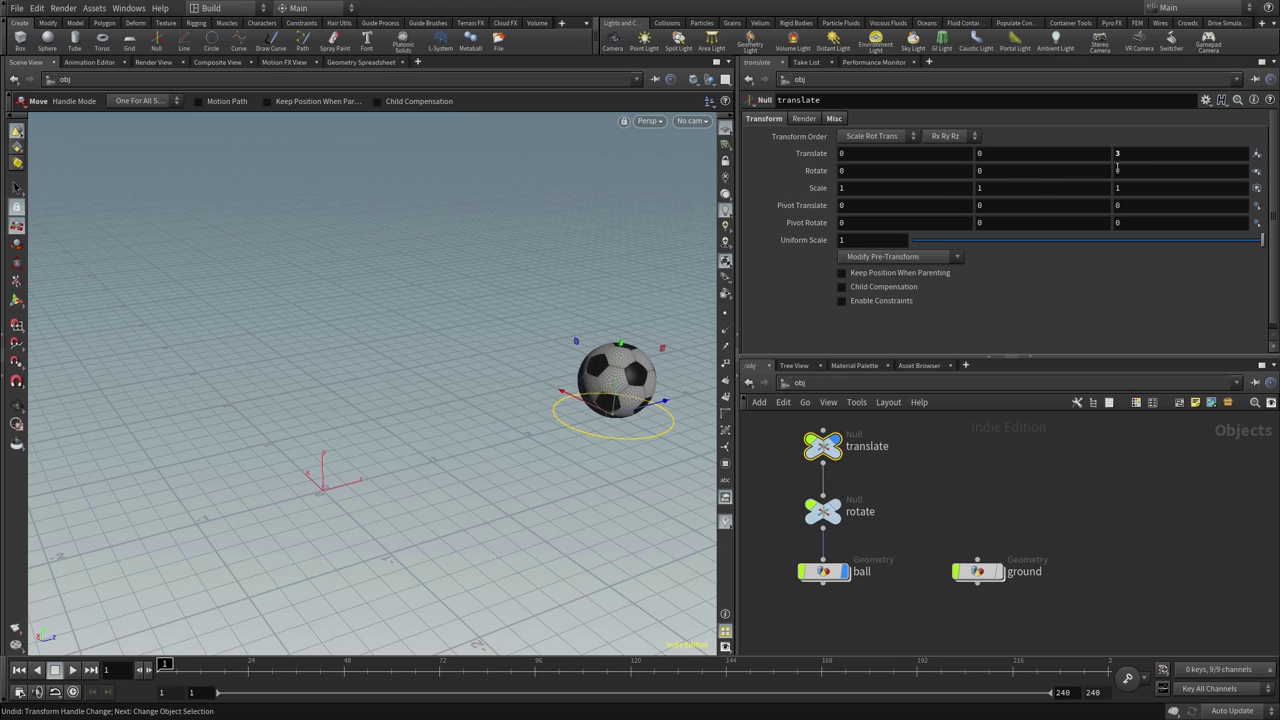
left_click(894, 153)
left_click(1024, 153)
left_click(1131, 150)
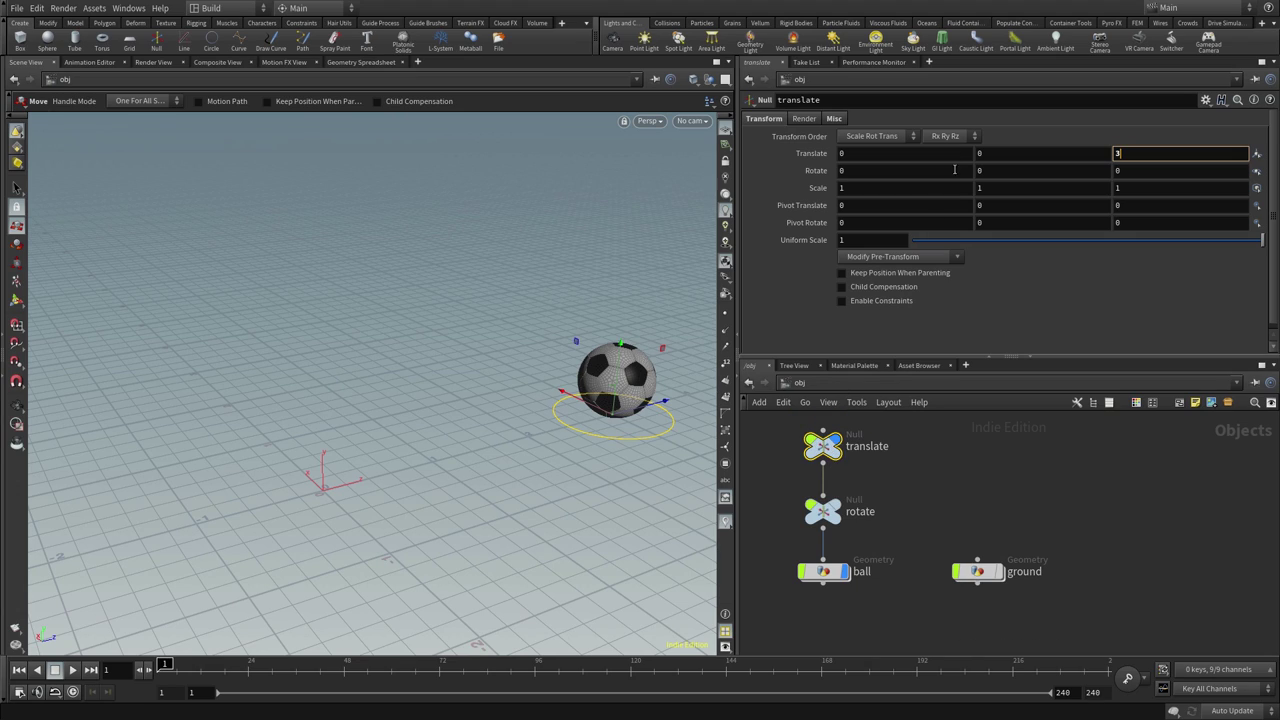
key("Tab")
key("Tab")
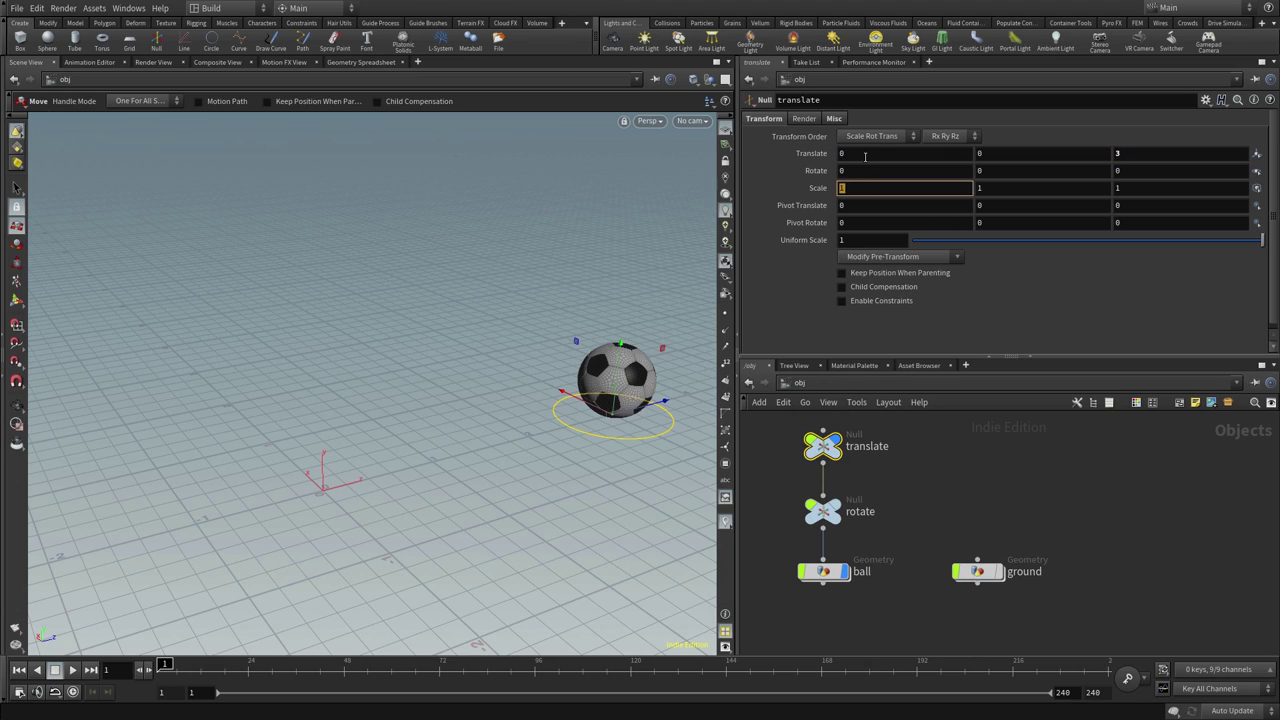
- Check the Translate X, Y and Z values, then key Translate Z at 3 on frame 1
left_click(1142, 152)
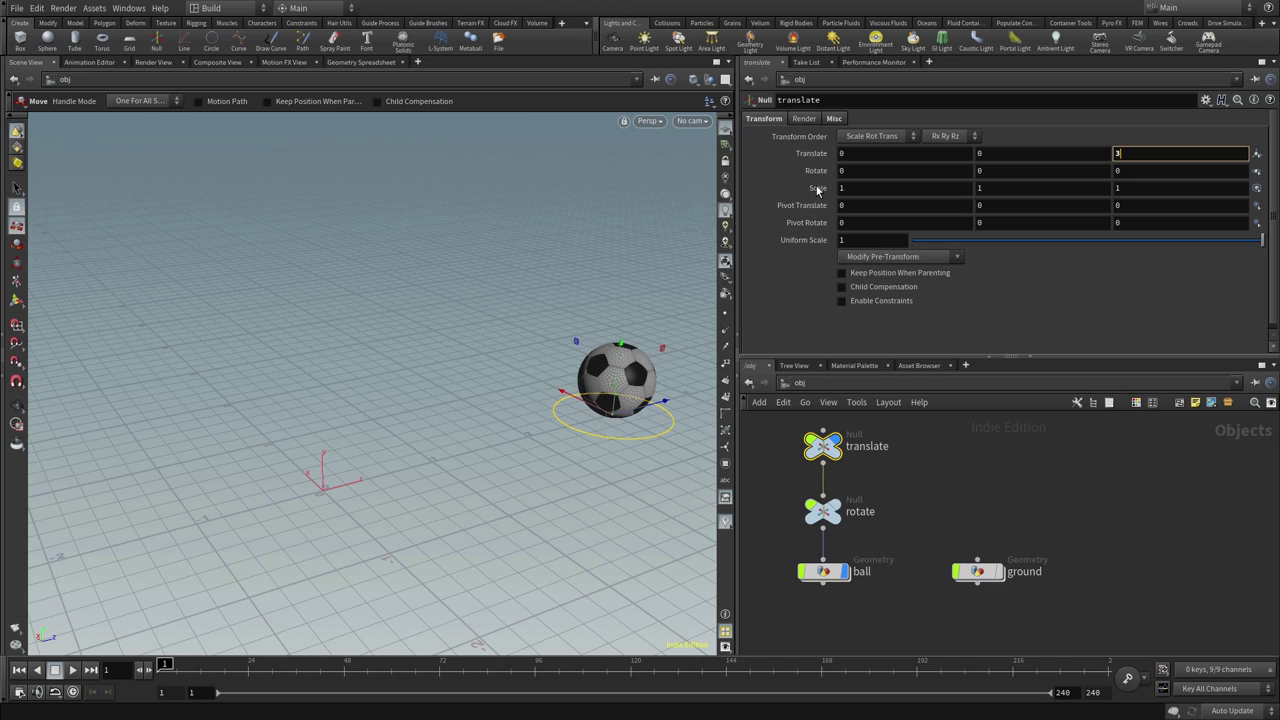
left_click(865, 187)
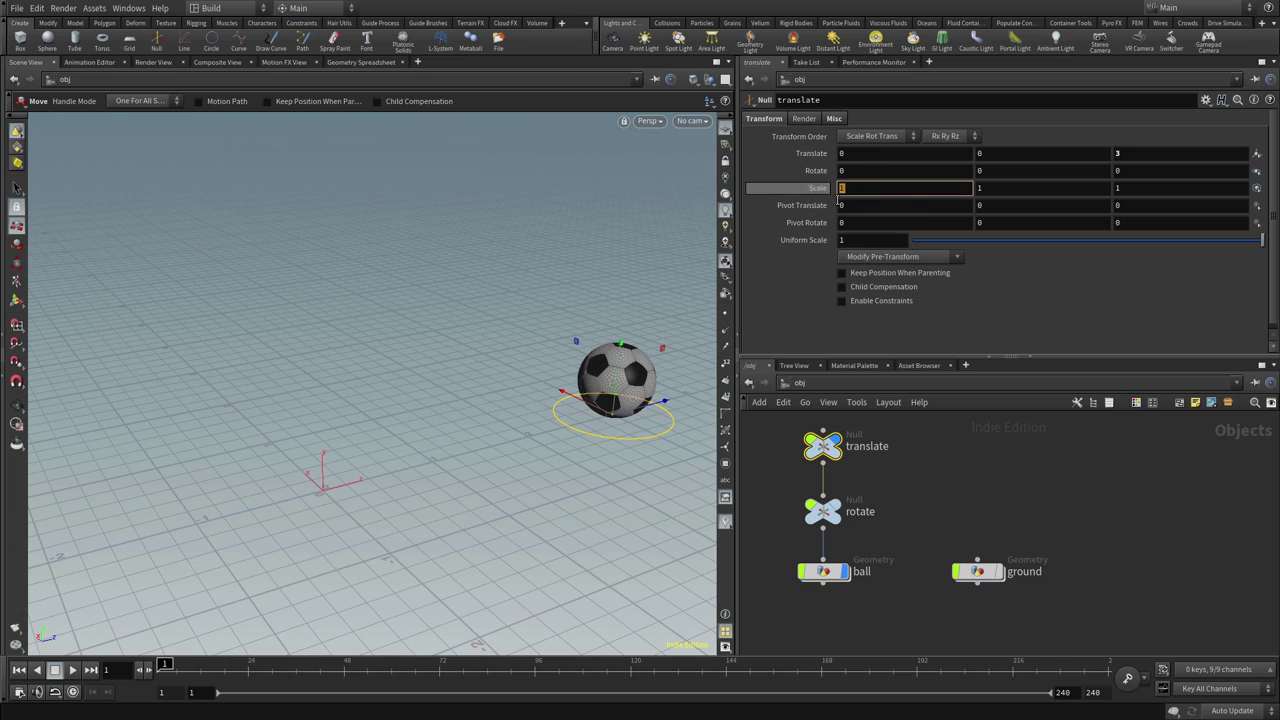
left_click(917, 155)
left_click(1007, 153)
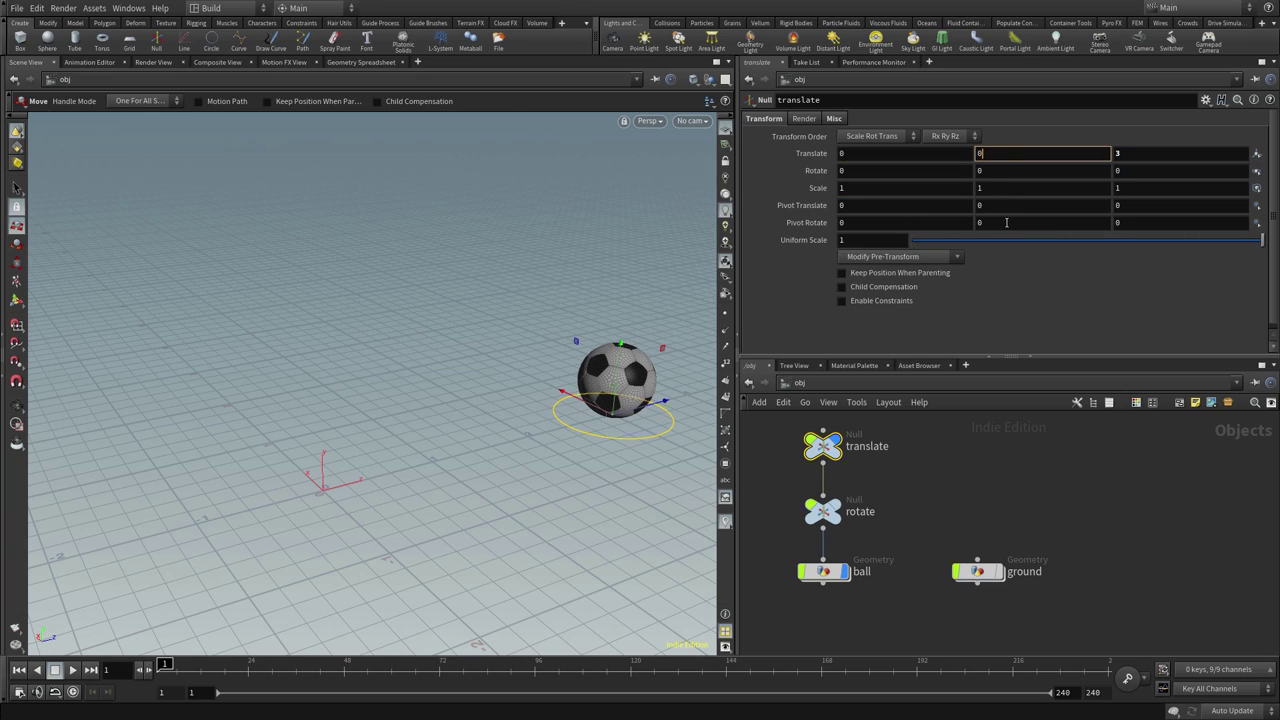
left_click(1136, 155)
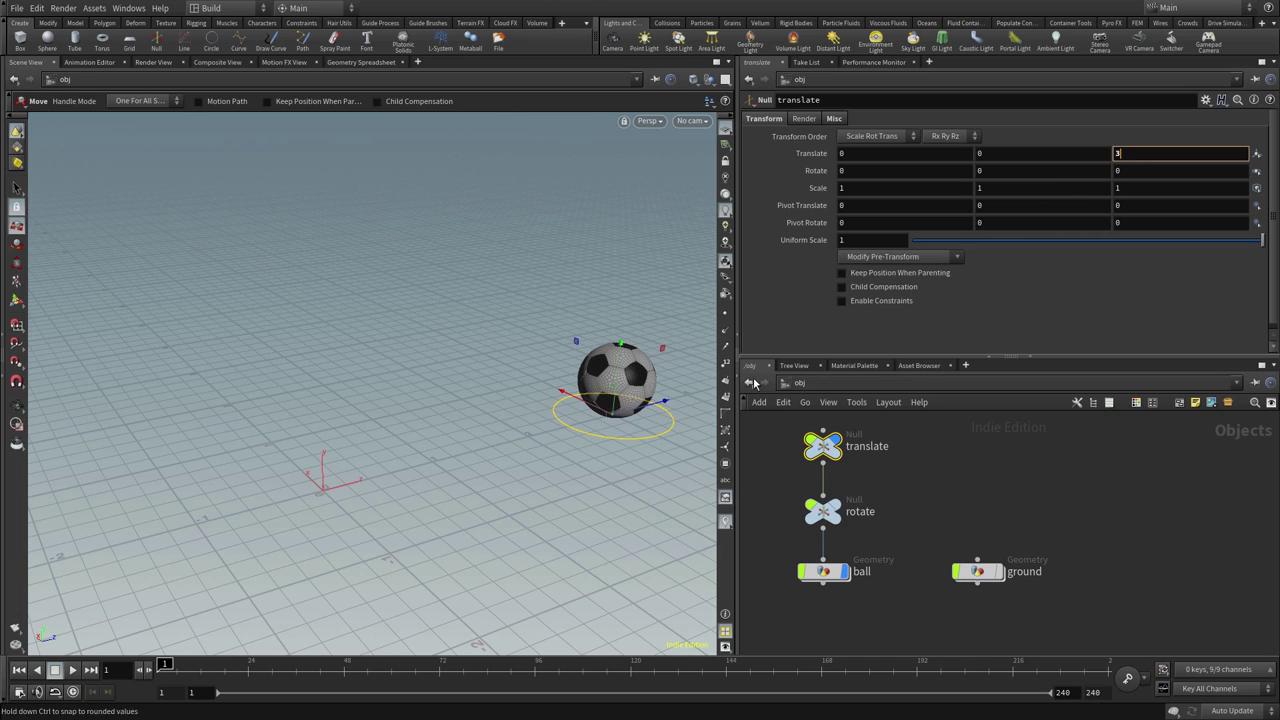
right_click(1127, 152)
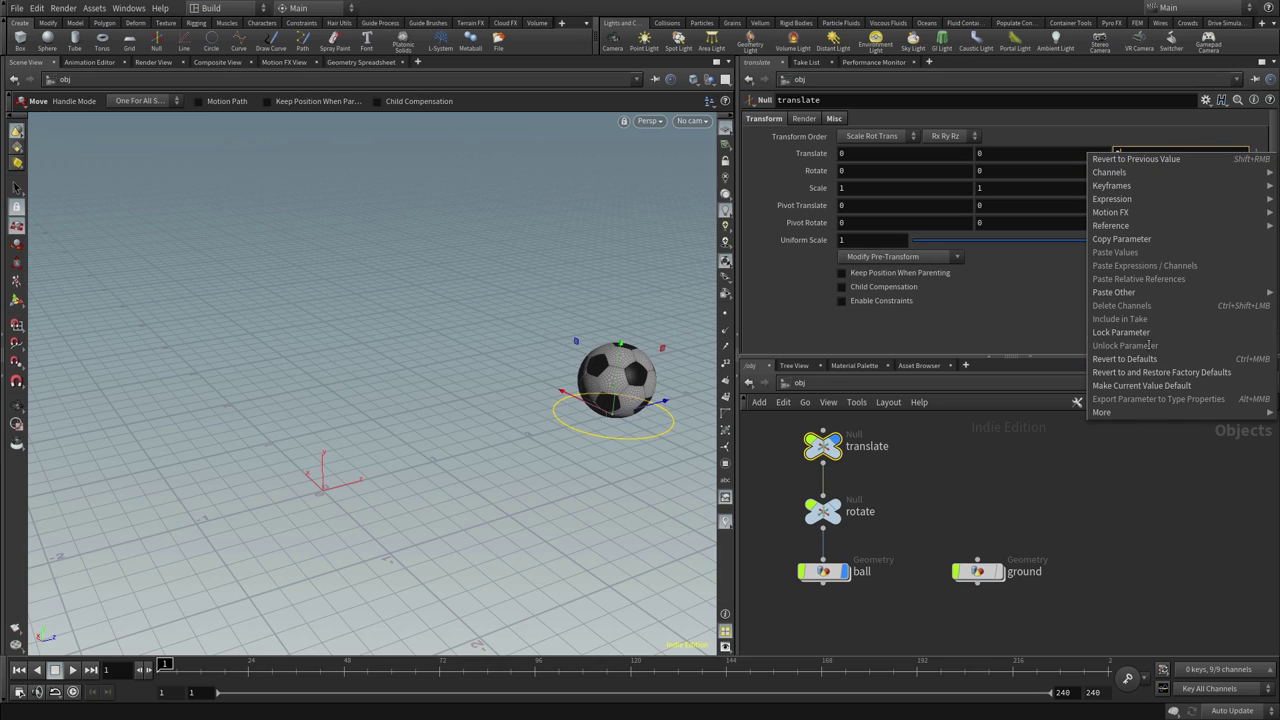
mouse_move(1112, 186)
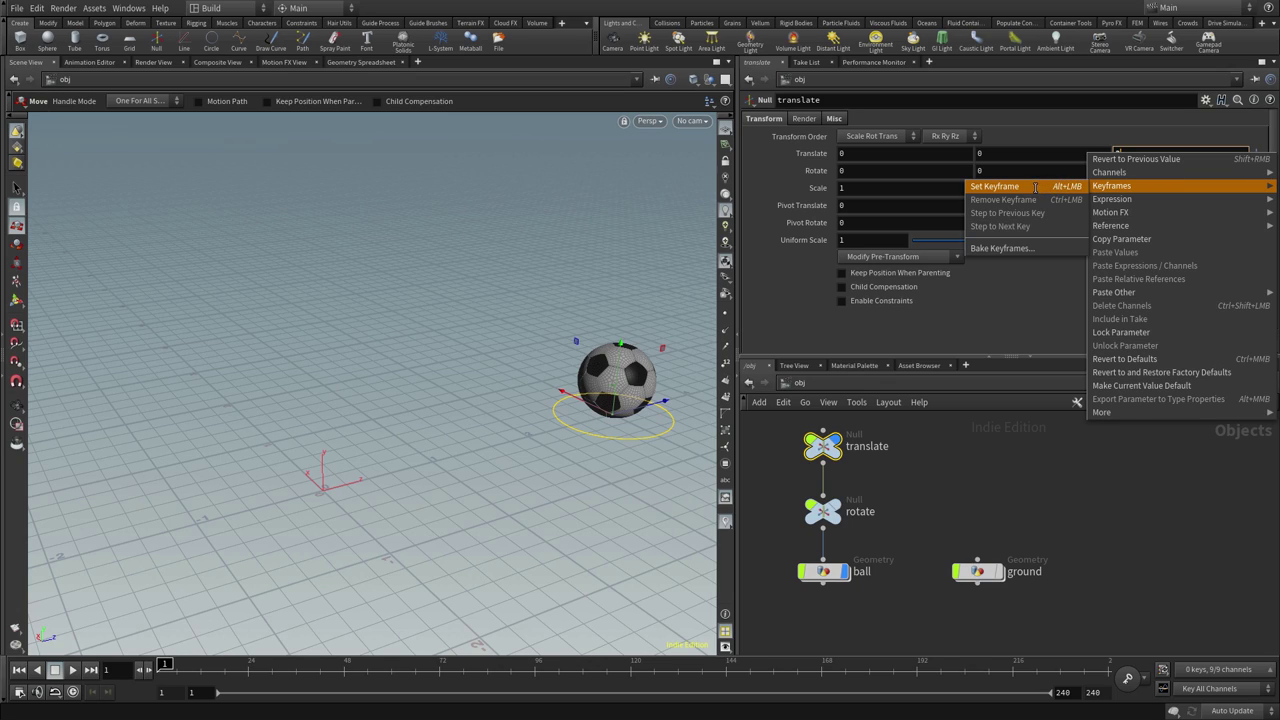
left_click(1035, 187)
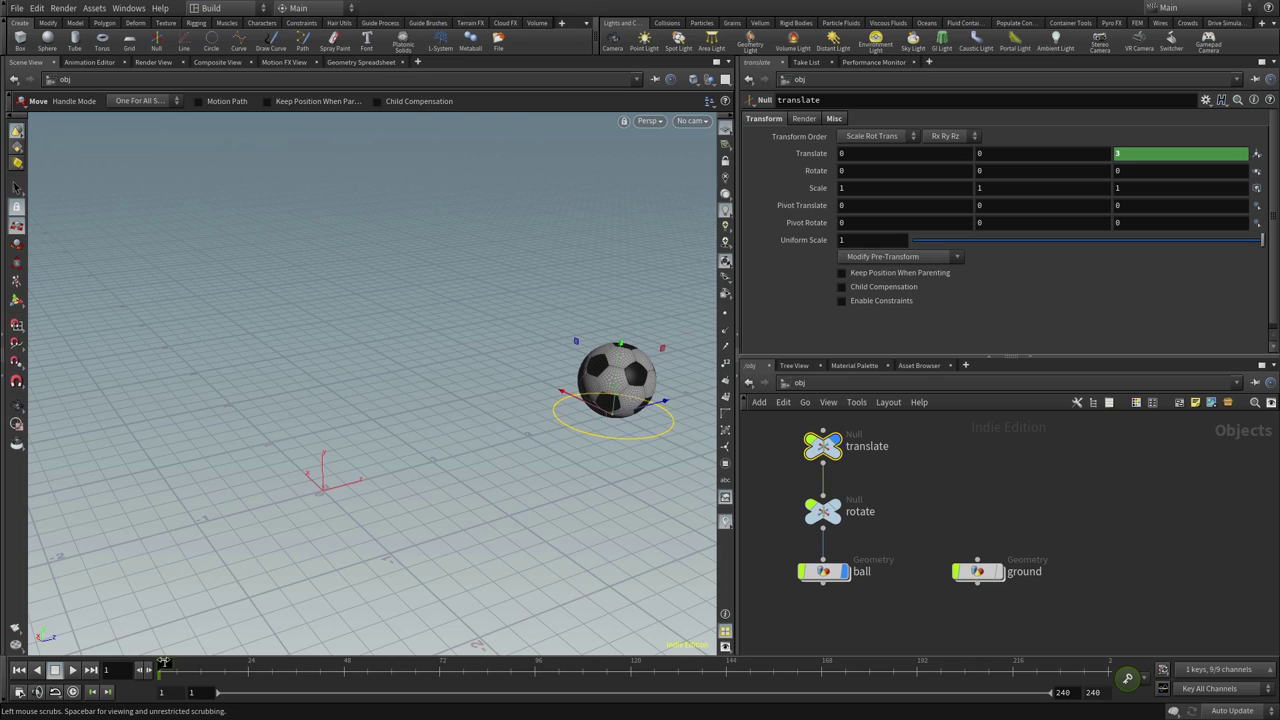
left_click(166, 664)
left_click_drag(183, 663, 156, 663)
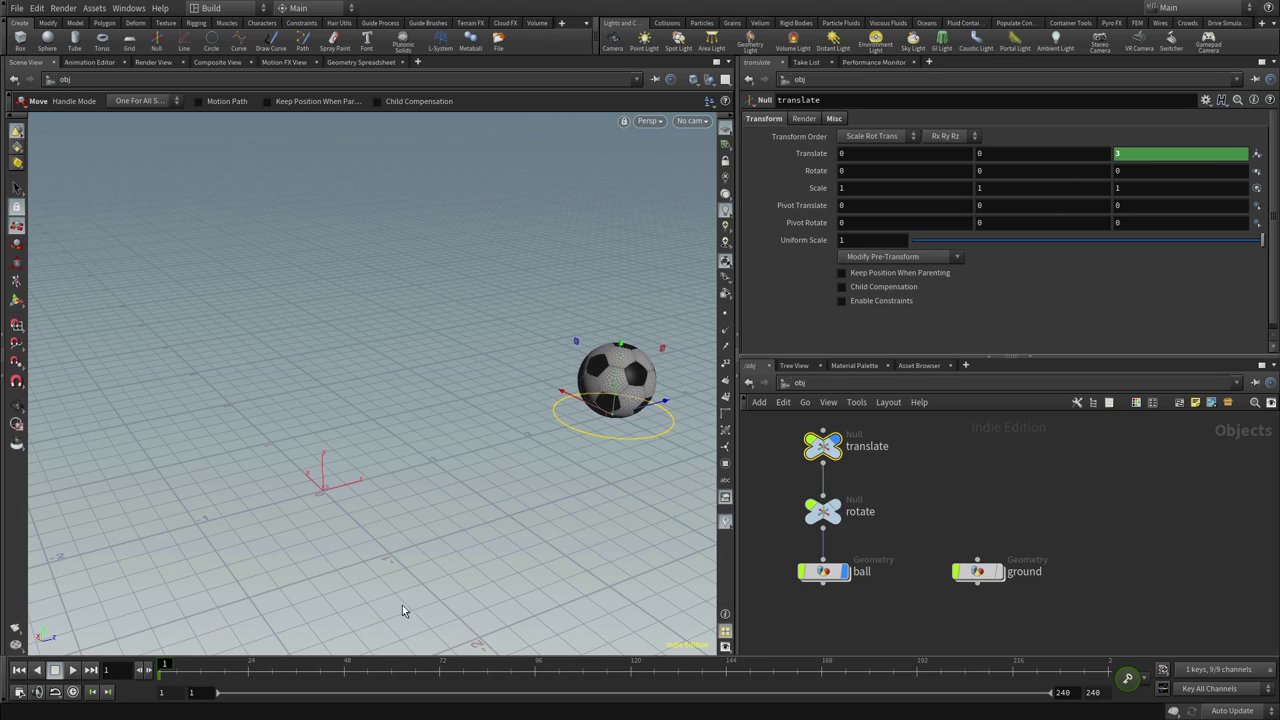
left_click(176, 663)
left_click_drag(176, 663, 181, 663)
left_click_drag(178, 663, 150, 669)
- In Global Animation Options, set FPS to 30 and End frame to 150, then apply and close
left_click(16, 692)
left_click_drag(110, 487, 331, 275)
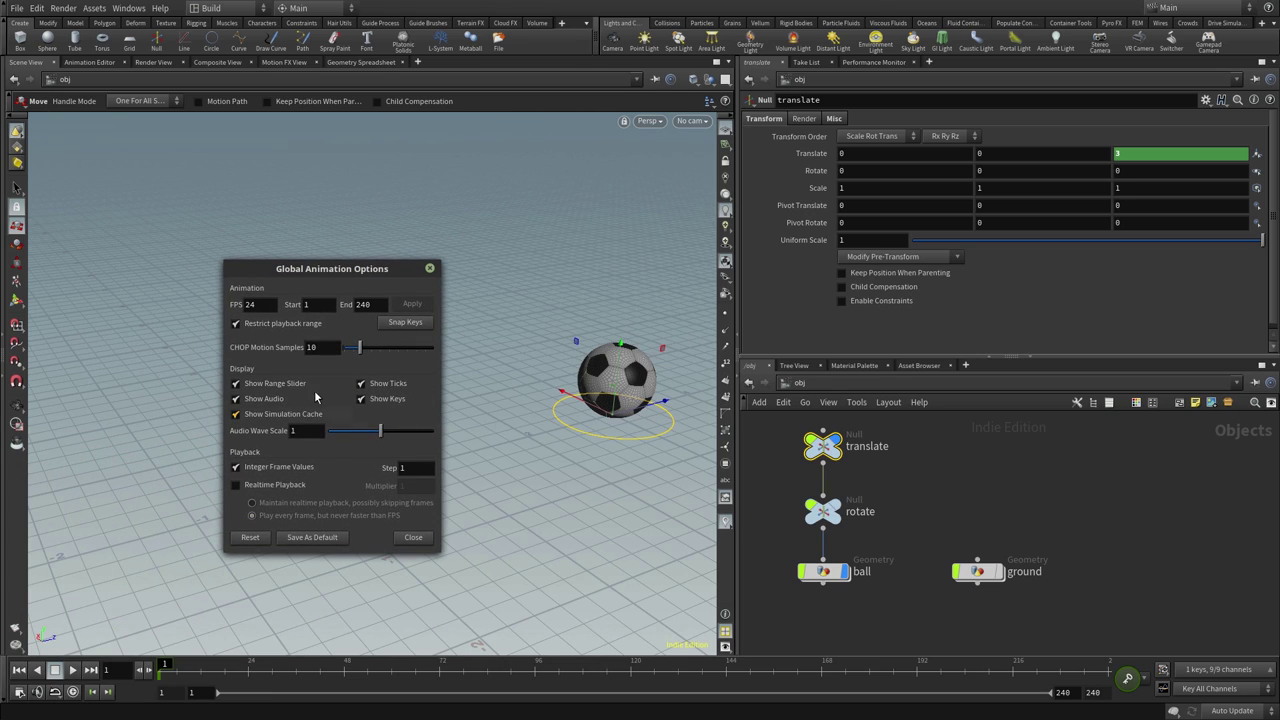
double_click(250, 299)
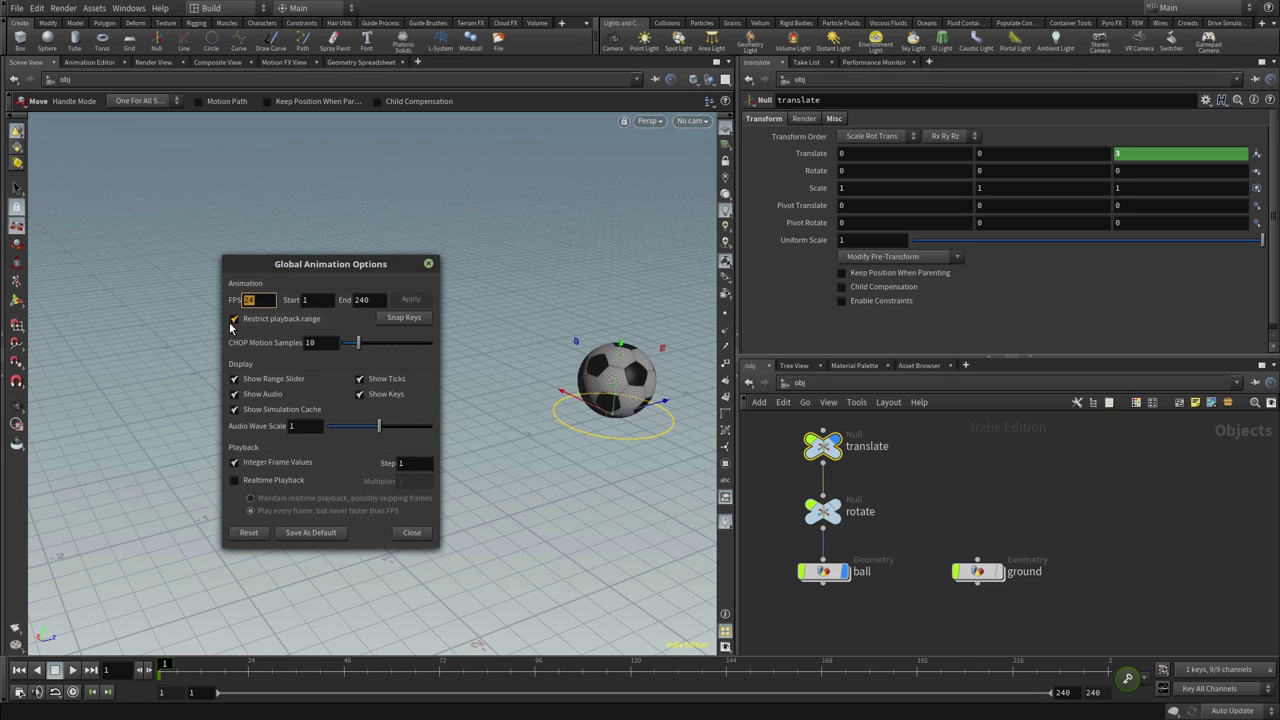
type("30")
key("Tab")
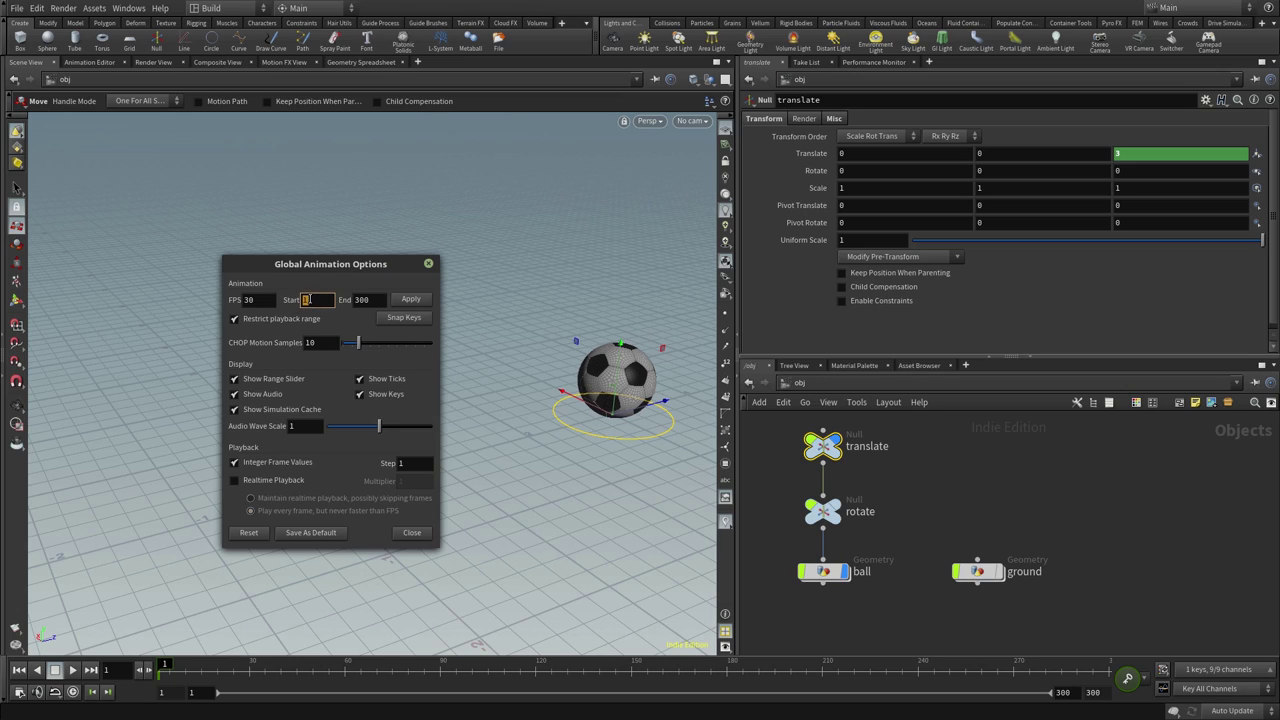
left_click(373, 300)
type("150")
key("Tab")
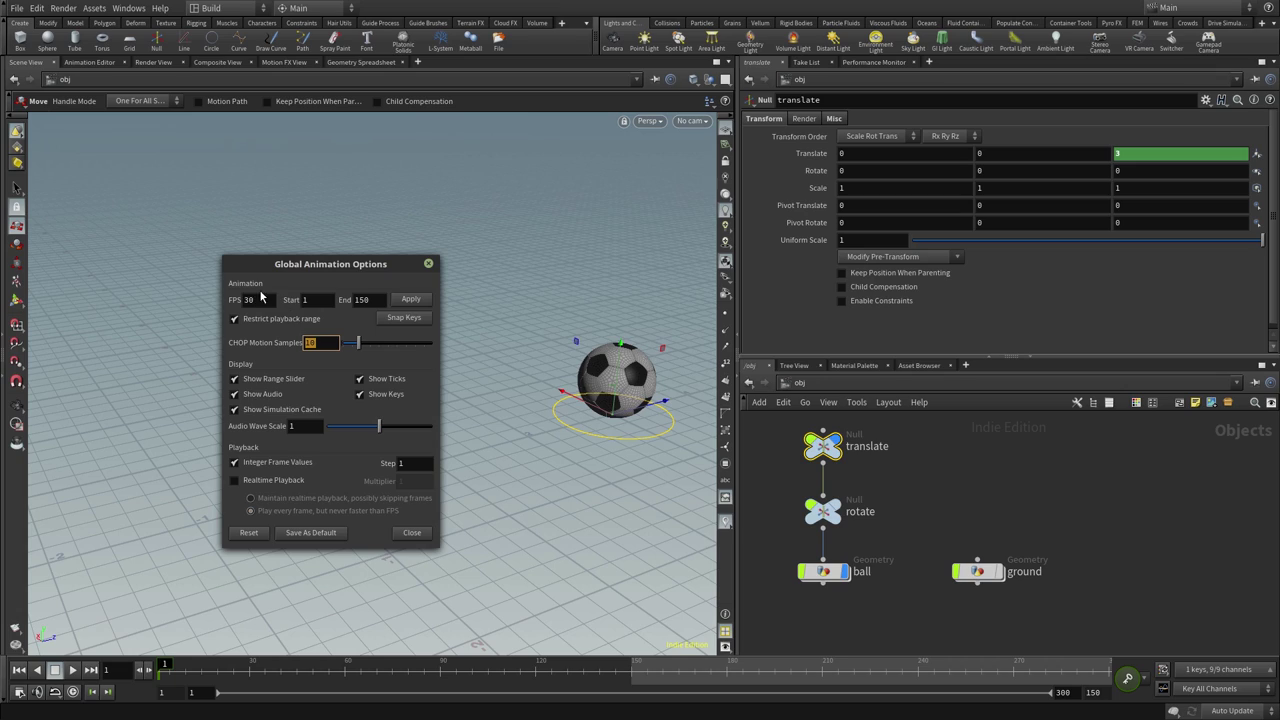
left_click(371, 299)
left_click(371, 299)
left_click(410, 299)
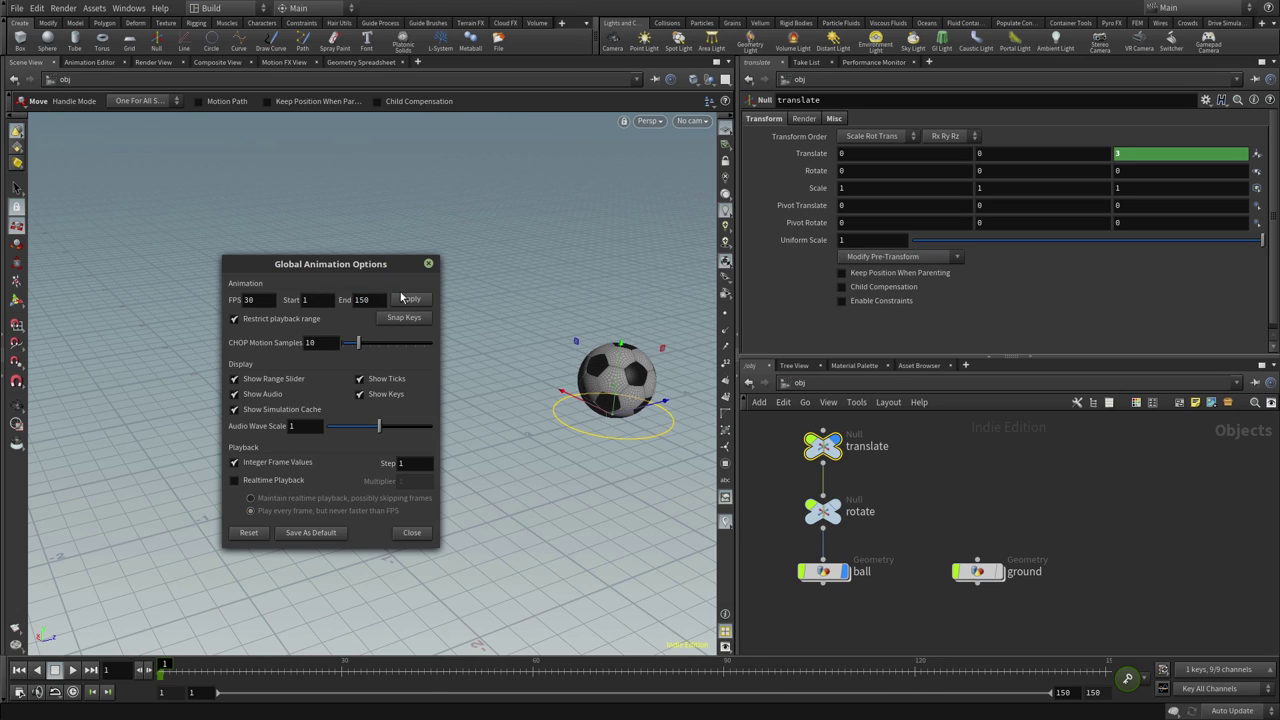
left_click(412, 533)
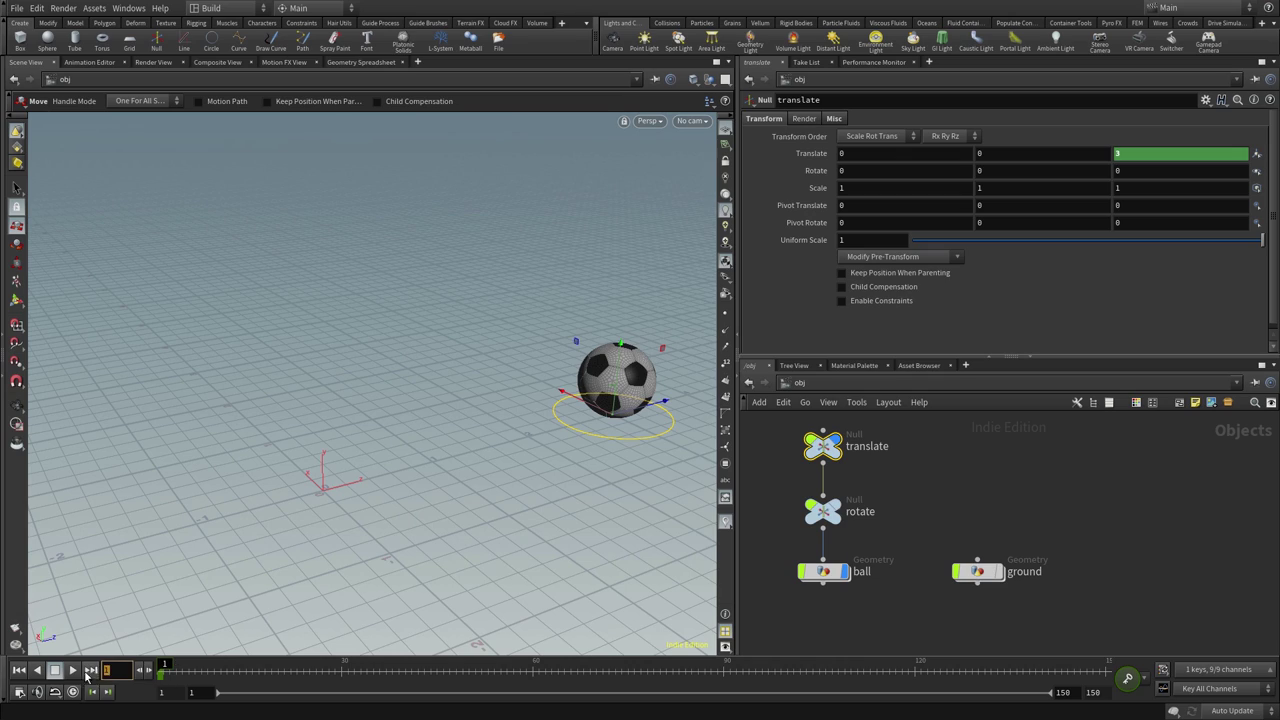
- Scrub to frame 150, drag the ball toward negative Z, and enter Translate Z -3
left_click(1068, 693)
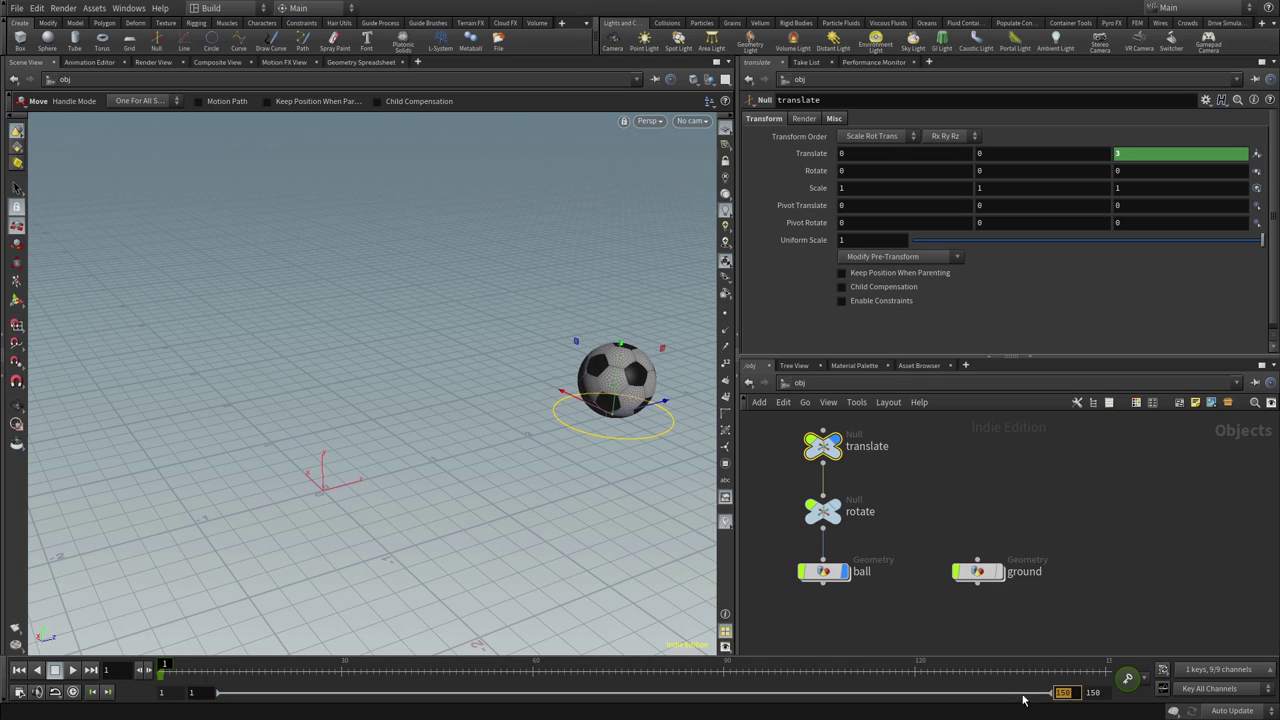
left_click(165, 667)
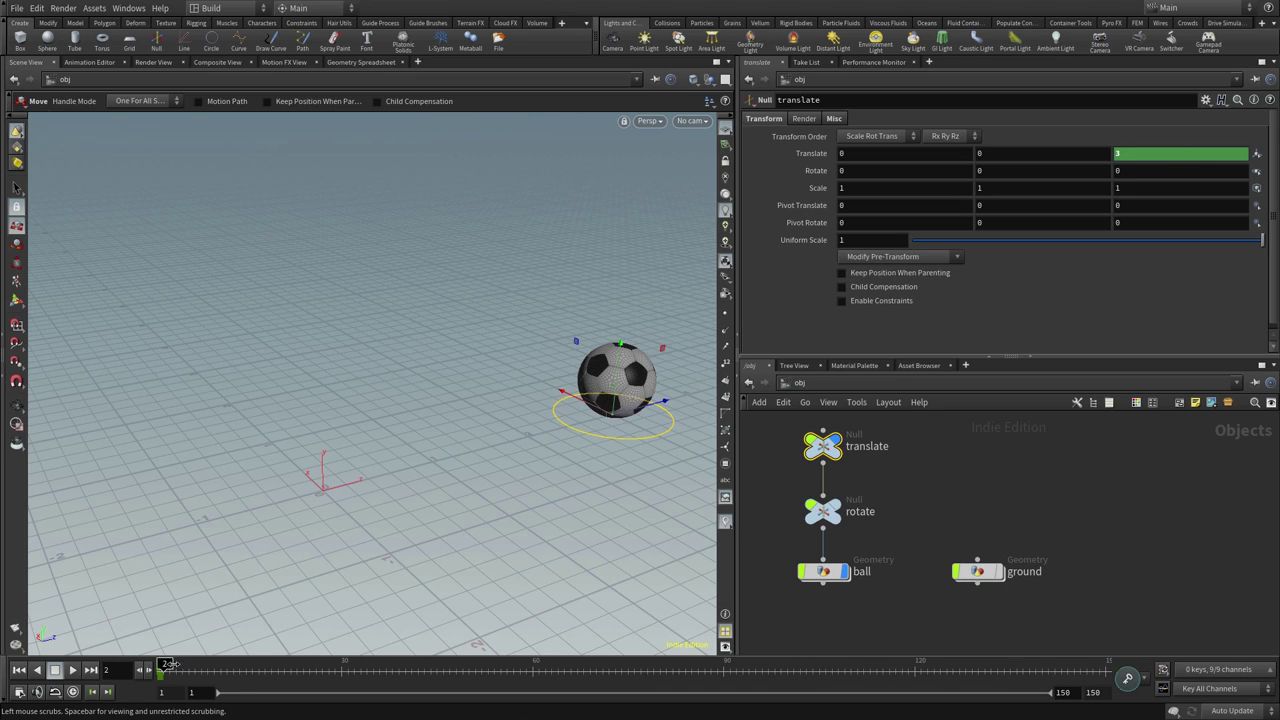
left_click_drag(620, 643, 1103, 664)
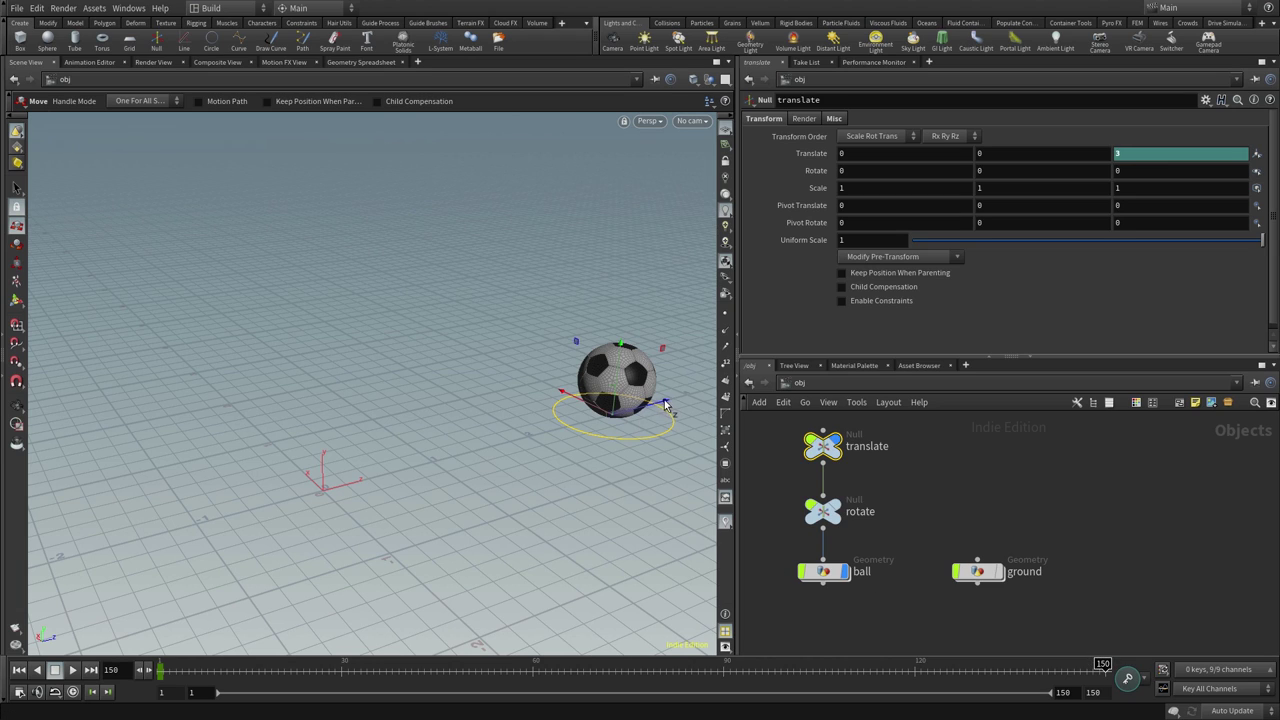
left_click_drag(666, 404, 191, 603)
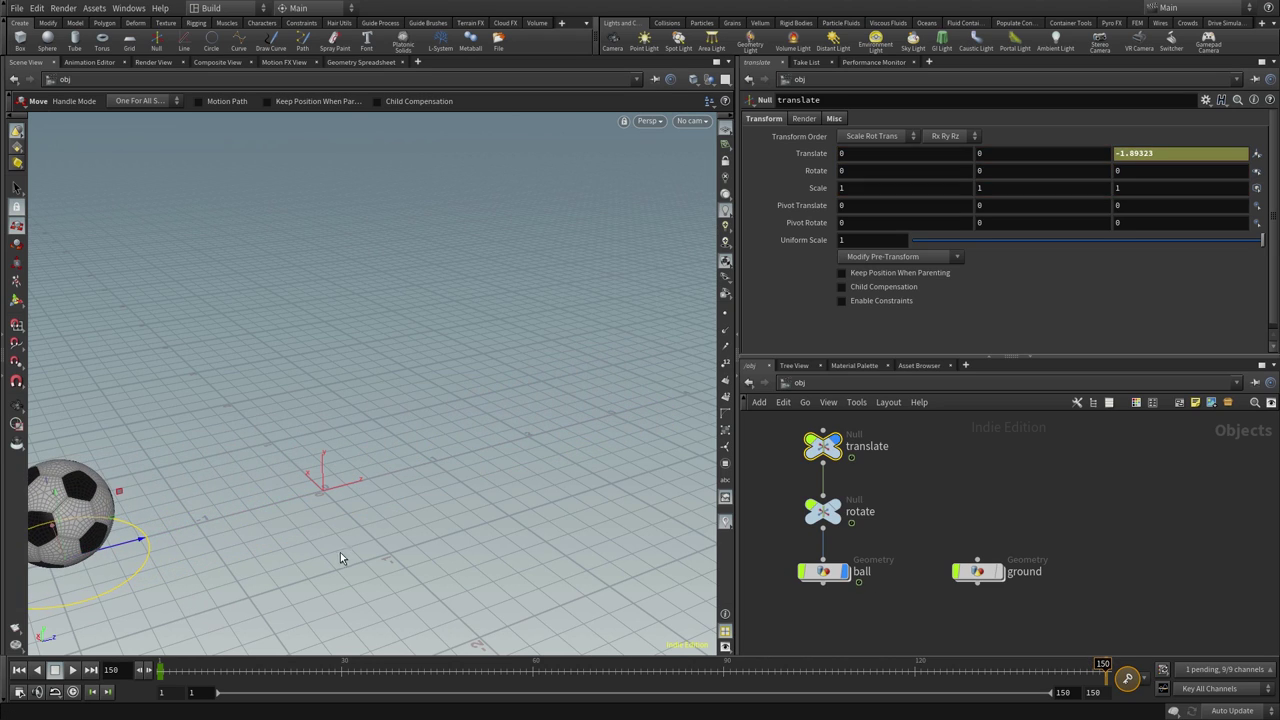
key("Escape")
mouse_move(314, 532)
left_mouse_down()
mouse_move(257, 517)
mouse_move(142, 530)
left_mouse_up()
key("t")
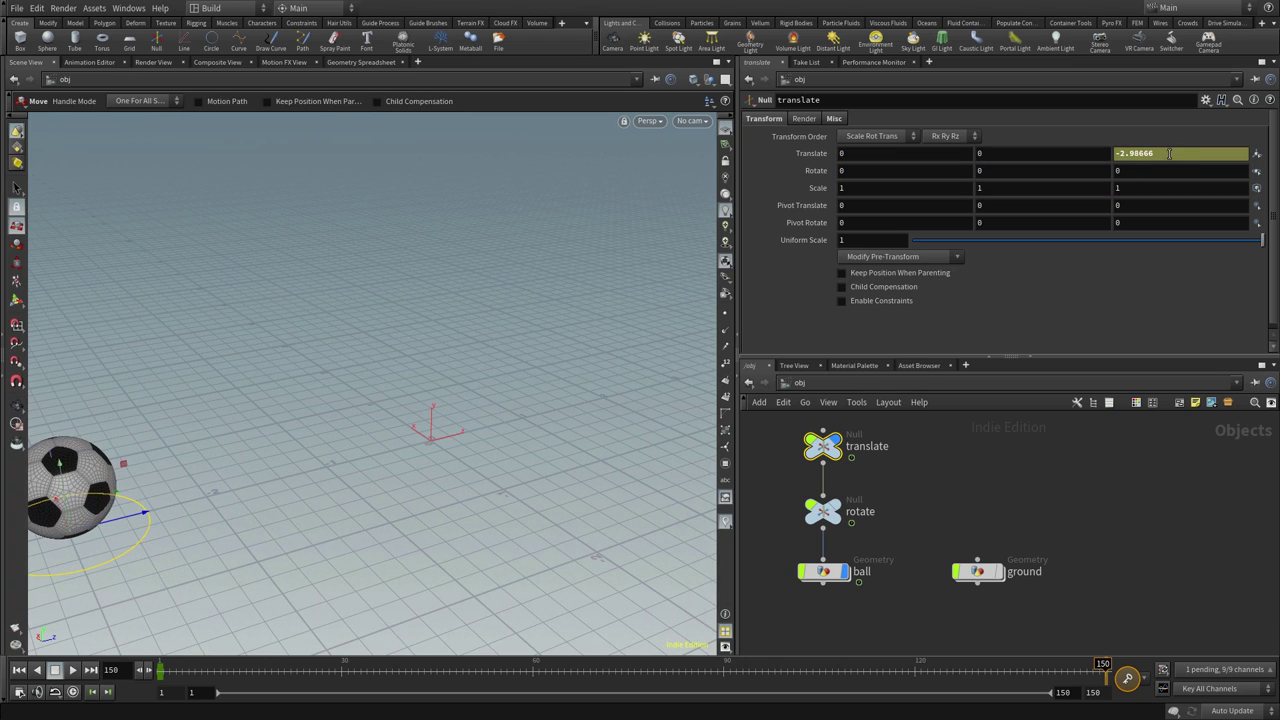
type("-3")
key("Return")
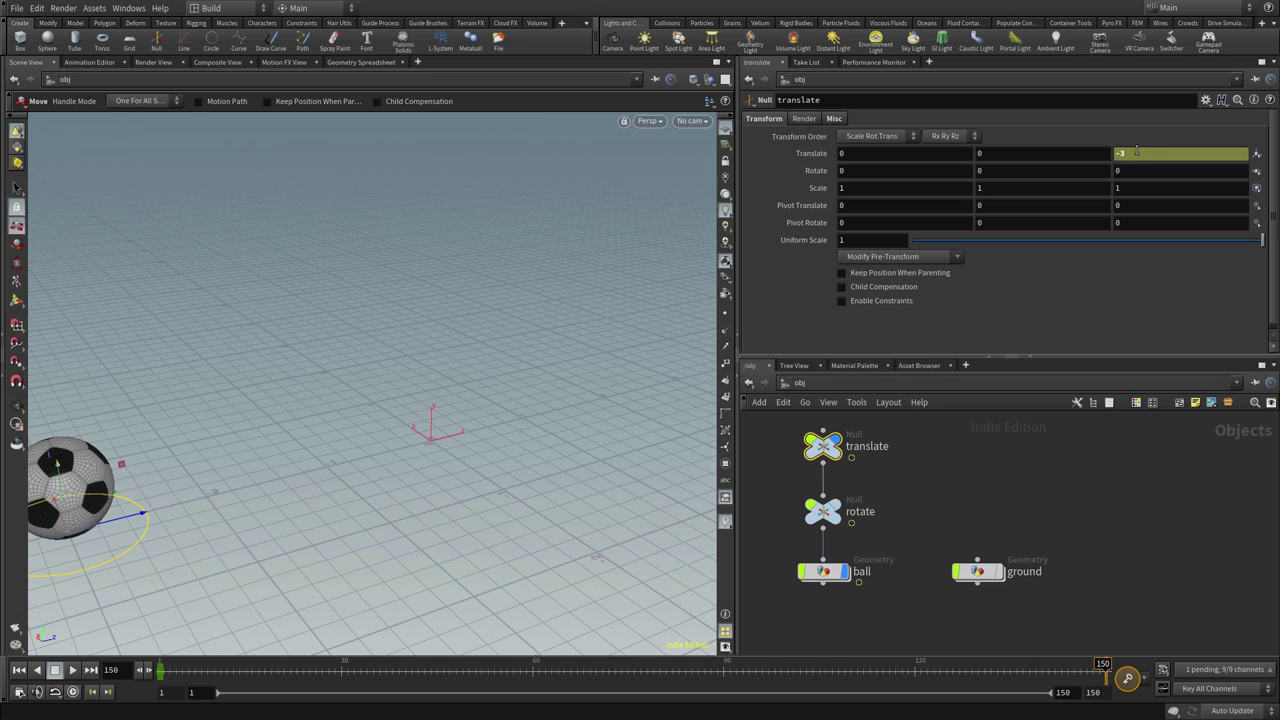
- Key Translate Z at -3 on frame 150, then scrub the timeline back to frame 1
left_click(1136, 153, "alt")
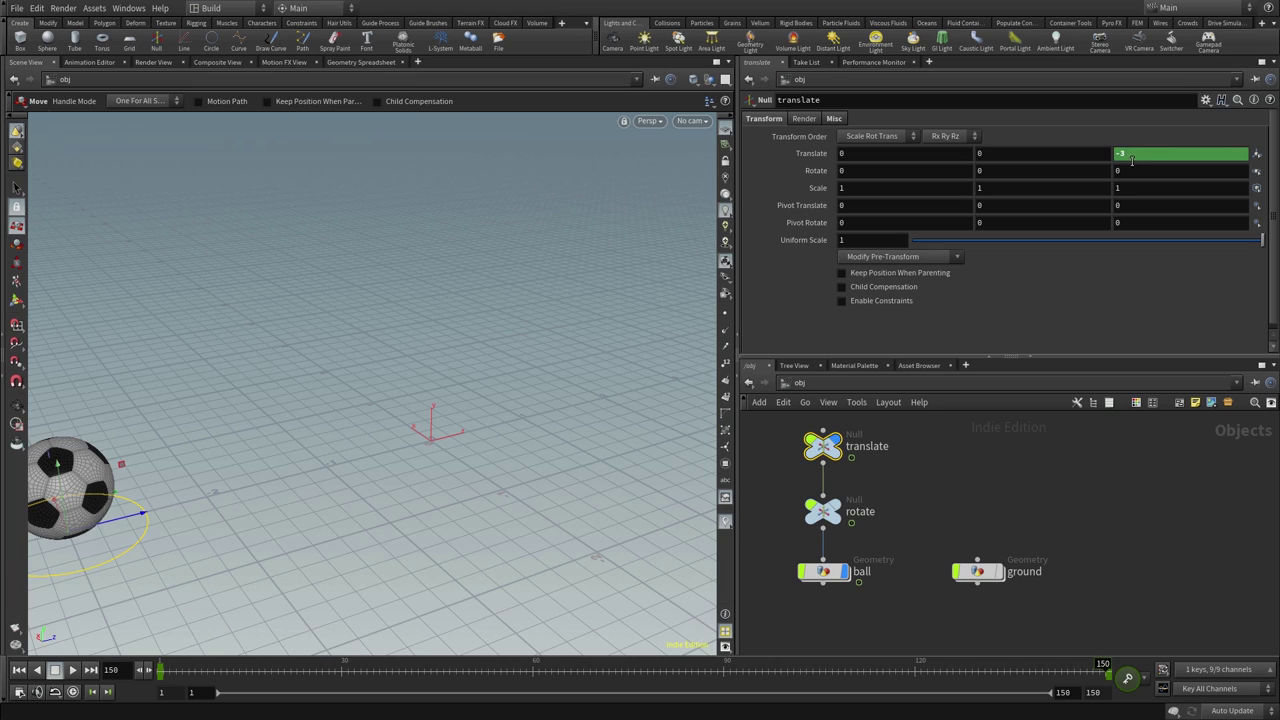
right_click(1132, 156)
mouse_move(1112, 184)
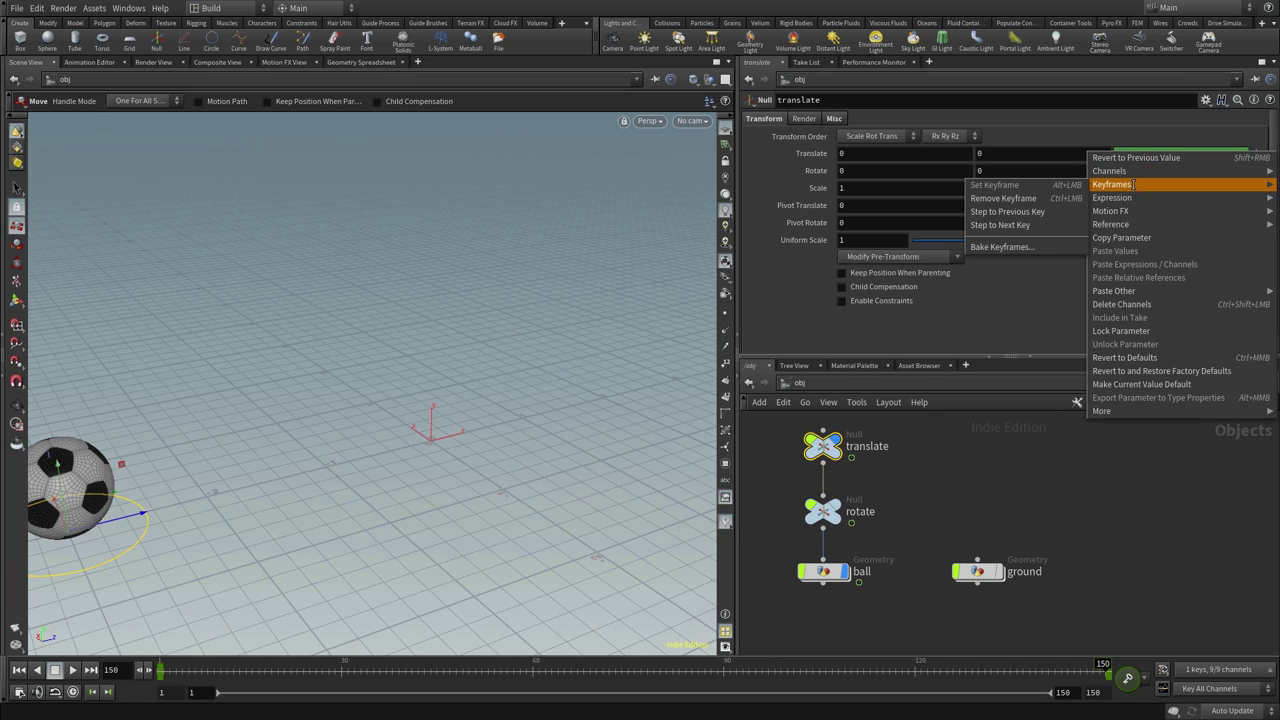
left_click(1062, 126)
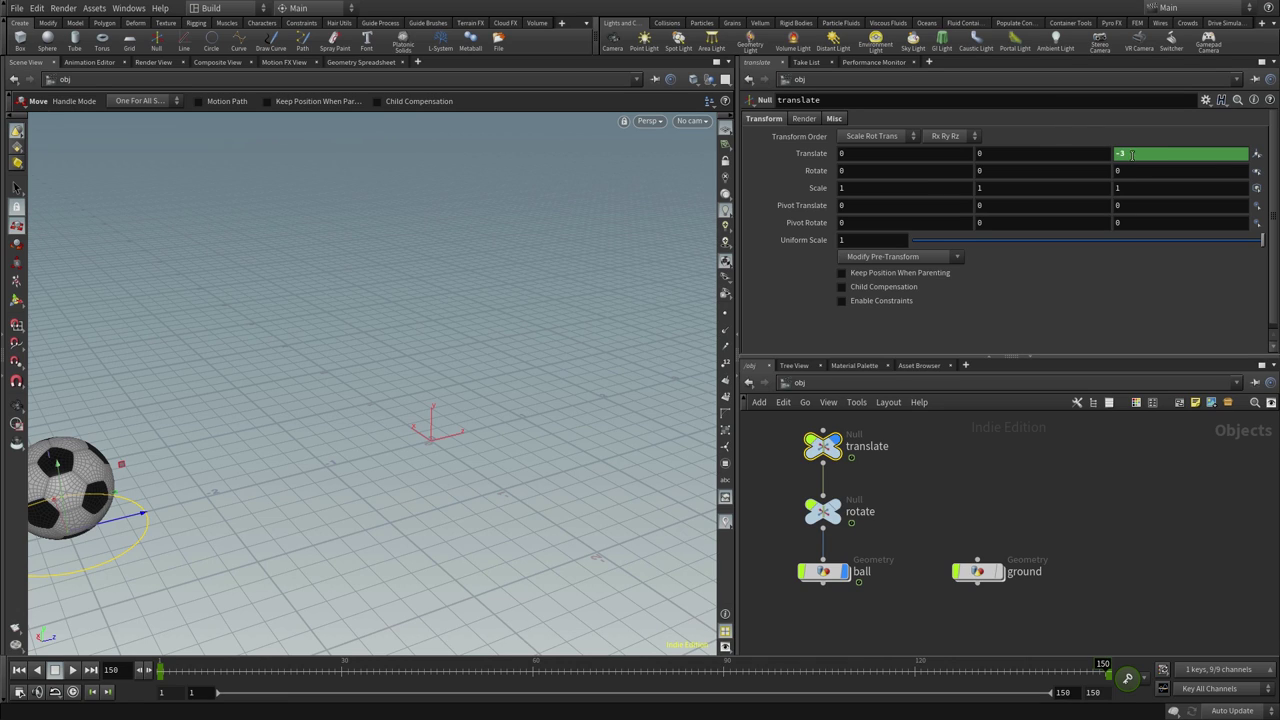
mouse_move(1104, 665)
left_mouse_down()
mouse_move(241, 714)
mouse_move(270, 685)
mouse_move(759, 685)
mouse_move(158, 691)
left_mouse_up()
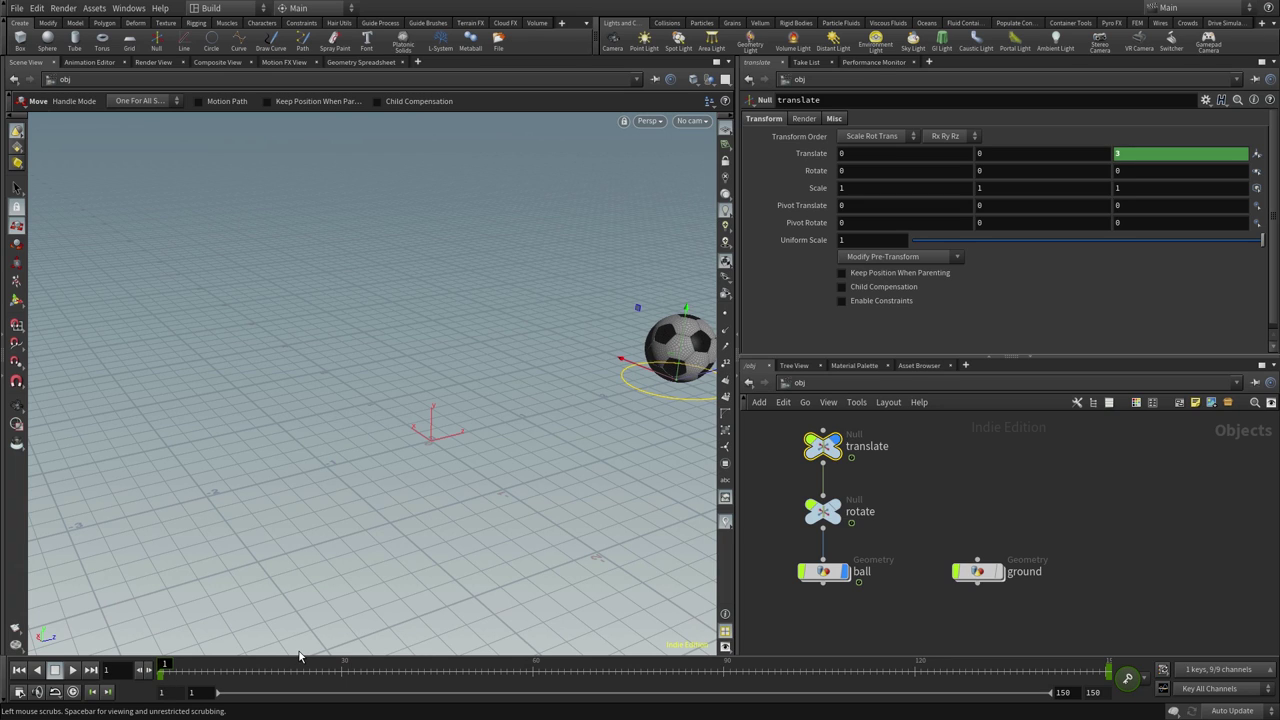
- Play the slide, stop it, enable Real Time Toggle, and replay at real-time 30 fps
key("Up")
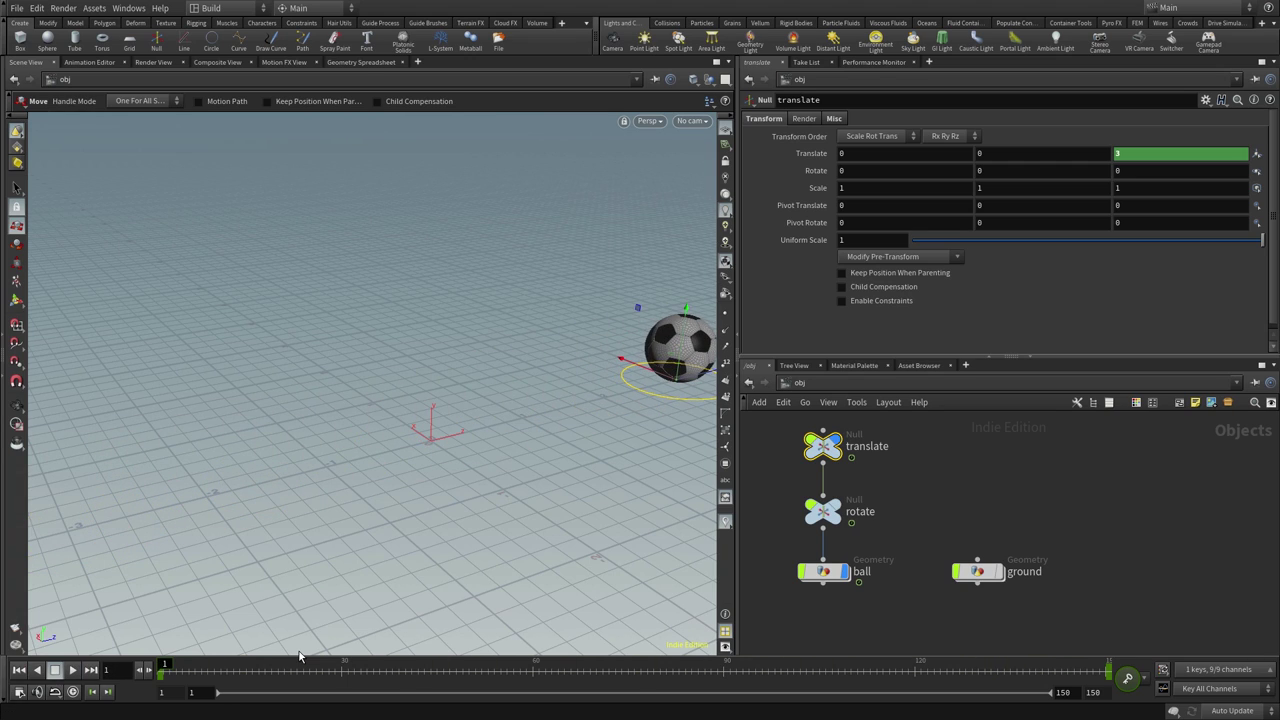
key("Up")
key("Up")
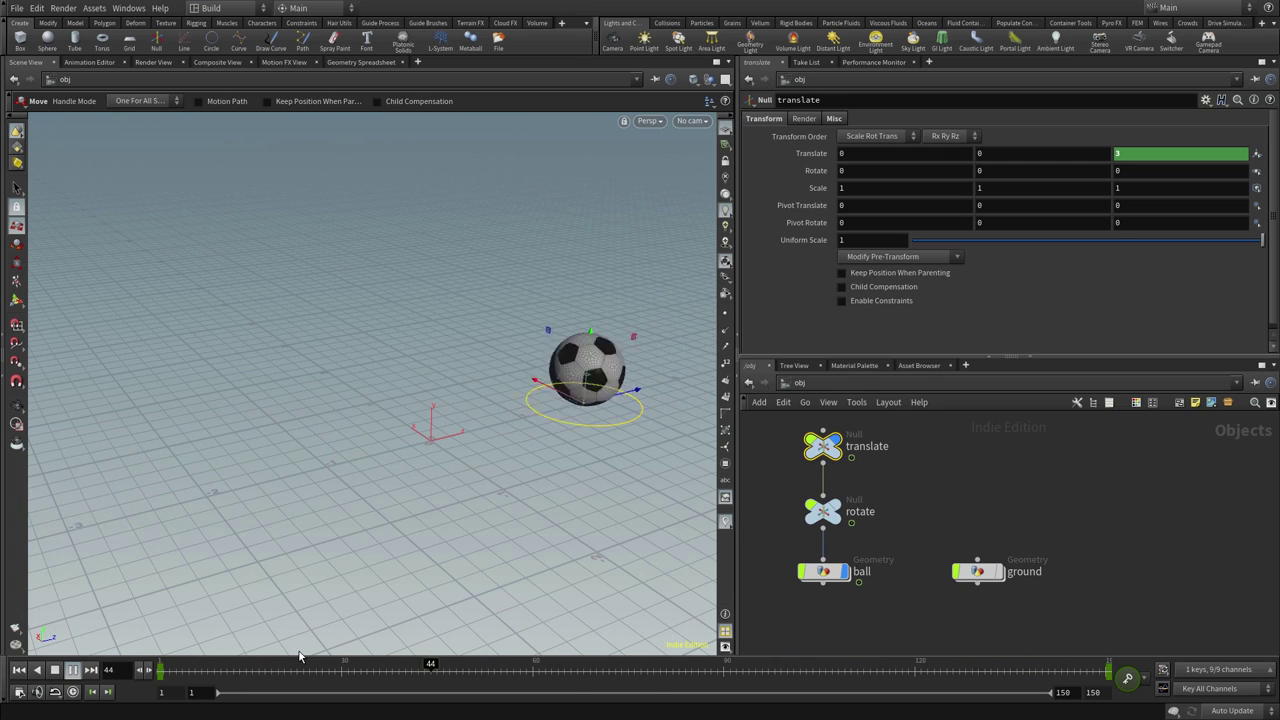
key("Up")
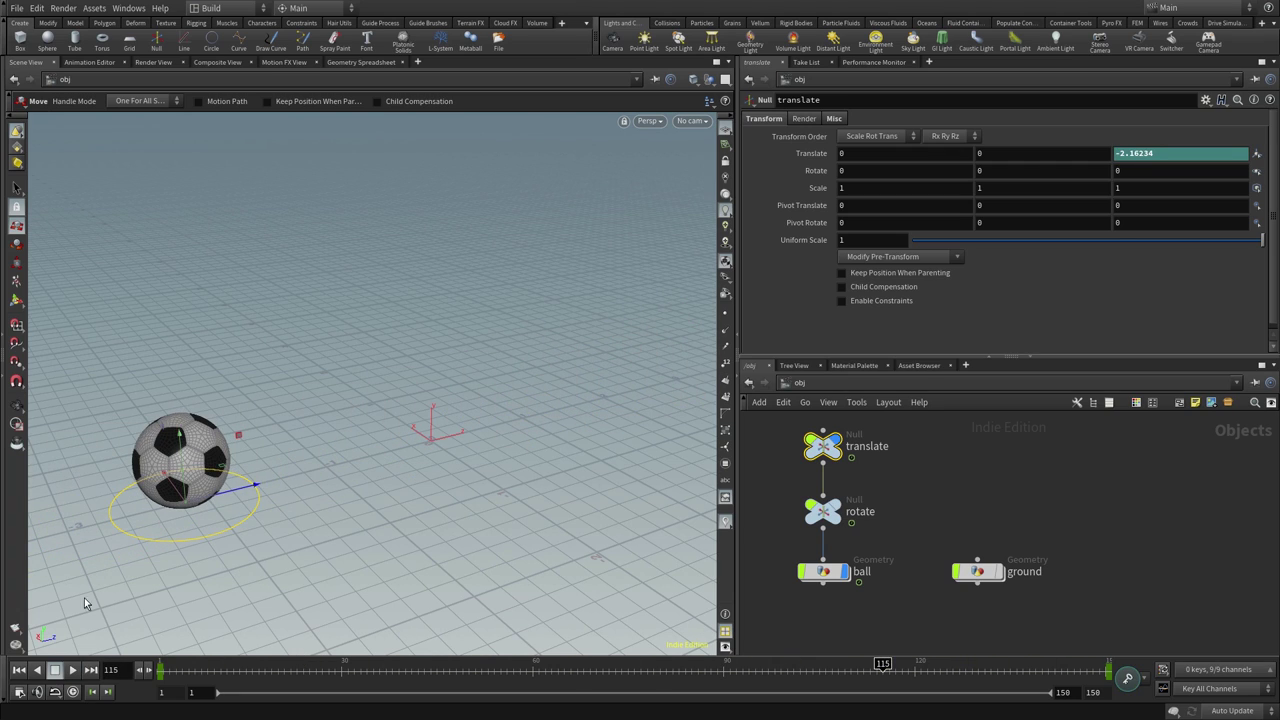
left_click(74, 694)
key("Up")
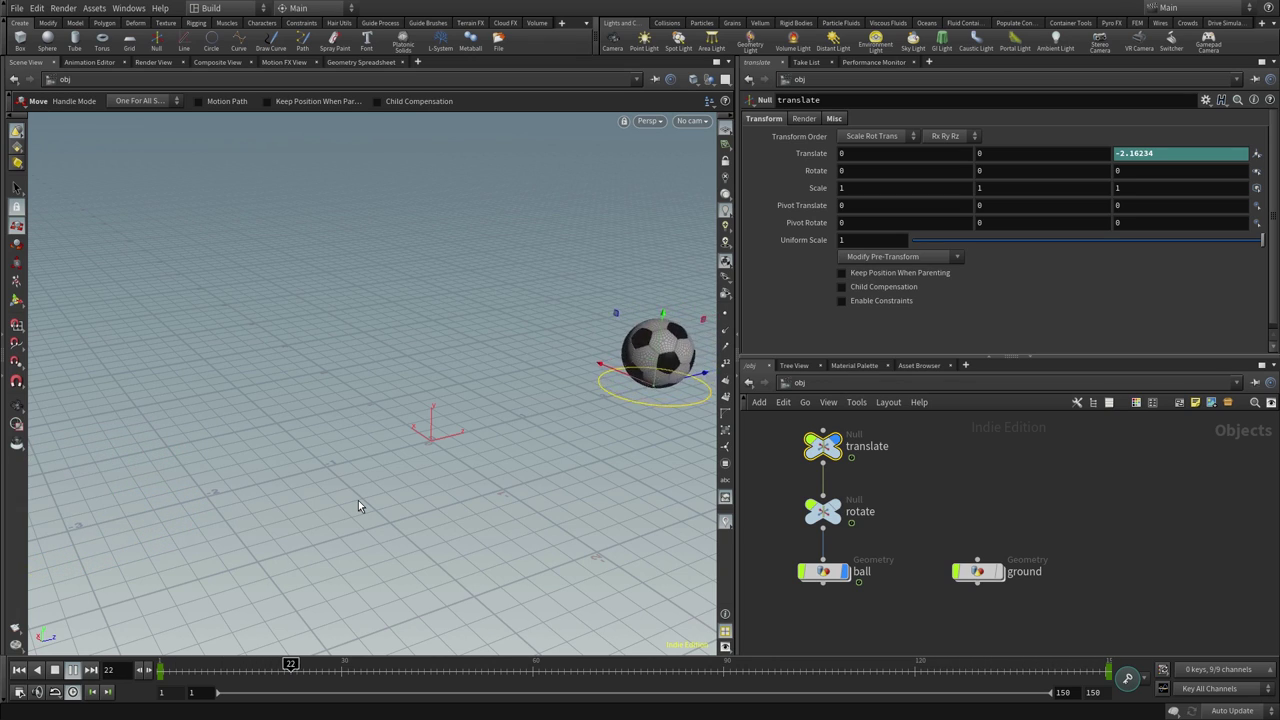
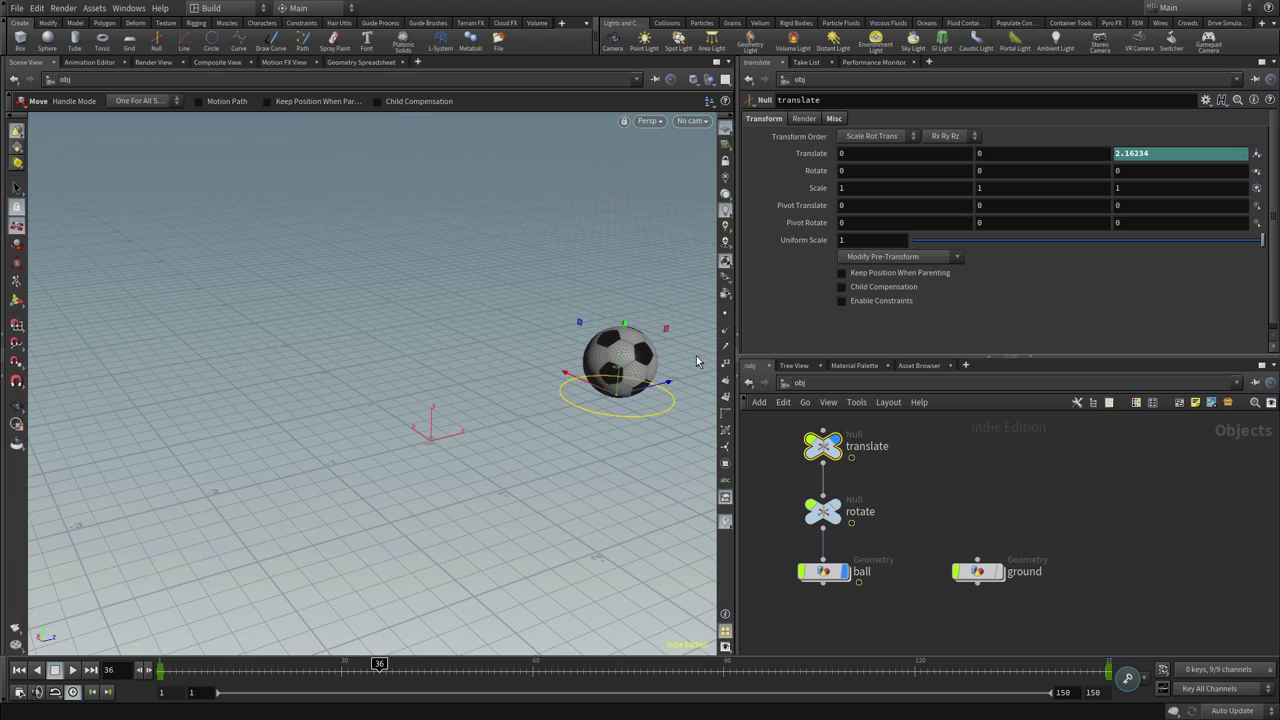
- Frame the translate null's Translate Z curve in the Animation Editor and scrub to review it
left_click(90, 63)
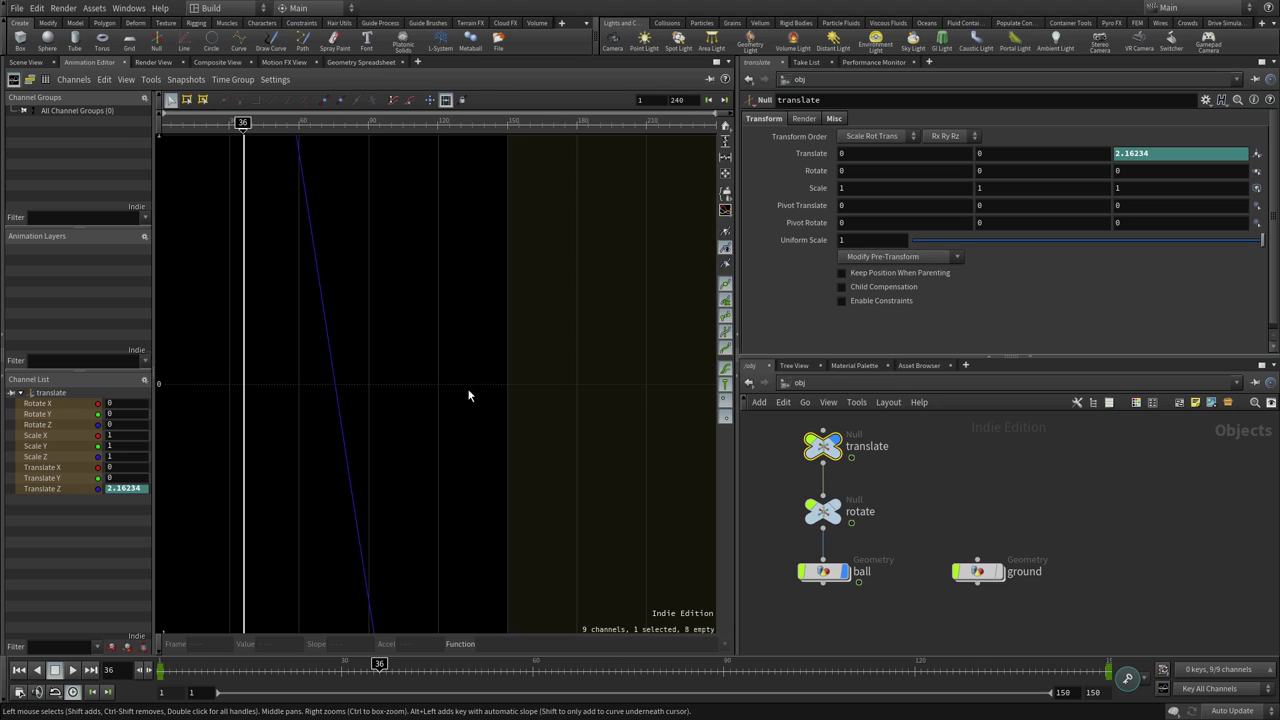
key("h")
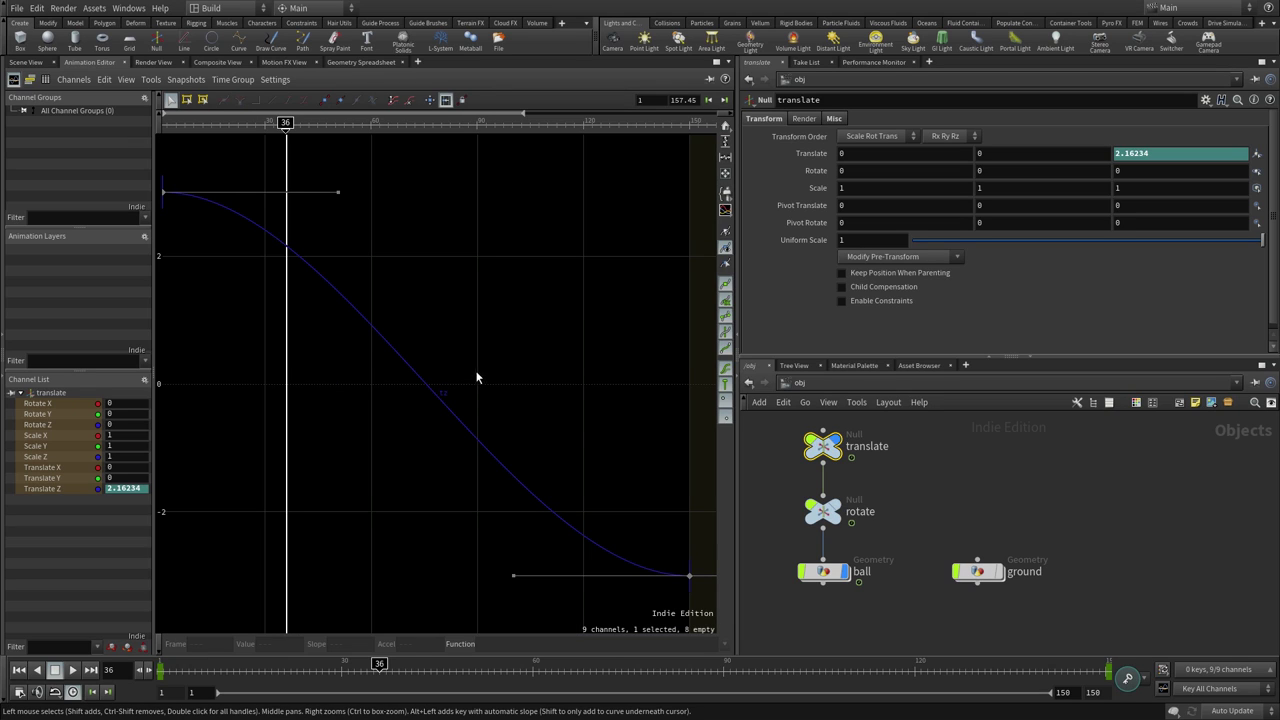
mouse_move(537, 332)
right_mouse_down()
mouse_move(449, 363)
mouse_move(489, 397)
mouse_move(497, 434)
right_mouse_up()
middle_click_drag(497, 434, 480, 363)
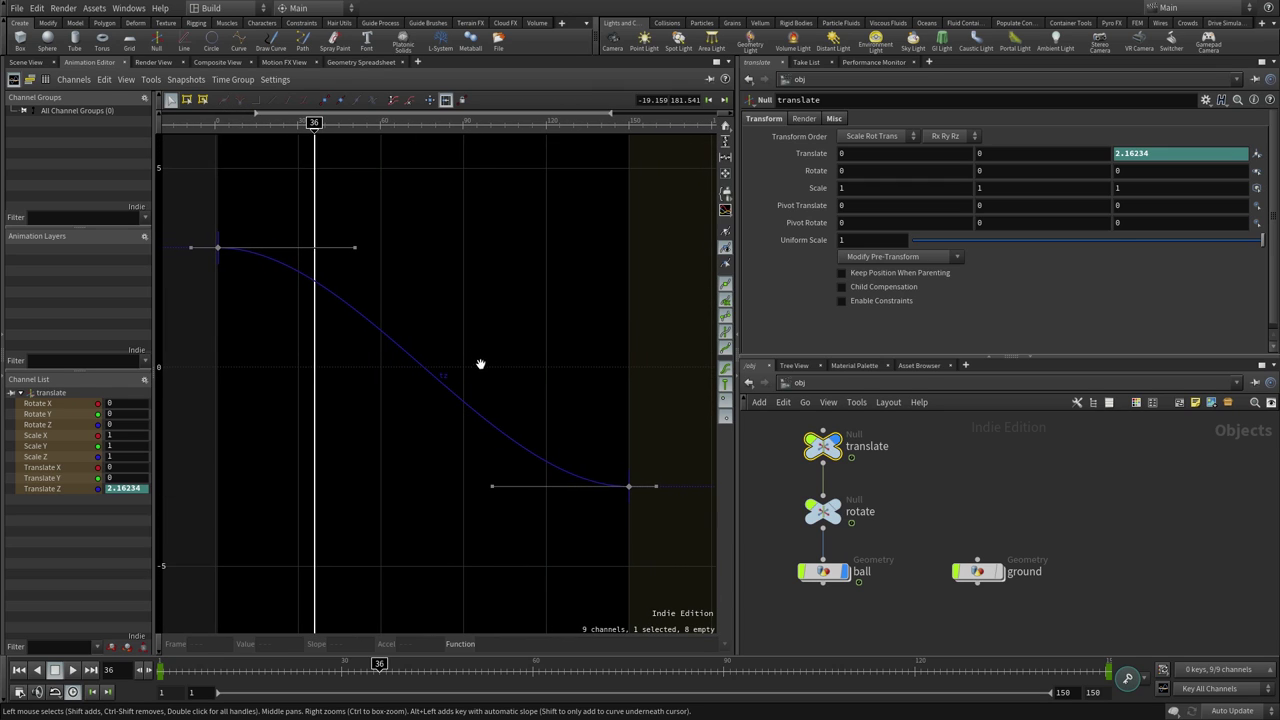
mouse_move(319, 478)
left_mouse_down()
mouse_move(261, 470)
mouse_move(339, 460)
mouse_move(220, 456)
mouse_move(284, 450)
left_mouse_up()
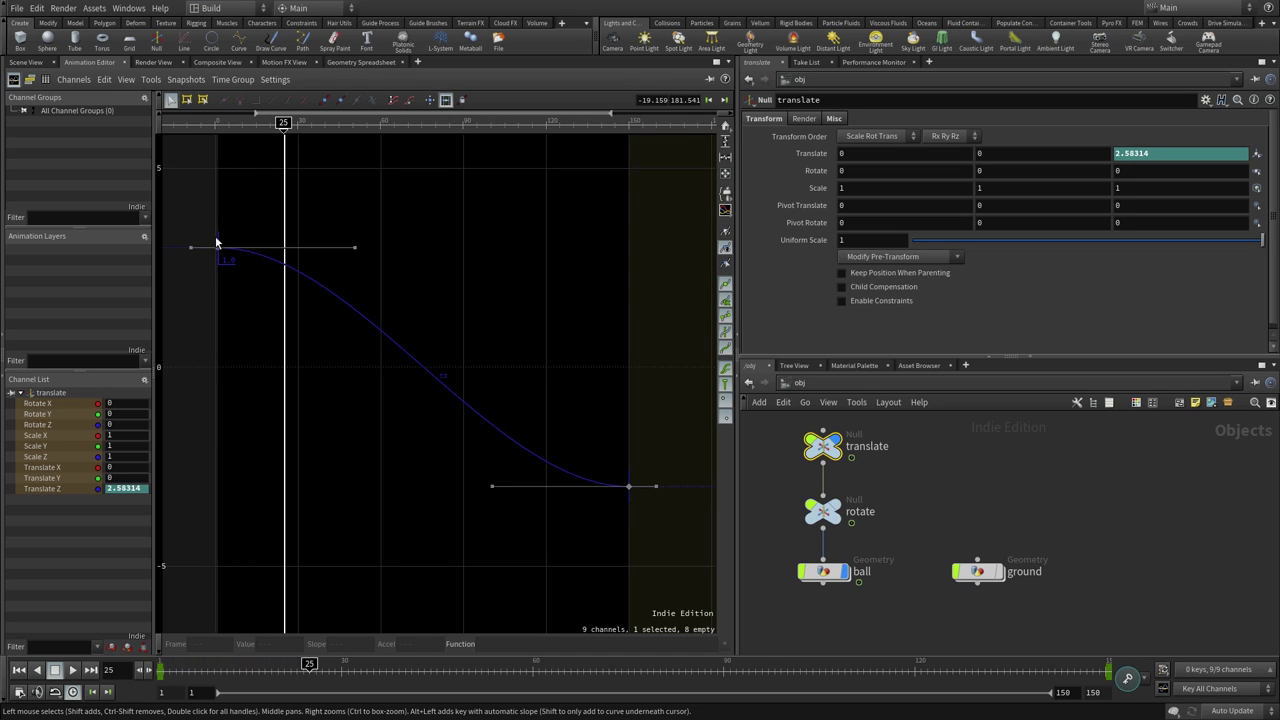
- Drag the first key's tangent down so Translate Z leaves it at a steep slope
left_click(256, 259)
mouse_move(286, 466)
left_mouse_down()
mouse_move(220, 470)
mouse_move(491, 479)
mouse_move(222, 455)
left_mouse_up()
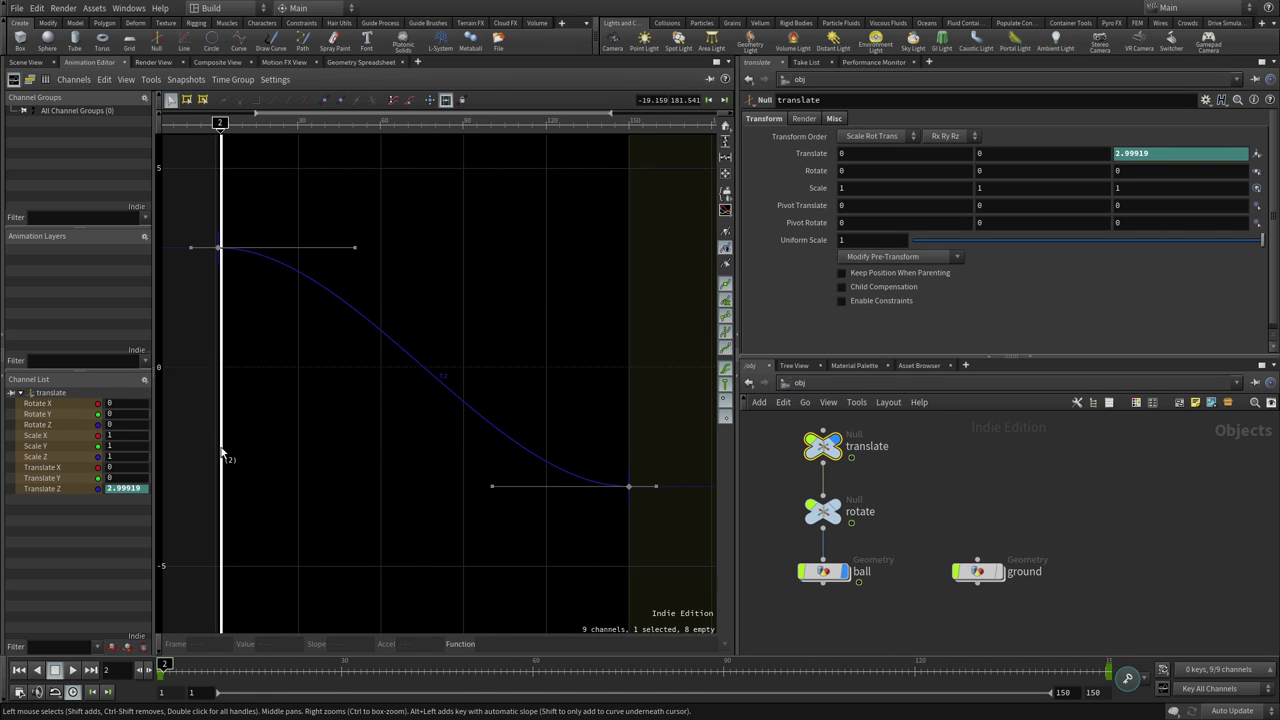
mouse_move(222, 455)
left_mouse_down()
mouse_move(240, 455)
mouse_move(231, 445)
mouse_move(253, 455)
mouse_move(220, 445)
mouse_move(248, 458)
left_mouse_up()
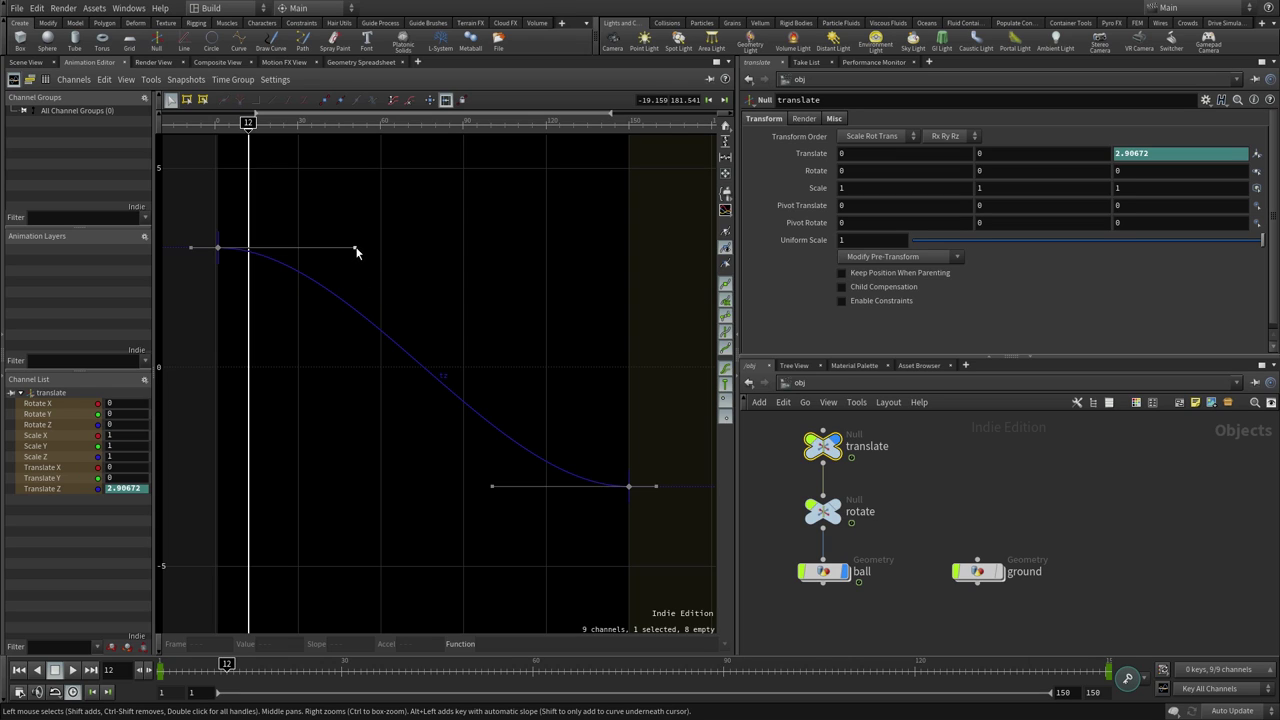
mouse_move(354, 248)
left_mouse_down()
mouse_move(354, 234)
mouse_move(343, 320)
mouse_move(325, 342)
mouse_move(291, 349)
mouse_move(286, 367)
left_mouse_up()
mouse_move(288, 366)
left_mouse_down()
mouse_move(253, 398)
mouse_move(323, 417)
mouse_move(377, 382)
mouse_move(449, 443)
mouse_move(545, 460)
mouse_move(477, 440)
left_mouse_up()
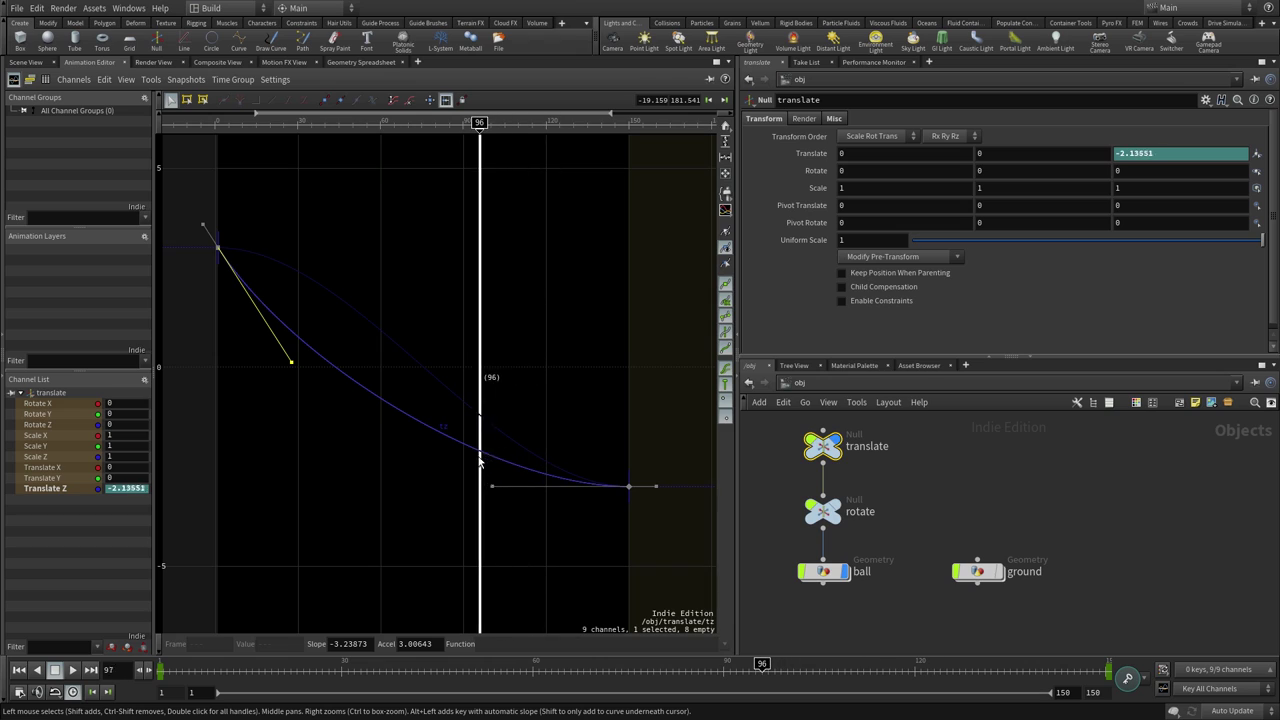
left_click_drag(291, 364, 300, 374)
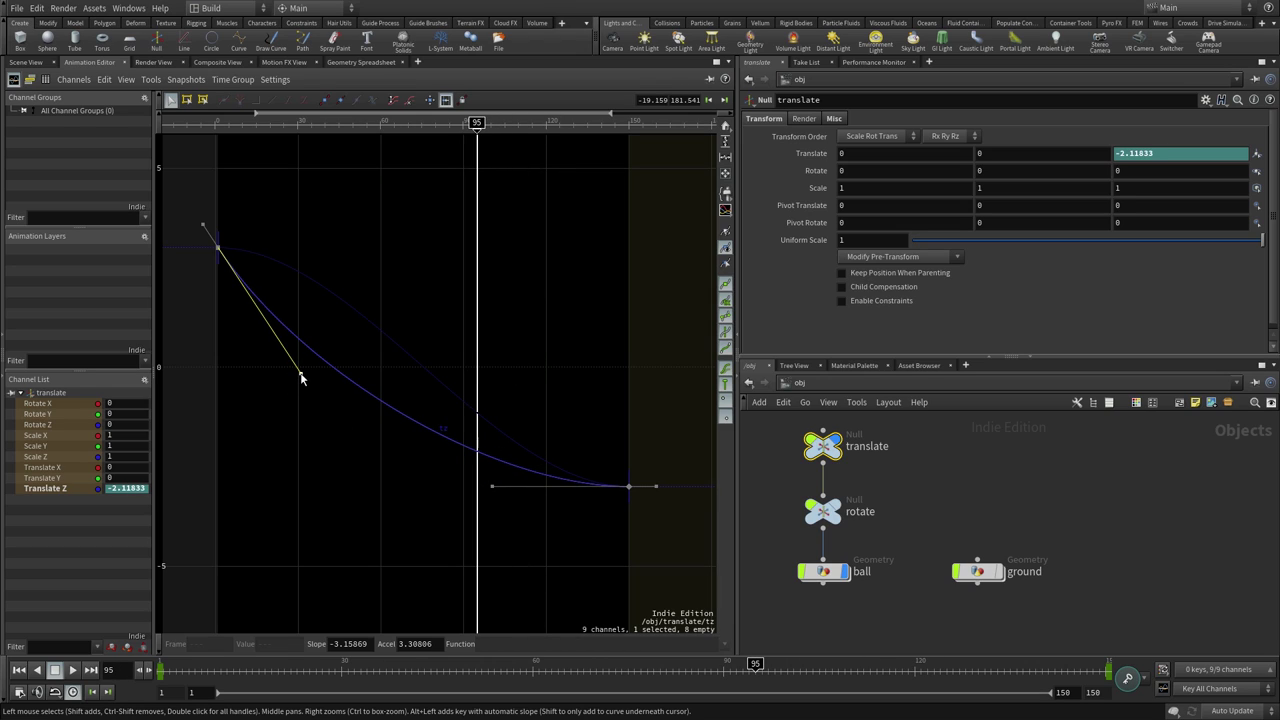
left_click(28, 62)
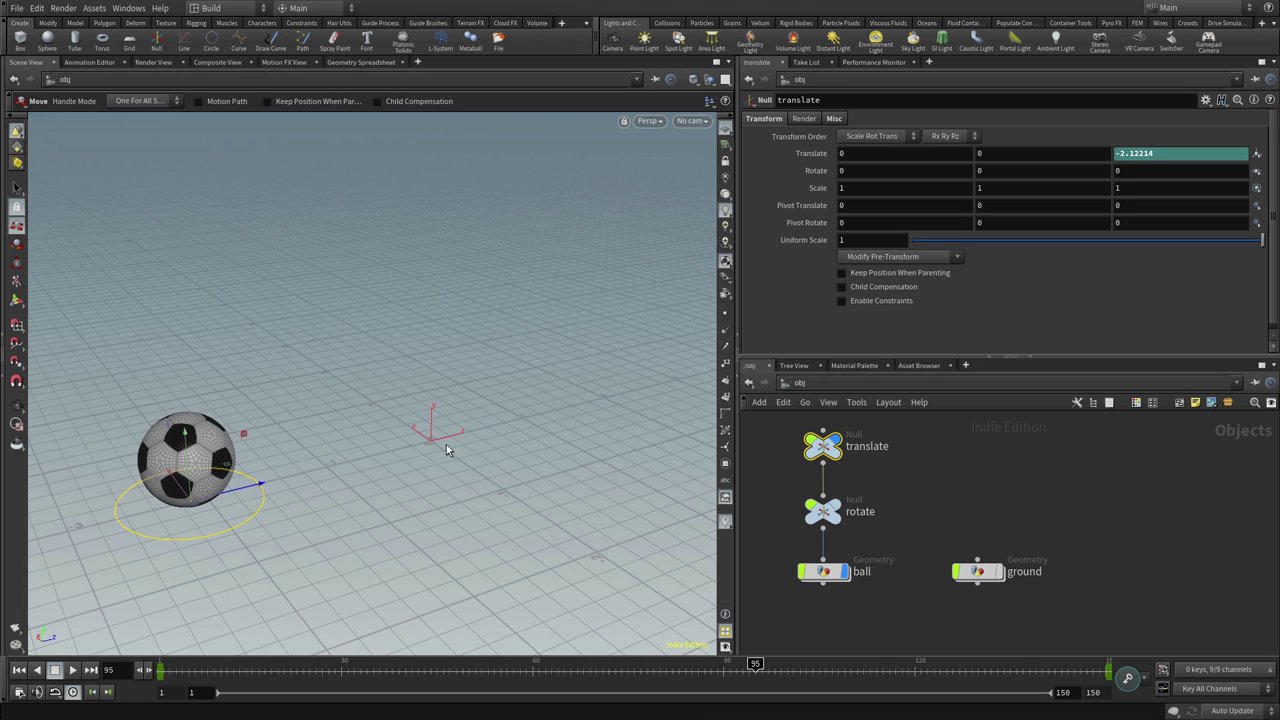
key("ctrl+Left")
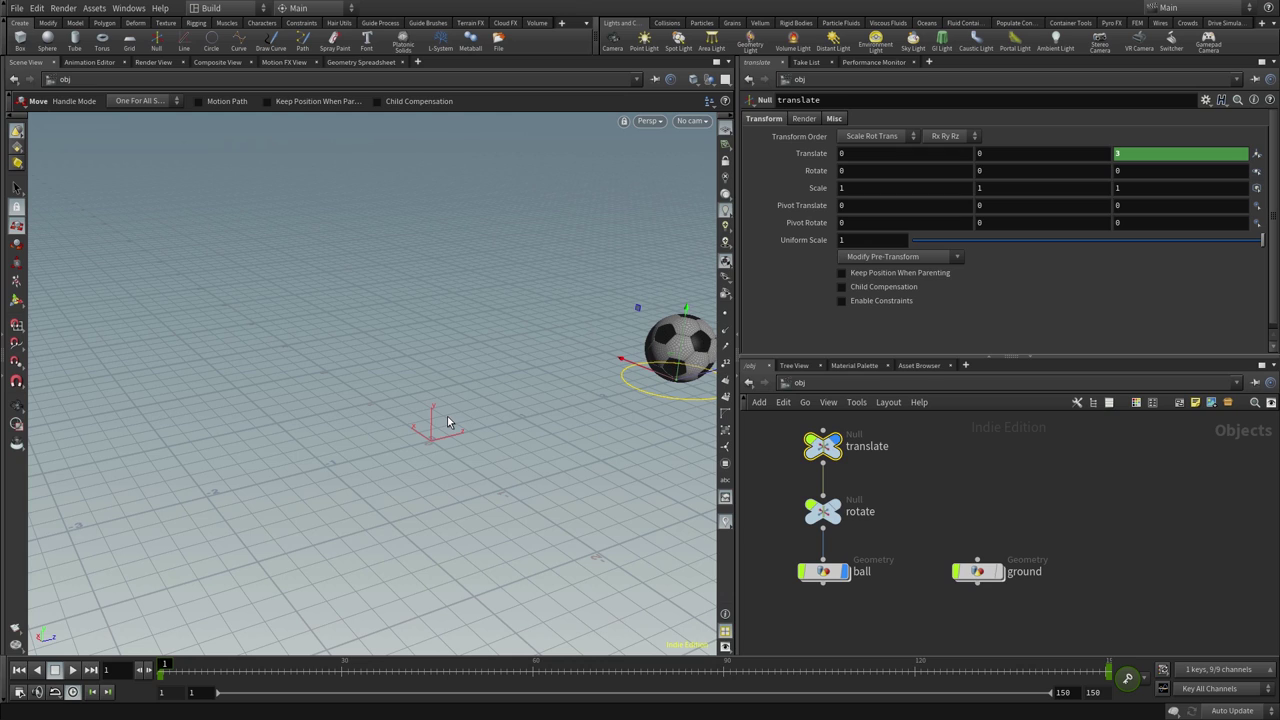
key("Up")
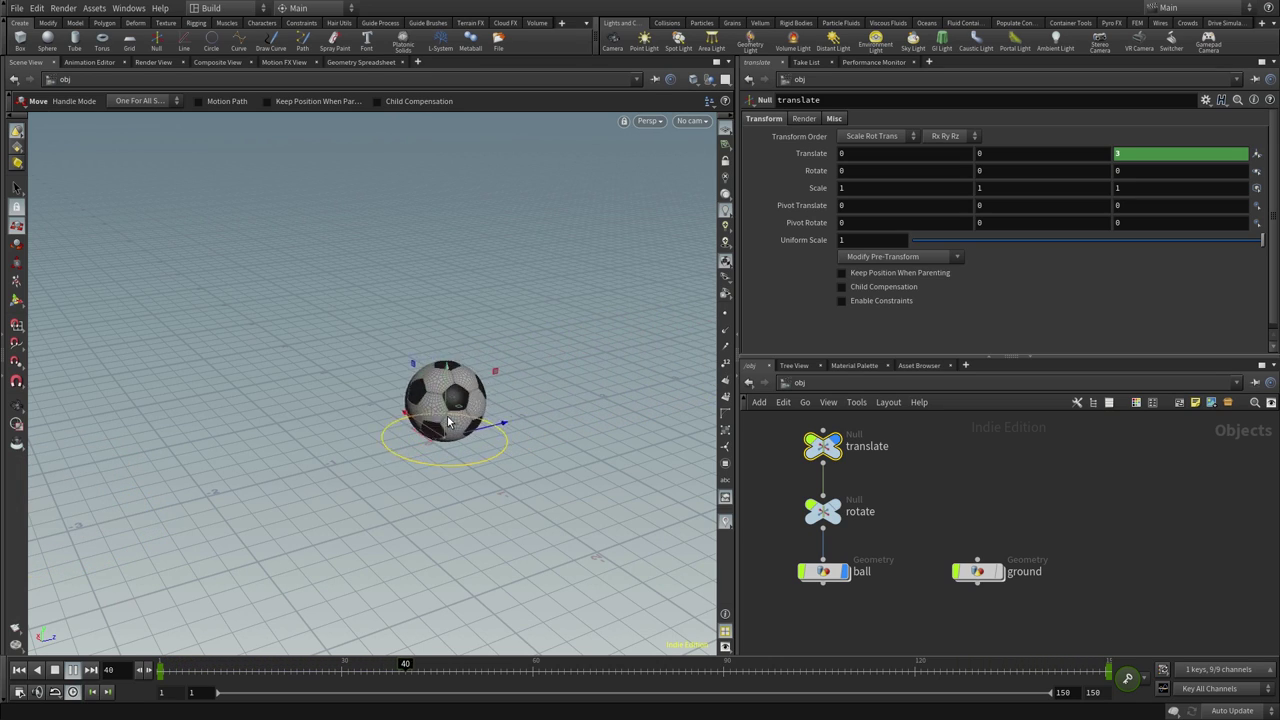
key("Up")
key("ctrl+Up")
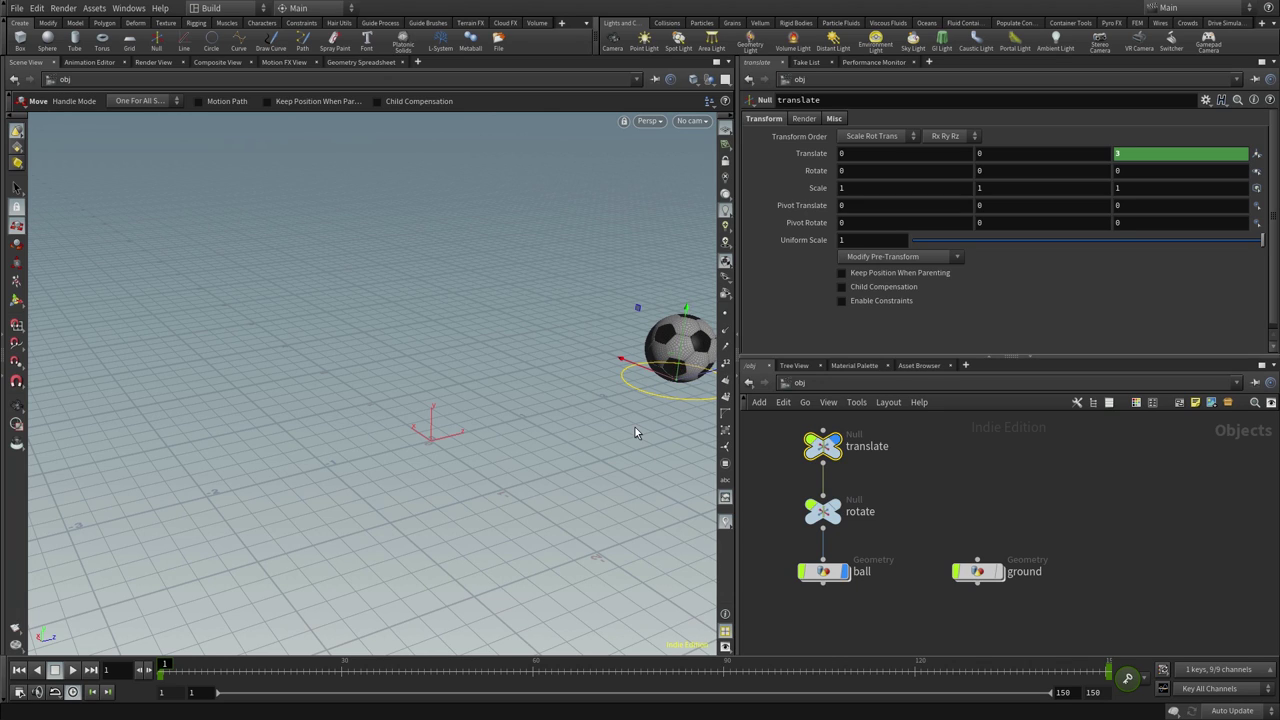
key("Up")
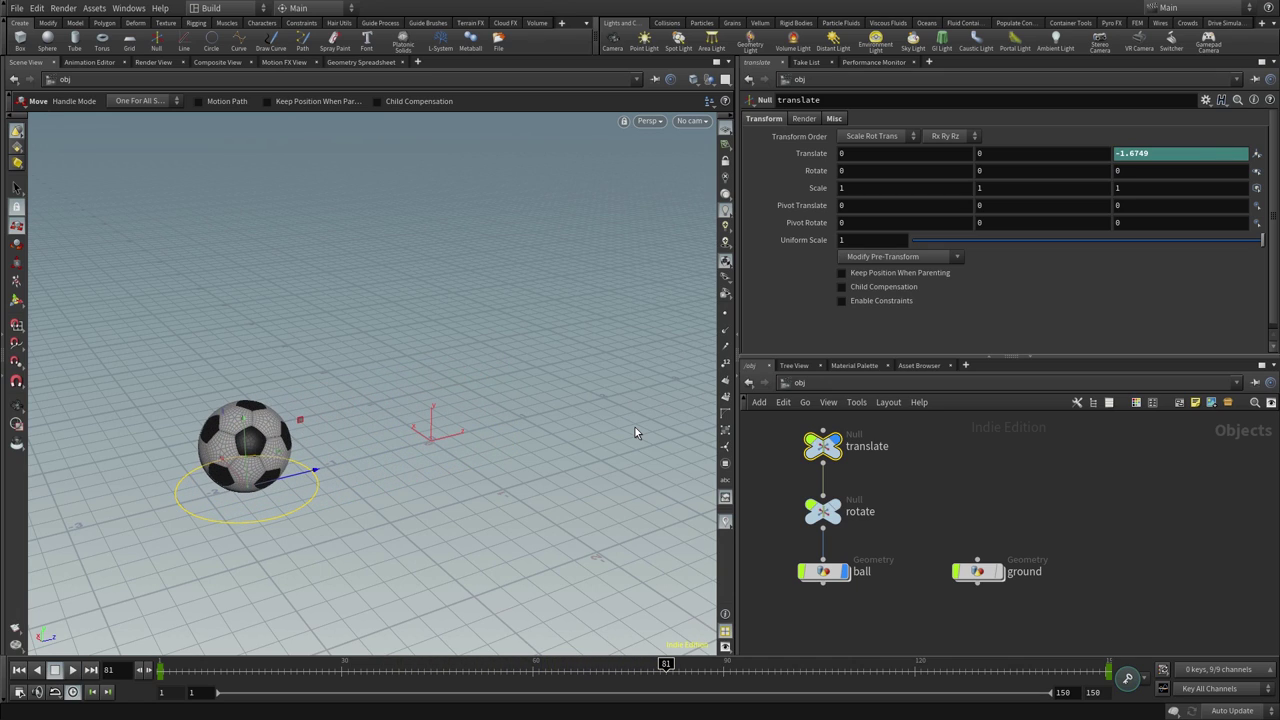
key("ctrl+Up")
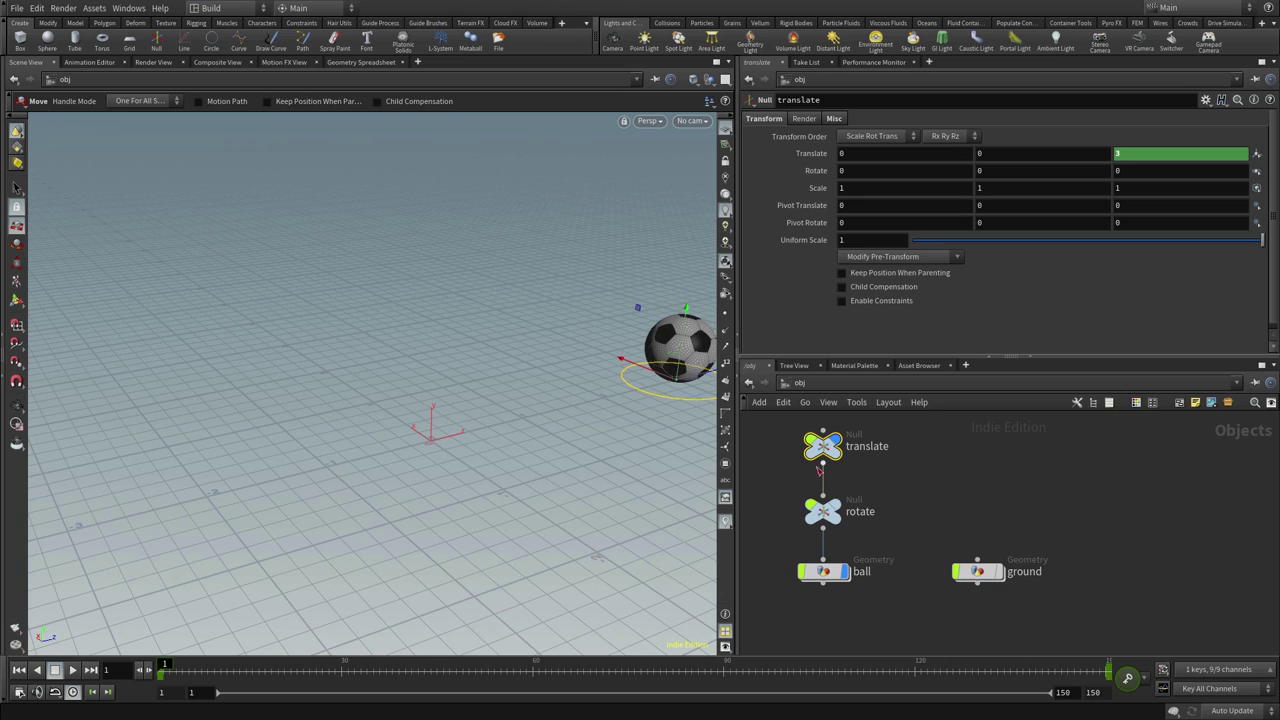
left_click_drag(783, 423, 889, 528)
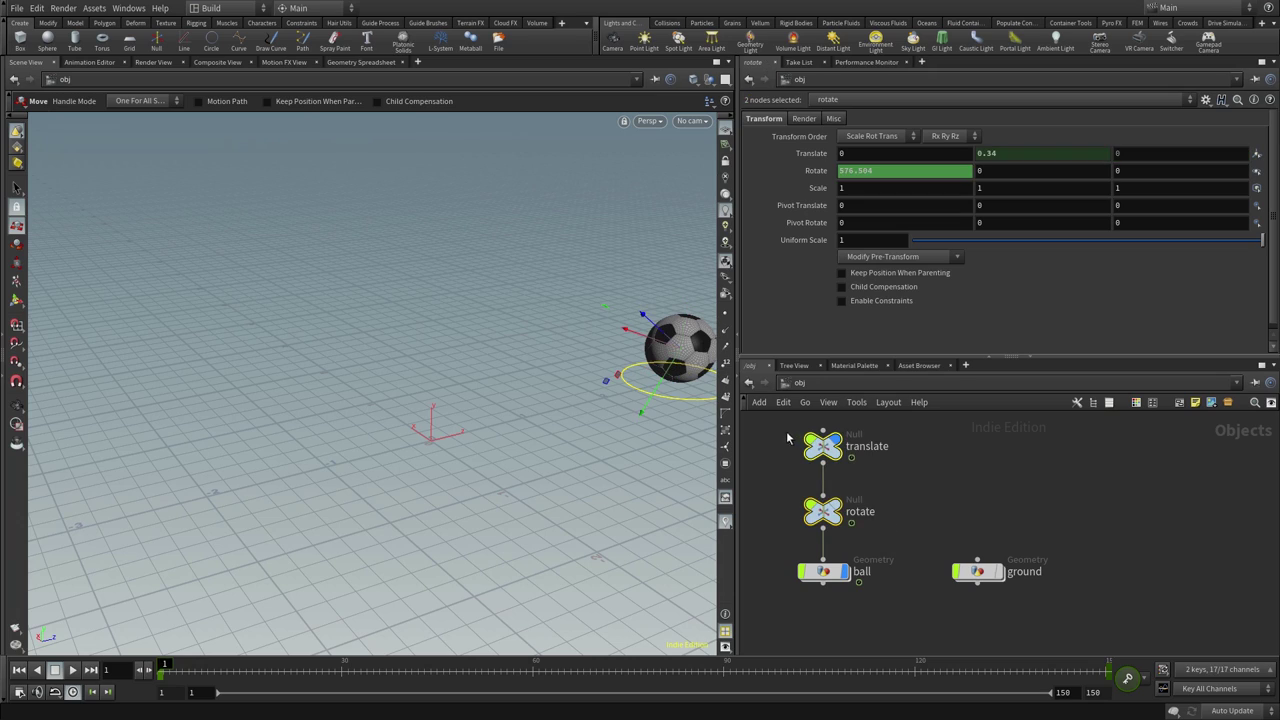
left_click_drag(783, 414, 886, 548)
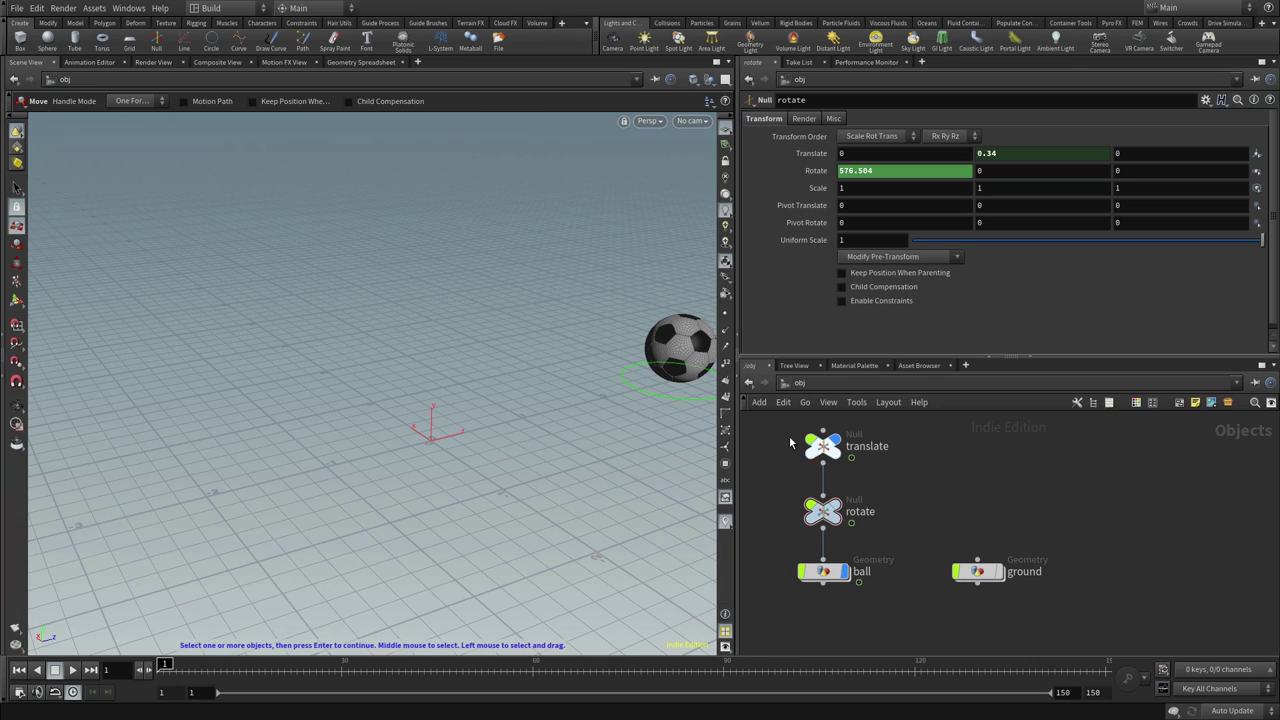
middle_click_drag(910, 507, 918, 503)
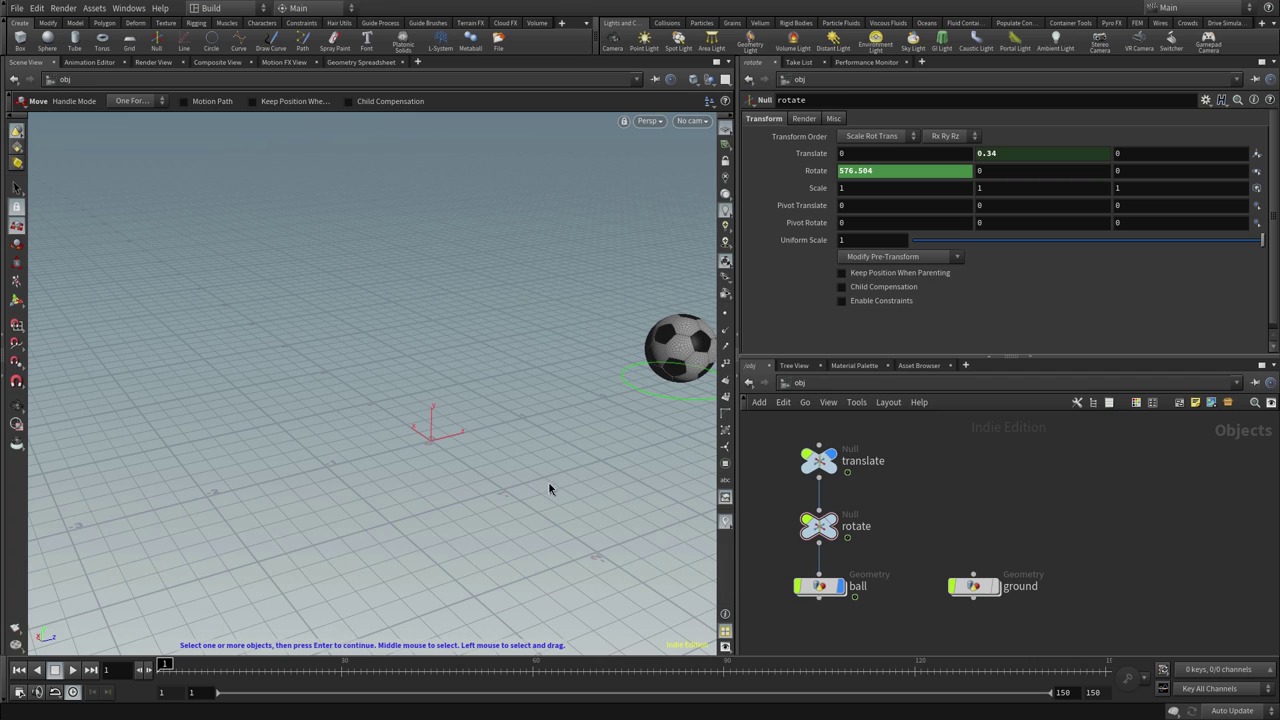
key("Escape")
mouse_move(549, 488)
left_mouse_down()
mouse_move(528, 466)
mouse_move(429, 497)
mouse_move(403, 437)
mouse_move(465, 478)
mouse_move(472, 463)
left_mouse_up()
key("Up")
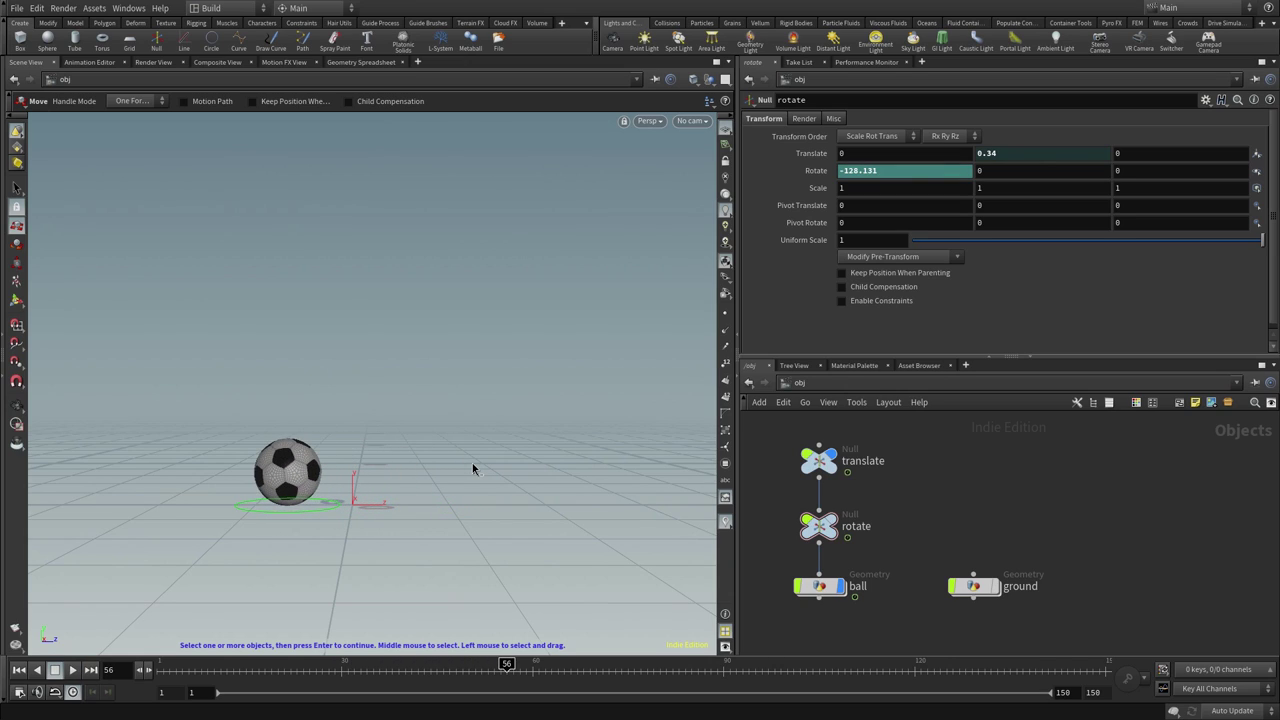
key("ctrl+Up")
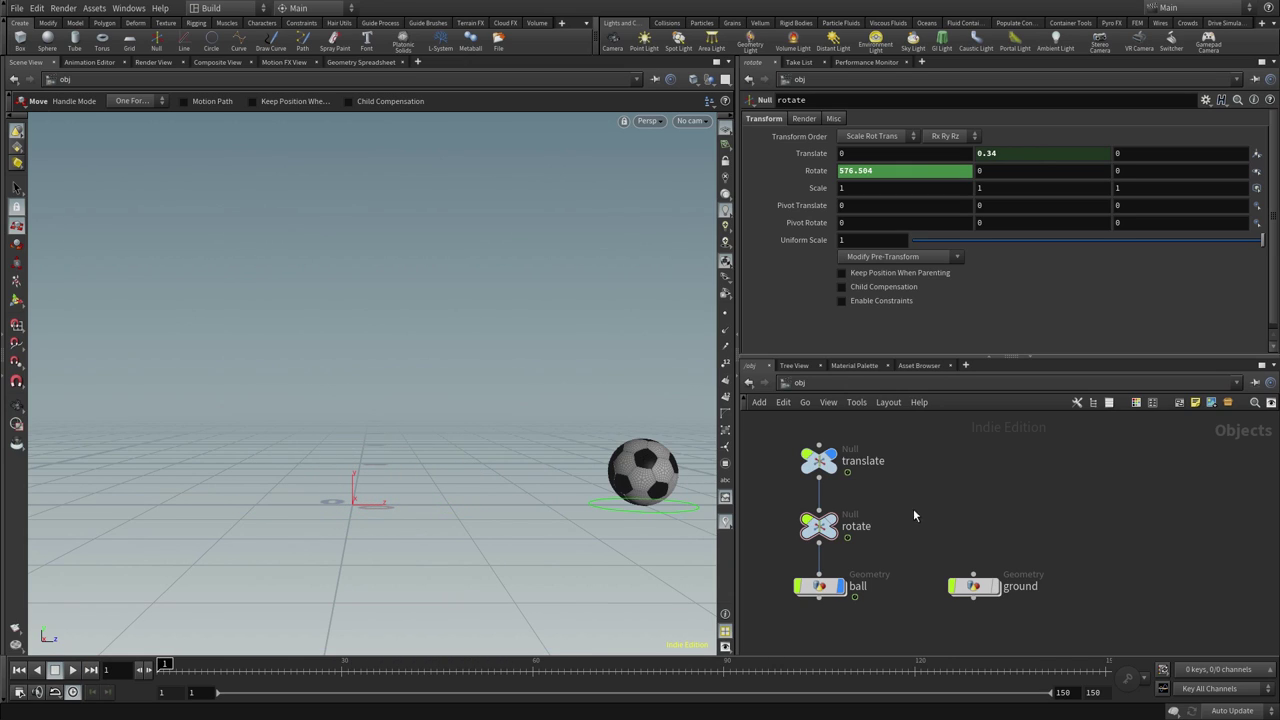
middle_click_drag(913, 508, 930, 495)
left_click(835, 458)
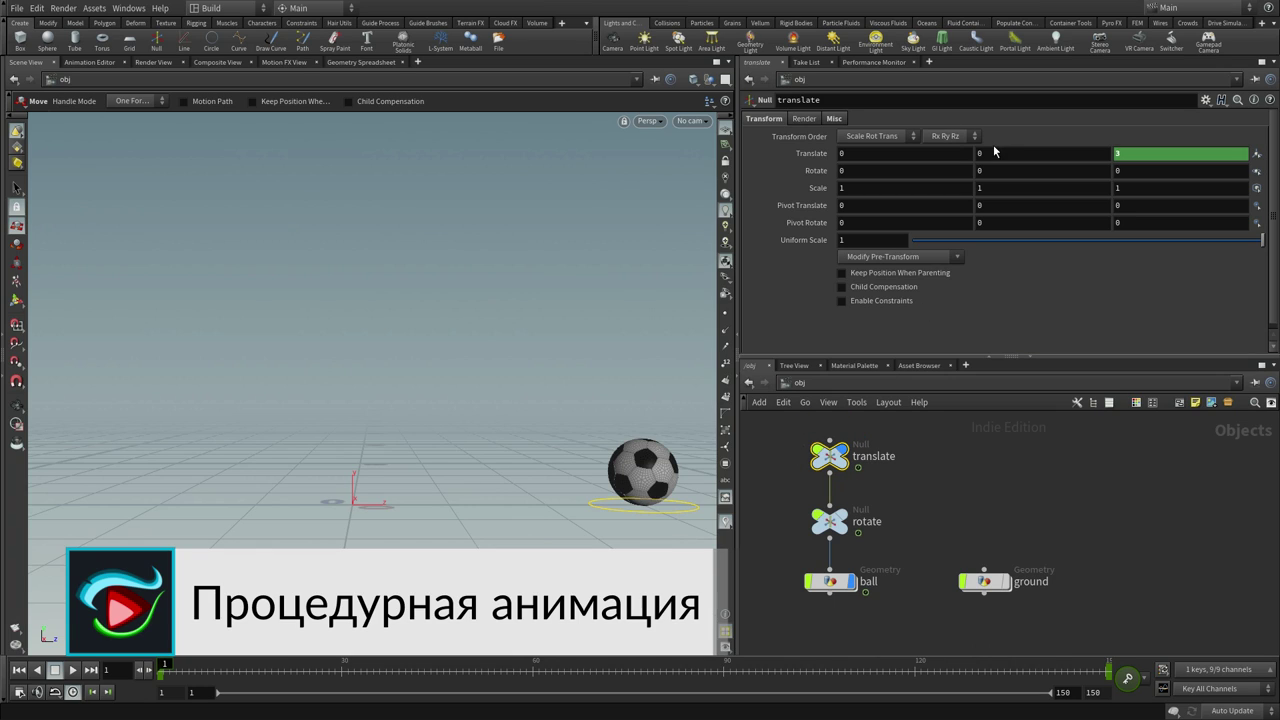
- Undo a trial lift of the ball, then bring up the Translate Y parameter's Motion FX menu
left_click_drag(530, 485, 558, 451, "alt")
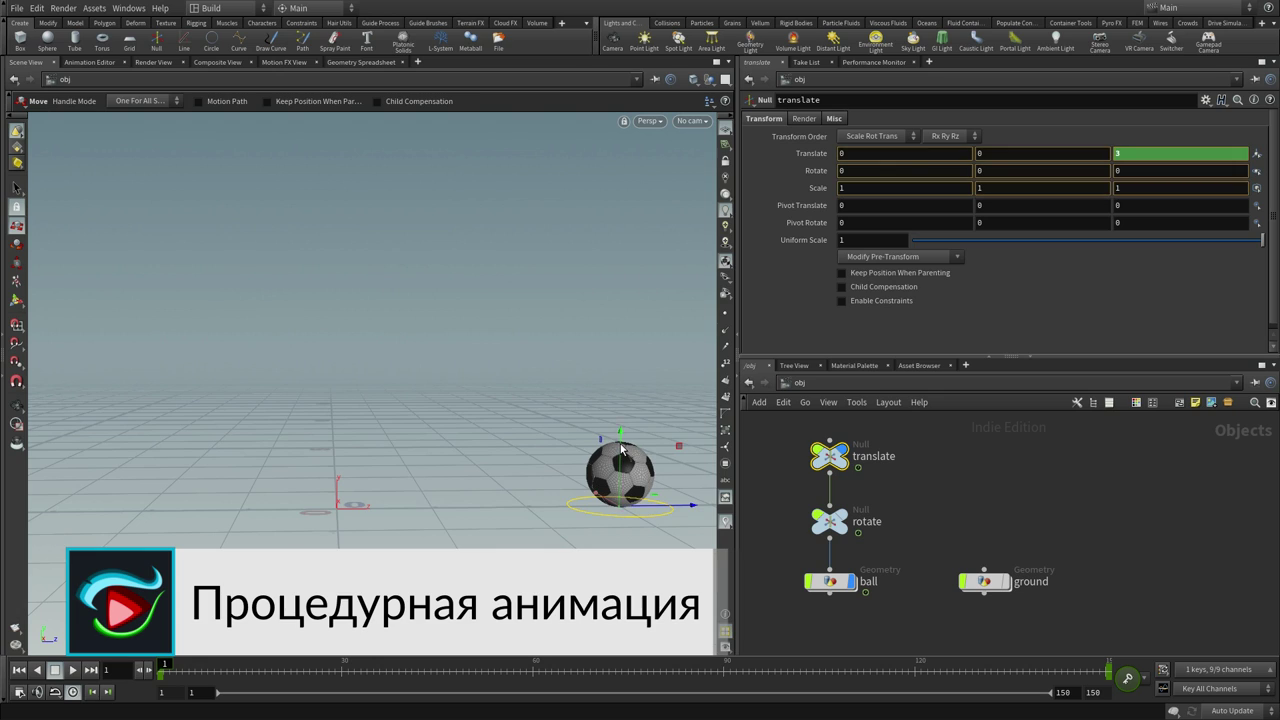
mouse_move(620, 450)
left_mouse_down()
mouse_move(617, 421)
mouse_move(618, 437)
left_mouse_up()
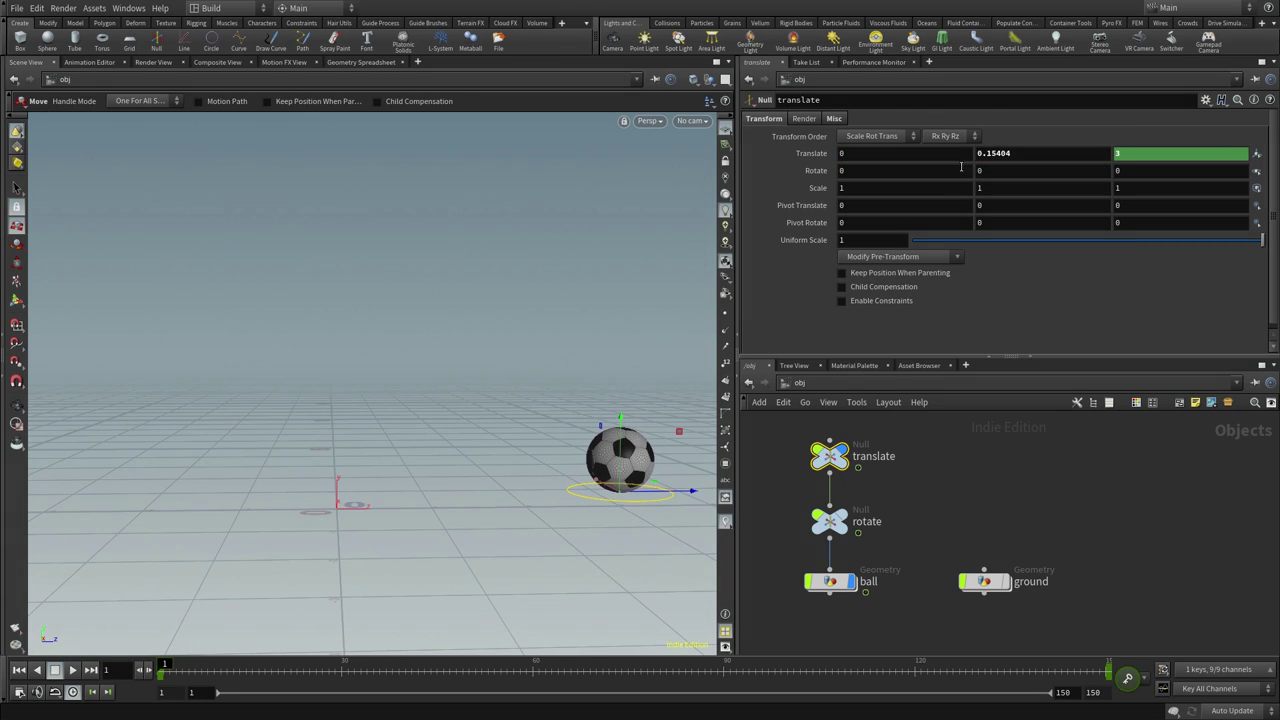
key("ctrl+z")
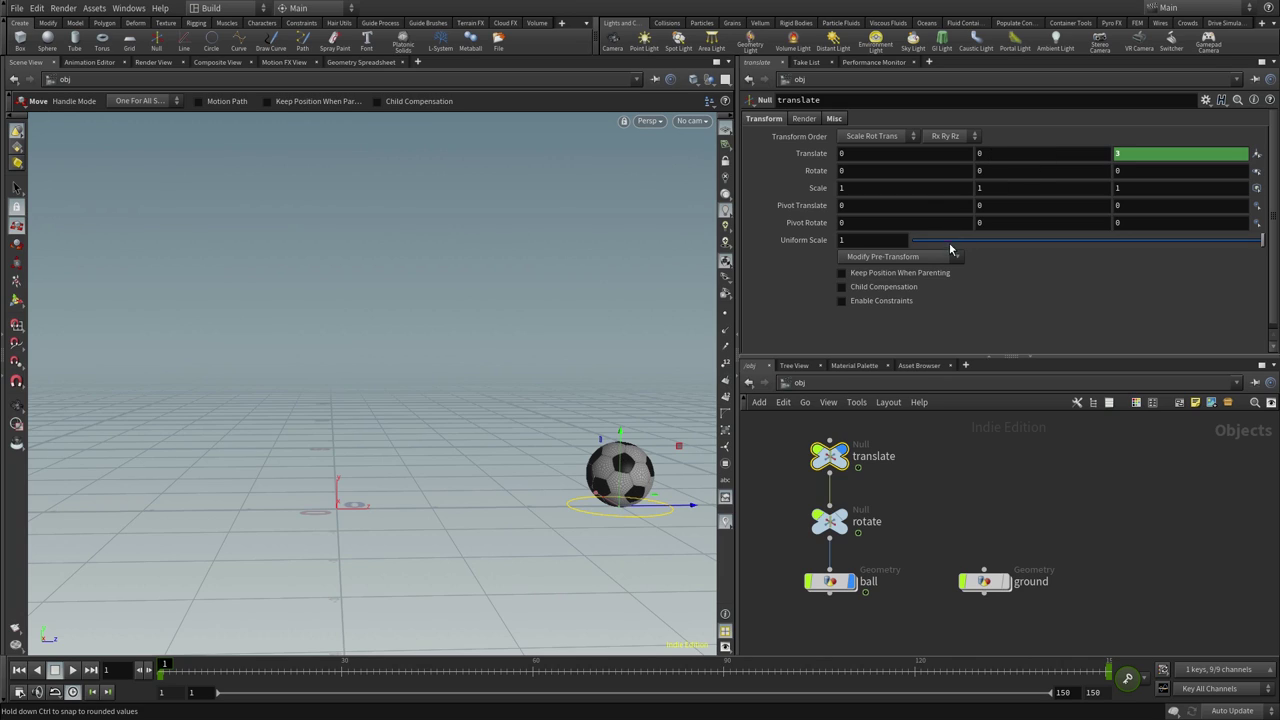
right_click(991, 152)
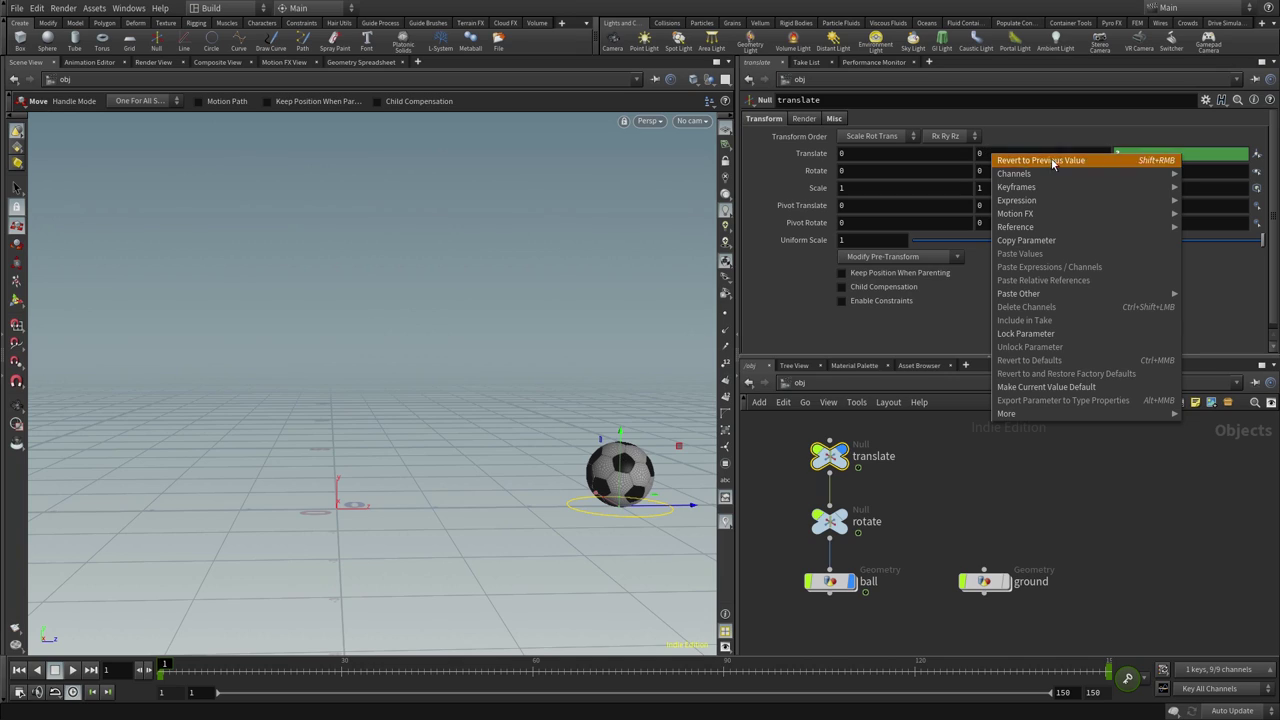
mouse_move(1040, 214)
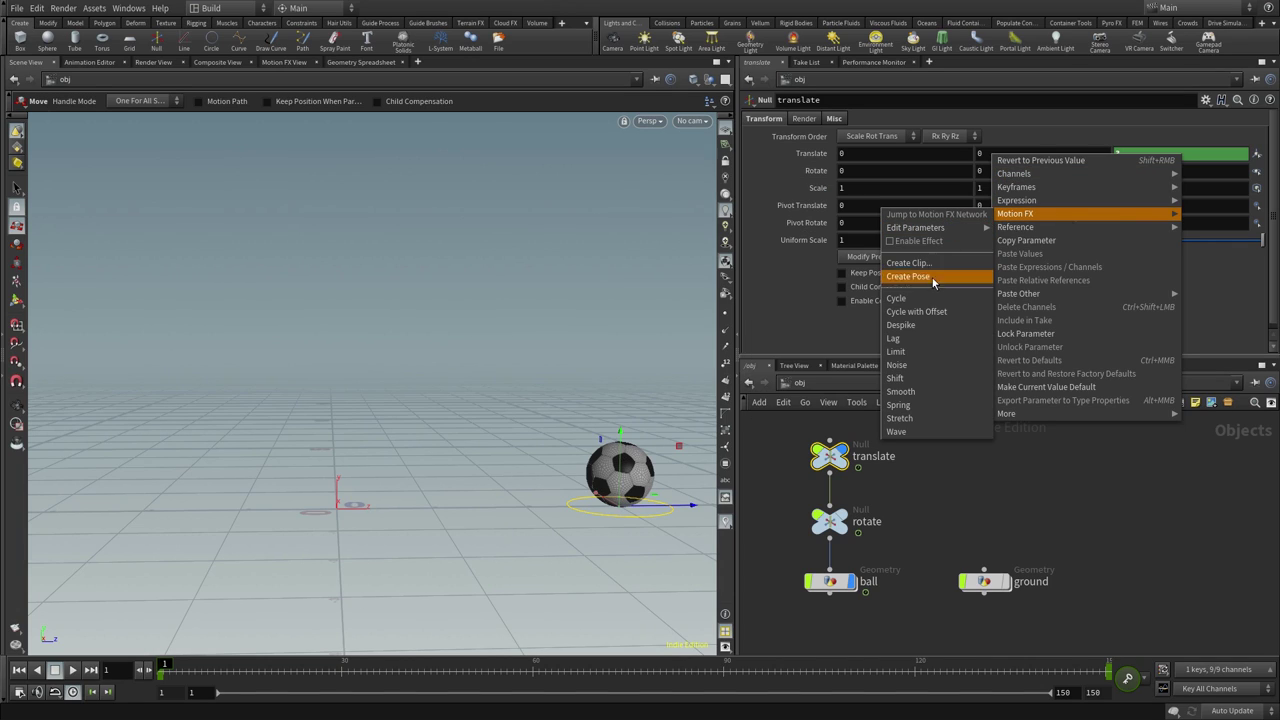
- Apply Motion FX Noise to Translate Y and move the floating Noise window aside
left_click(915, 369)
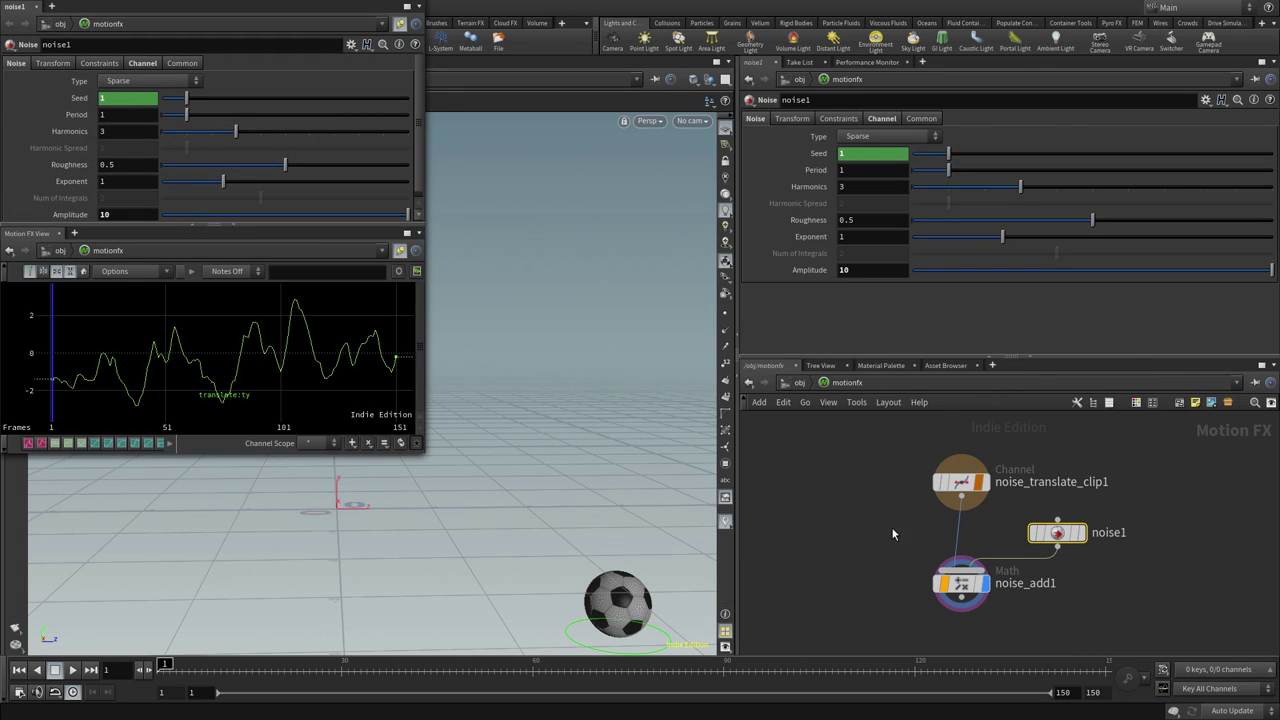
left_click_drag(307, 1, 405, 55)
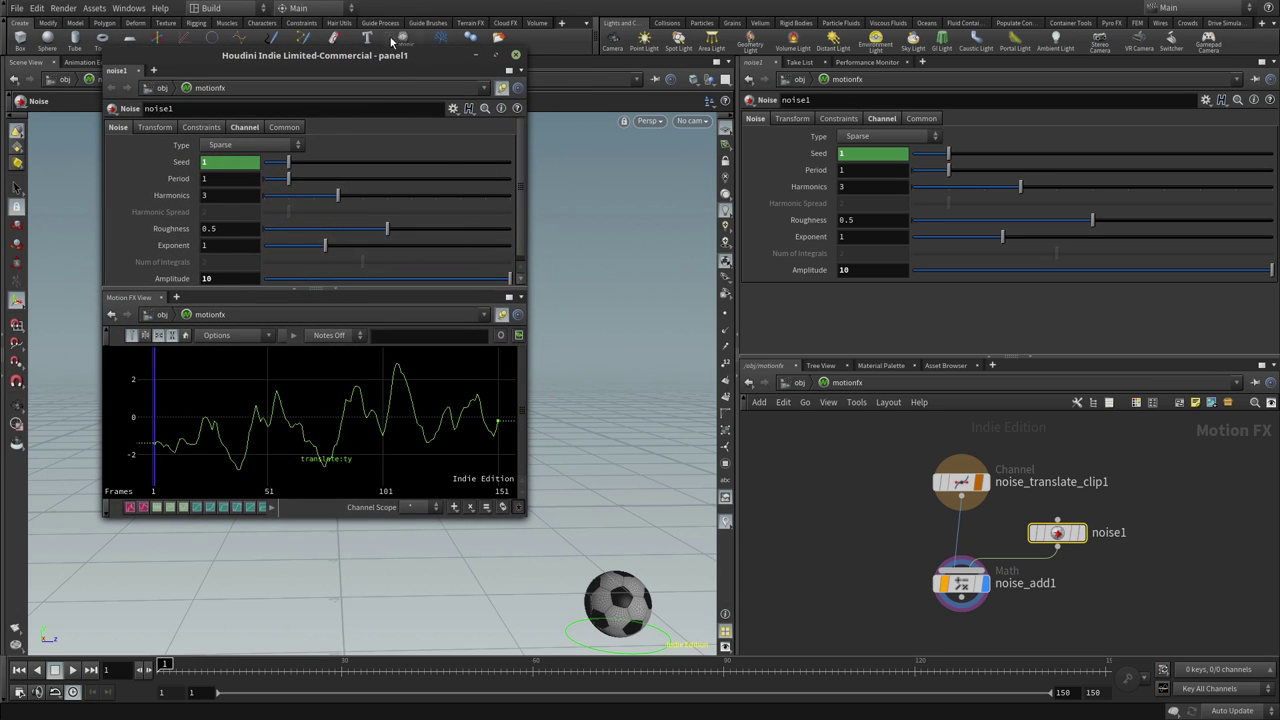
left_click_drag(391, 55, 382, 58)
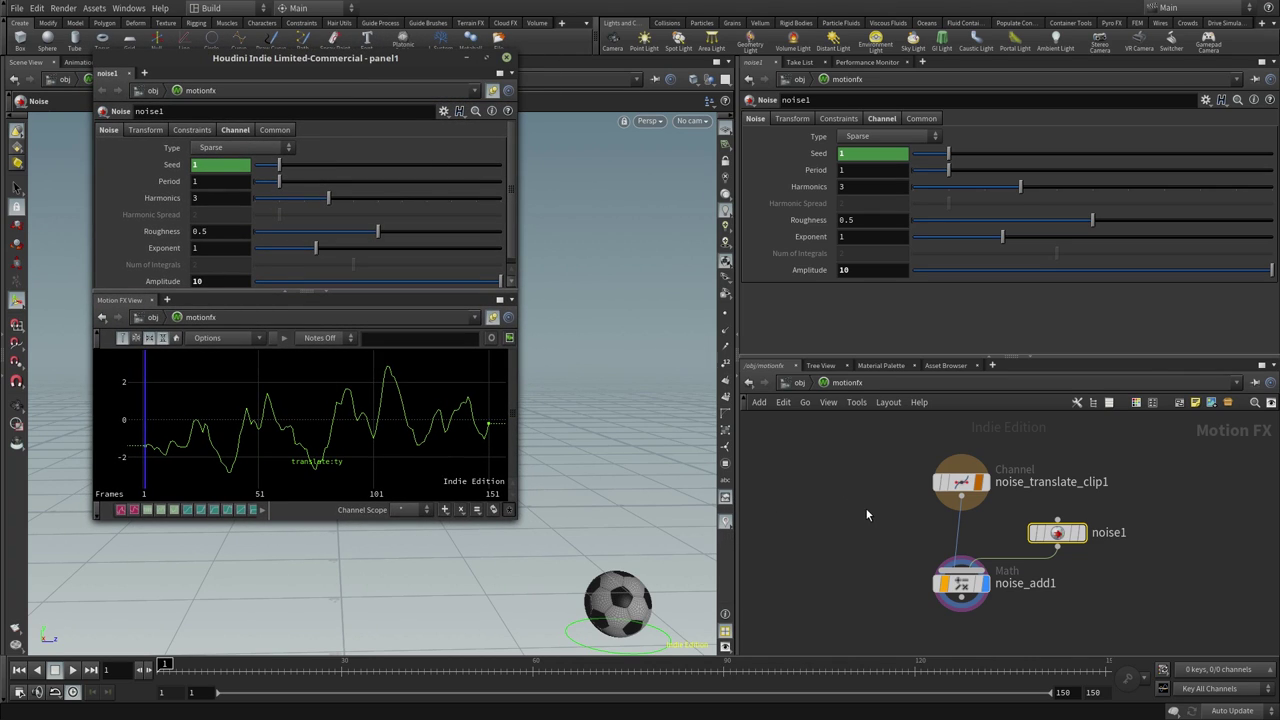
middle_click_drag(866, 515, 842, 506)
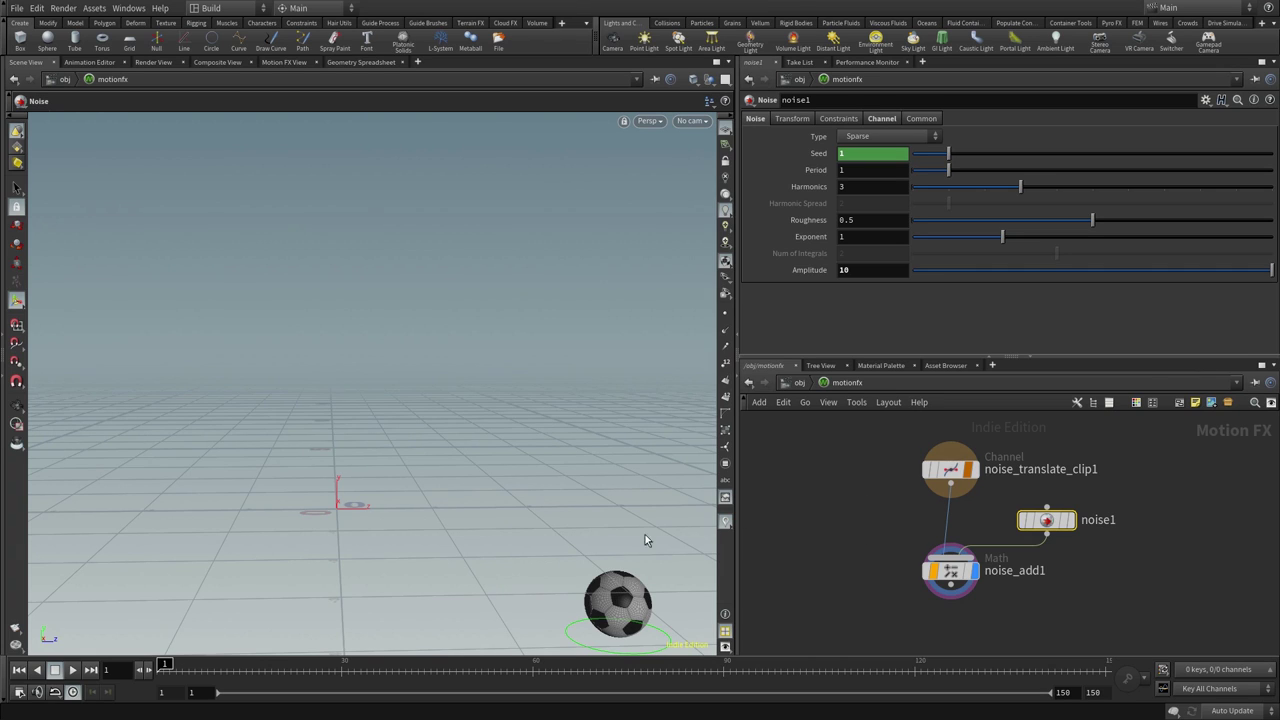
mouse_move(608, 492)
left_mouse_down()
mouse_move(563, 430)
mouse_move(526, 469)
mouse_move(571, 463)
mouse_move(546, 474)
mouse_move(551, 488)
mouse_move(555, 438)
left_mouse_up()
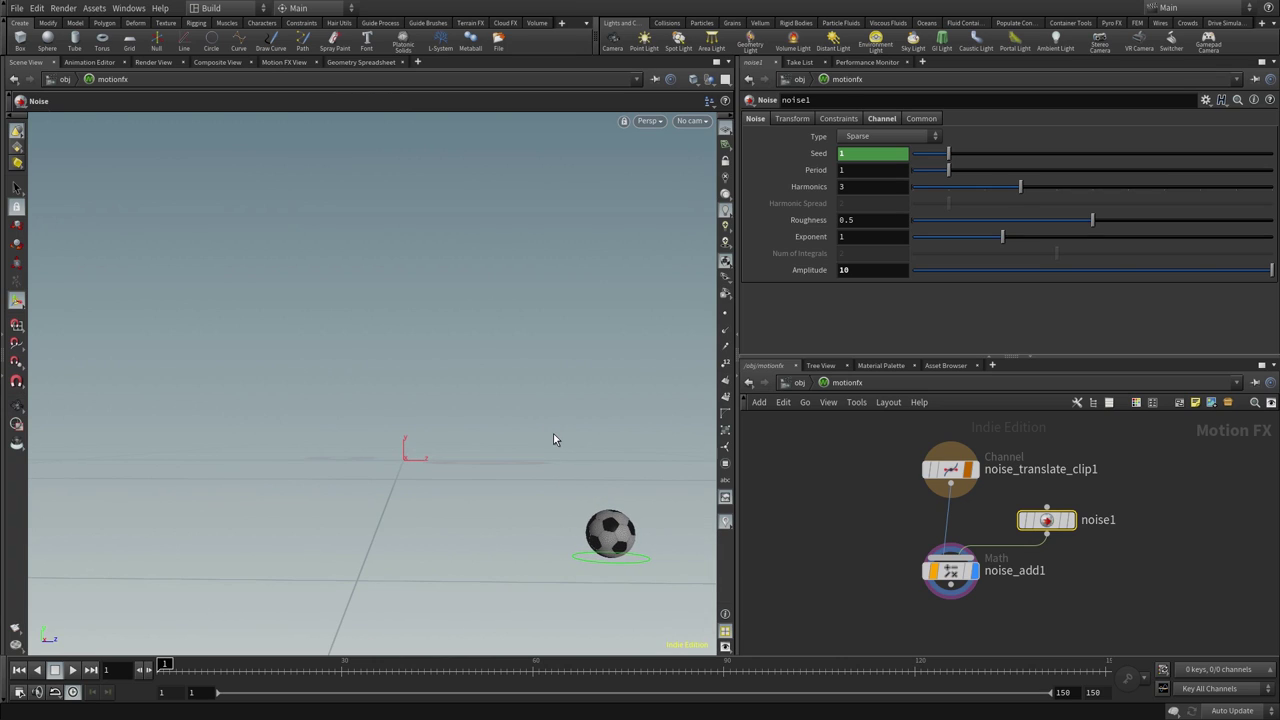
- Preview the noise animation, deselect noise1 and go up to /obj
key("Up")
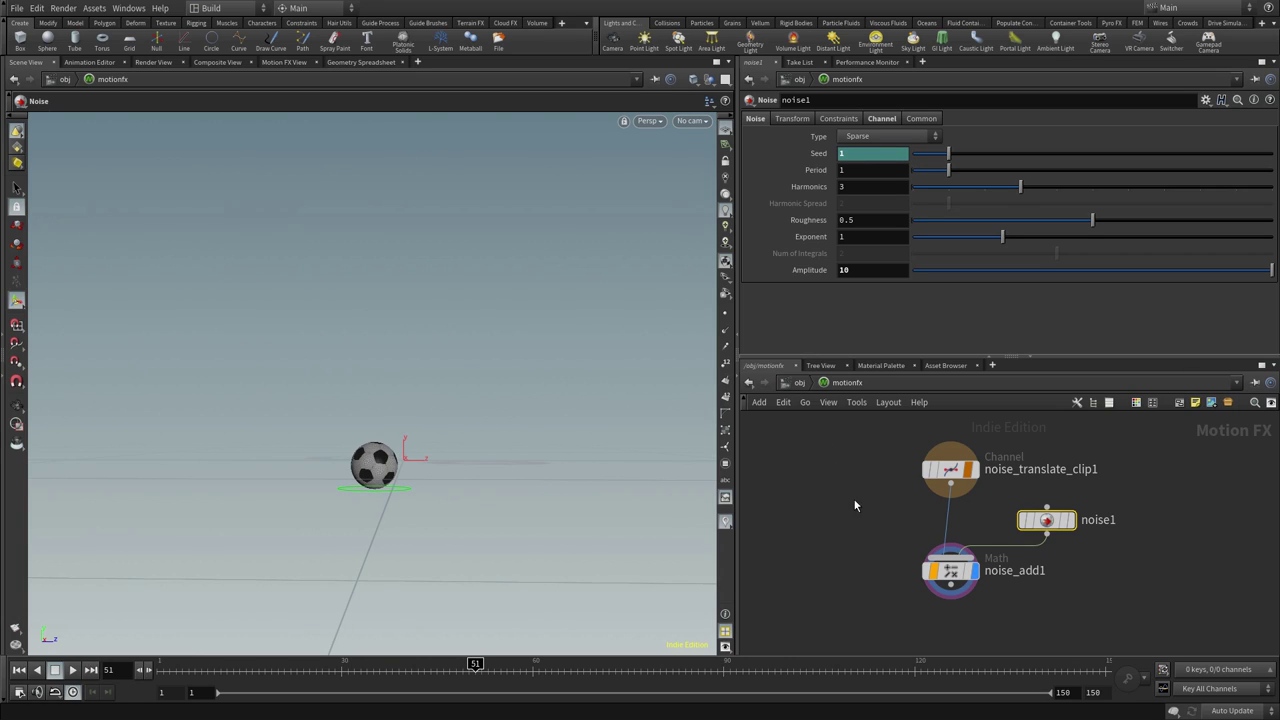
key("h")
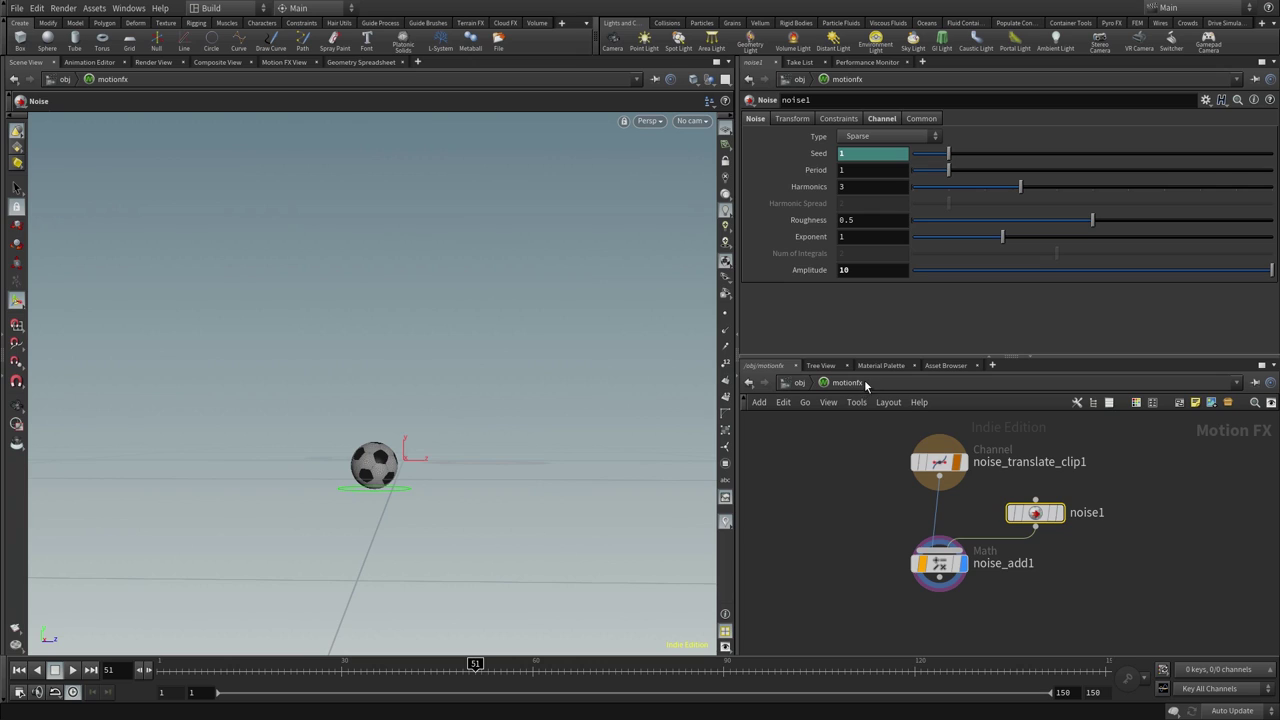
left_click(837, 468)
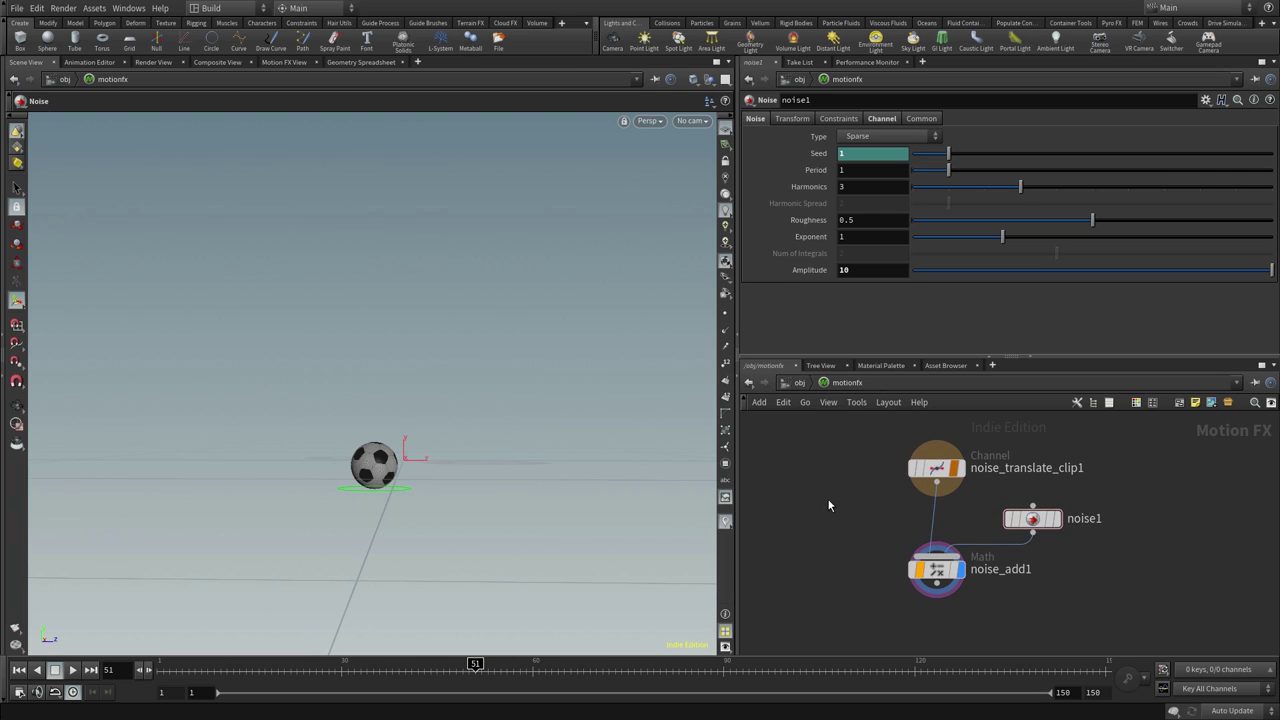
key("u")
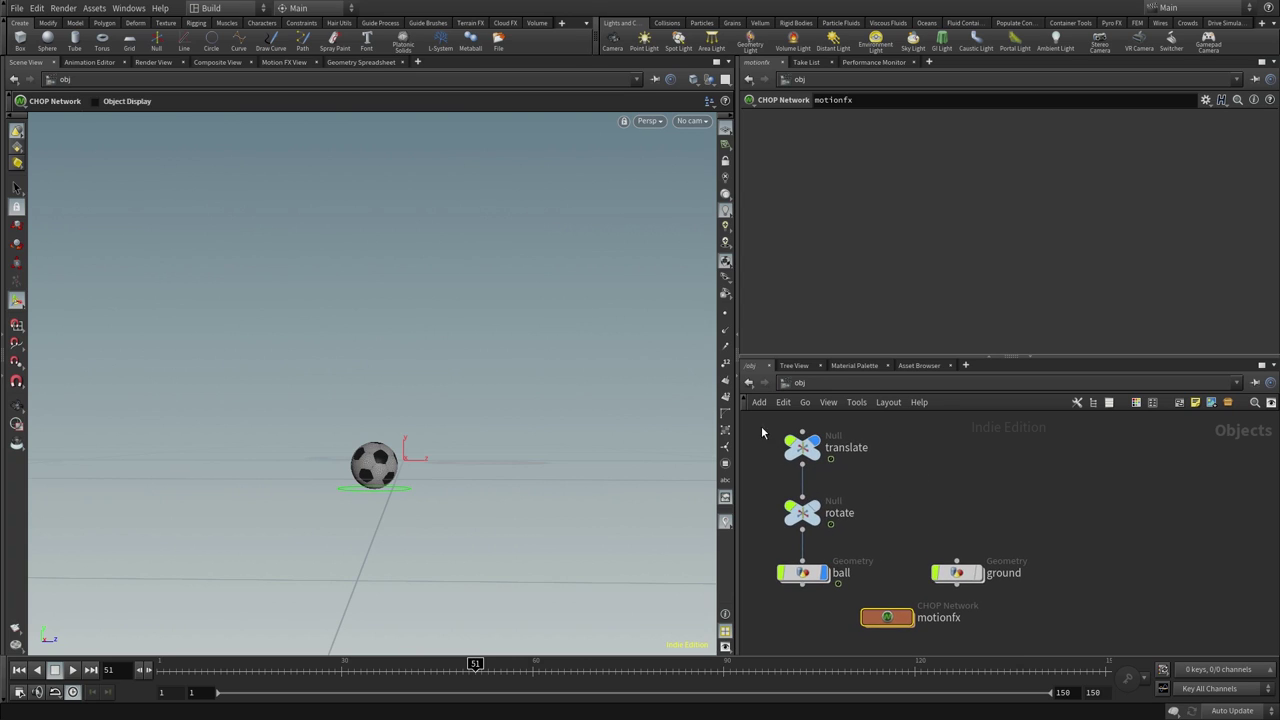
- Move the motionfx node under the ball node and check the Translate Motion FX options
left_click_drag(762, 432, 1006, 589)
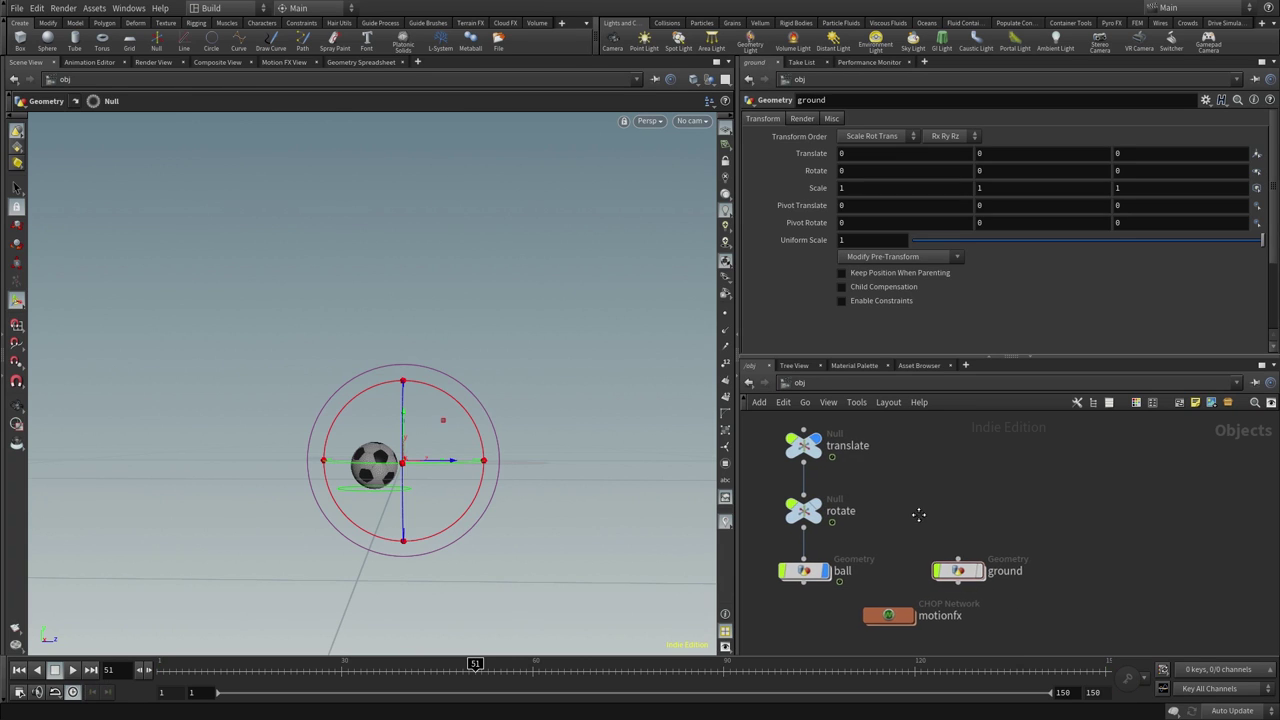
left_click_drag(896, 595, 814, 612)
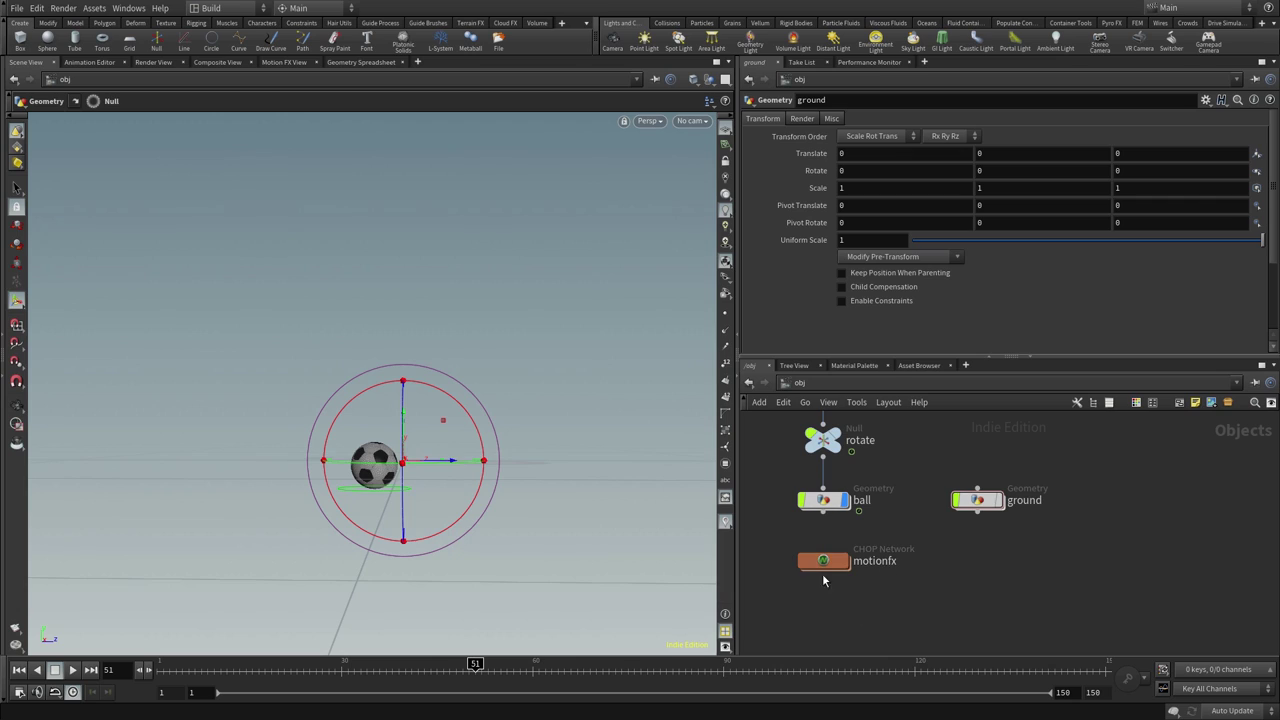
double_click(823, 562)
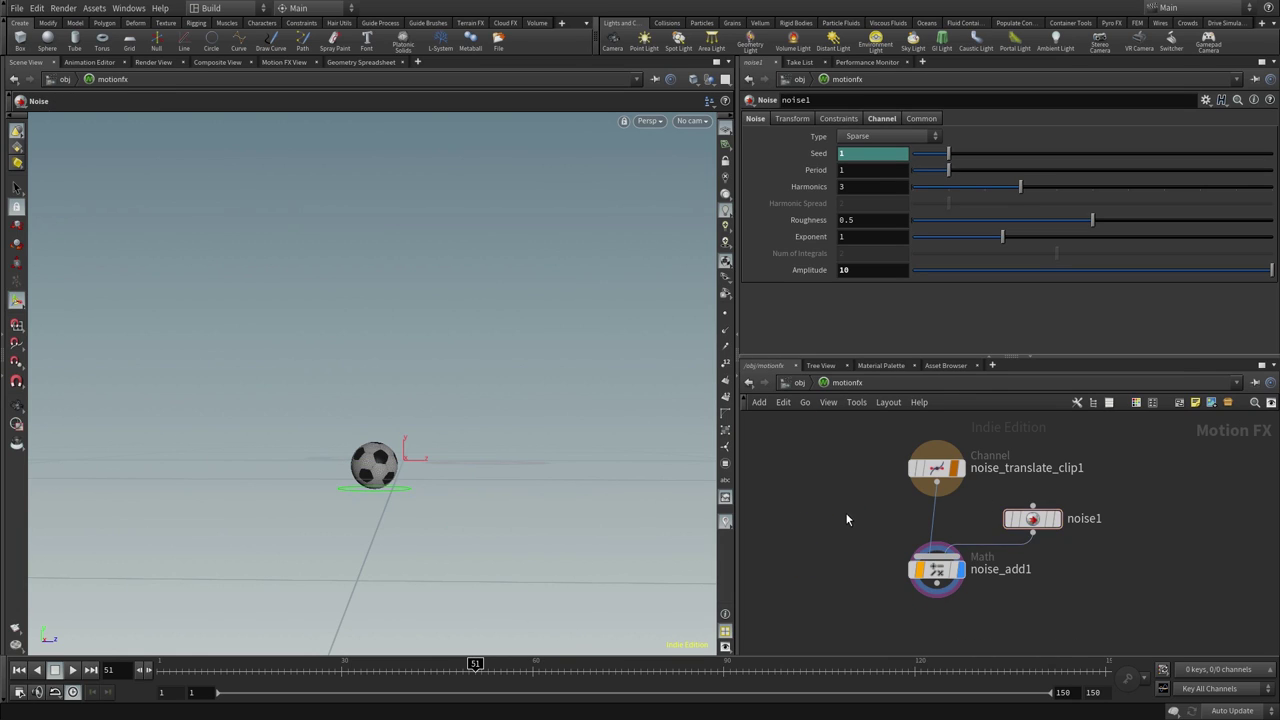
key("u")
left_click(842, 469)
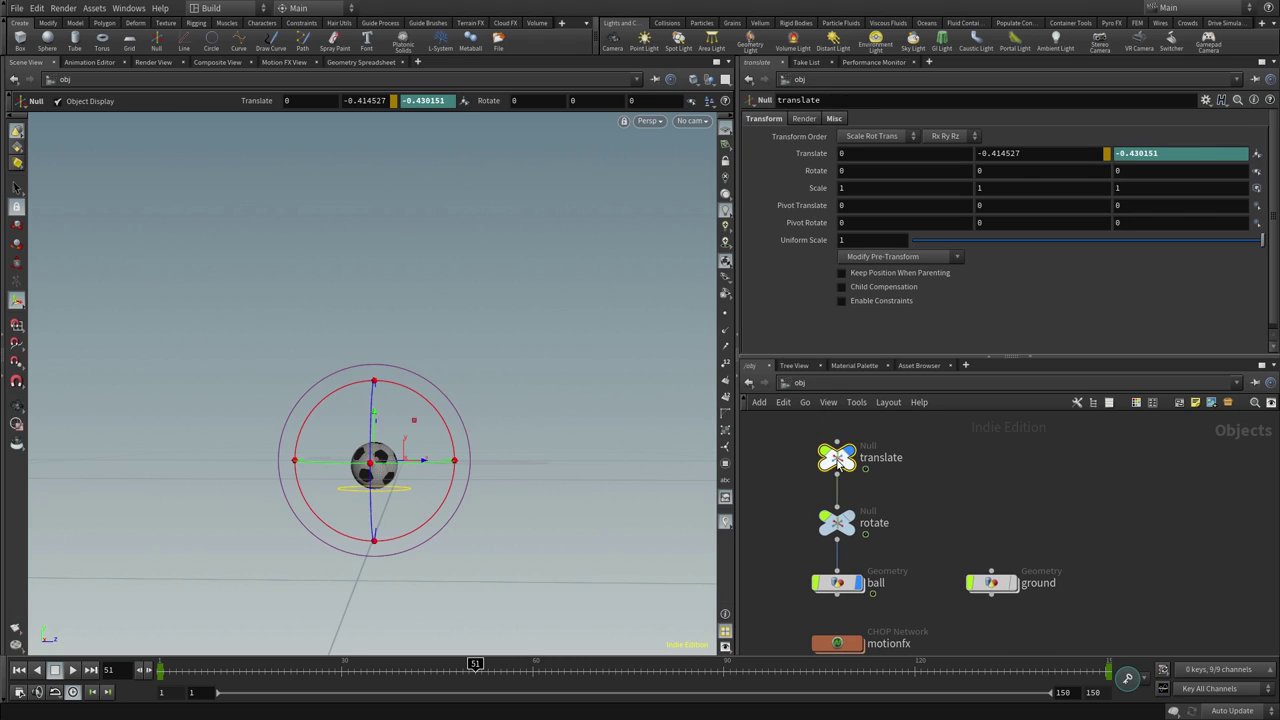
right_click(1029, 153)
mouse_move(1069, 214)
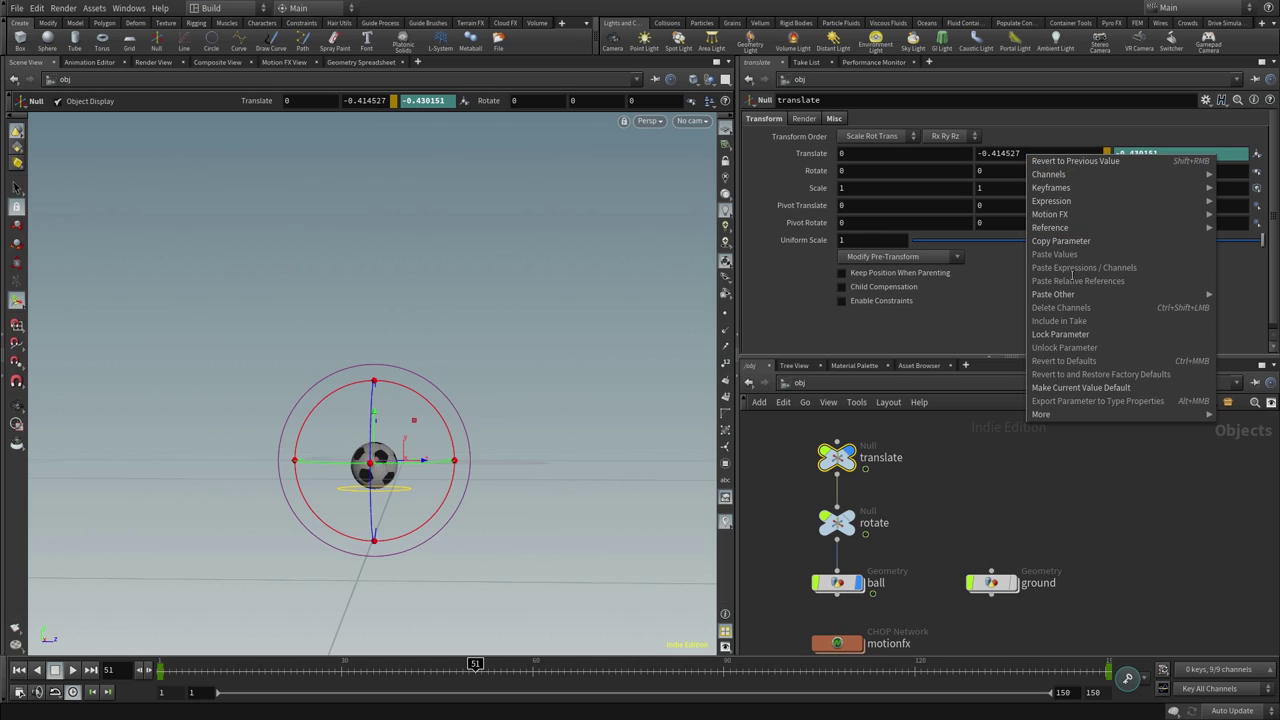
left_click(930, 513)
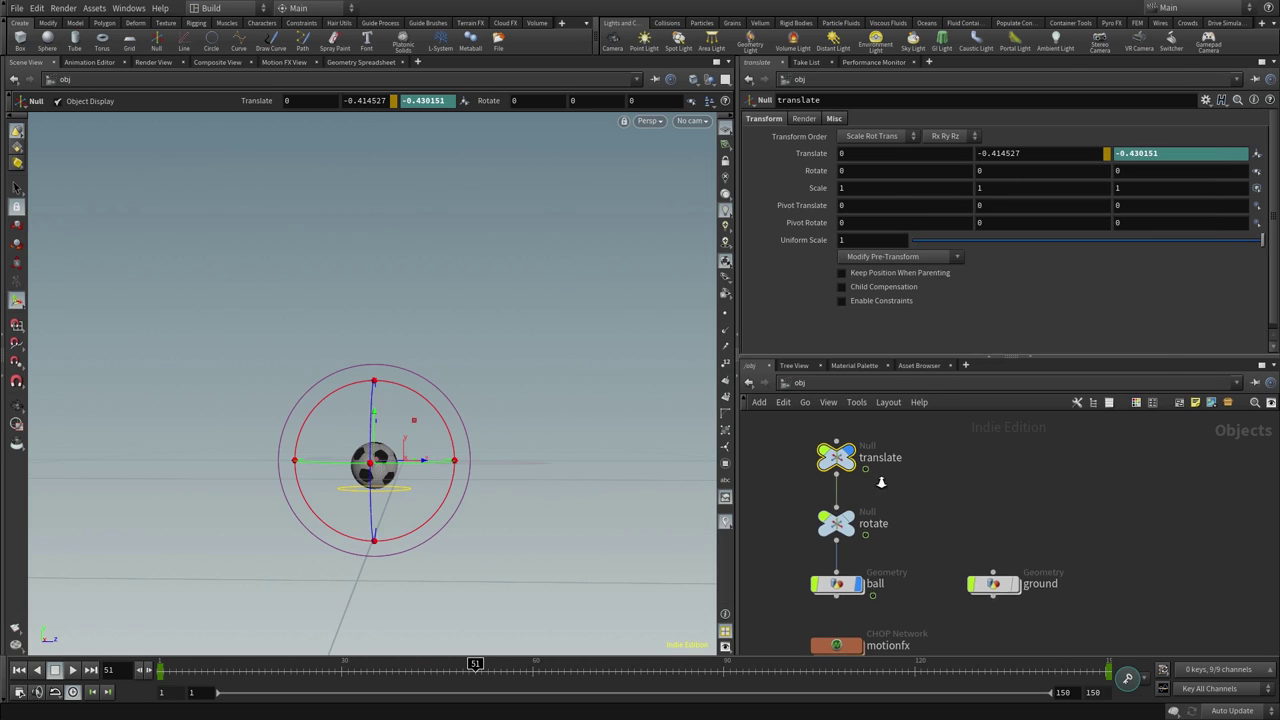
- Dive into motionfx to see its noise nodes, then reselect the translate null at /obj
scroll(940, 518, "up", 3)
scroll(935, 545, "down", 2)
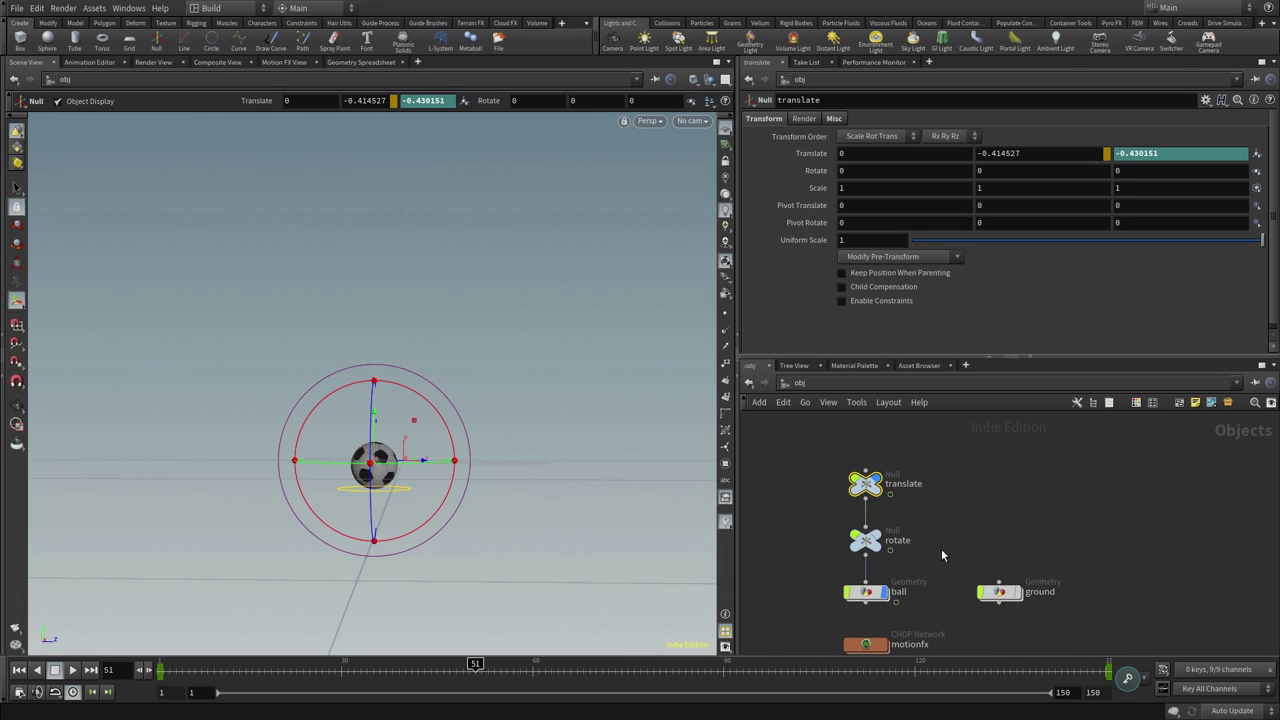
scroll(900, 562, "down", 1)
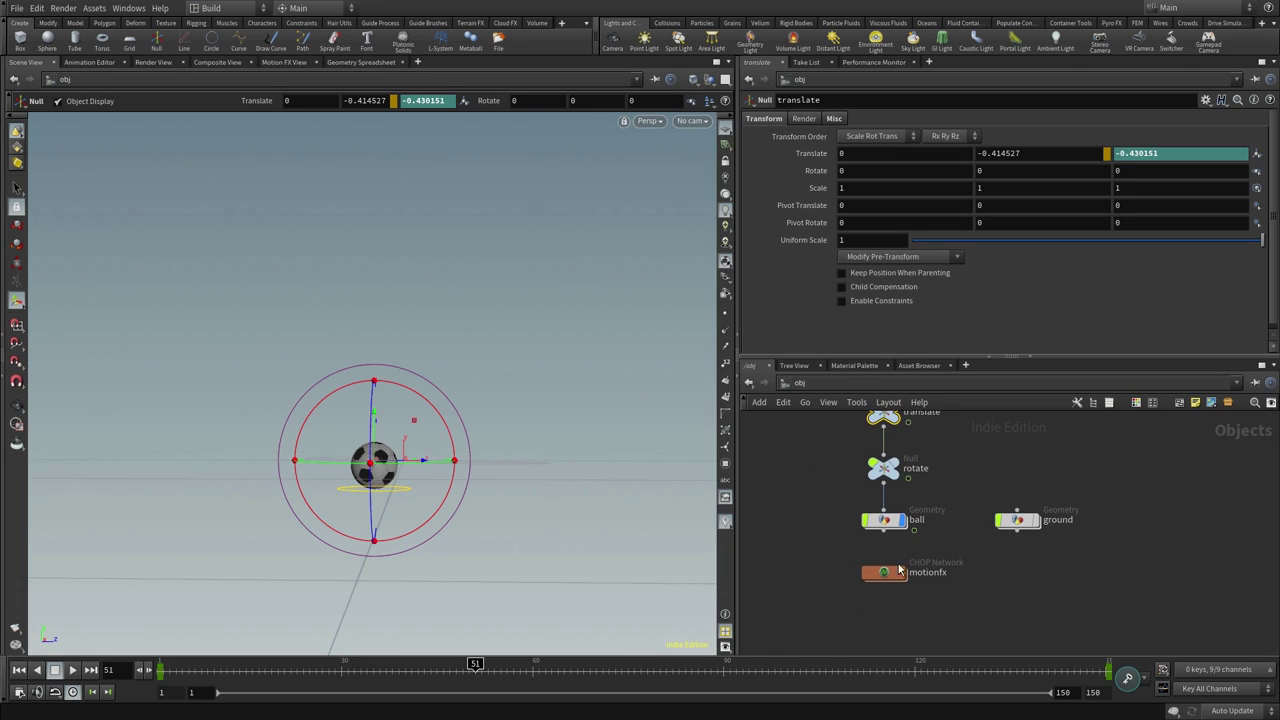
double_click(884, 576)
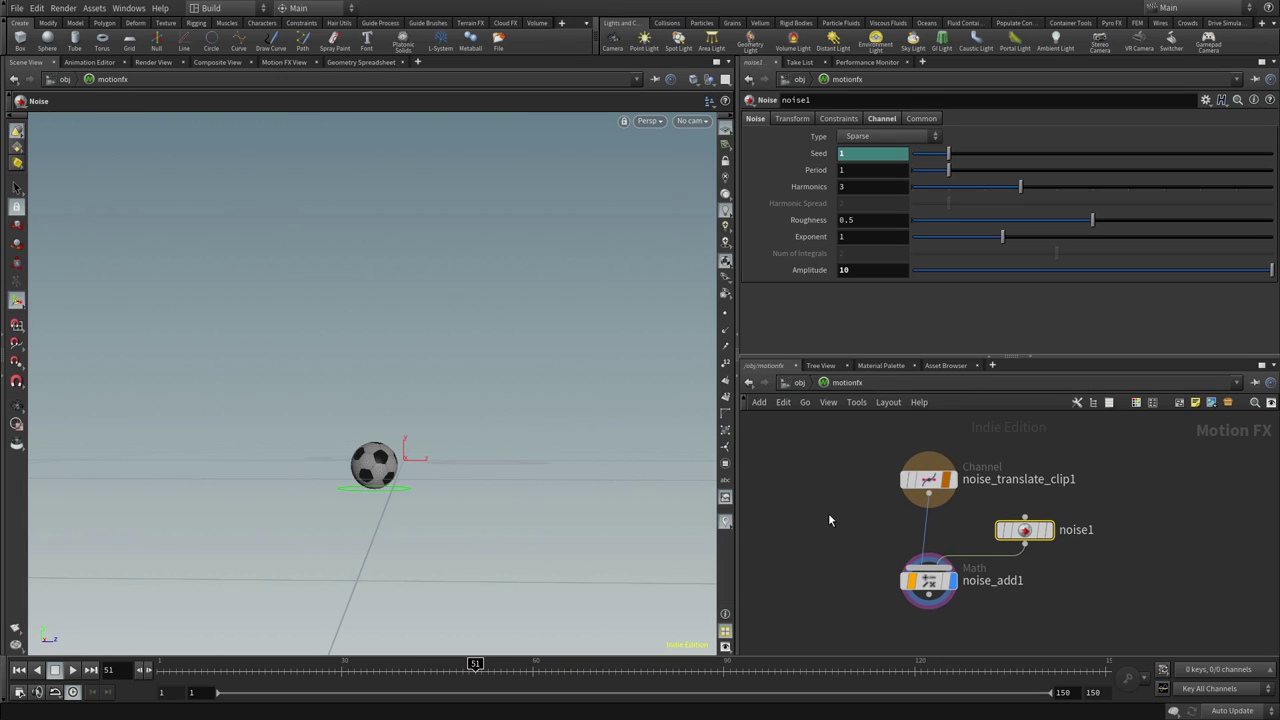
key("u")
left_click(880, 473)
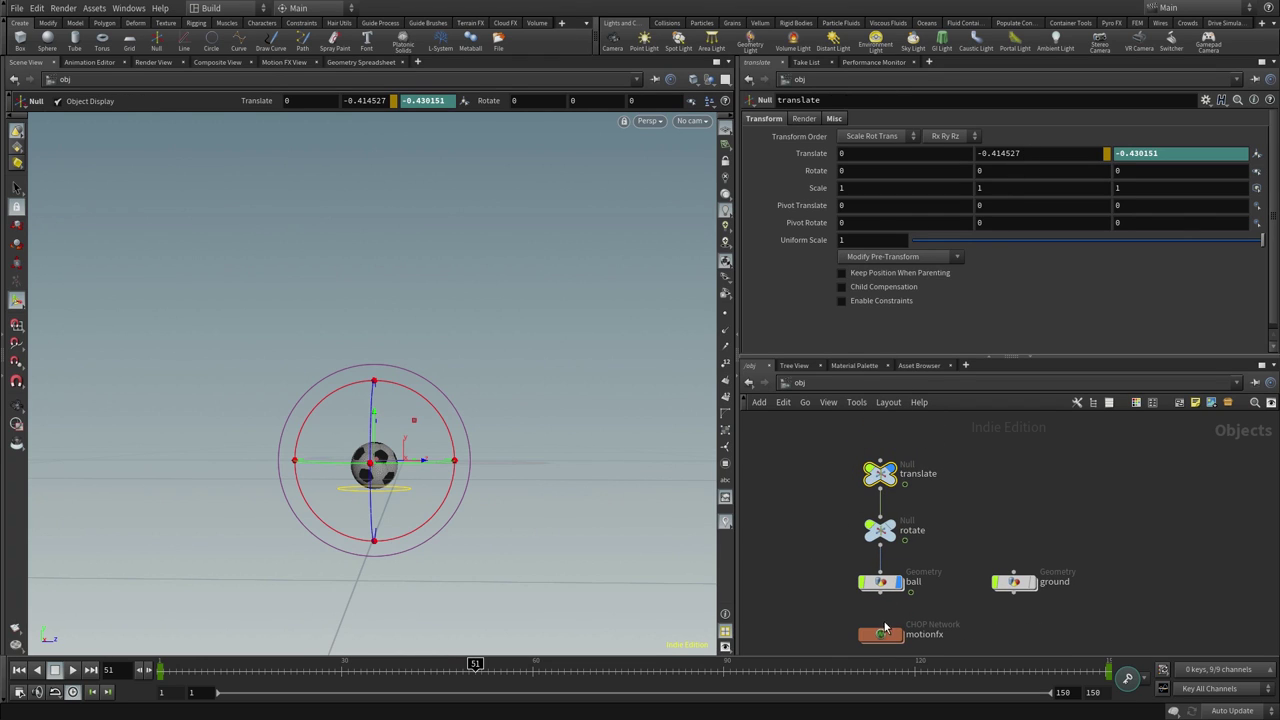
- Revisit motionfx and inspect the translate null's Translate Y field without changing it
middle_click_drag(809, 594, 802, 577)
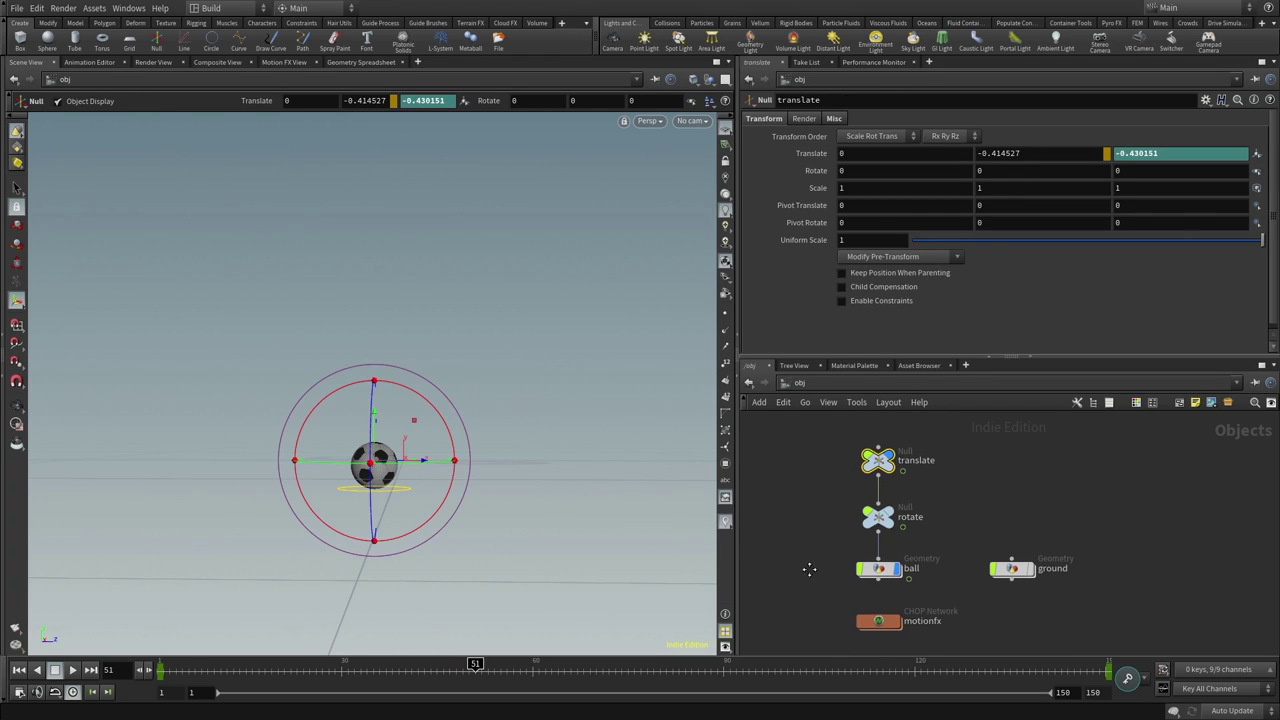
double_click(878, 622)
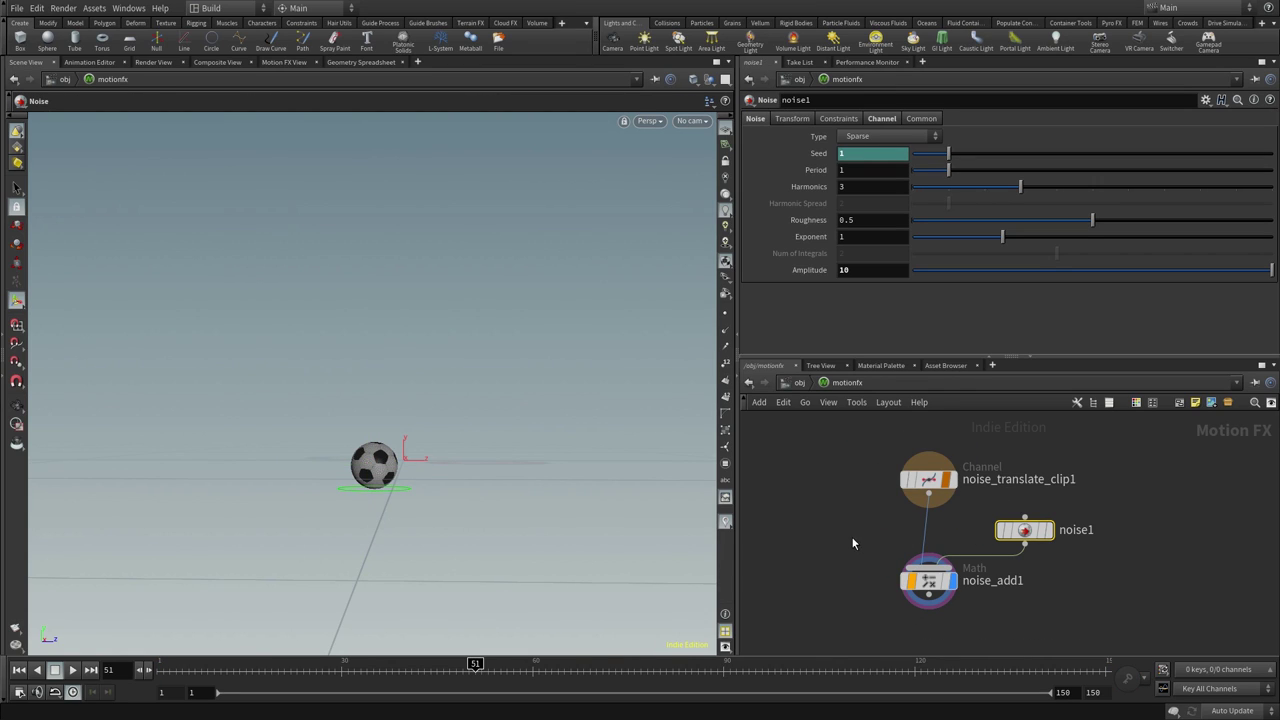
key("u")
left_click(872, 458)
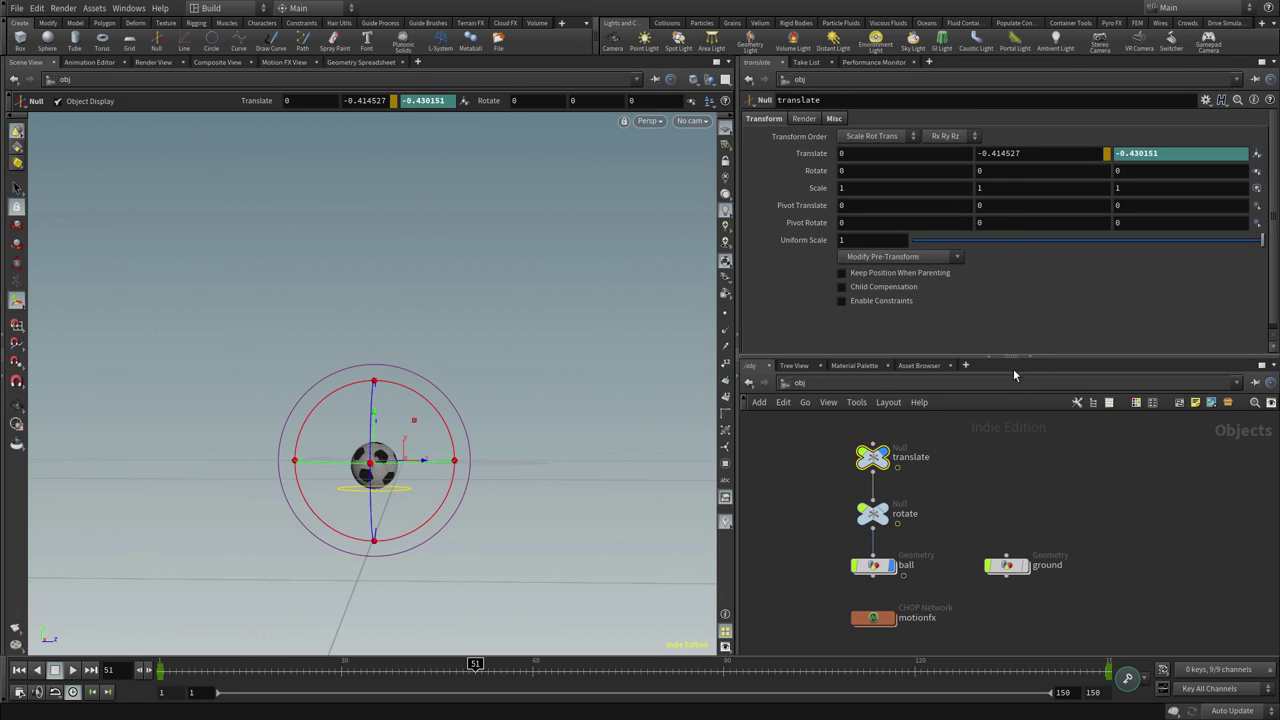
left_click(1024, 153)
left_click(1020, 153)
left_click(1110, 157)
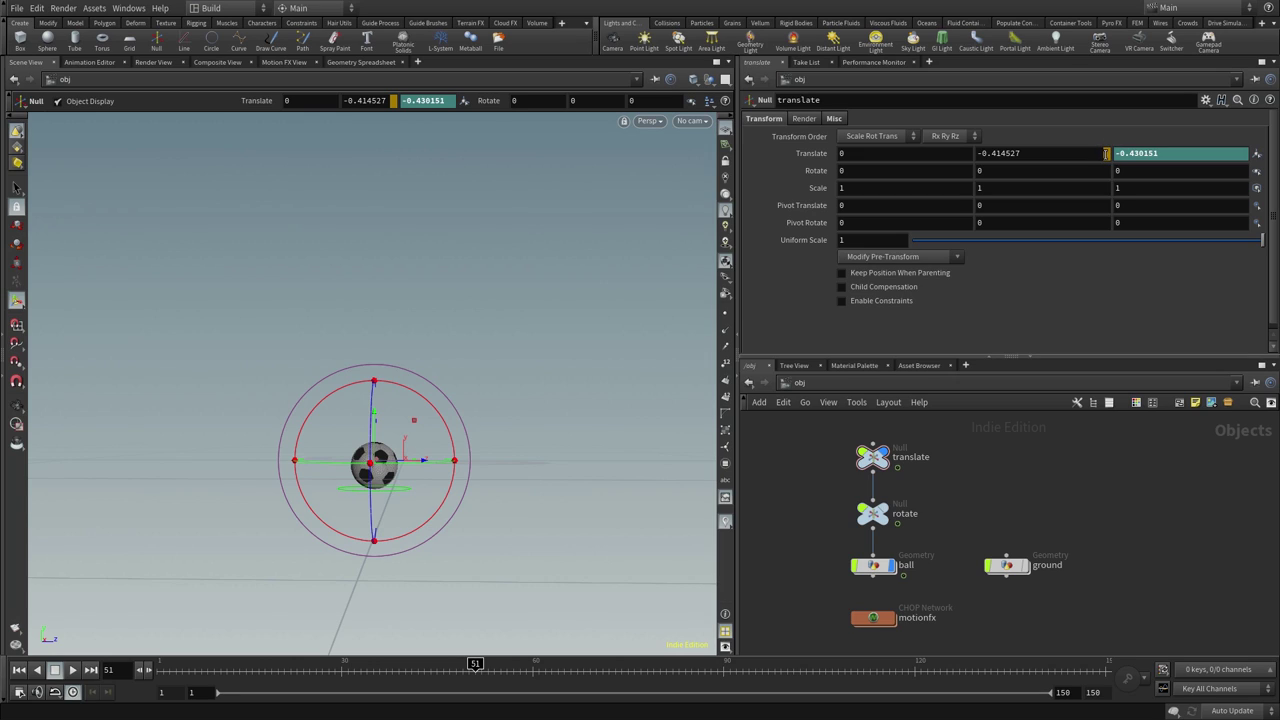
- Toggle the Translate parameter between expression and value display
left_click(818, 156)
left_click(817, 156)
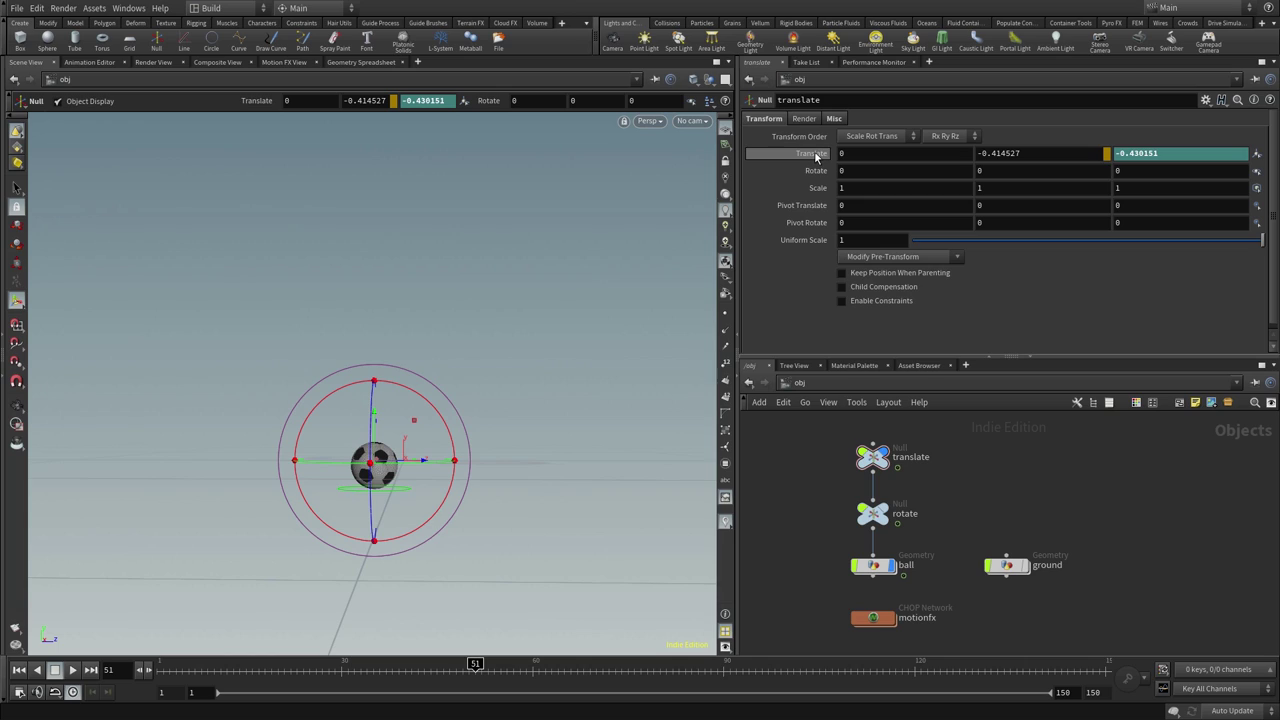
left_click(817, 156)
left_click(815, 155)
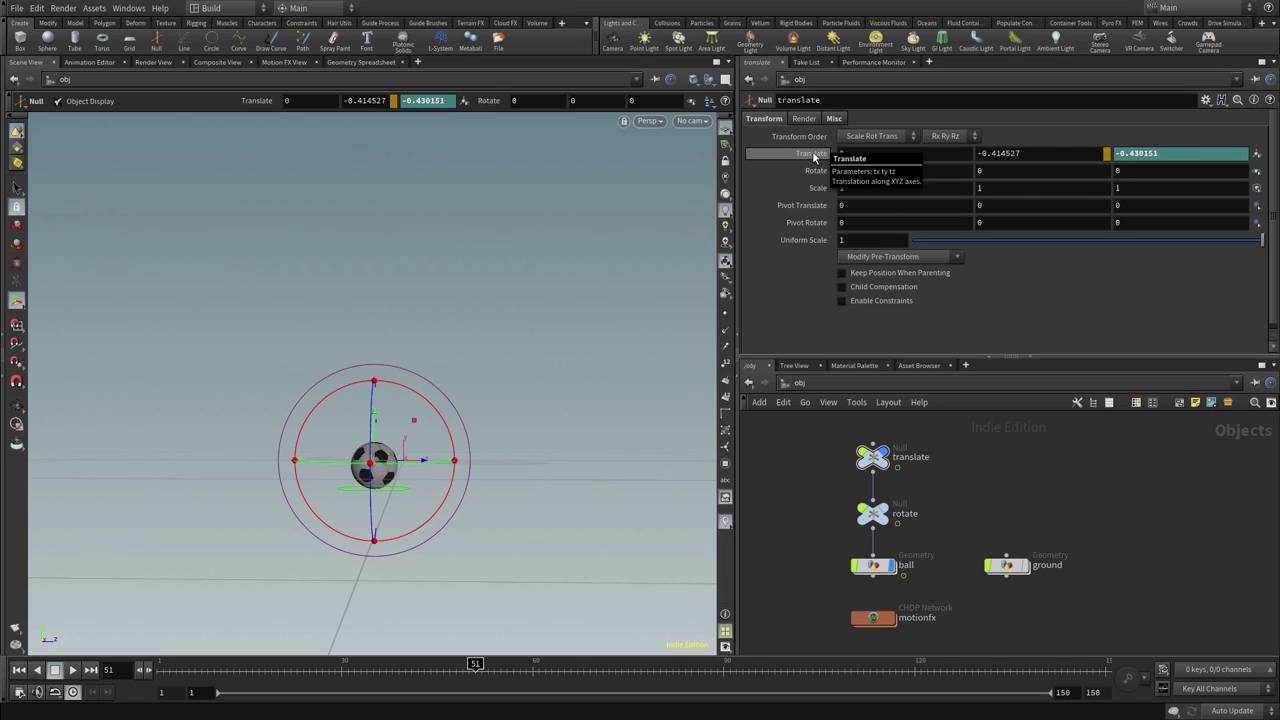
left_click(814, 155)
left_click(812, 155)
left_click(813, 155)
left_click(813, 155)
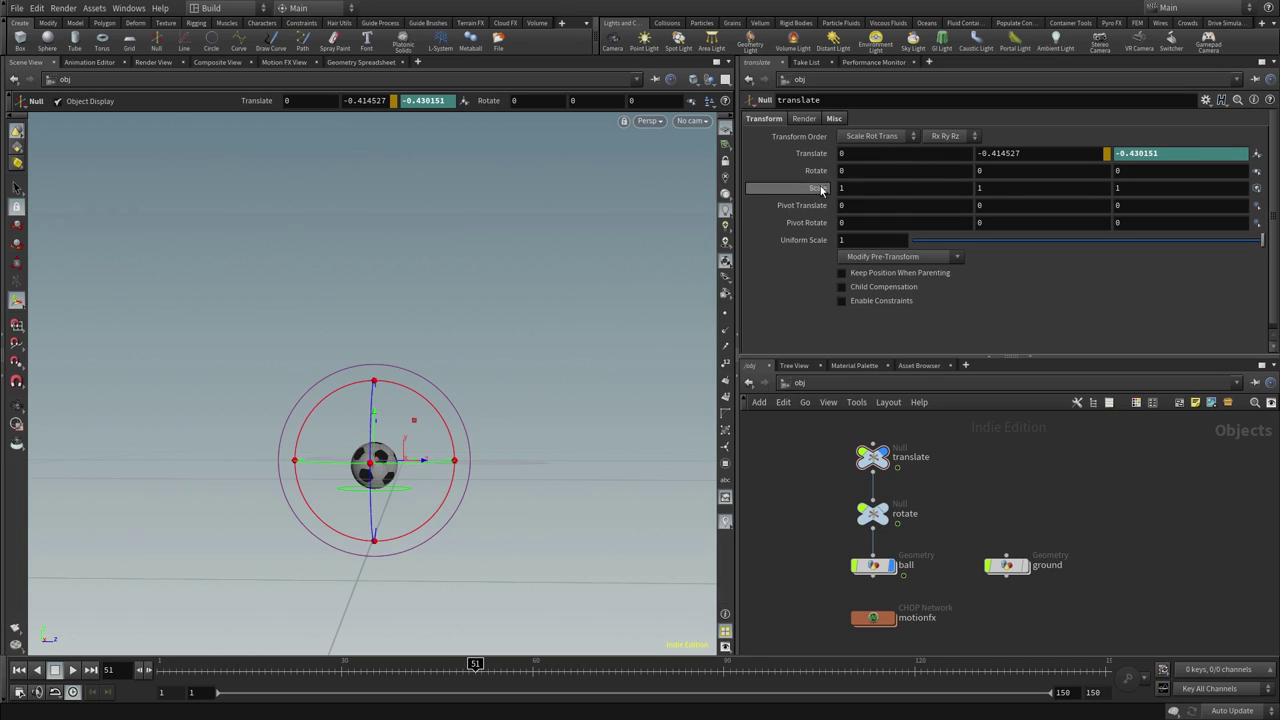
left_click(813, 155)
left_click(813, 155)
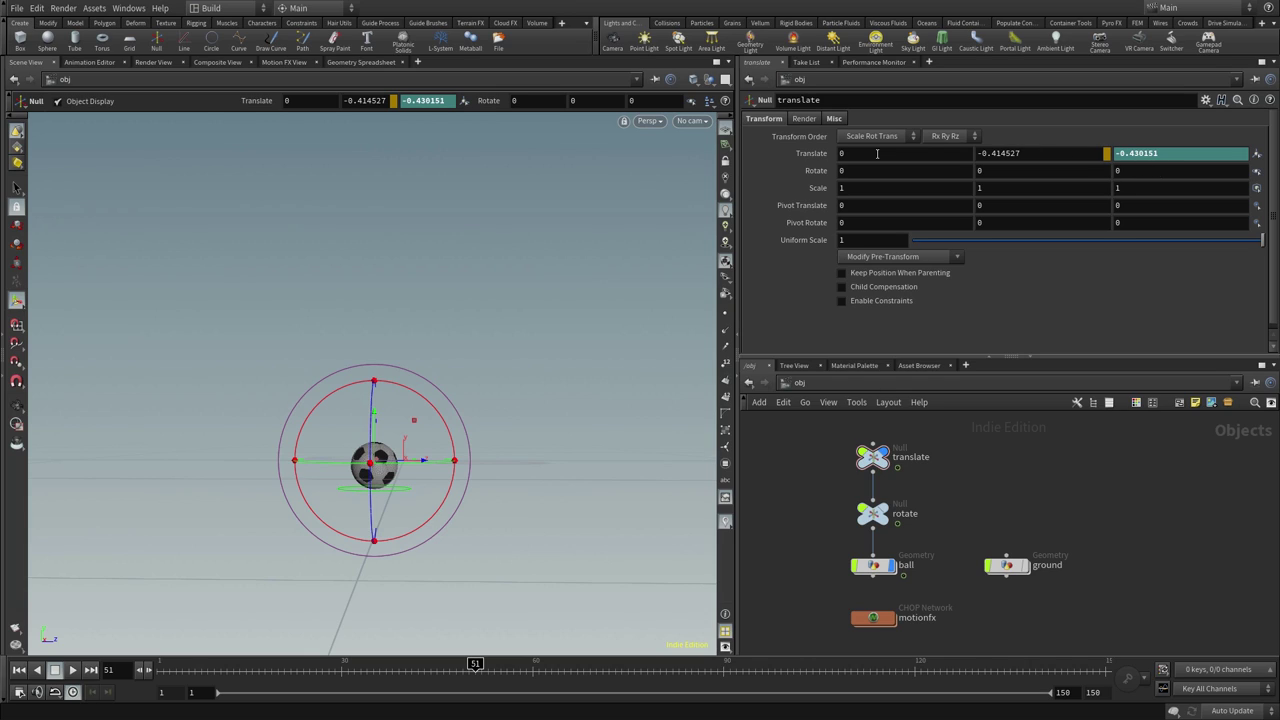
- Read the noise_add1 override path on Translate Y and open the motionfx network
left_click(813, 155)
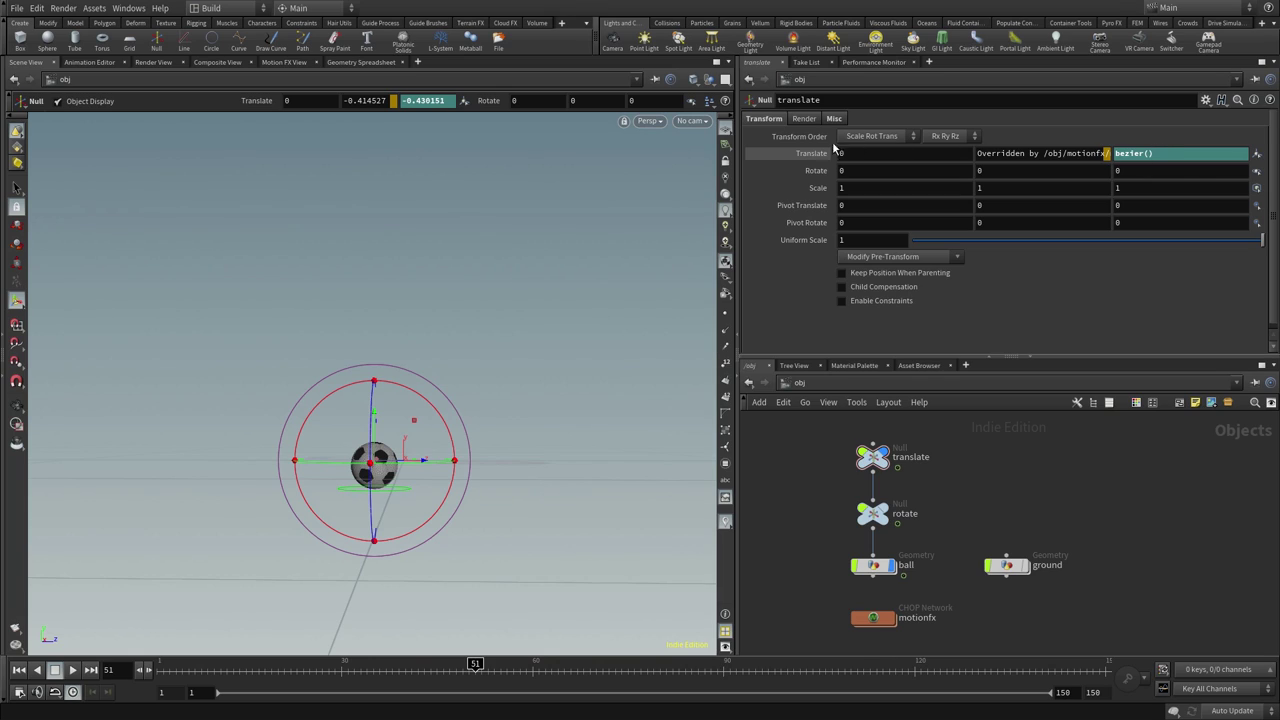
left_click(992, 153)
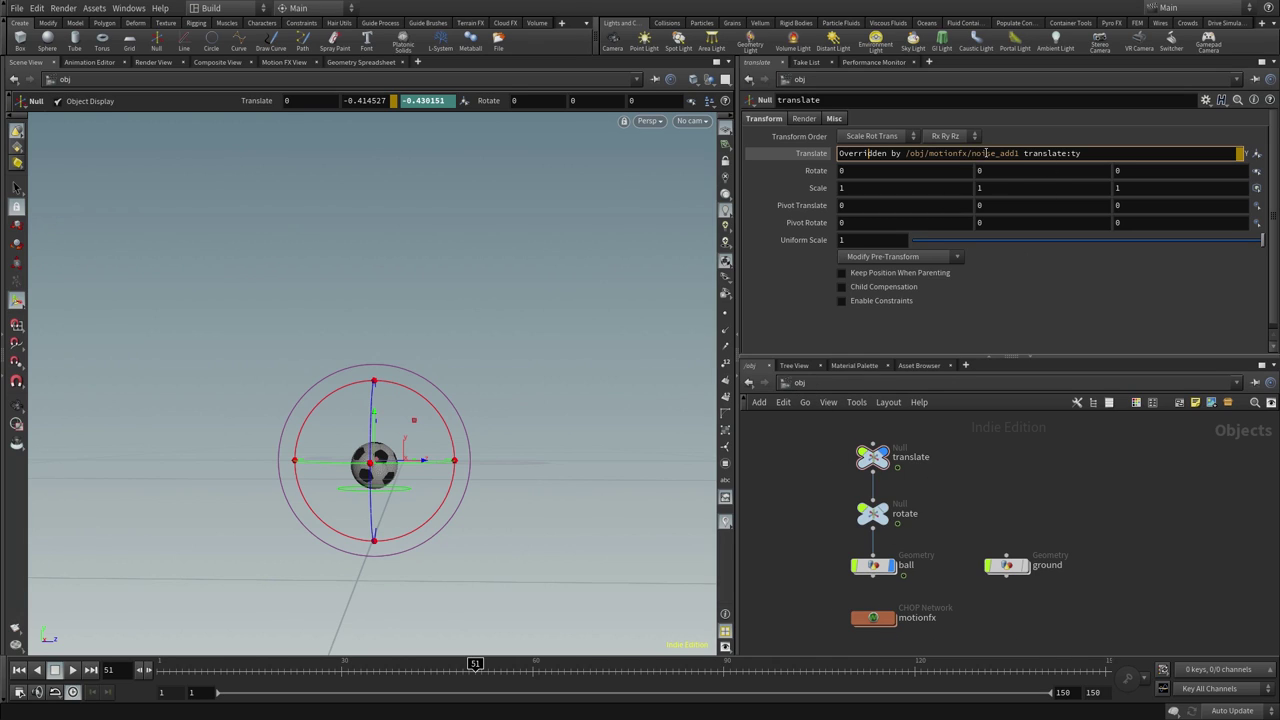
double_click(873, 617)
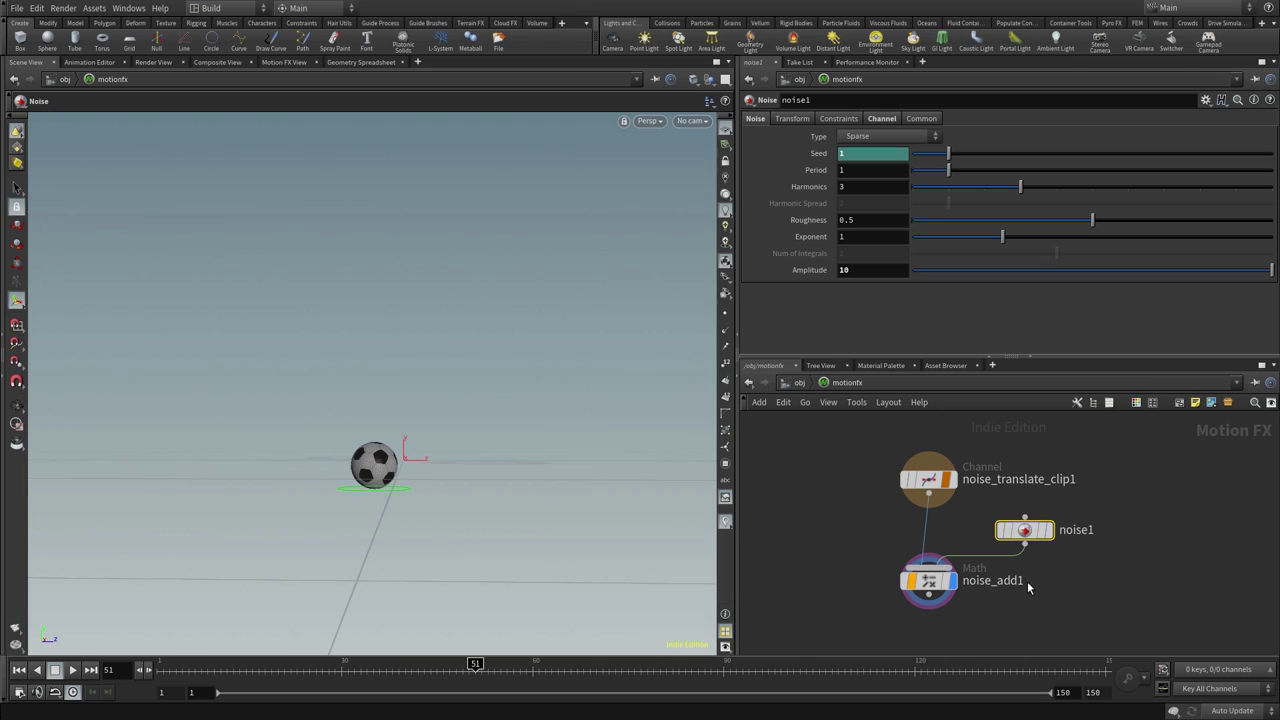
mouse_move(928, 581)
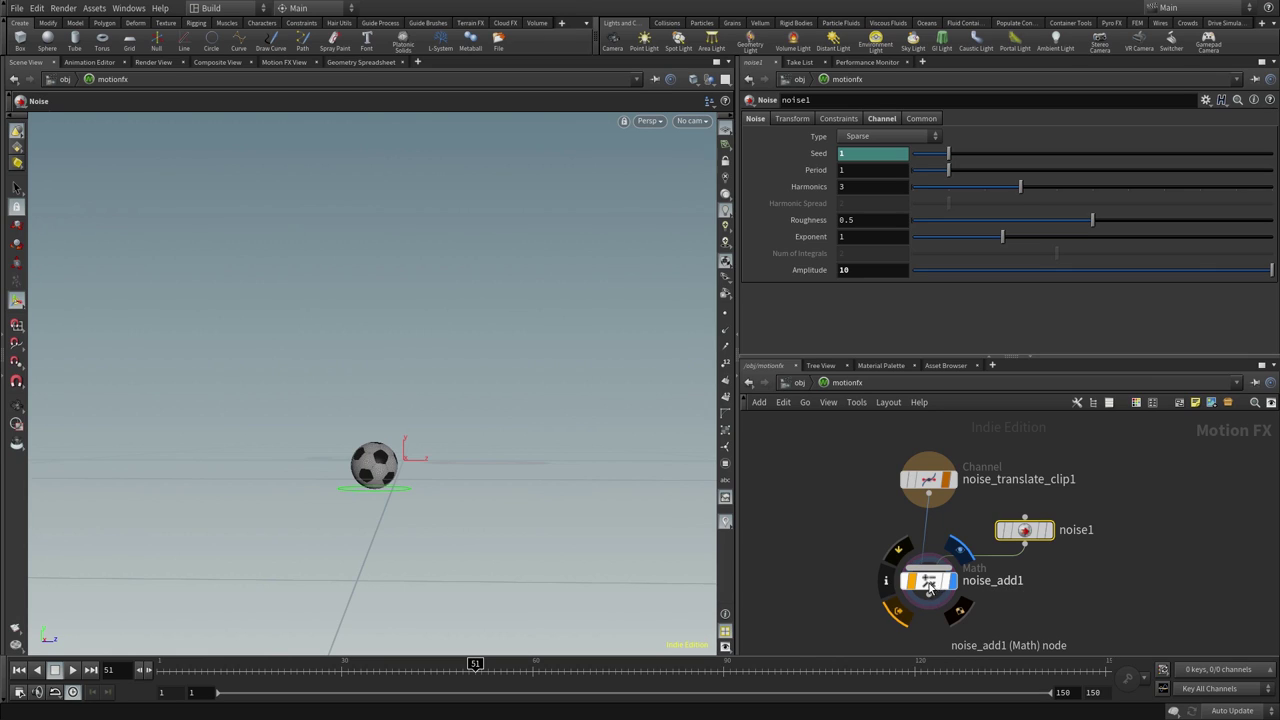
- Show the translate null's numeric Translate values, play the animation, and reposition the noise1 window
key("u")
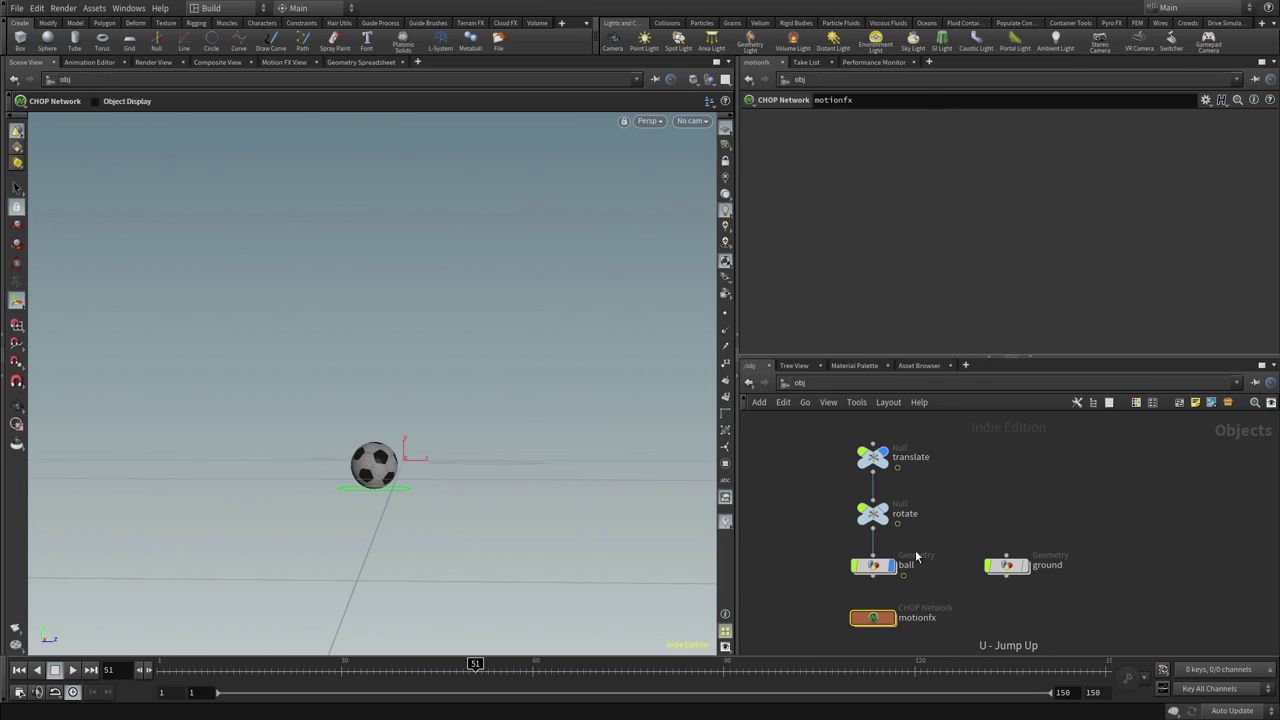
left_click(872, 456)
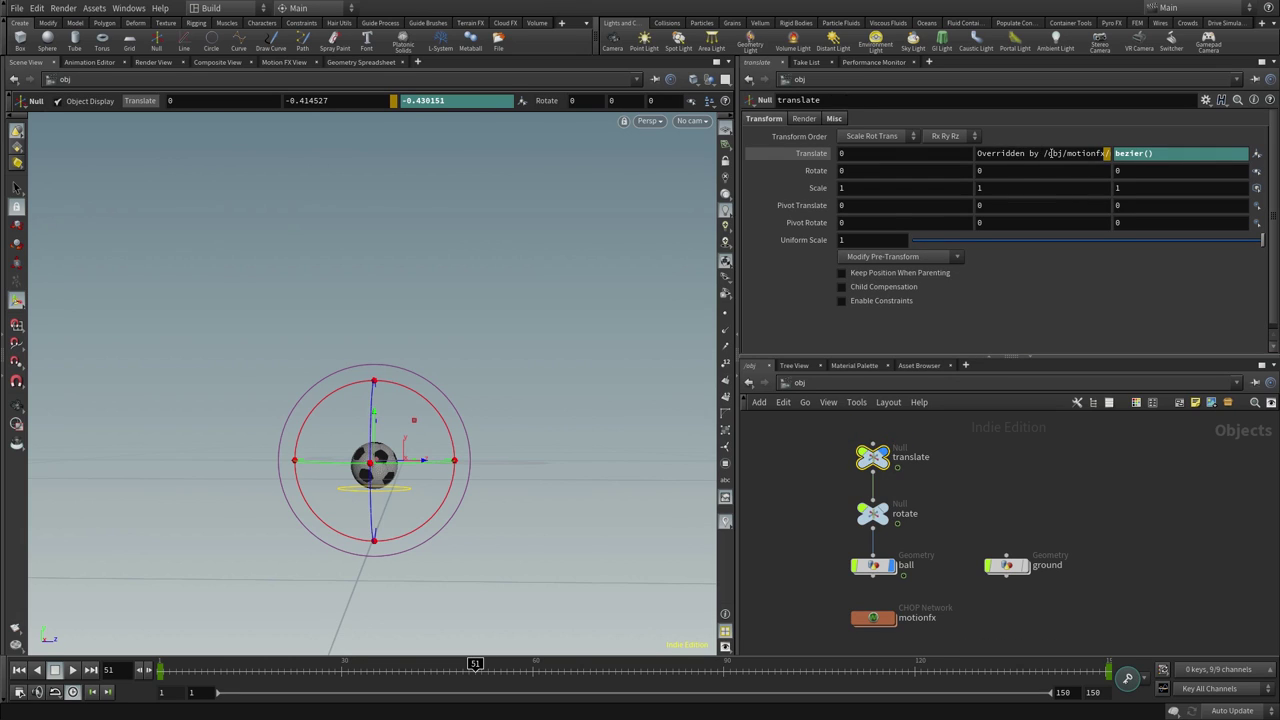
left_click(812, 153)
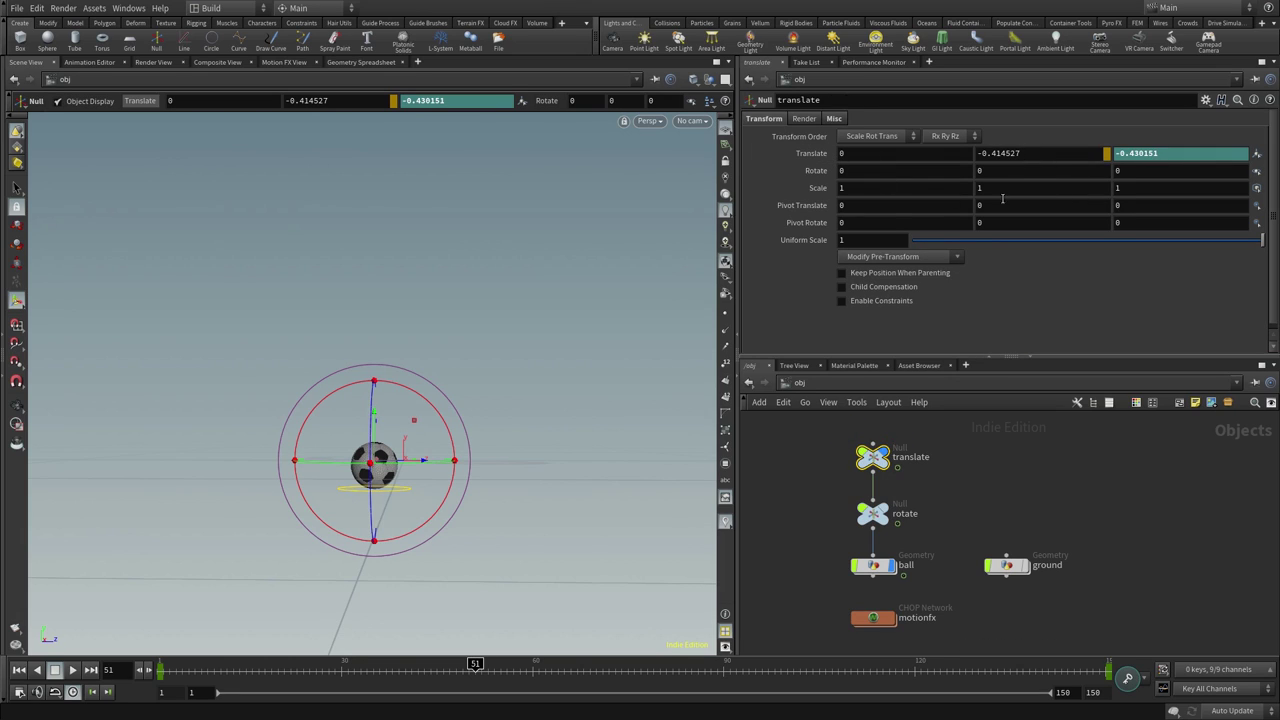
key("Up")
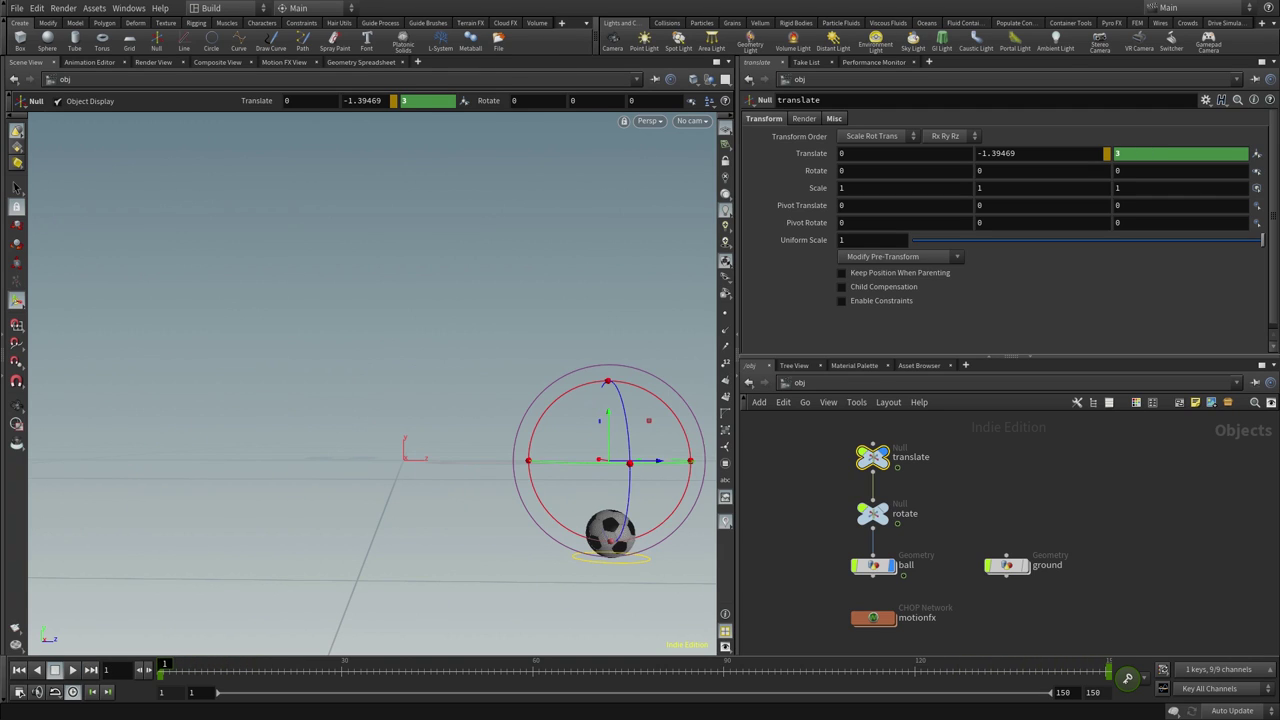
left_click_drag(410, 62, 452, 95)
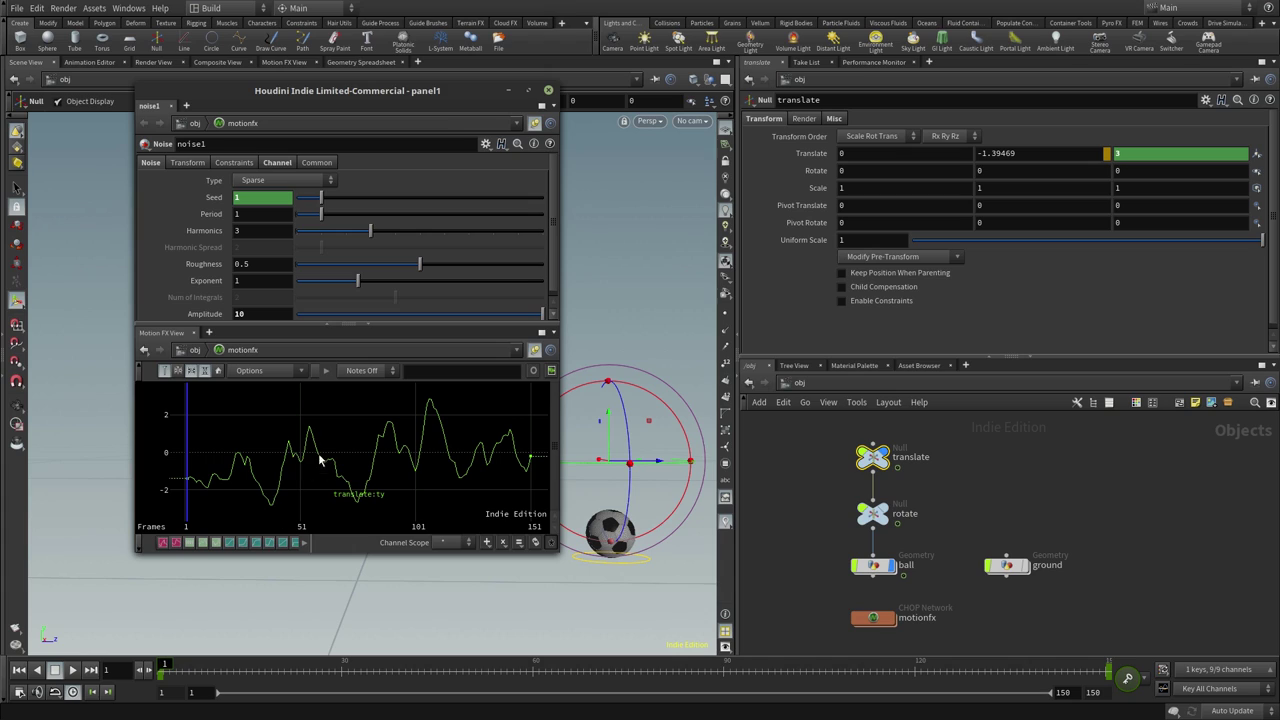
- Open motionfx, play and stop the animation, then close the floating noise1 graph window
double_click(874, 618)
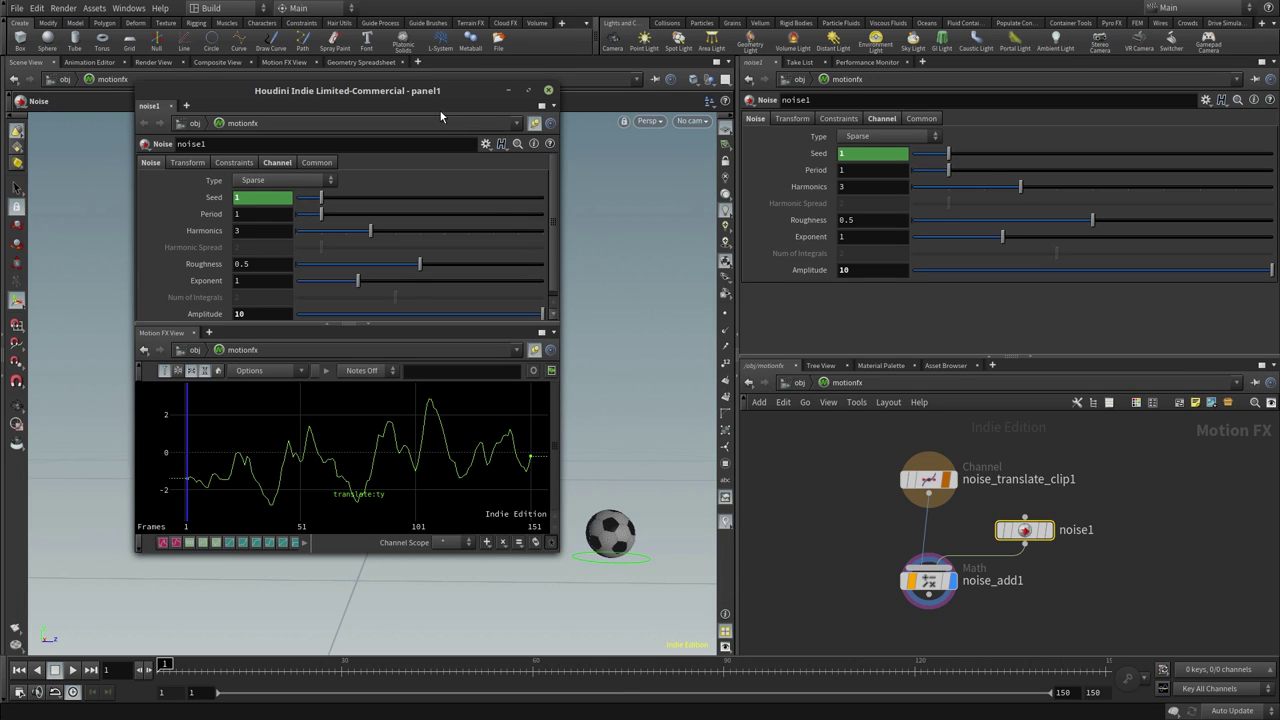
left_click_drag(435, 90, 345, 94)
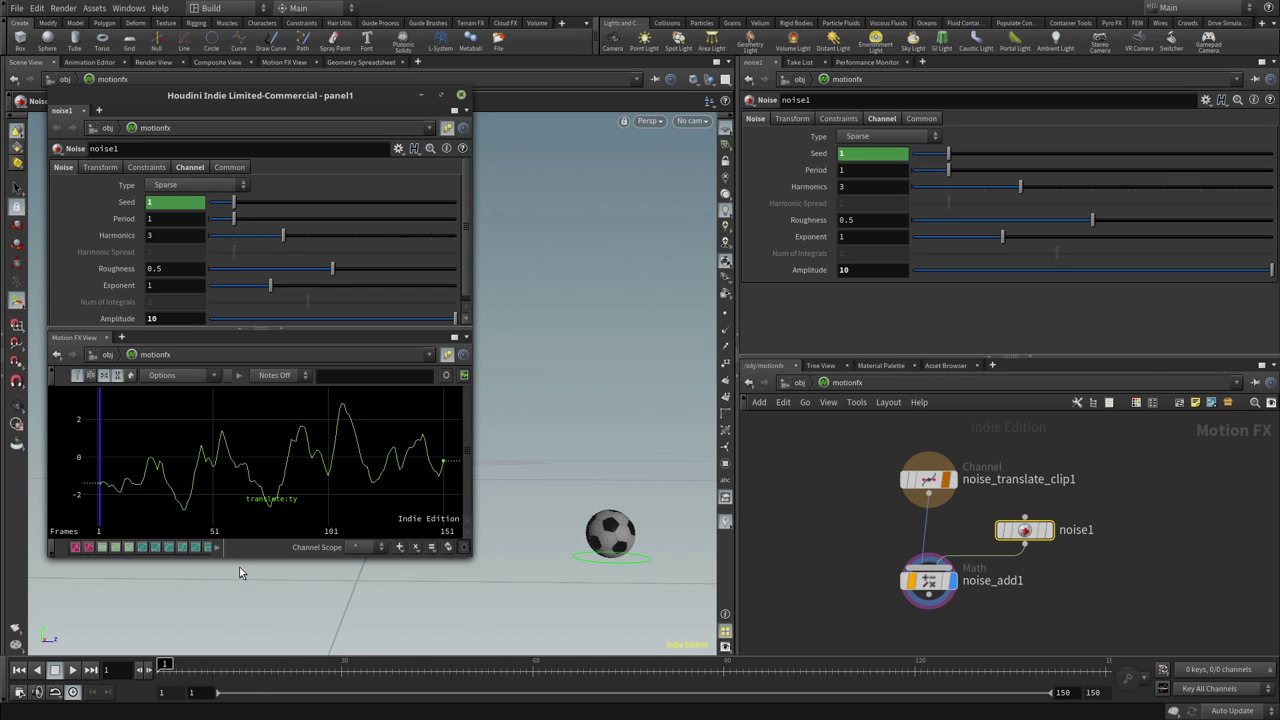
left_click(72, 670)
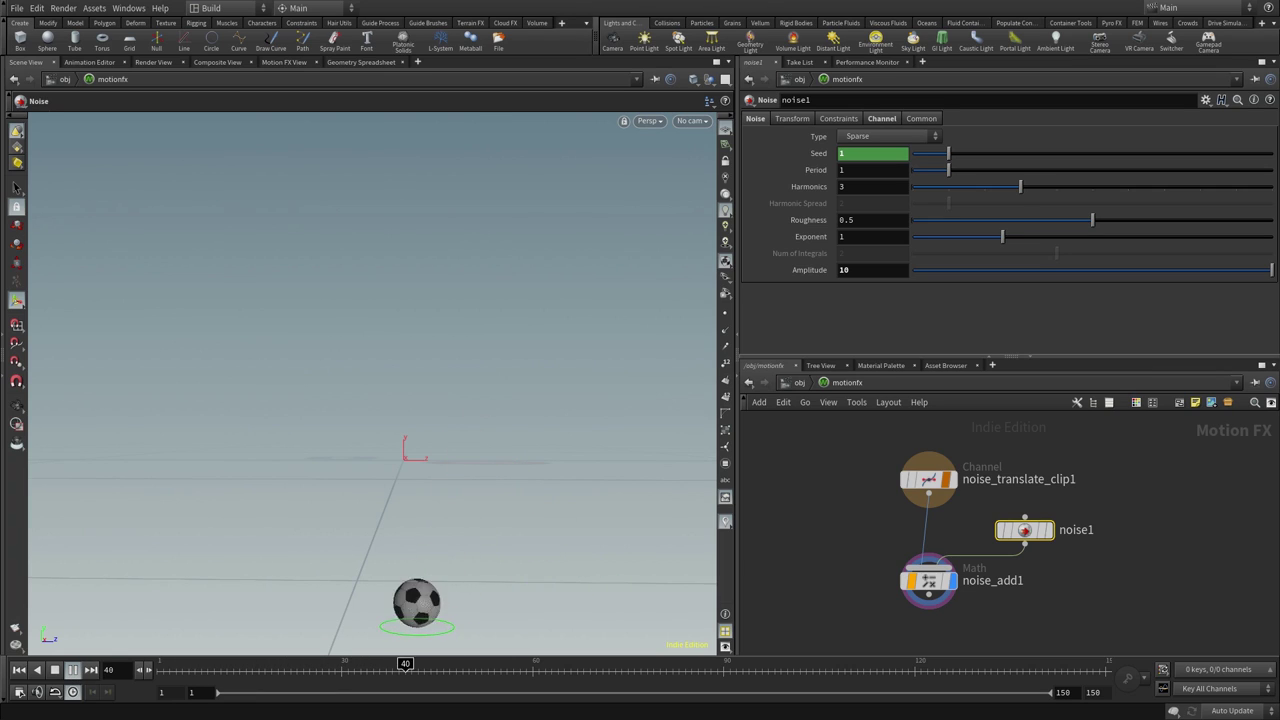
key("alt+Tab")
left_click_drag(365, 96, 411, 37)
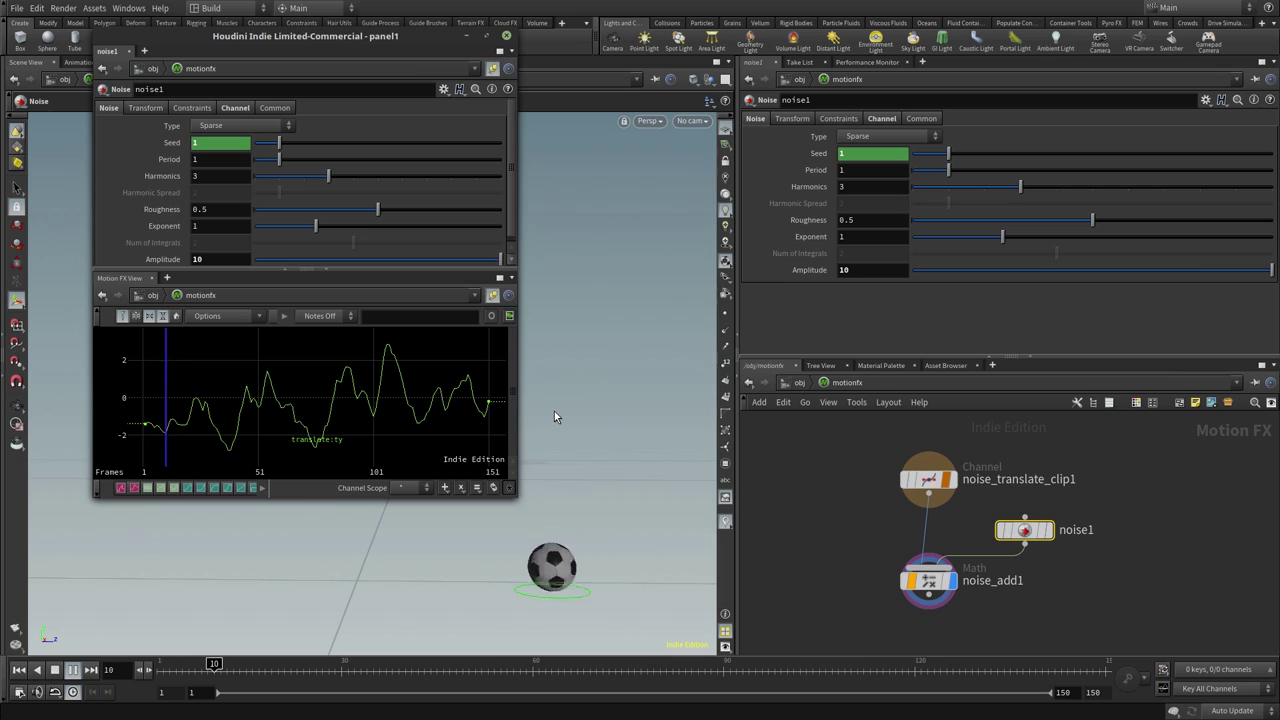
key("Up")
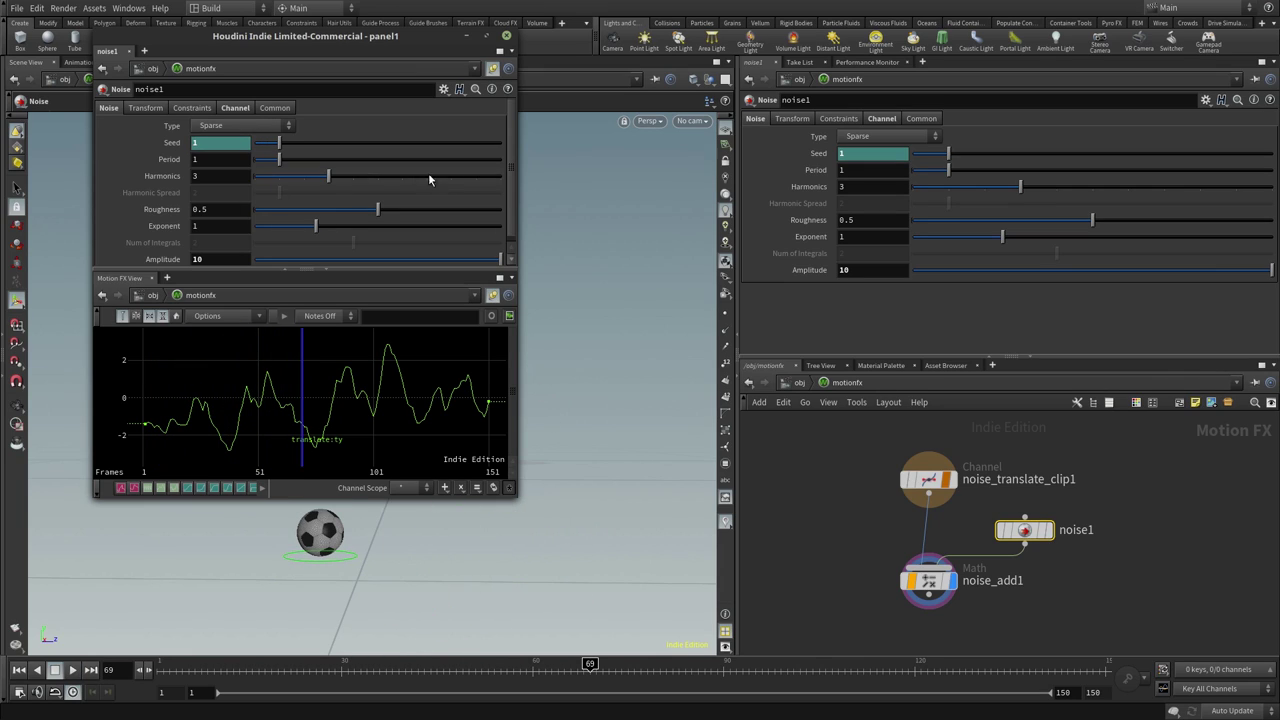
left_click_drag(508, 175, 427, 229)
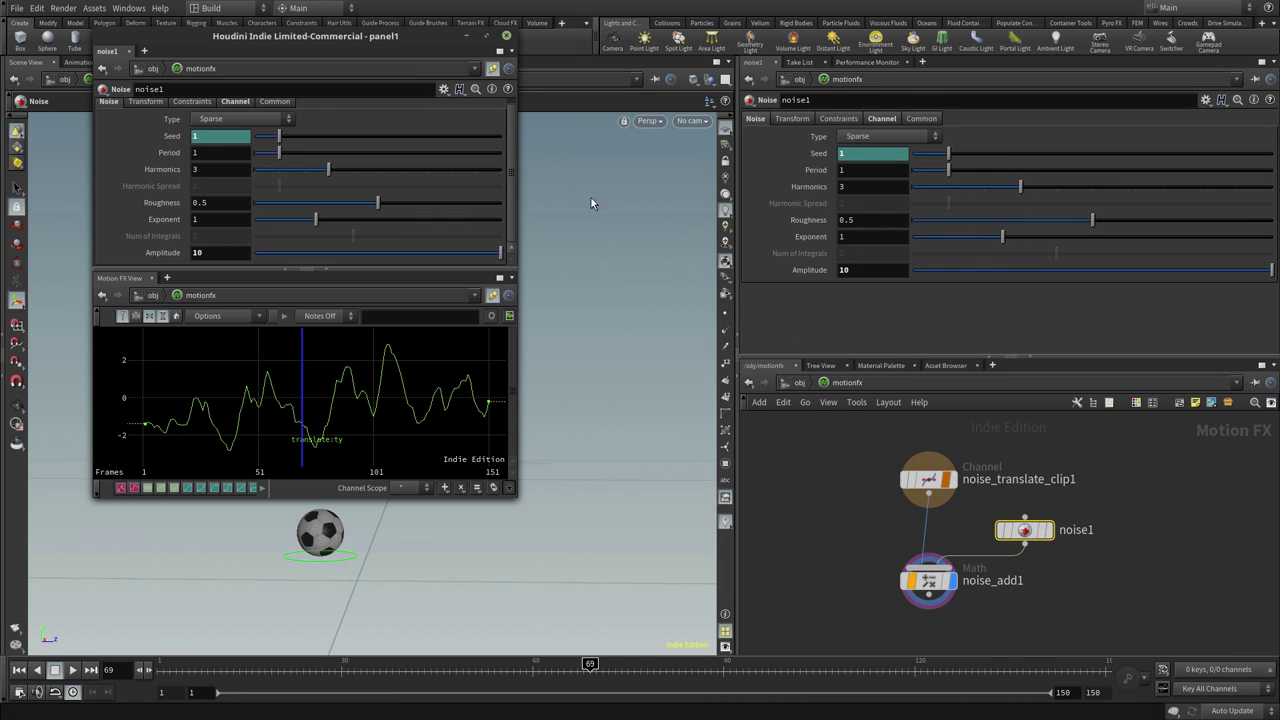
left_click_drag(404, 44, 435, 55)
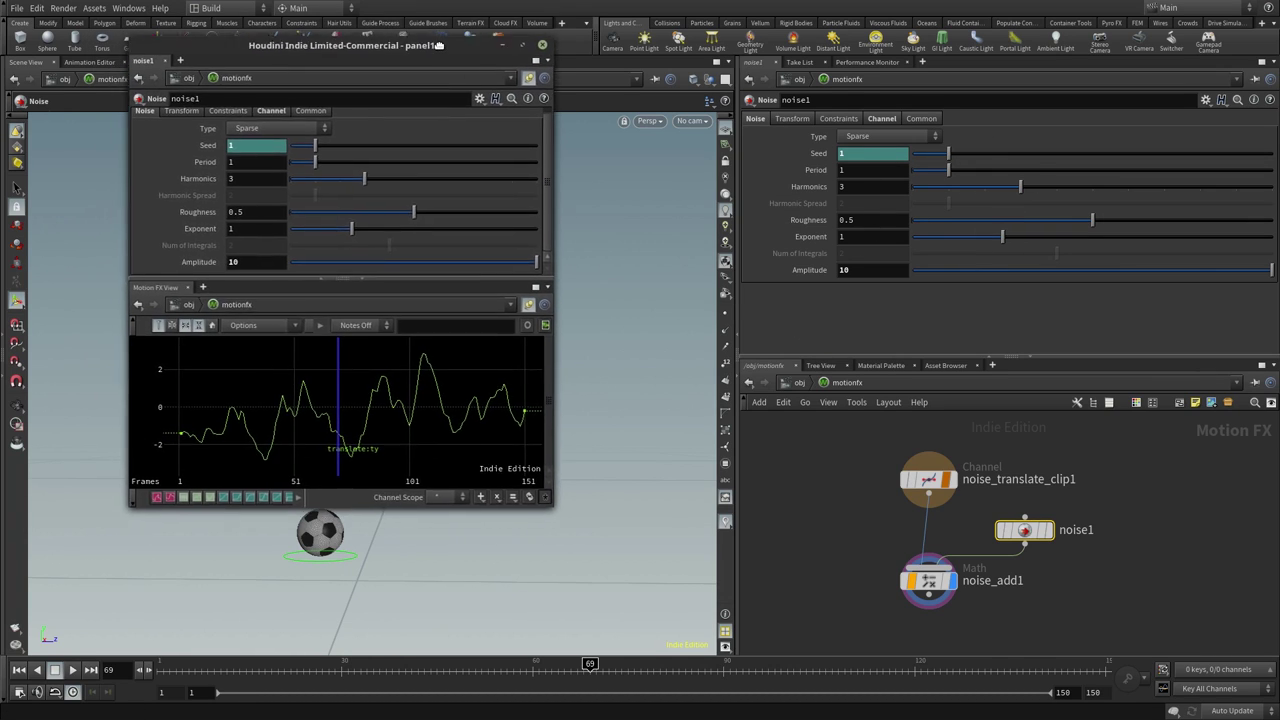
left_click(538, 48)
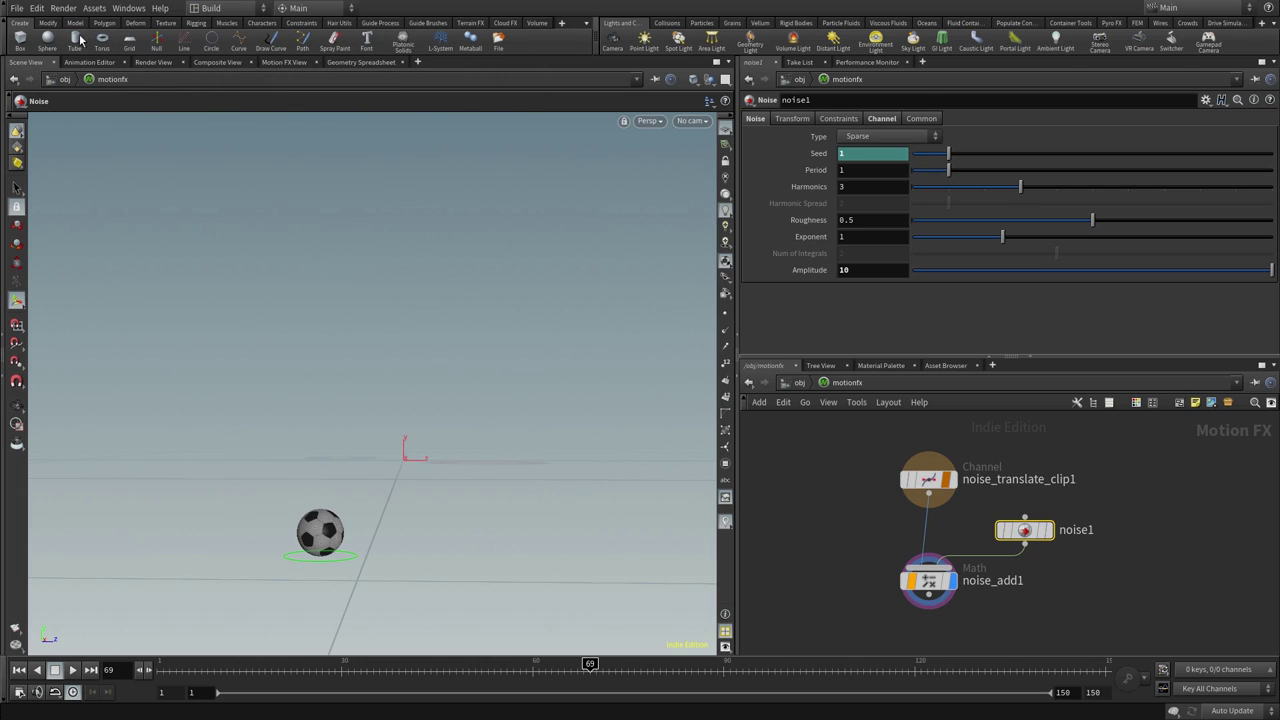
- Show the translate:ty noise curve full-size and inspect and tidy the noise1, noise_add1 and clip nodes
left_click(297, 64)
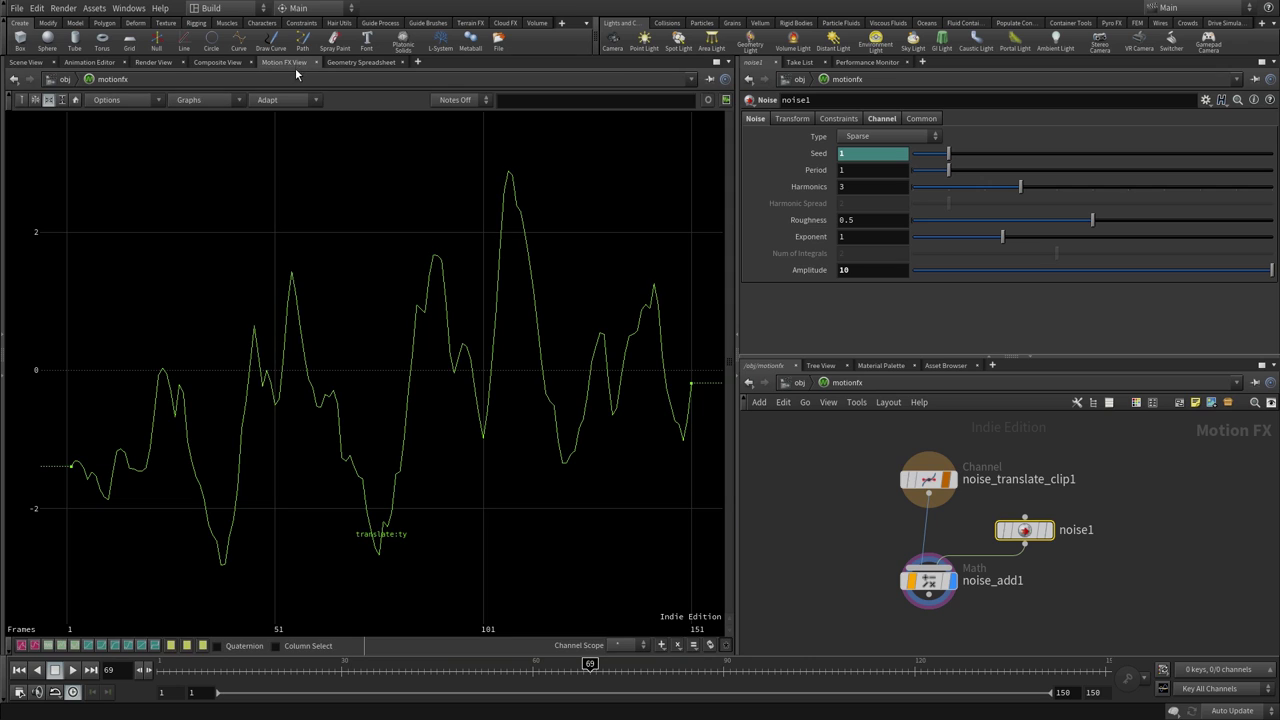
mouse_move(472, 467)
right_mouse_down()
mouse_move(346, 489)
mouse_move(443, 523)
mouse_move(557, 529)
mouse_move(435, 434)
mouse_move(406, 477)
mouse_move(431, 534)
mouse_move(526, 469)
mouse_move(175, 390)
right_mouse_up()
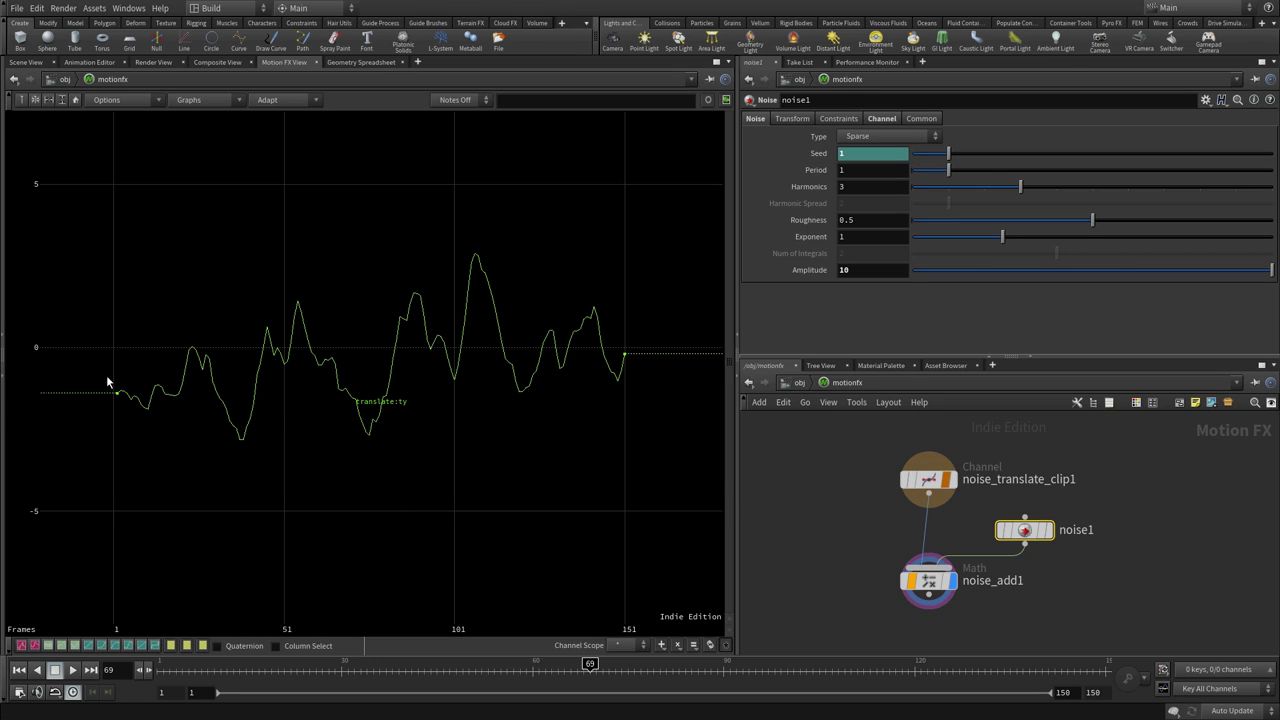
left_click(969, 593)
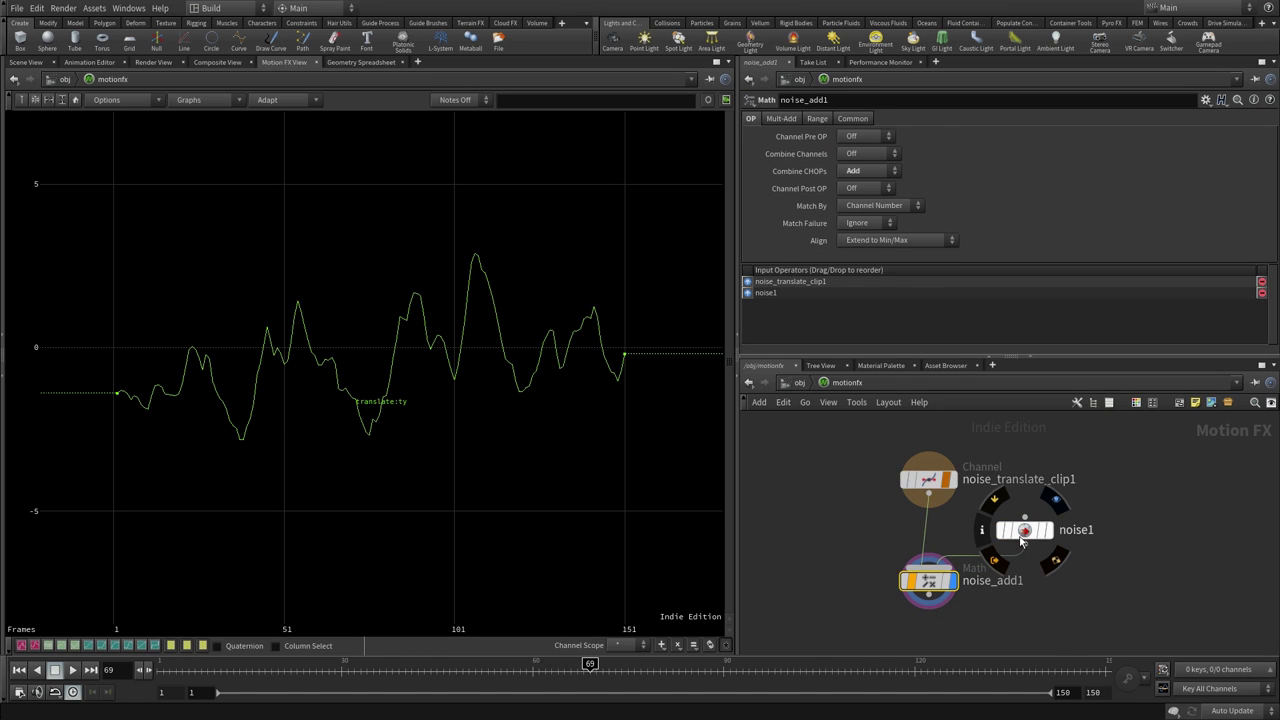
left_click(1030, 533)
left_click(928, 581)
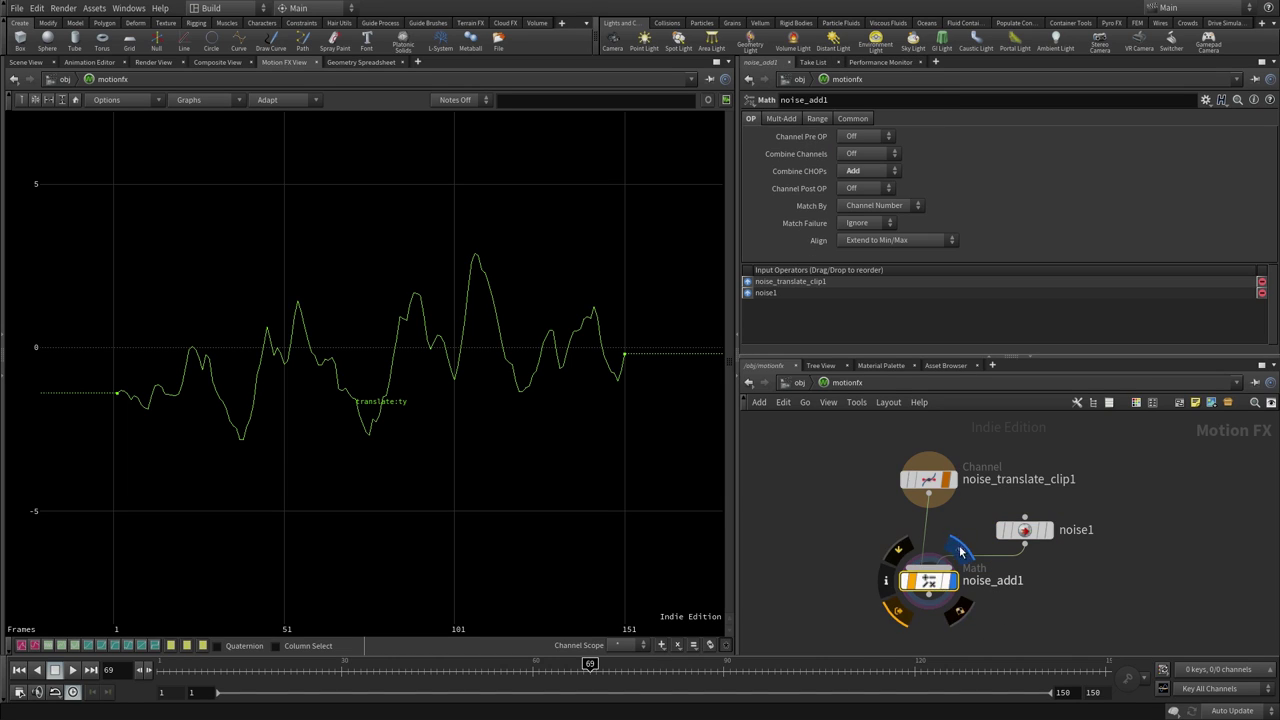
mouse_move(929, 488)
left_mouse_down()
mouse_move(916, 488)
mouse_move(930, 479)
left_mouse_up()
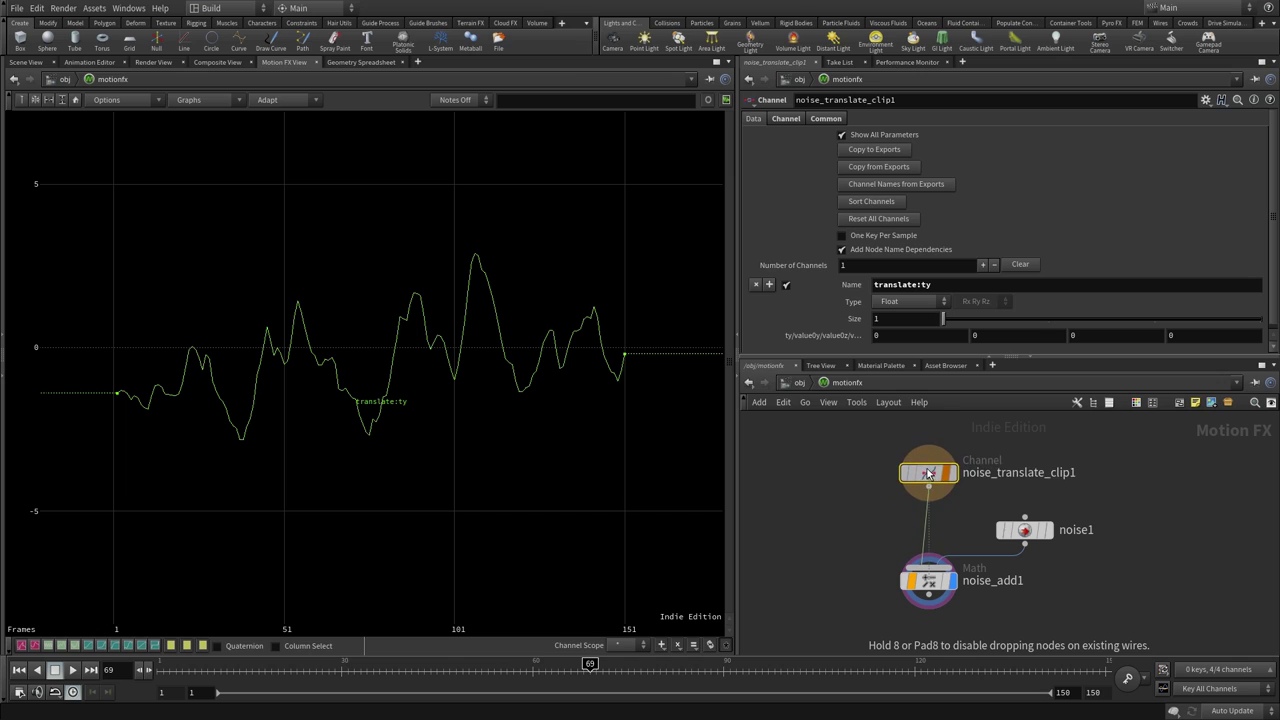
left_click_drag(1024, 530, 1038, 522)
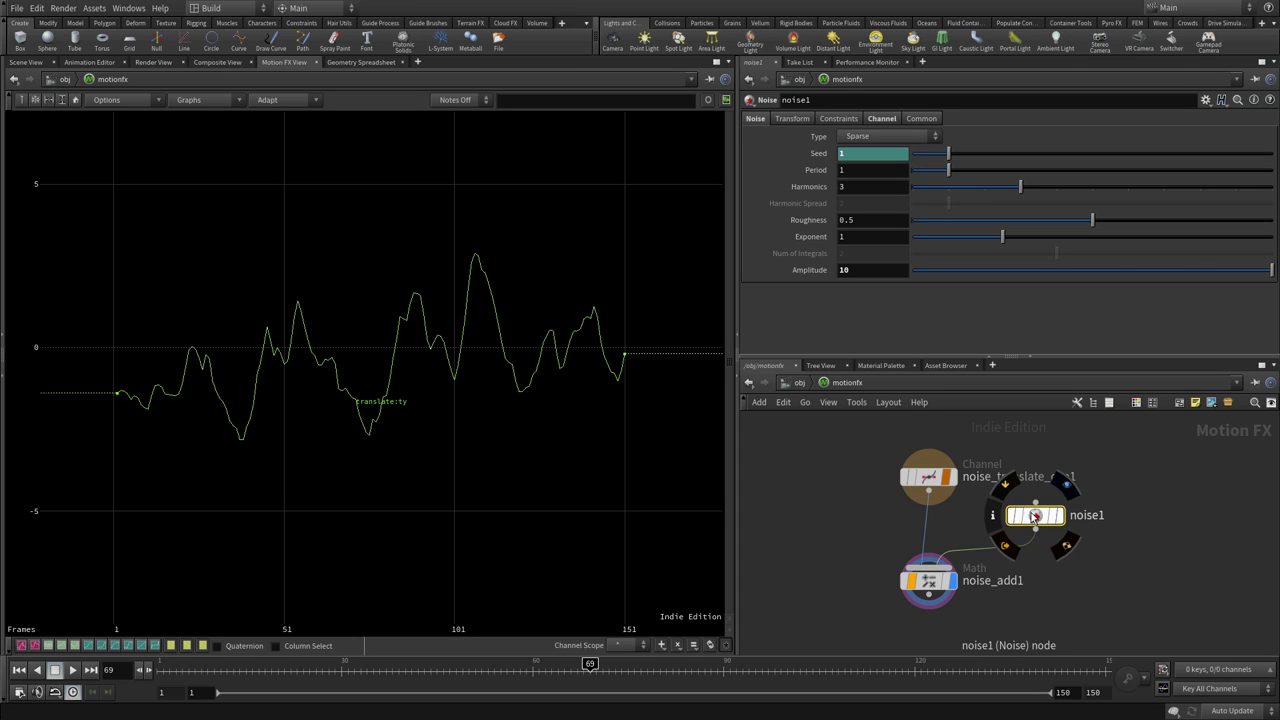
left_click(929, 583)
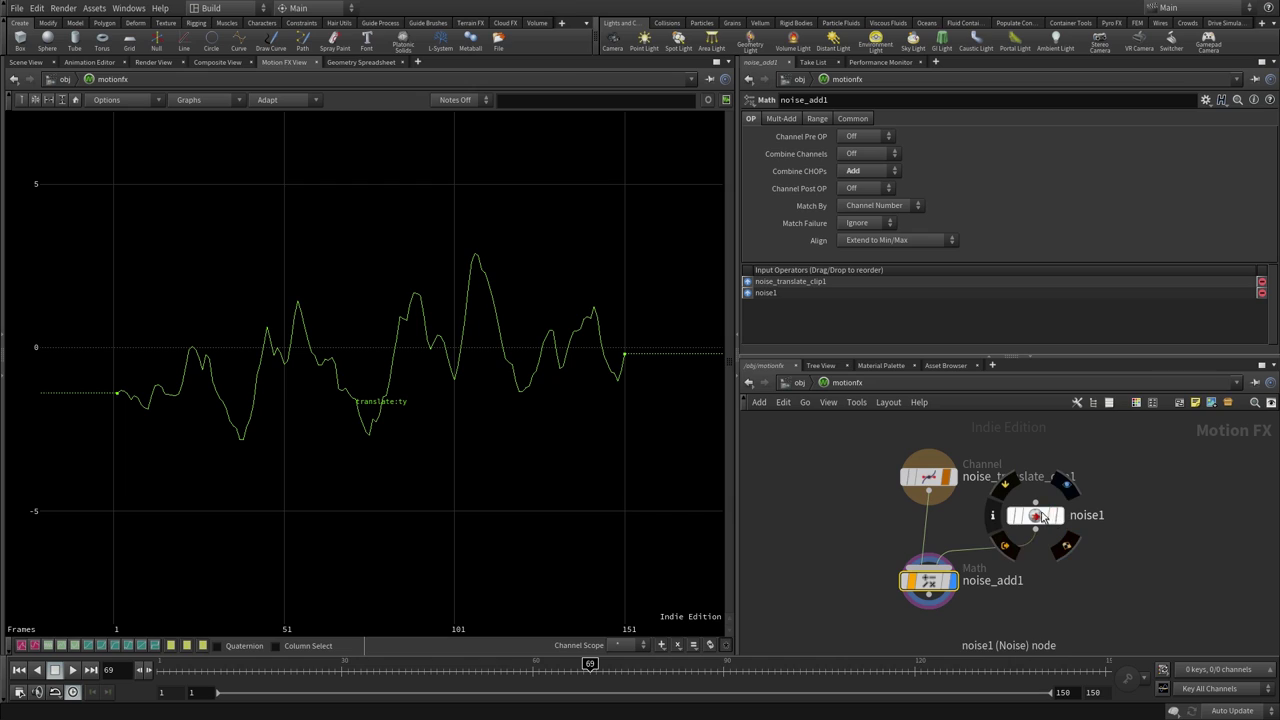
left_click(1039, 525)
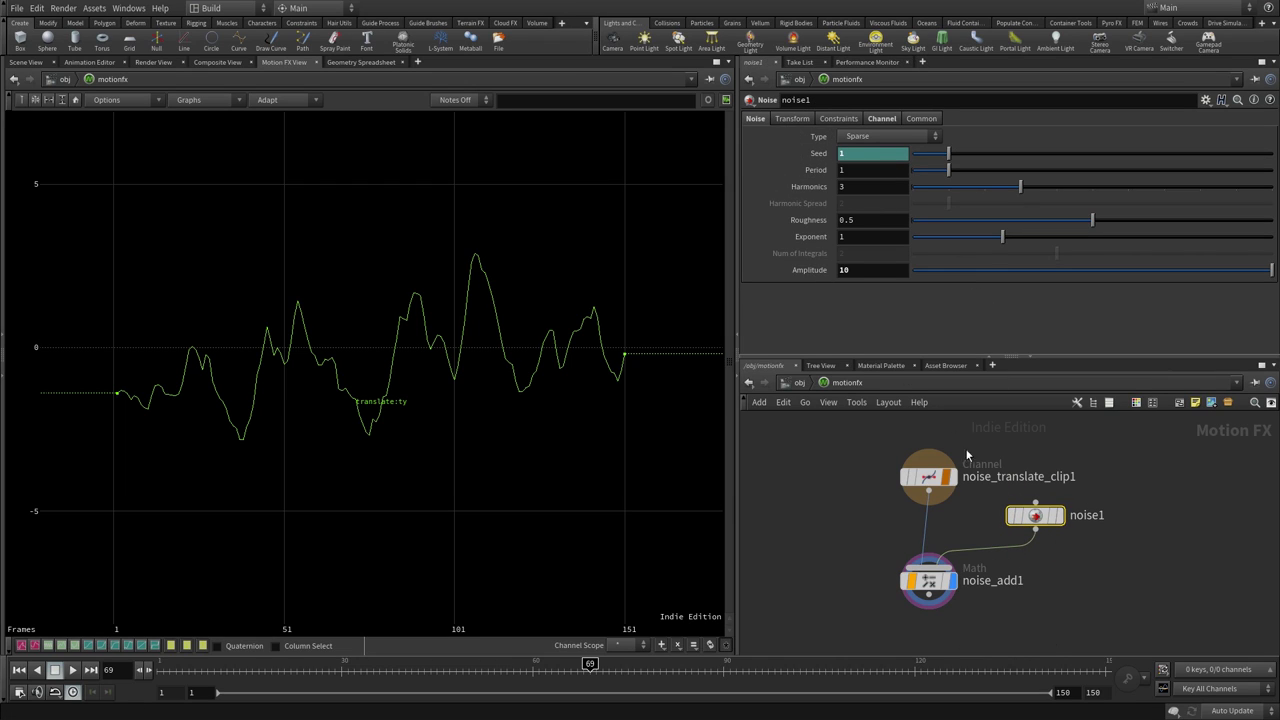
left_click_drag(1035, 515, 1036, 518)
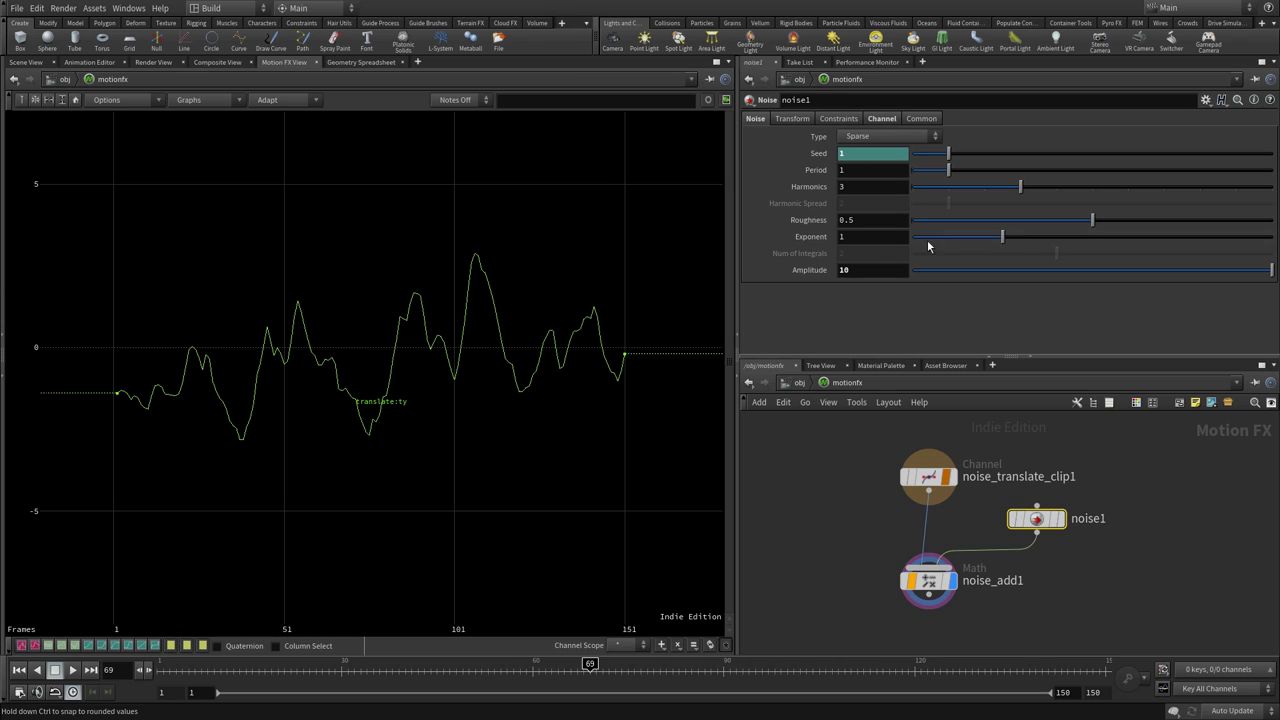
- Make noise1 Hermite with period 0.98, roughness 0.367, exponent 0.905 and amplitude 3.17
left_click(890, 136)
left_click(874, 160)
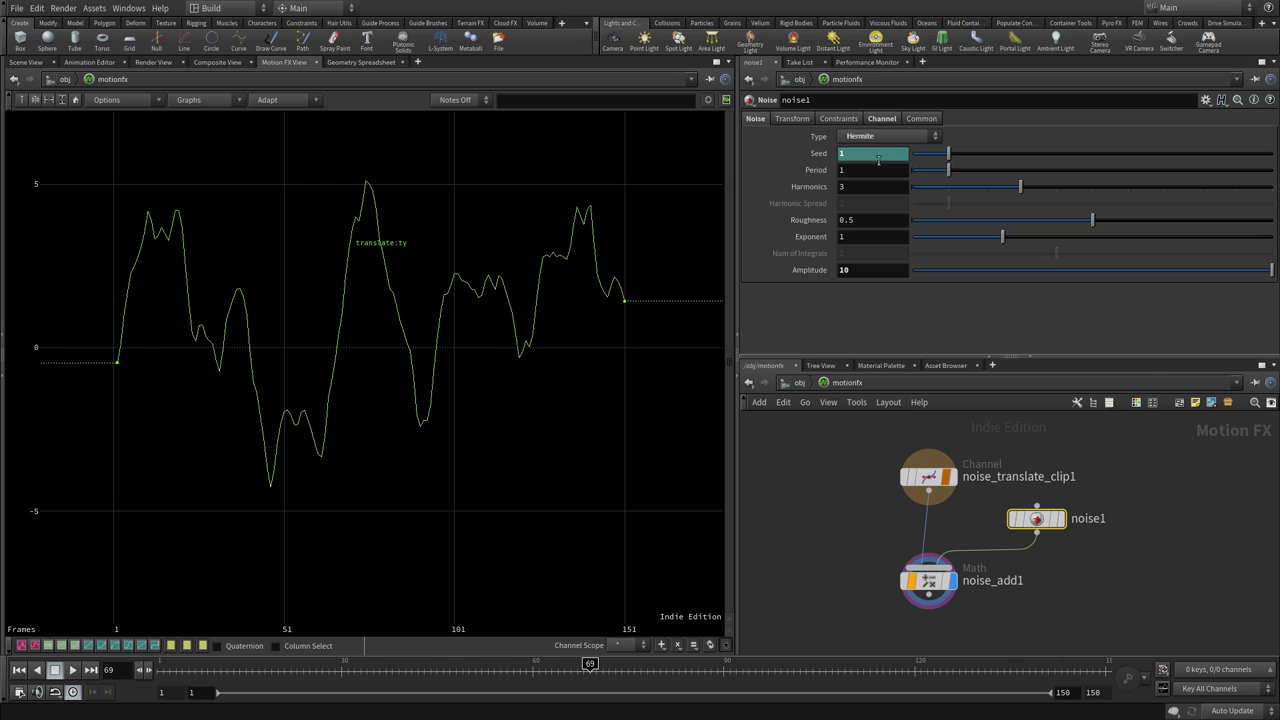
left_click(890, 137)
left_click(876, 185)
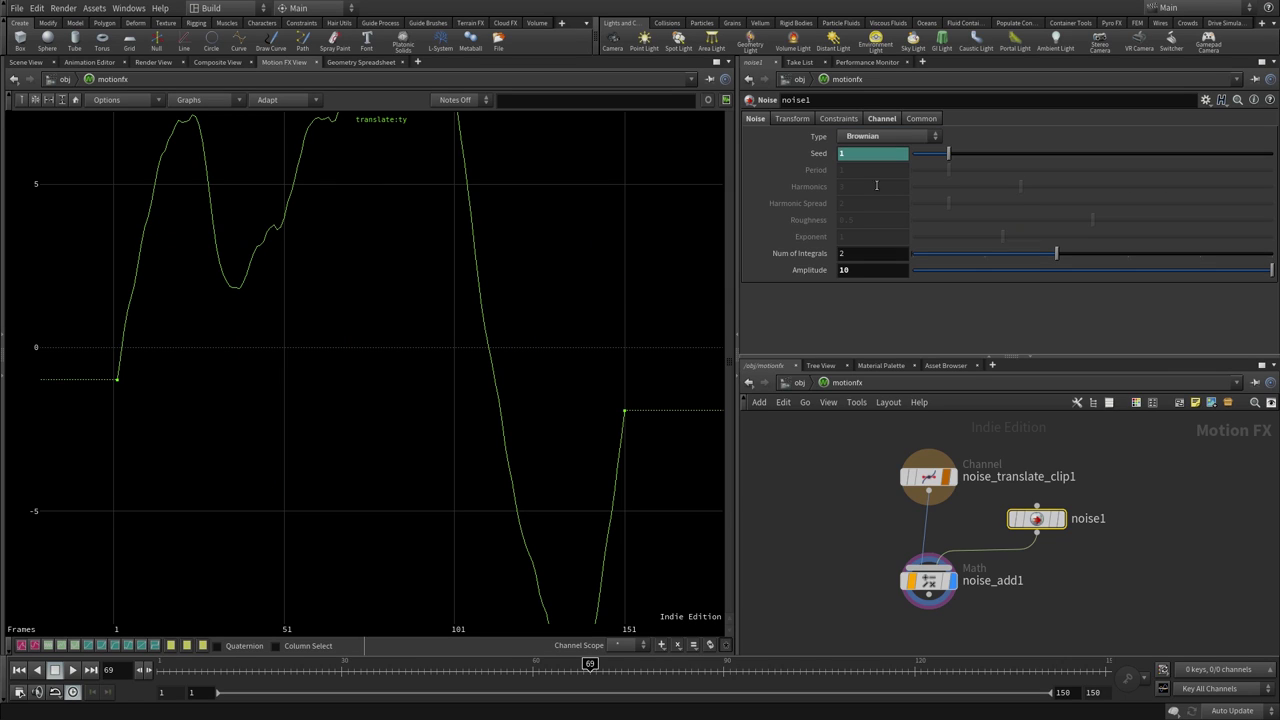
left_click(885, 137)
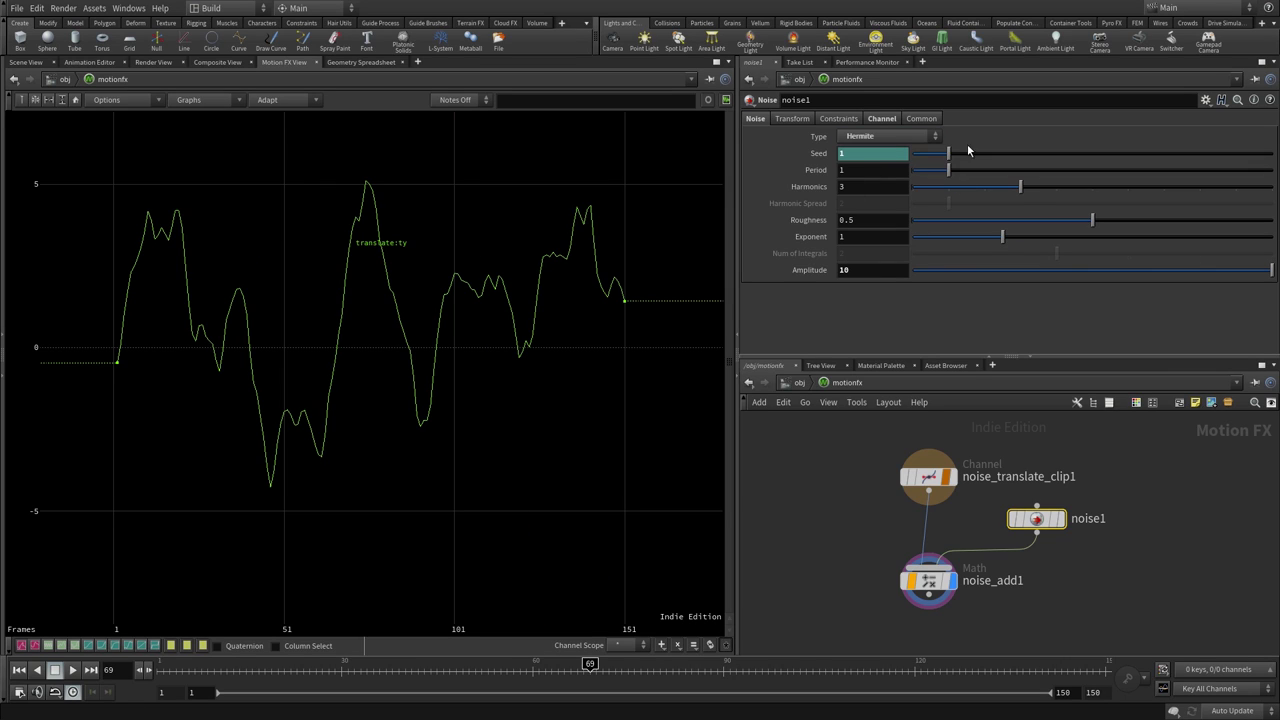
mouse_move(950, 176)
left_mouse_down()
mouse_move(1012, 200)
mouse_move(1029, 191)
left_mouse_up()
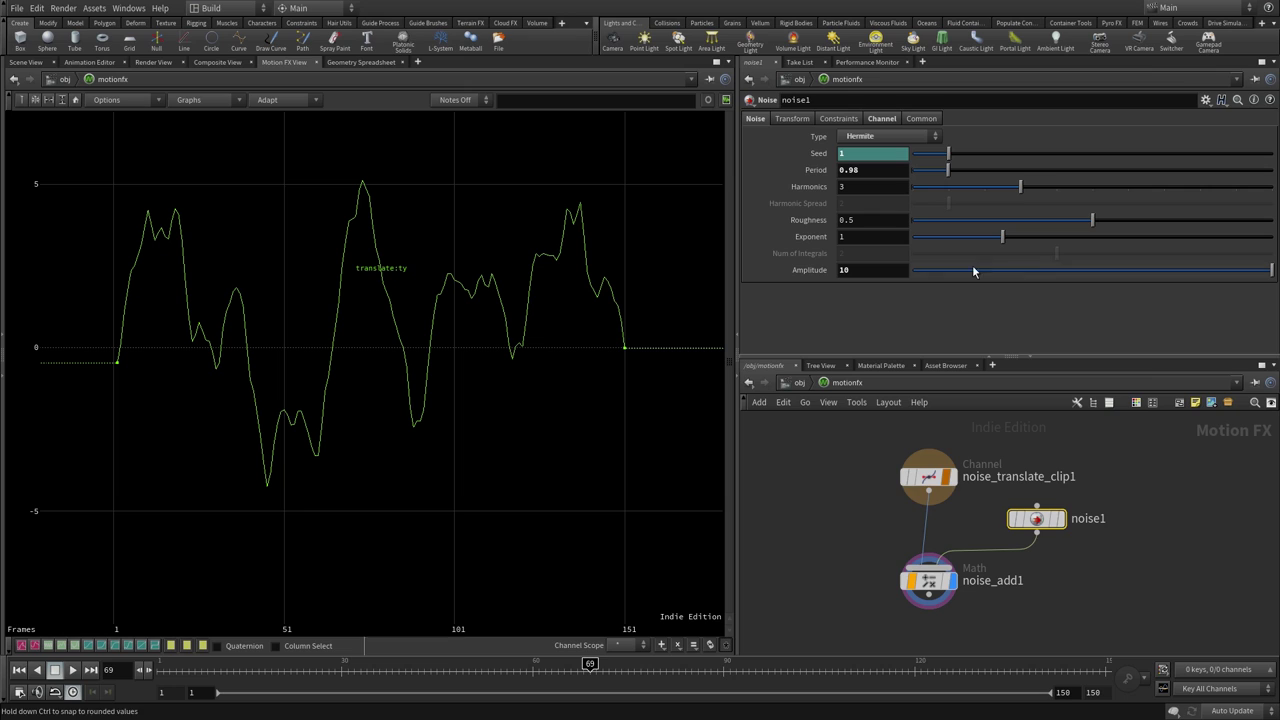
mouse_move(1084, 220)
left_mouse_down()
mouse_move(981, 220)
mouse_move(1137, 220)
mouse_move(986, 220)
mouse_move(1066, 220)
mouse_move(993, 238)
left_mouse_up()
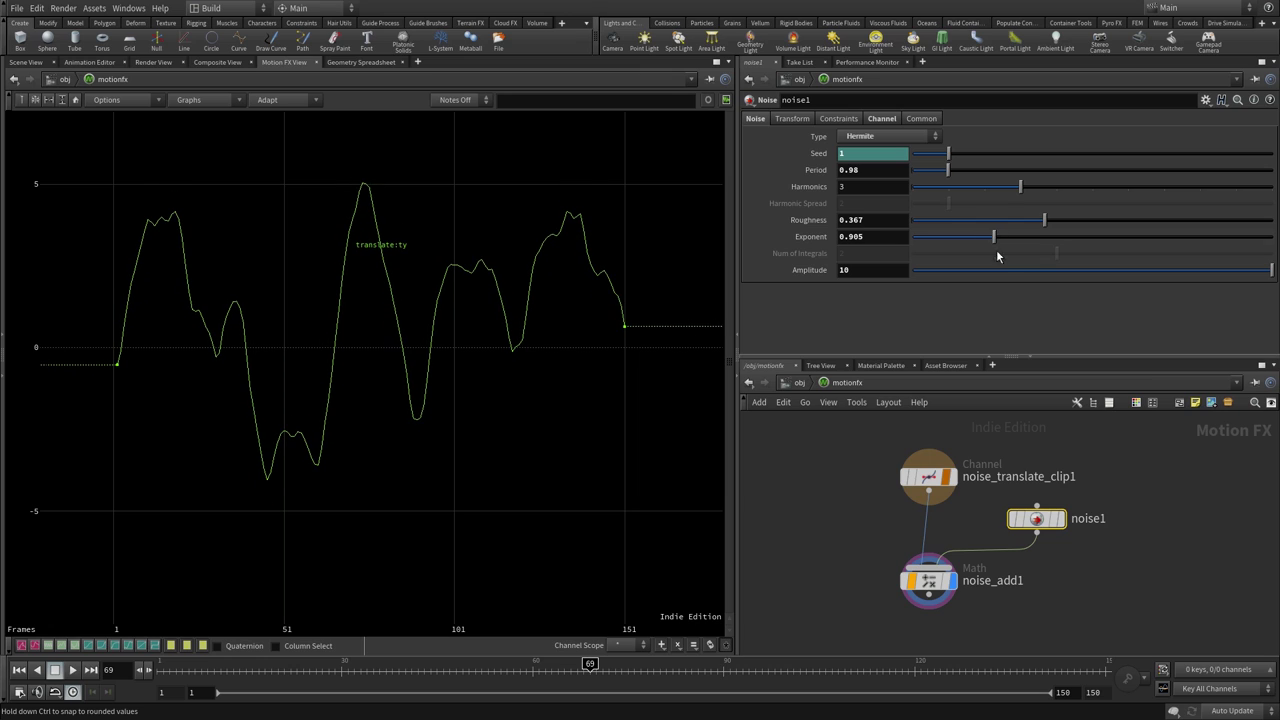
mouse_move(1272, 277)
left_mouse_down()
mouse_move(1114, 271)
mouse_move(951, 287)
mouse_move(975, 305)
mouse_move(1025, 300)
left_mouse_up()
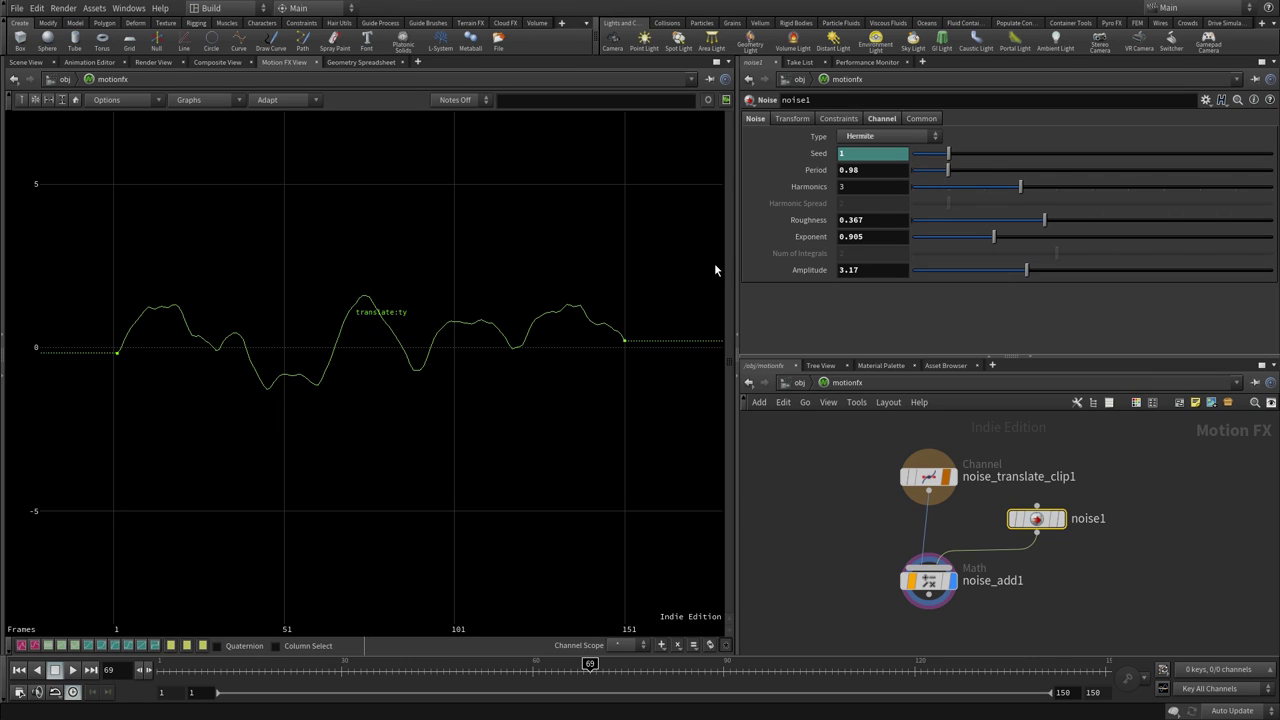
left_click(33, 66)
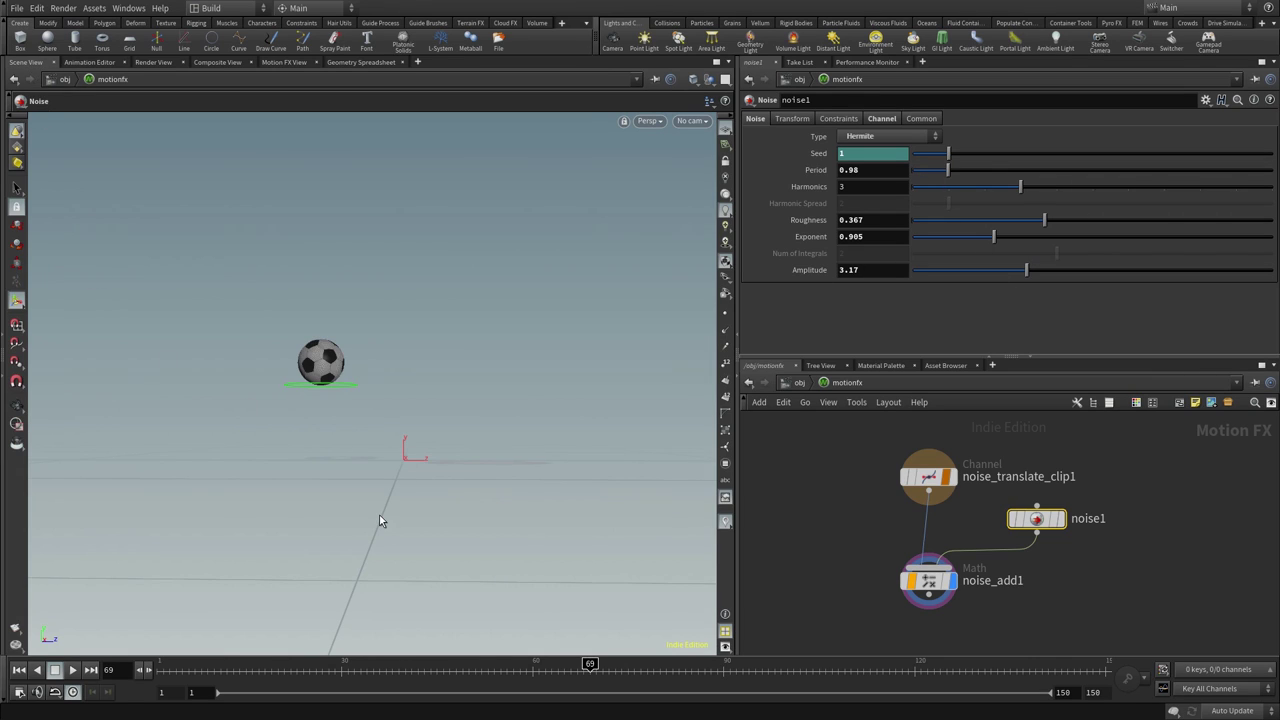
- Play the noise animation and watch the ball from the Front view
key("Up")
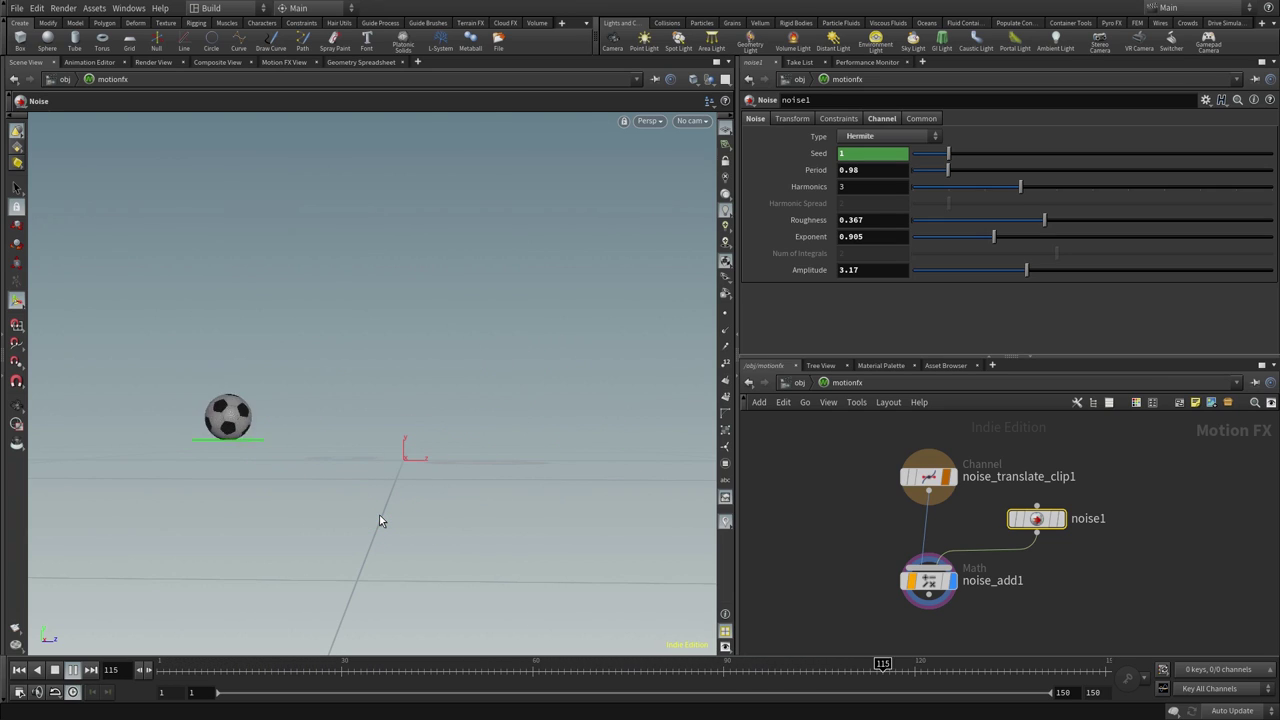
key("Escape")
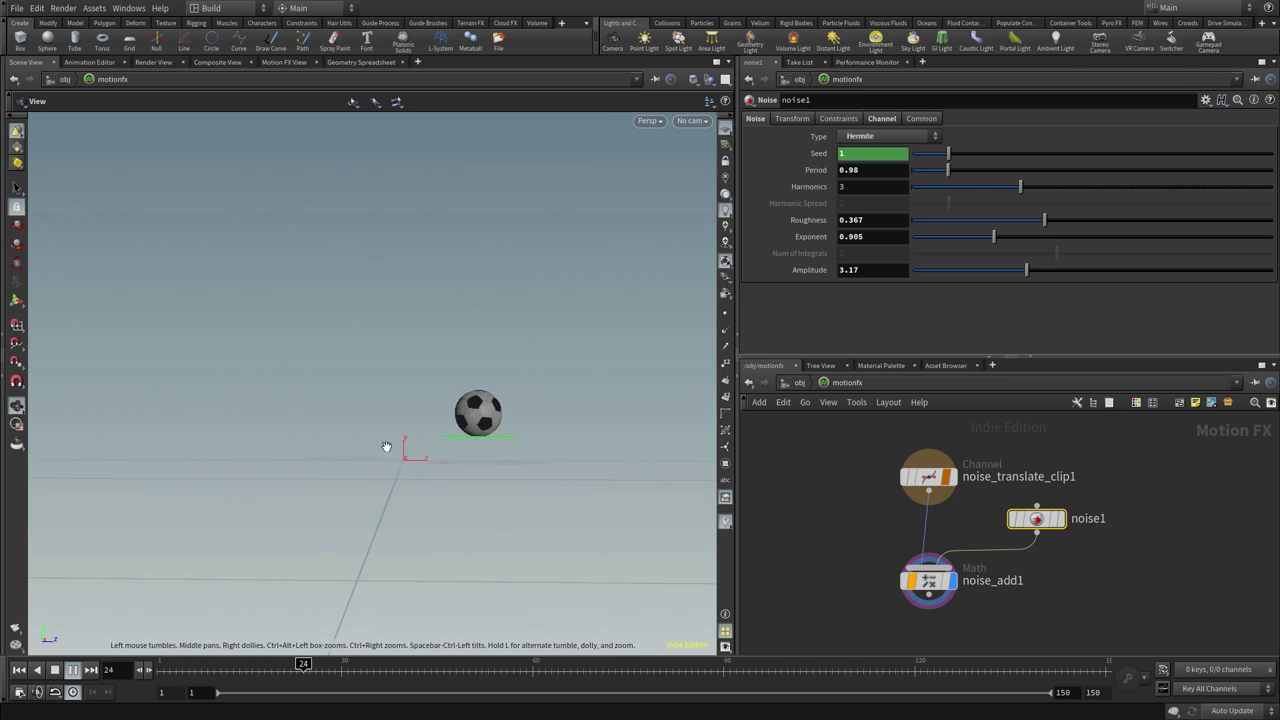
left_click(650, 121)
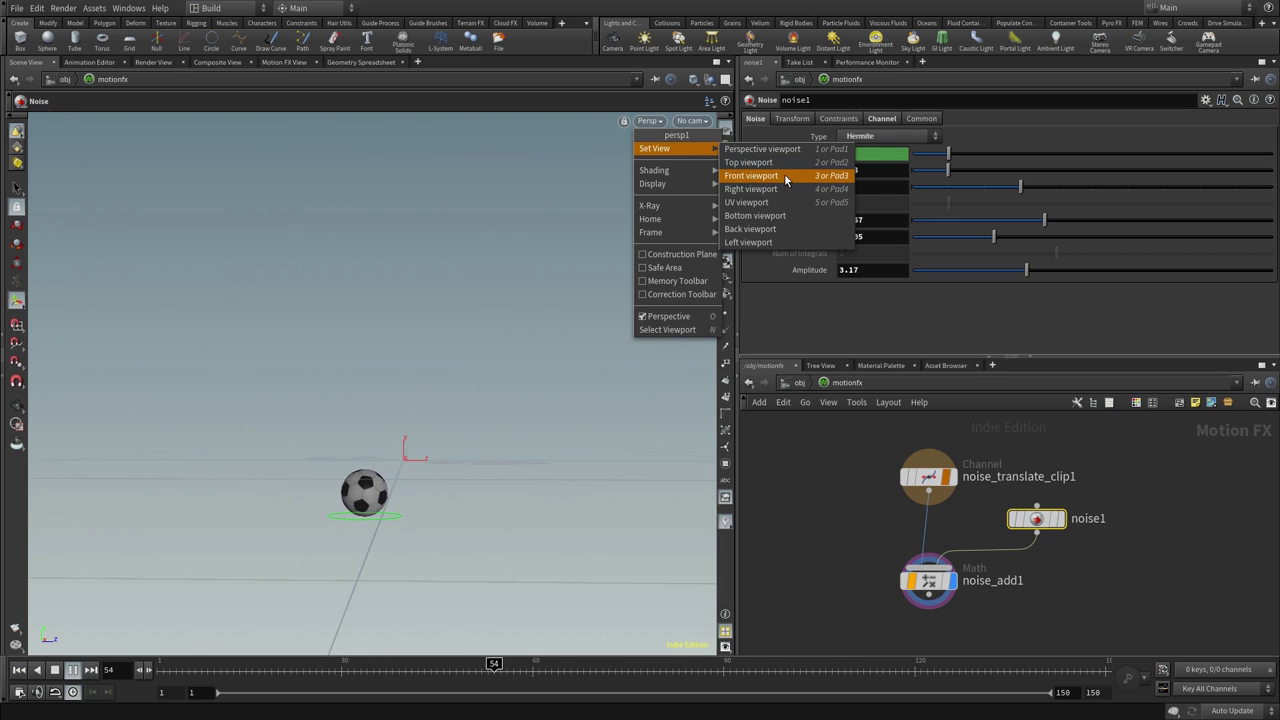
left_click(786, 176)
key("Escape")
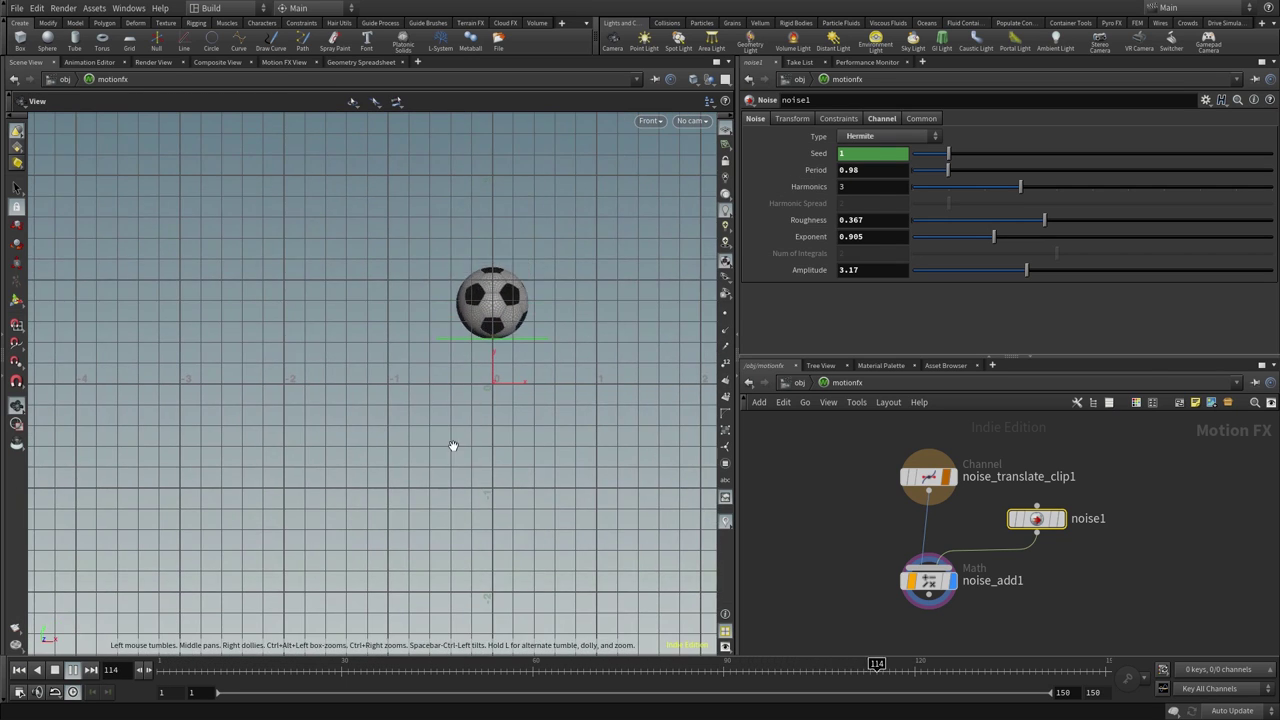
key("h")
key("Return")
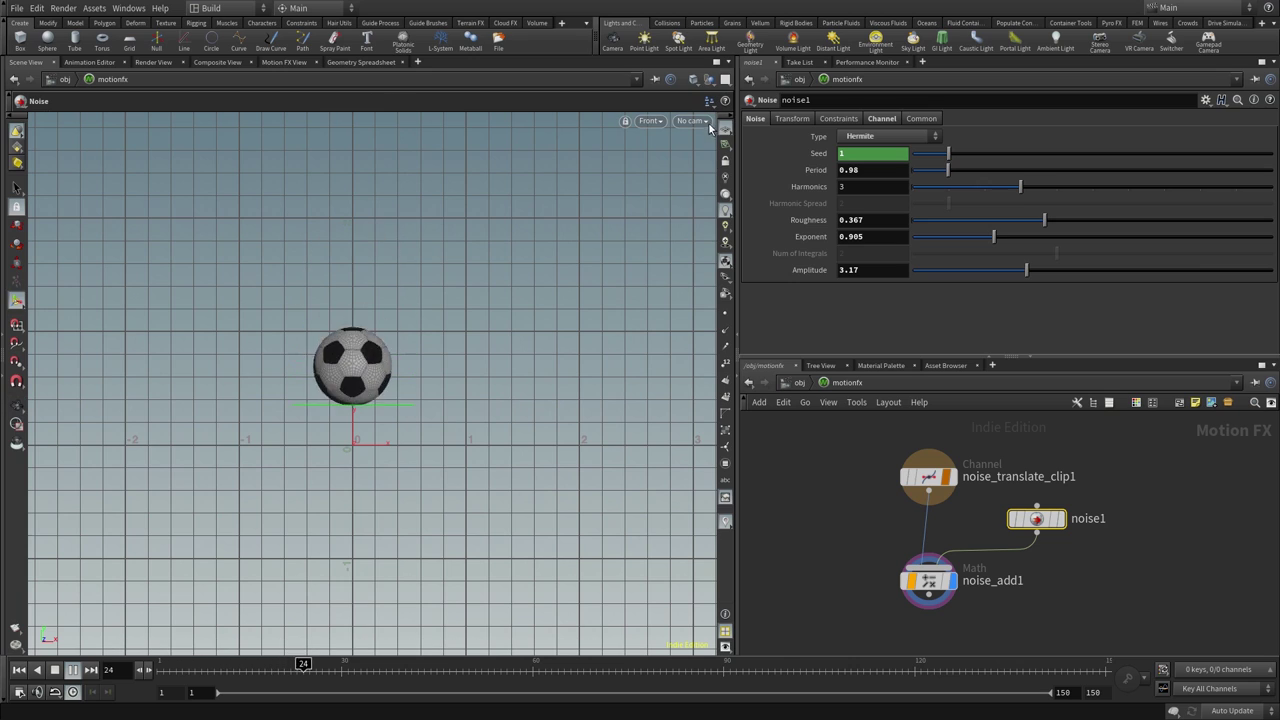
- Watch the ball from the Right view, then return the network to /obj
left_click(706, 121)
mouse_move(668, 171)
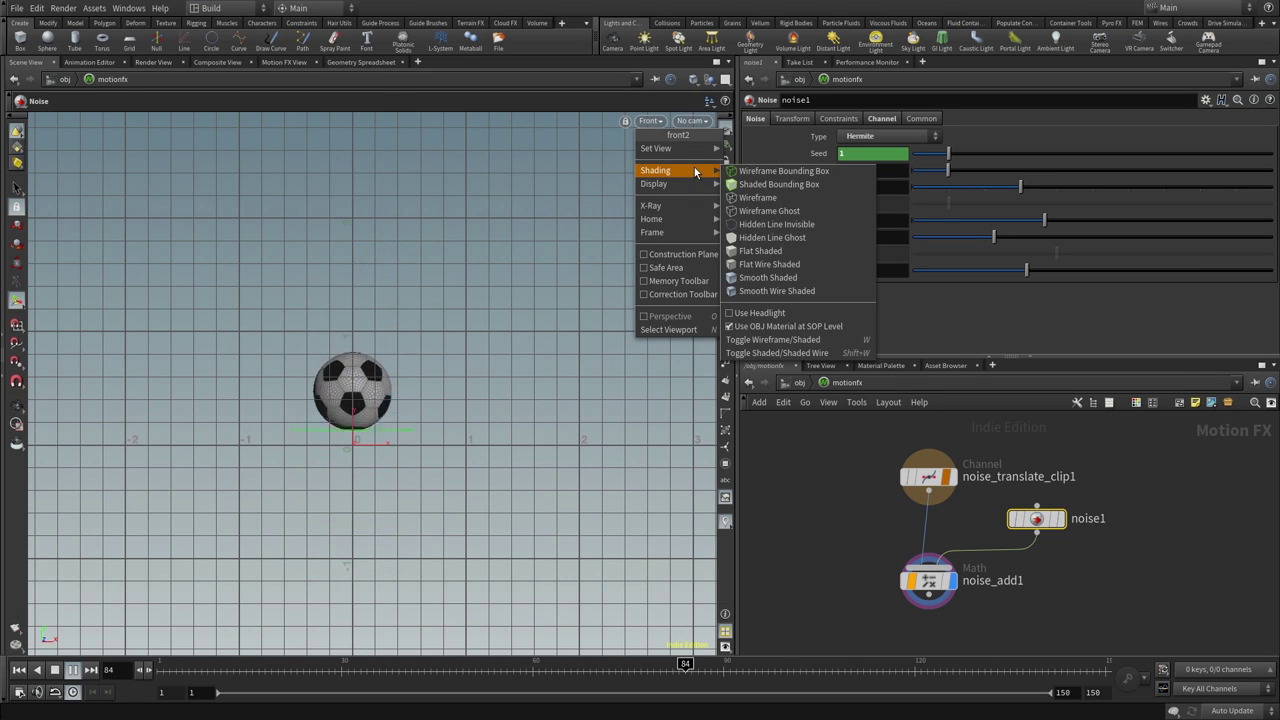
left_click(770, 186)
key("Escape")
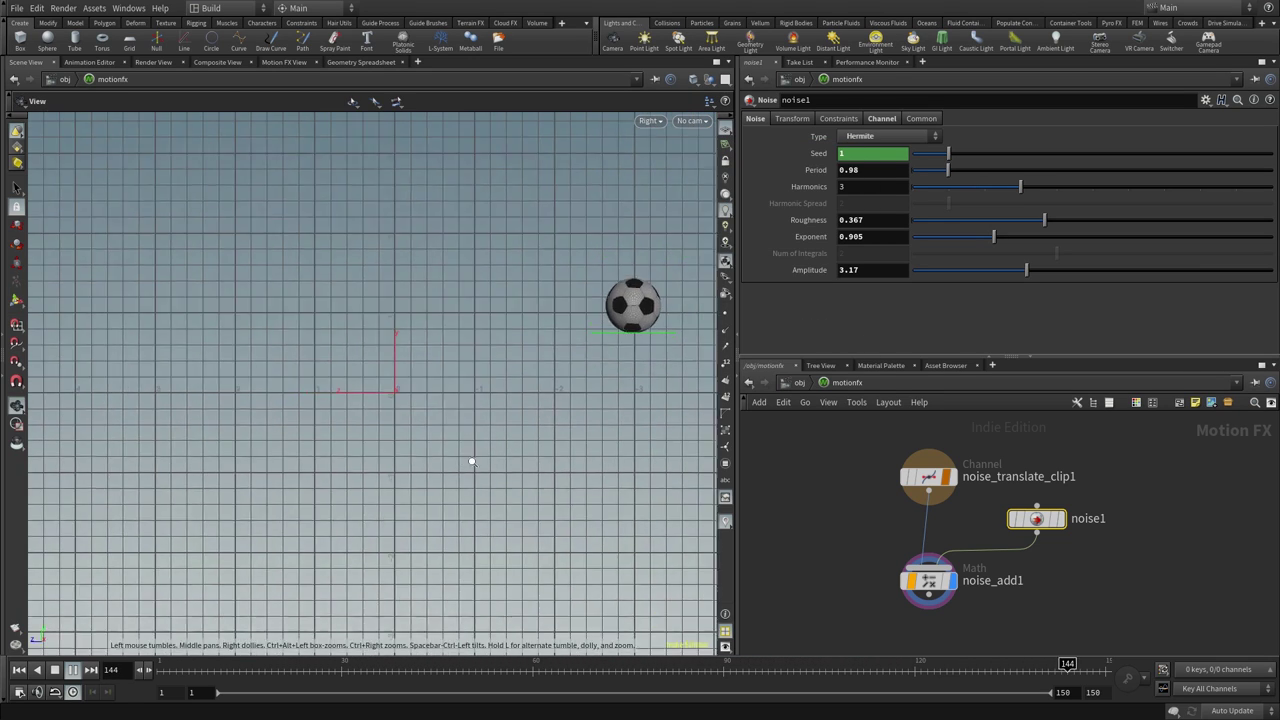
scroll(472, 462, "down", 3)
scroll(477, 497, "up", 2)
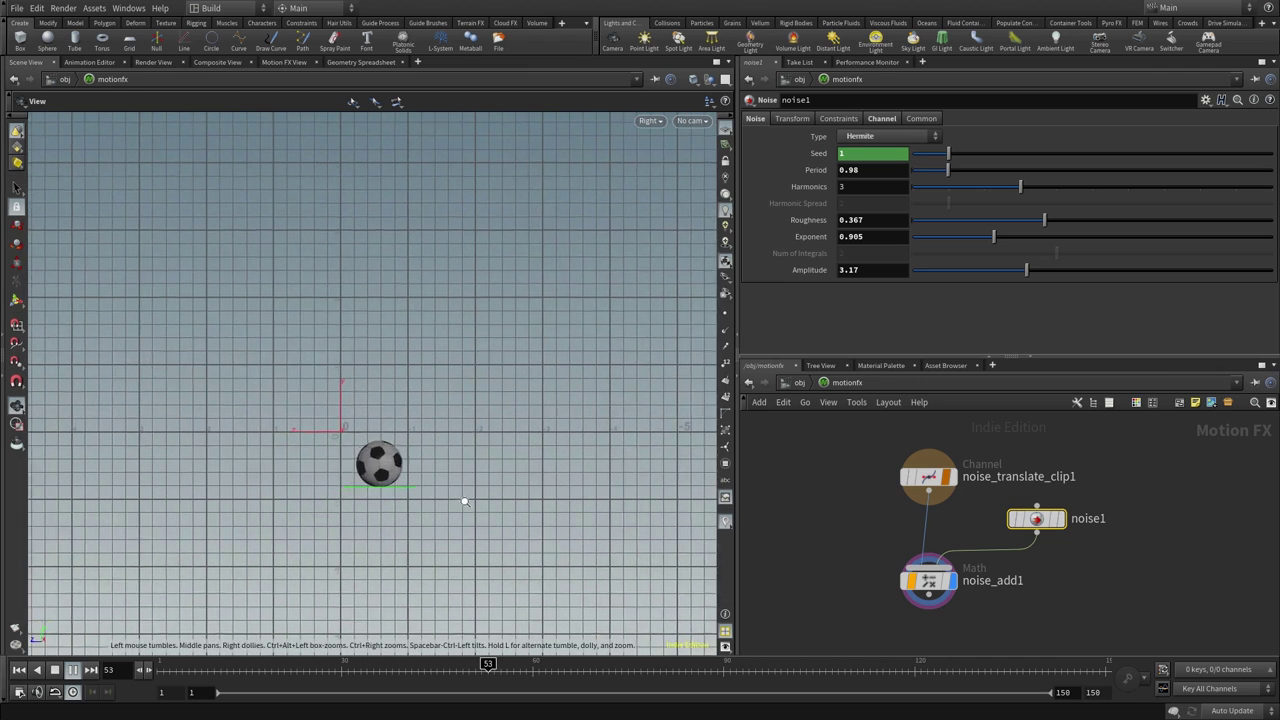
scroll(465, 501, "down", 2)
scroll(500, 506, "up", 2)
key("Return")
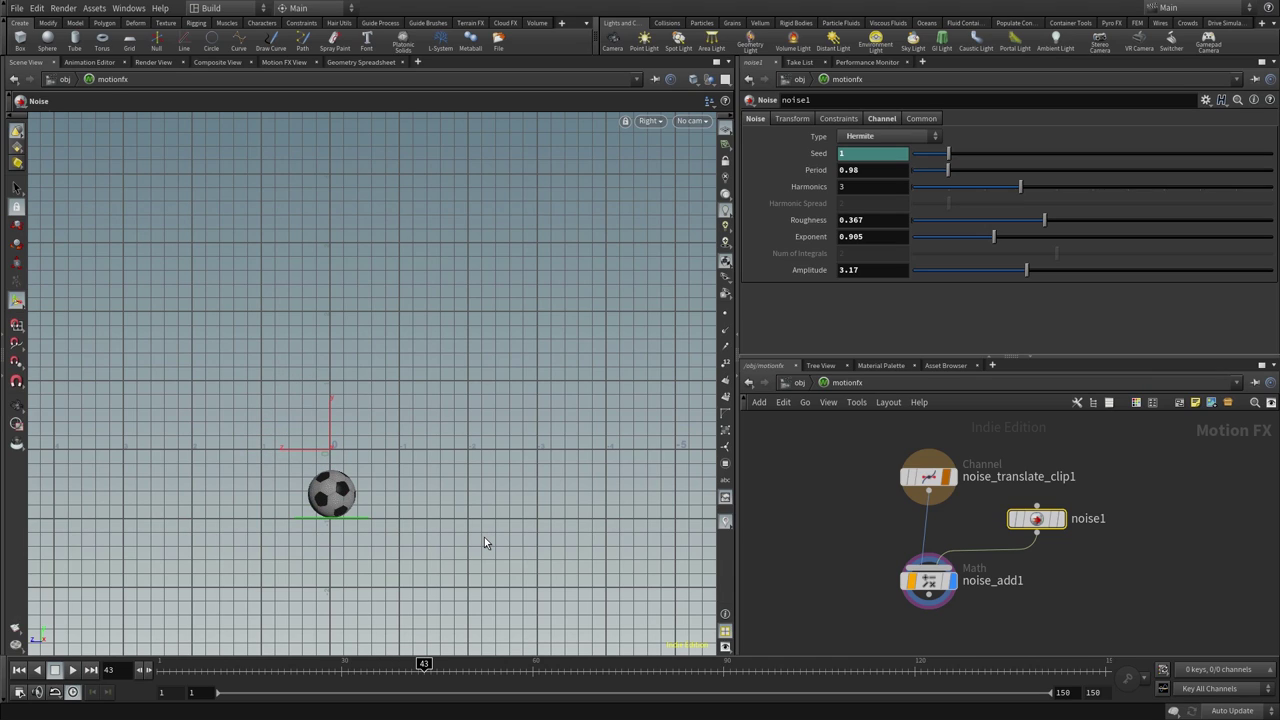
left_click(834, 517)
- Add a Motion FX Limit to the translate null's Translate Y, clamping it between -1 and 1
key("u")
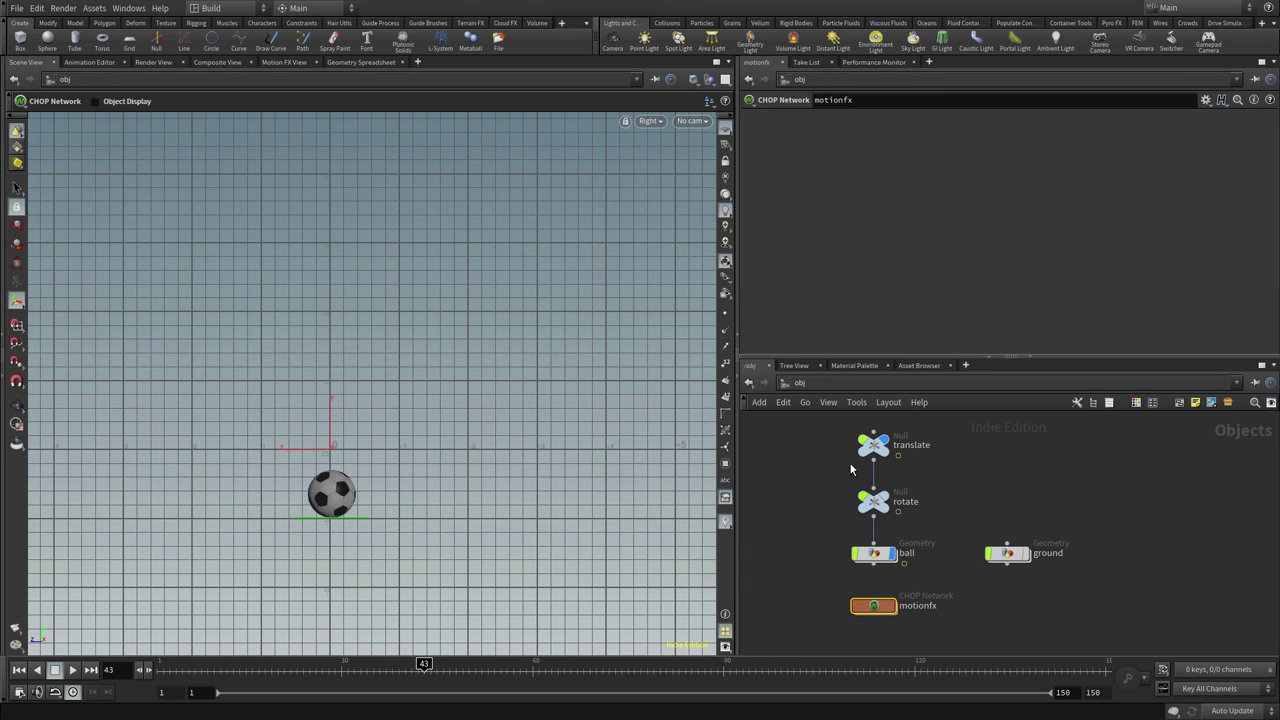
left_click(873, 446)
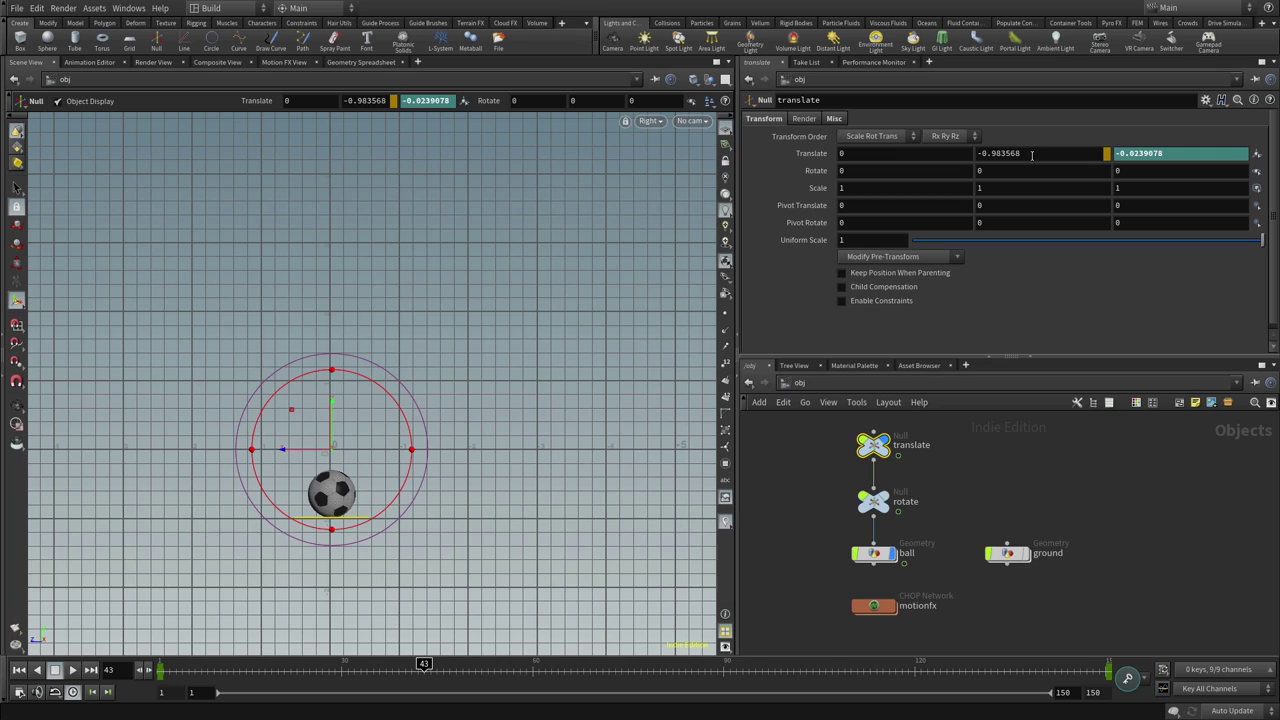
right_click(1032, 153)
mouse_move(1051, 213)
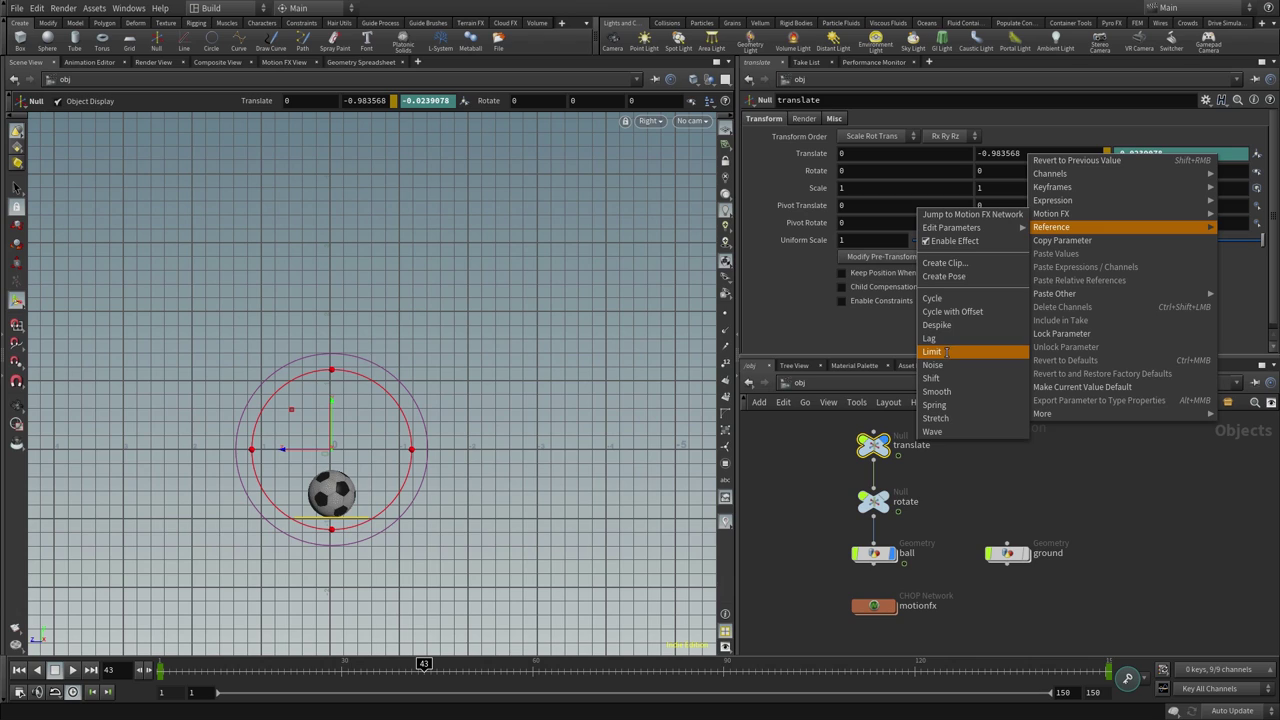
left_click(946, 352)
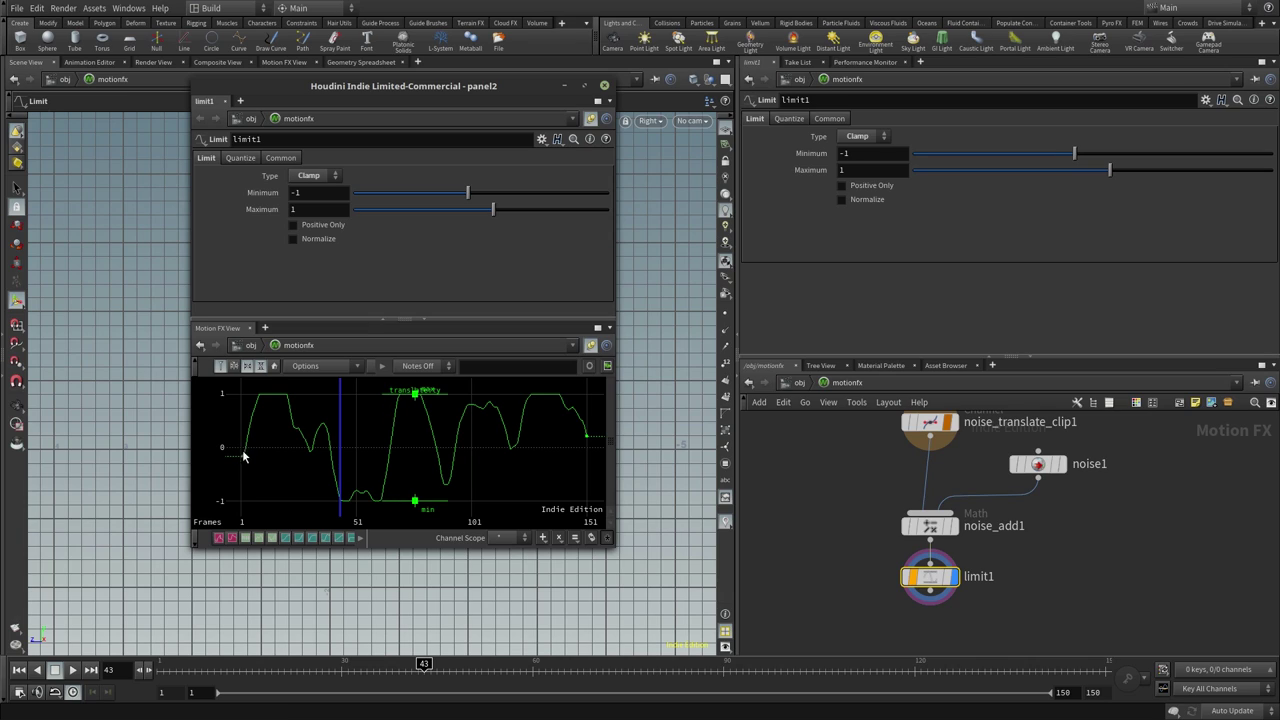
- Set limit1's Minimum to 0 so the translate:ty curve stays between 0 and 1
left_click(312, 194)
type("0")
key("Return")
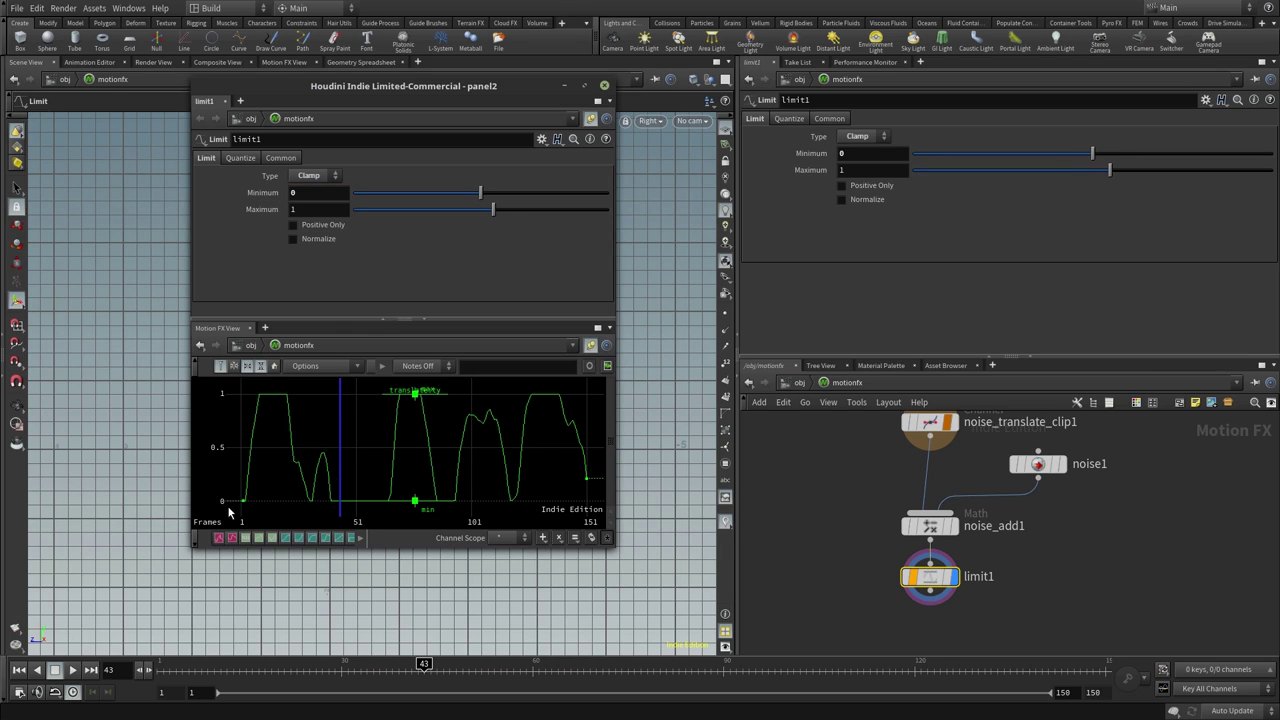
scroll(359, 481, "down", 1)
scroll(365, 479, "down", 1)
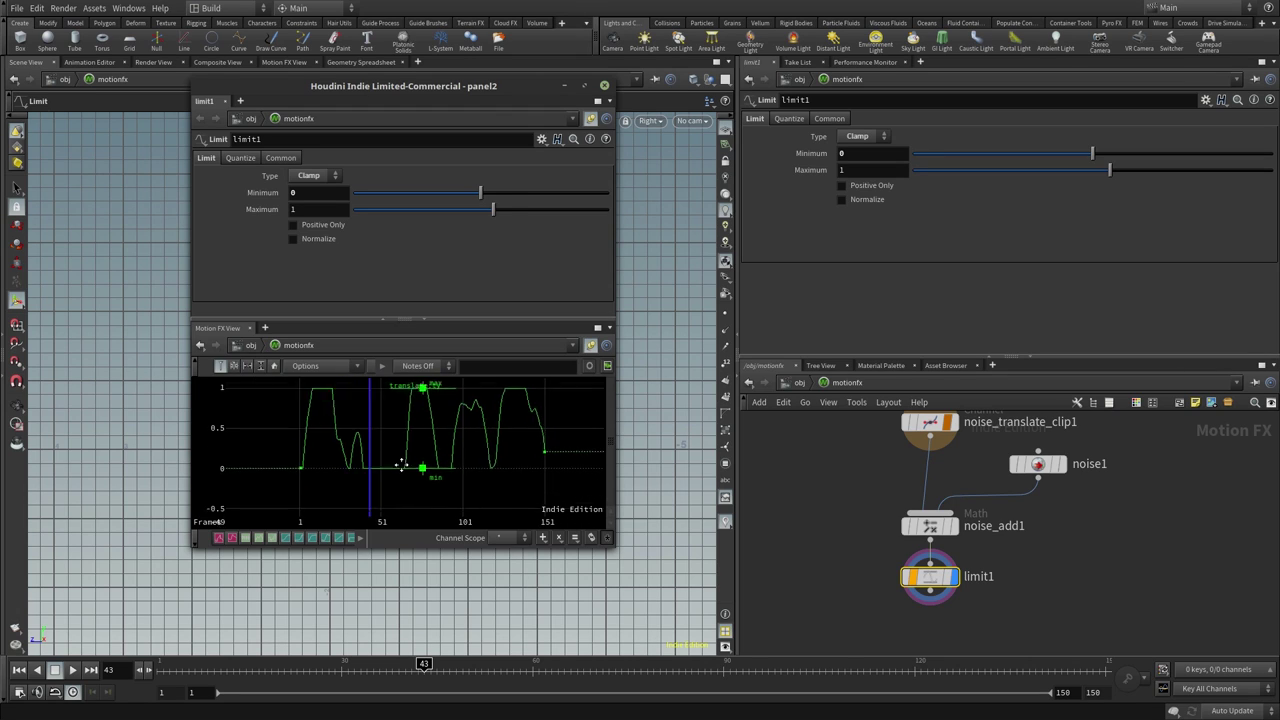
scroll(375, 477, "down", 1)
scroll(382, 474, "down", 1)
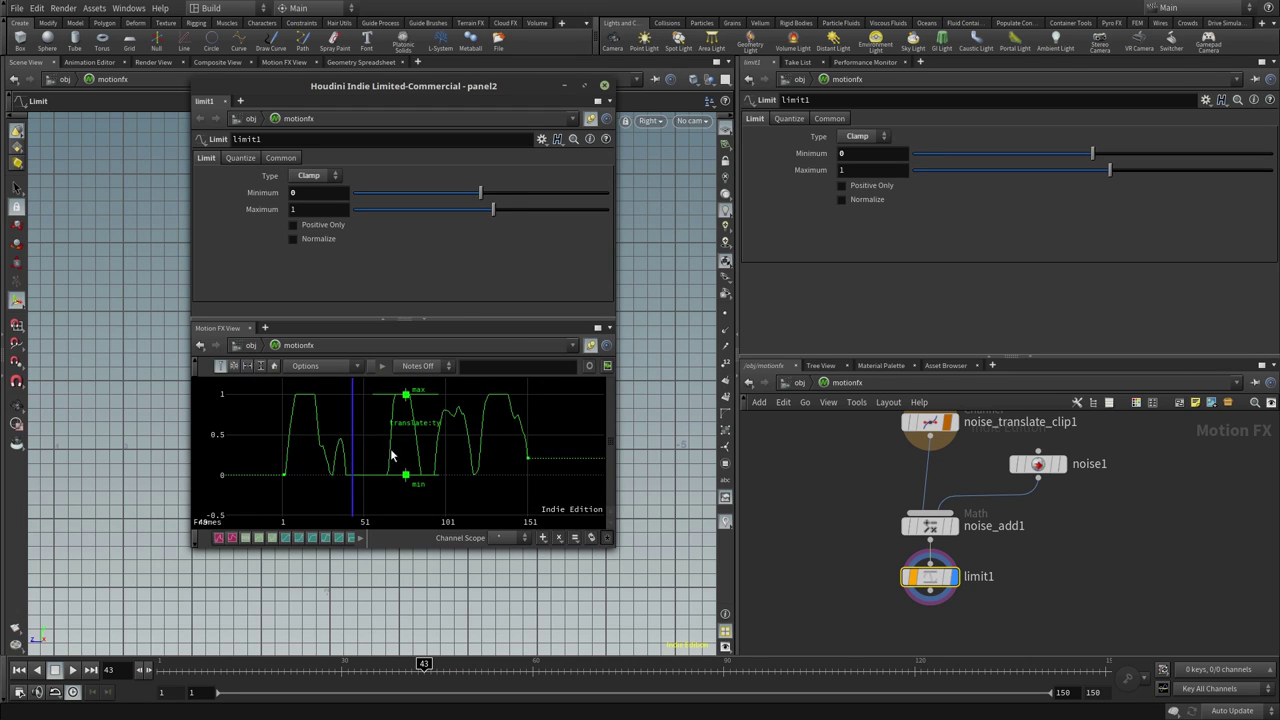
- Close the floating panel, play the clamped bounce, then show the Motion FX View graph
left_click(605, 88)
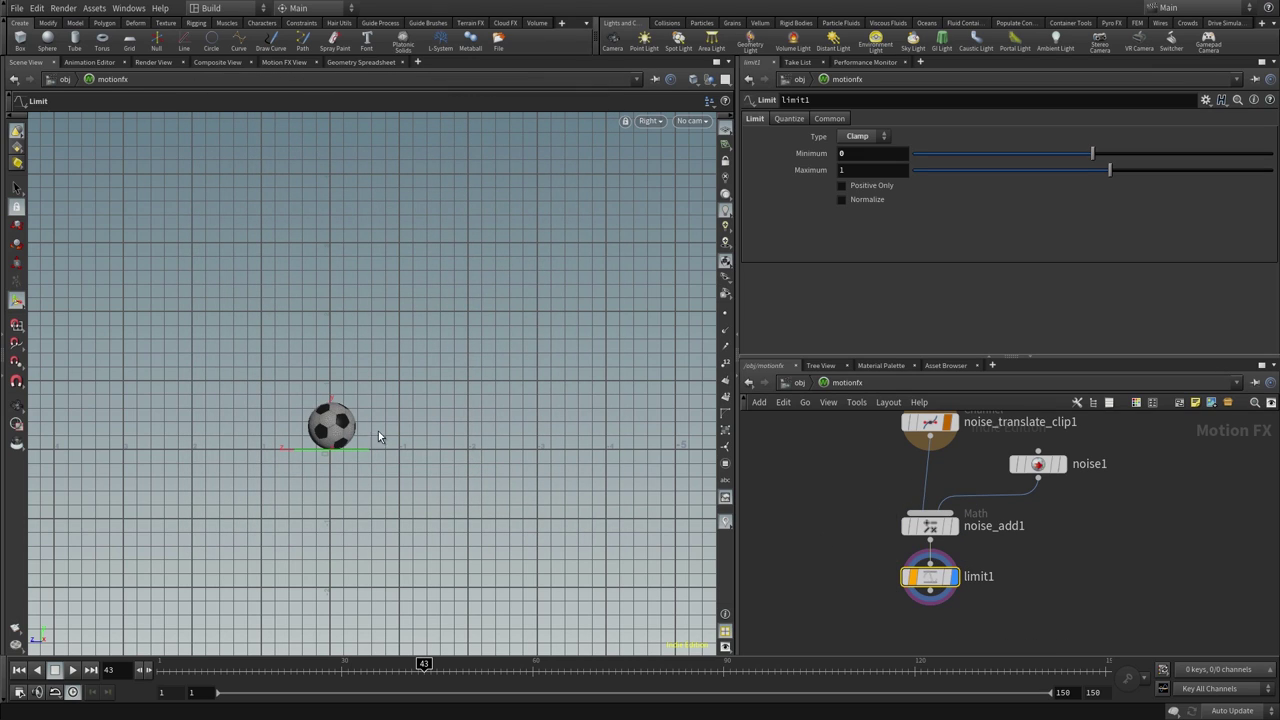
key("ctrl+Up")
key("Up")
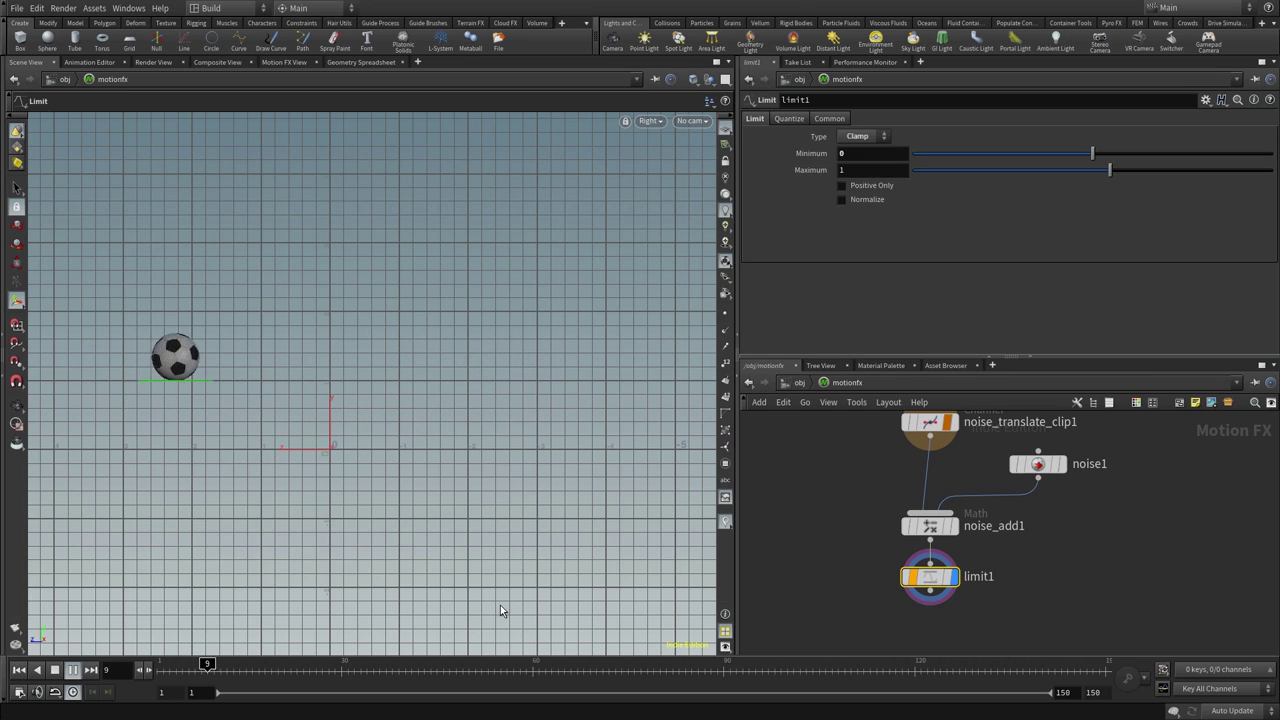
key("Escape")
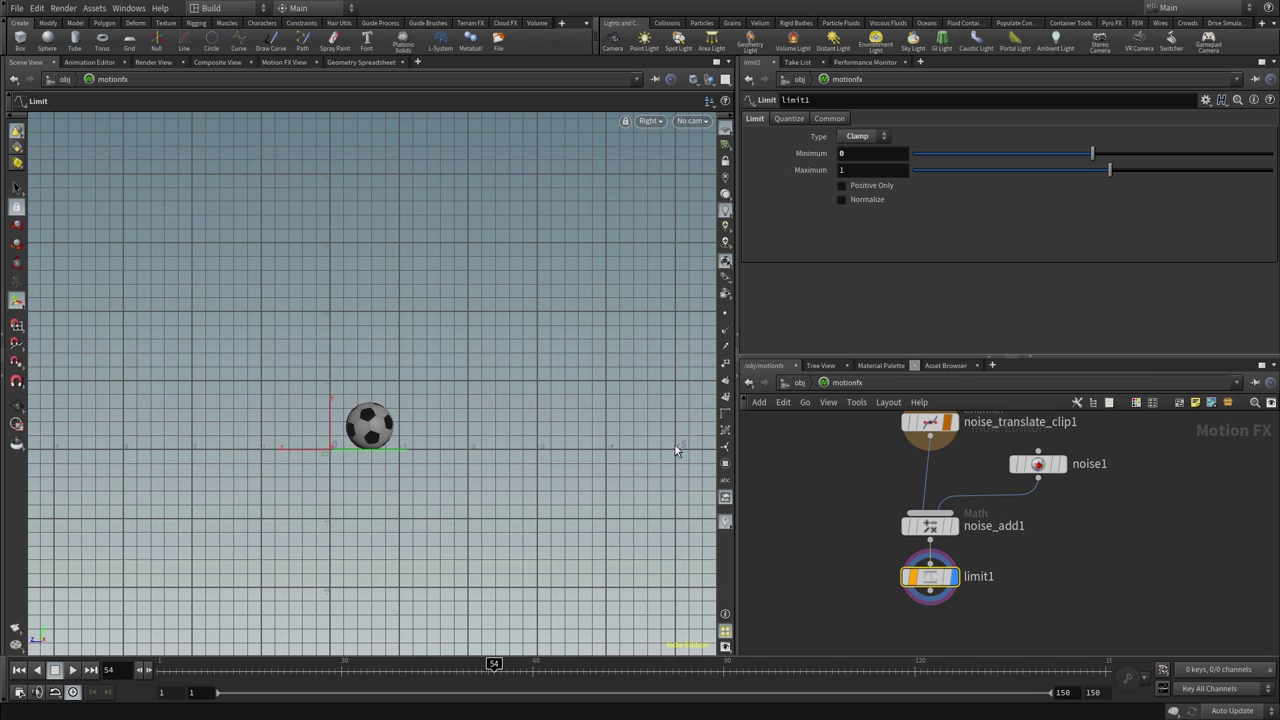
left_click(283, 62)
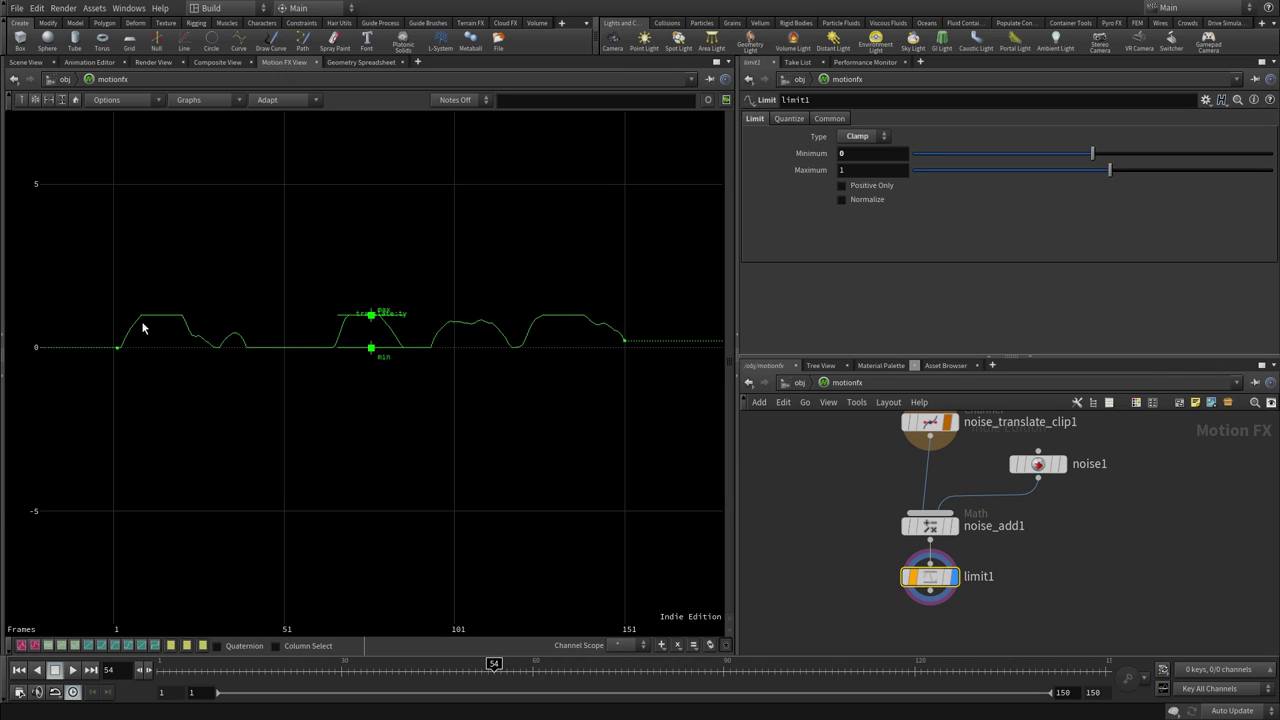
- On noise1, try the Sparse type, shorten the period and lower the amplitude to 0.46
middle_click(384, 426)
mouse_move(423, 414)
middle_mouse_down()
mouse_move(366, 426)
mouse_move(408, 466)
mouse_move(410, 427)
mouse_move(480, 400)
mouse_move(454, 420)
mouse_move(574, 463)
middle_mouse_up()
key("h")
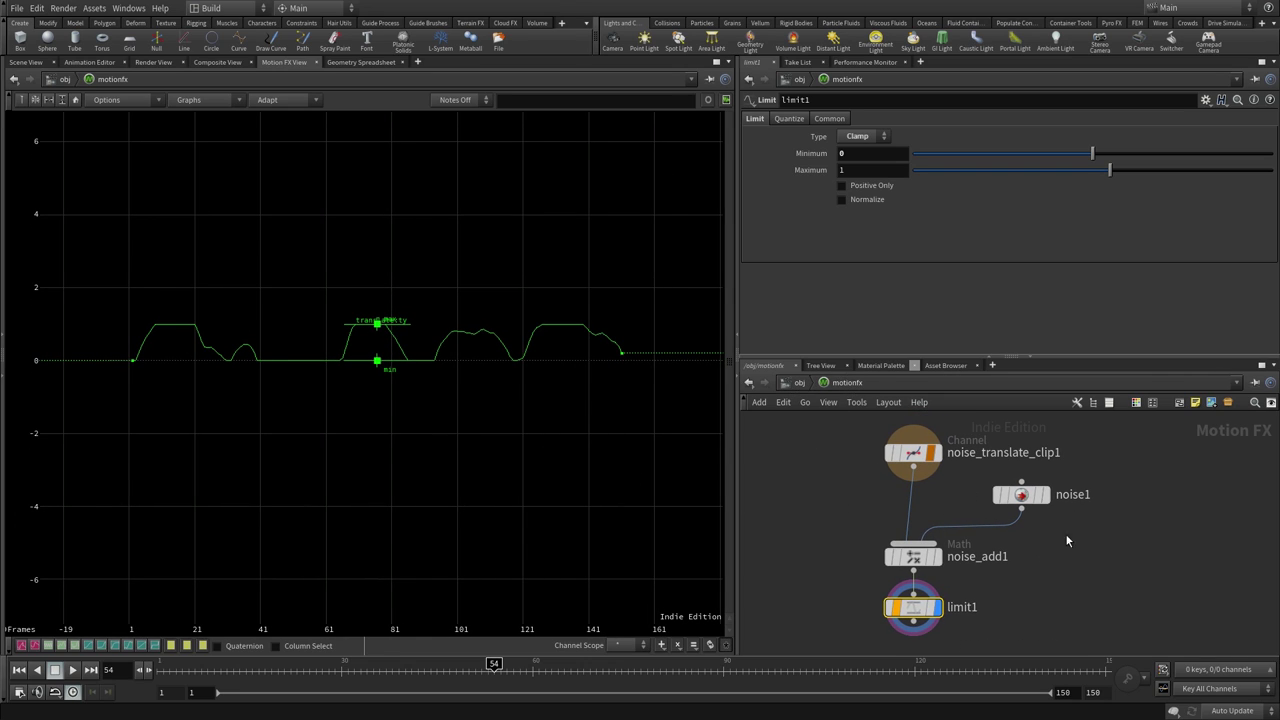
left_click(1025, 497)
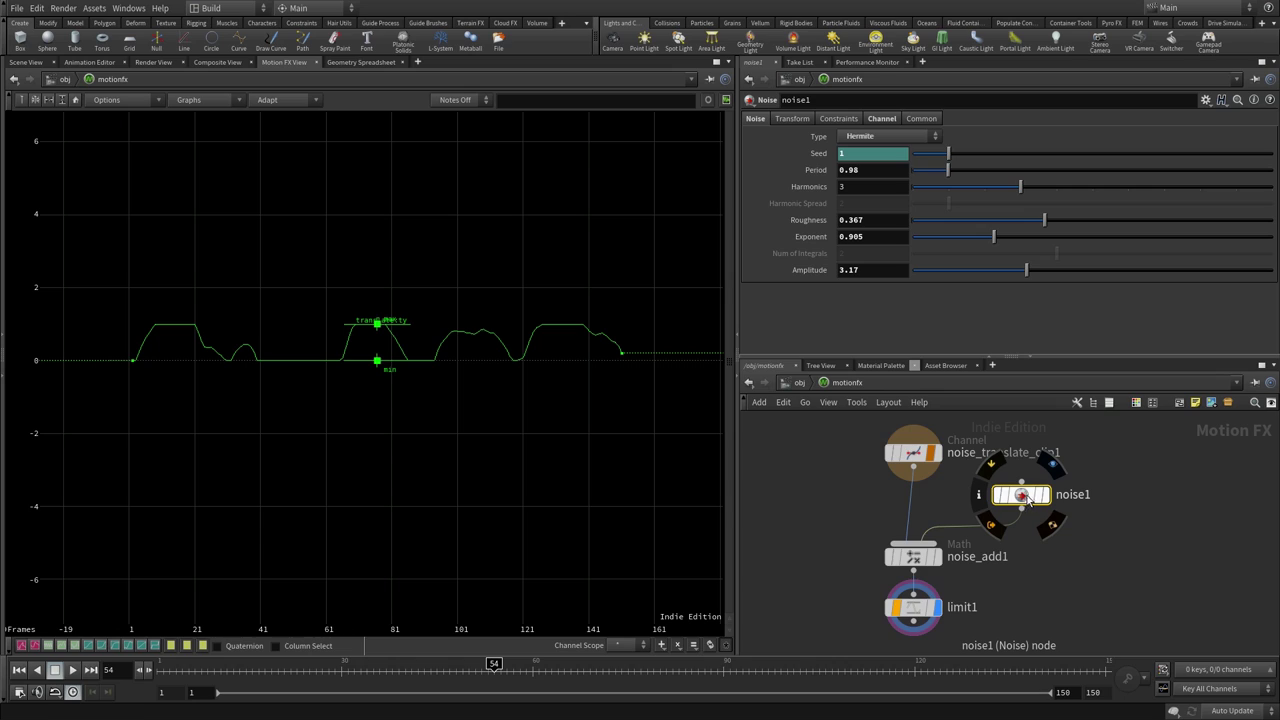
left_click(867, 137)
left_click(875, 152)
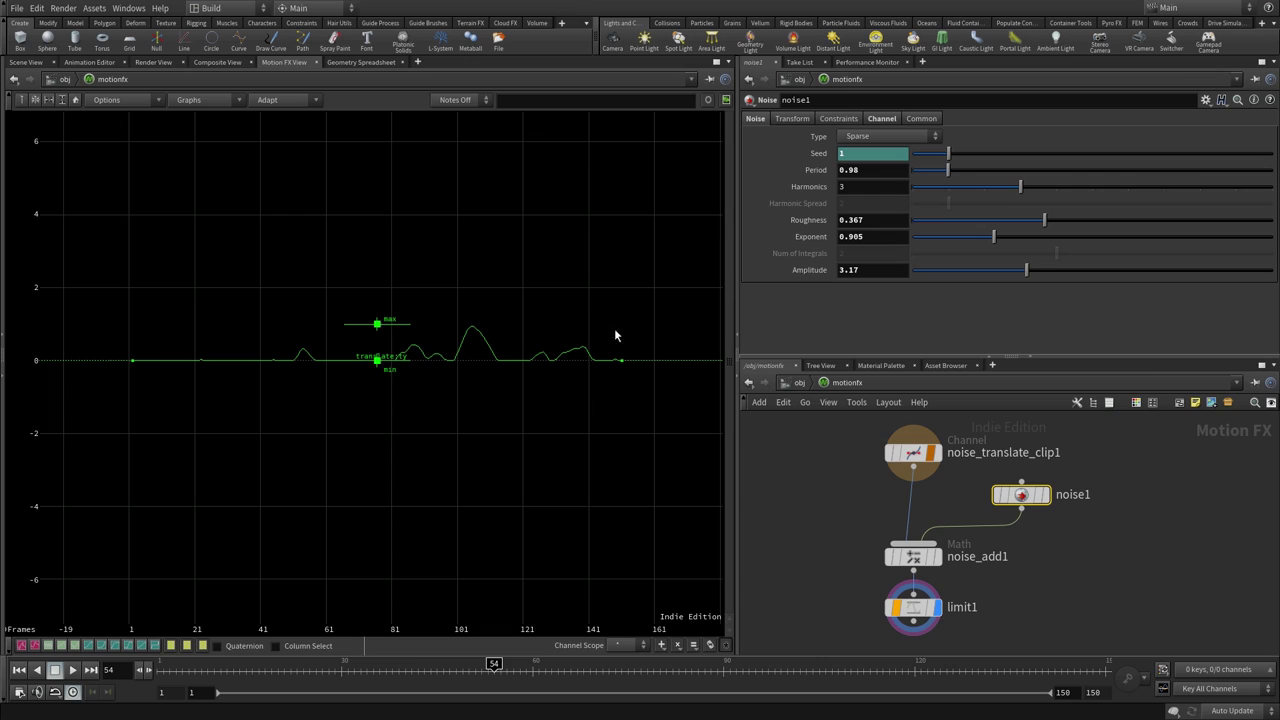
left_click(845, 155)
left_click_drag(948, 170, 922, 170)
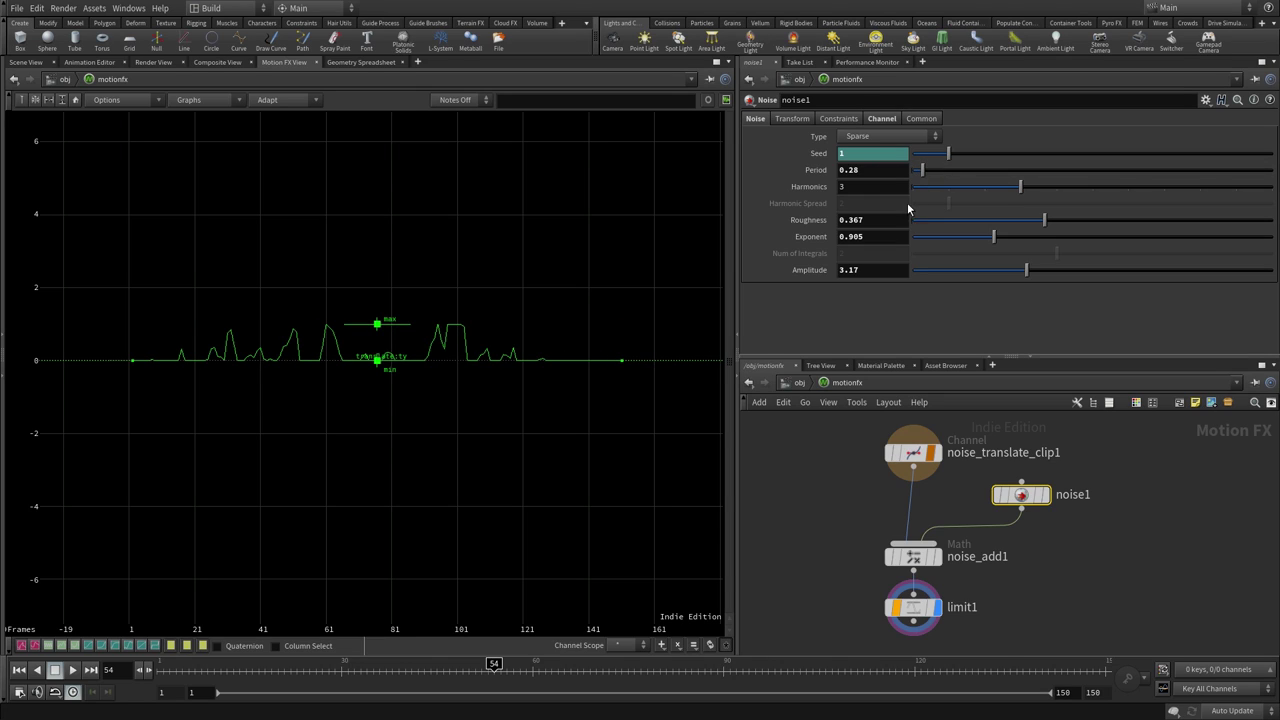
left_click_drag(1026, 270, 930, 264)
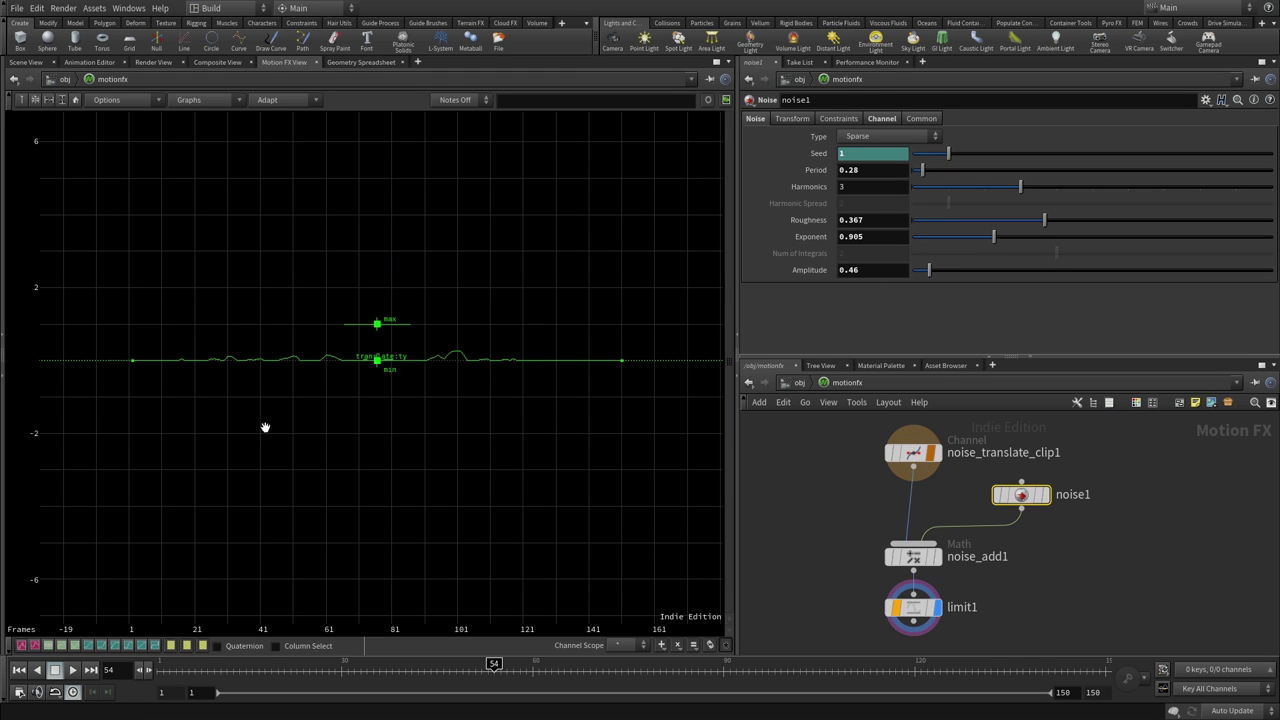
- Set noise1 roughness to 0.282 and switch back to Hermite with period 0.32
mouse_move(265, 428)
right_mouse_down()
mouse_move(420, 408)
mouse_move(417, 309)
mouse_move(466, 286)
mouse_move(476, 482)
mouse_move(483, 346)
mouse_move(426, 317)
mouse_move(466, 448)
mouse_move(451, 380)
mouse_move(446, 400)
right_mouse_up()
middle_click_drag(446, 400, 471, 403)
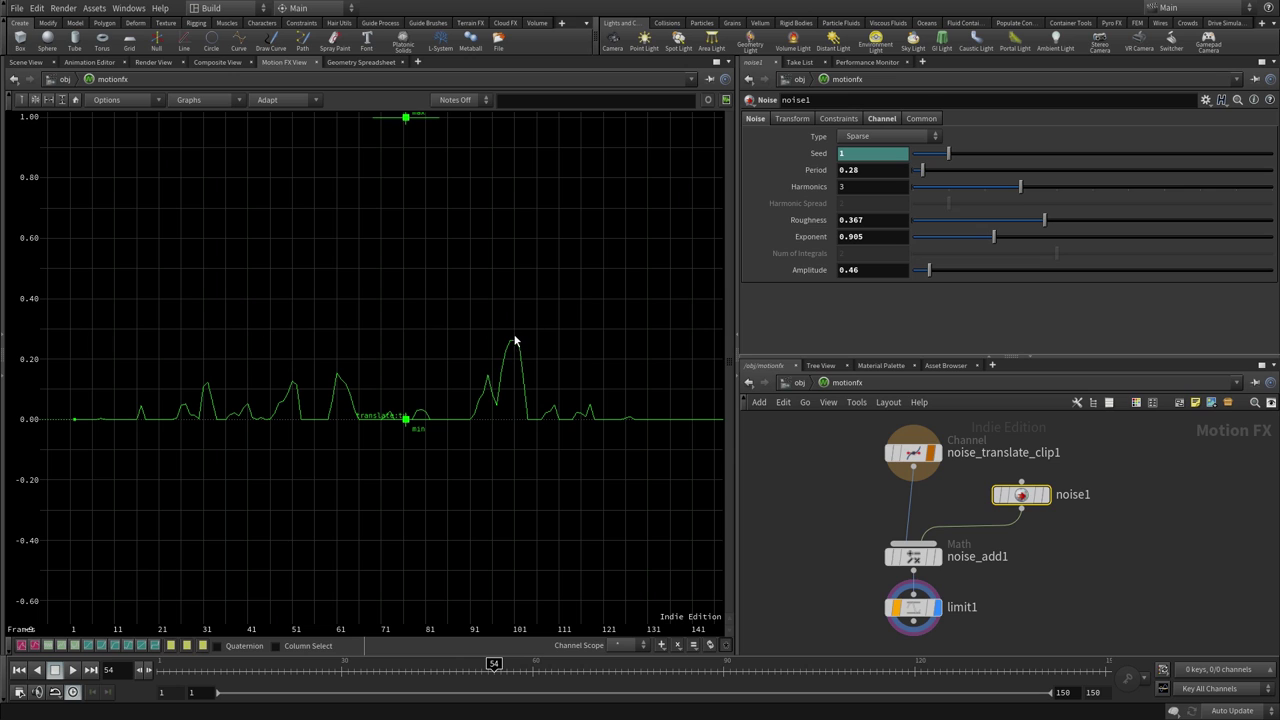
right_click_drag(606, 481, 491, 497)
middle_click_drag(491, 497, 481, 499)
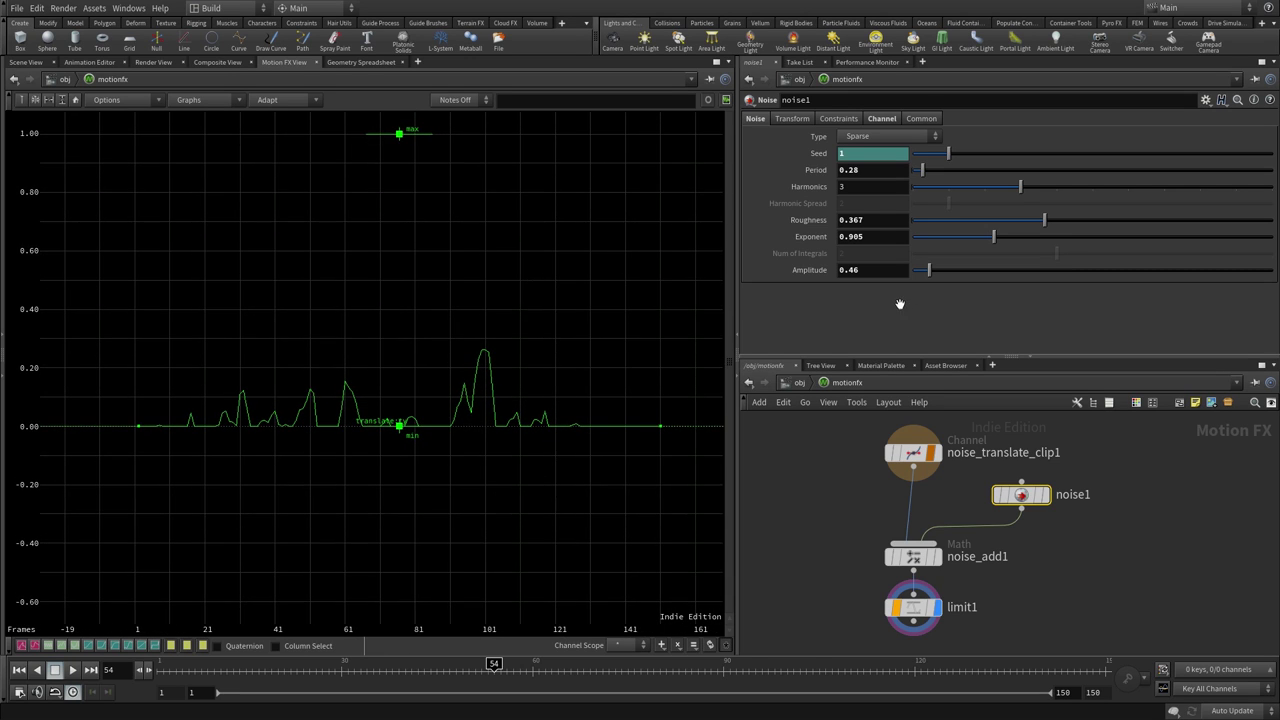
mouse_move(1041, 220)
left_mouse_down()
mouse_move(1020, 221)
mouse_move(1080, 222)
mouse_move(1077, 242)
mouse_move(980, 237)
mouse_move(1080, 243)
left_mouse_up()
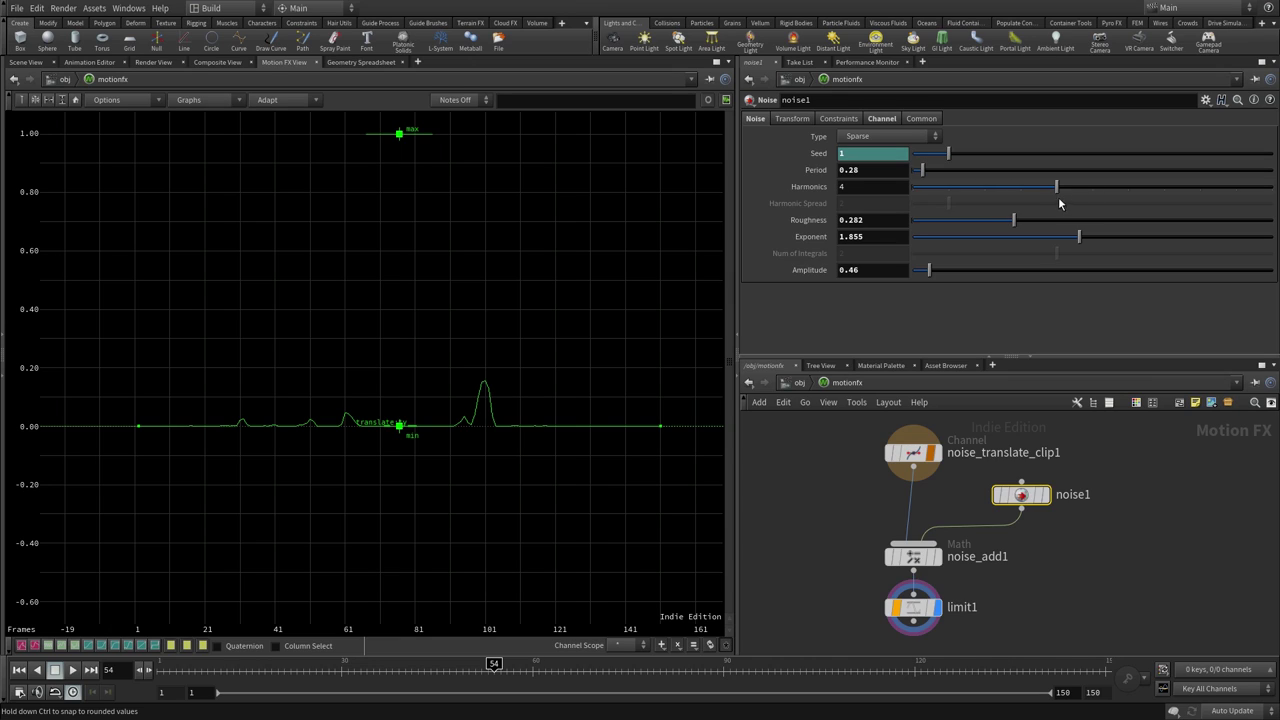
left_click(886, 137)
left_click(881, 166)
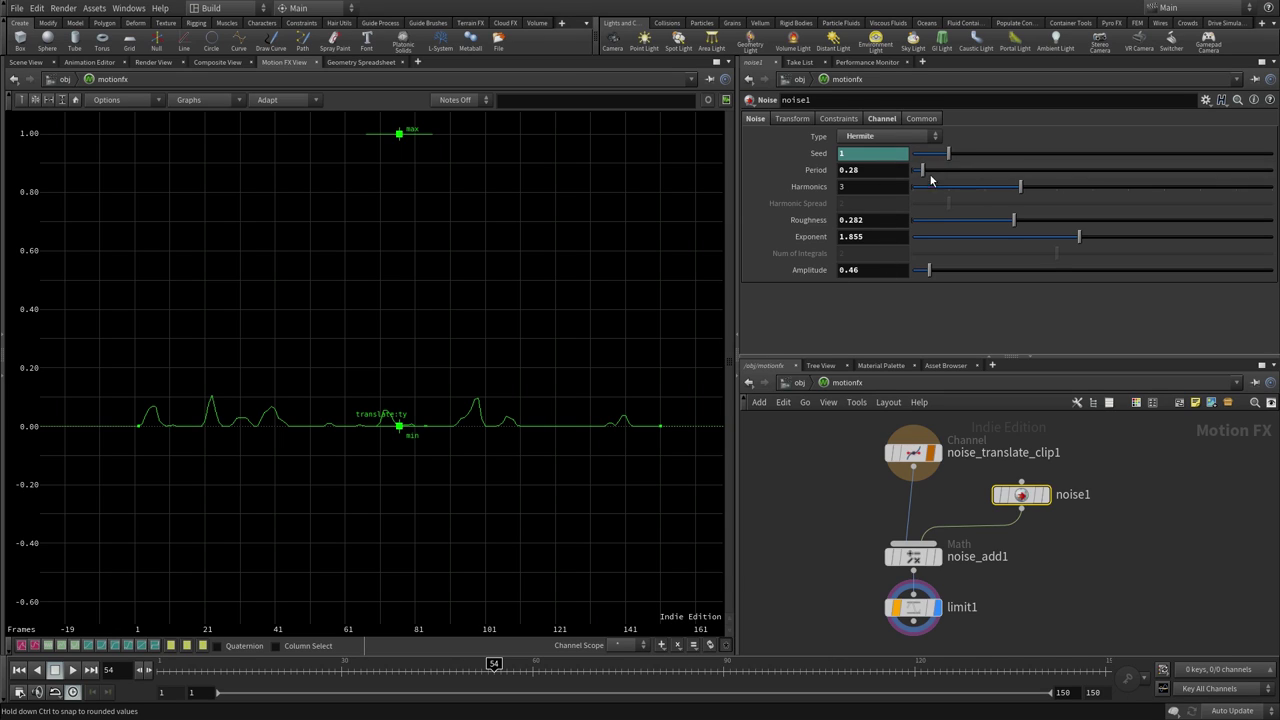
left_click_drag(921, 174, 925, 177)
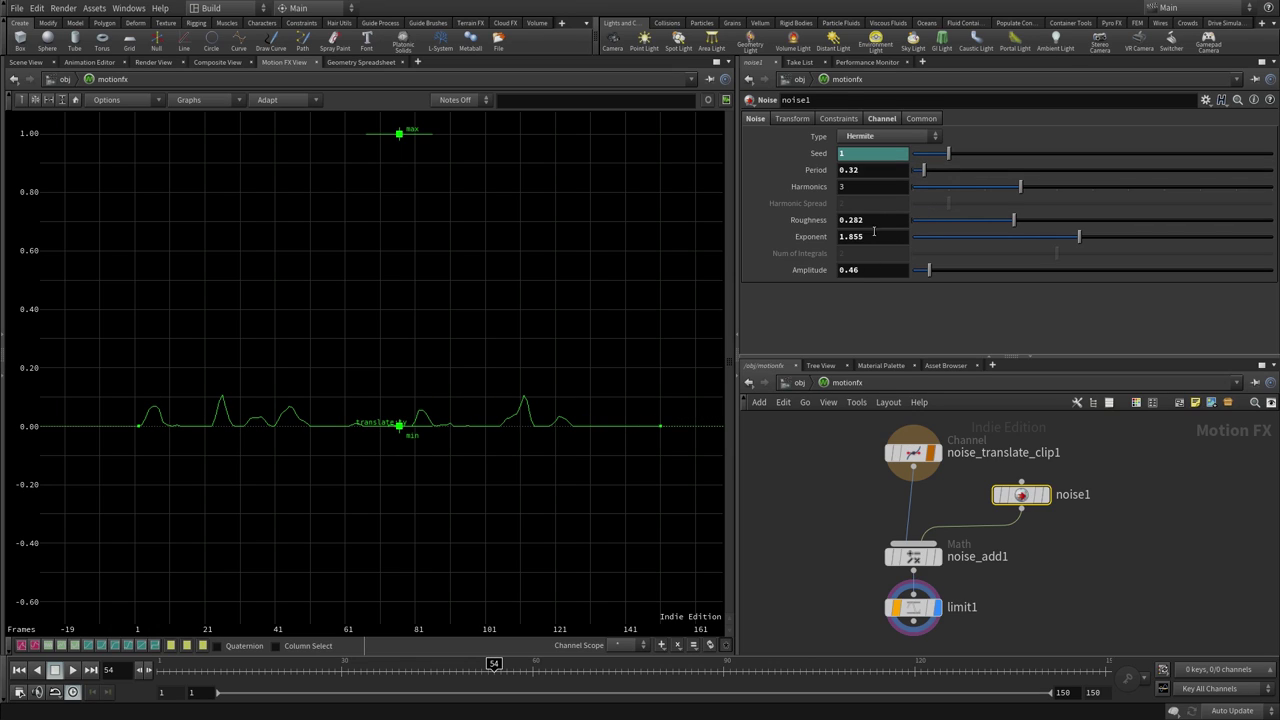
- Play the smaller, faster ball bounce from the start in the Scene View
left_click(30, 63)
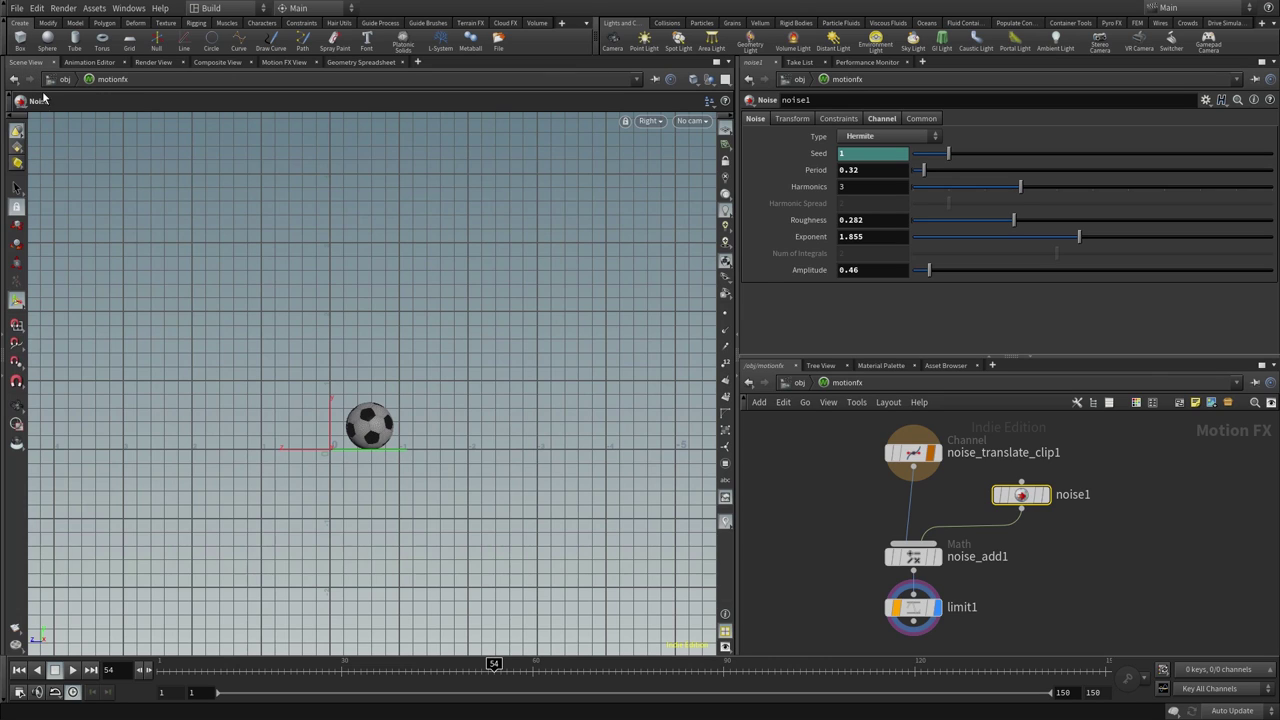
key("ctrl+Left")
key("Up")
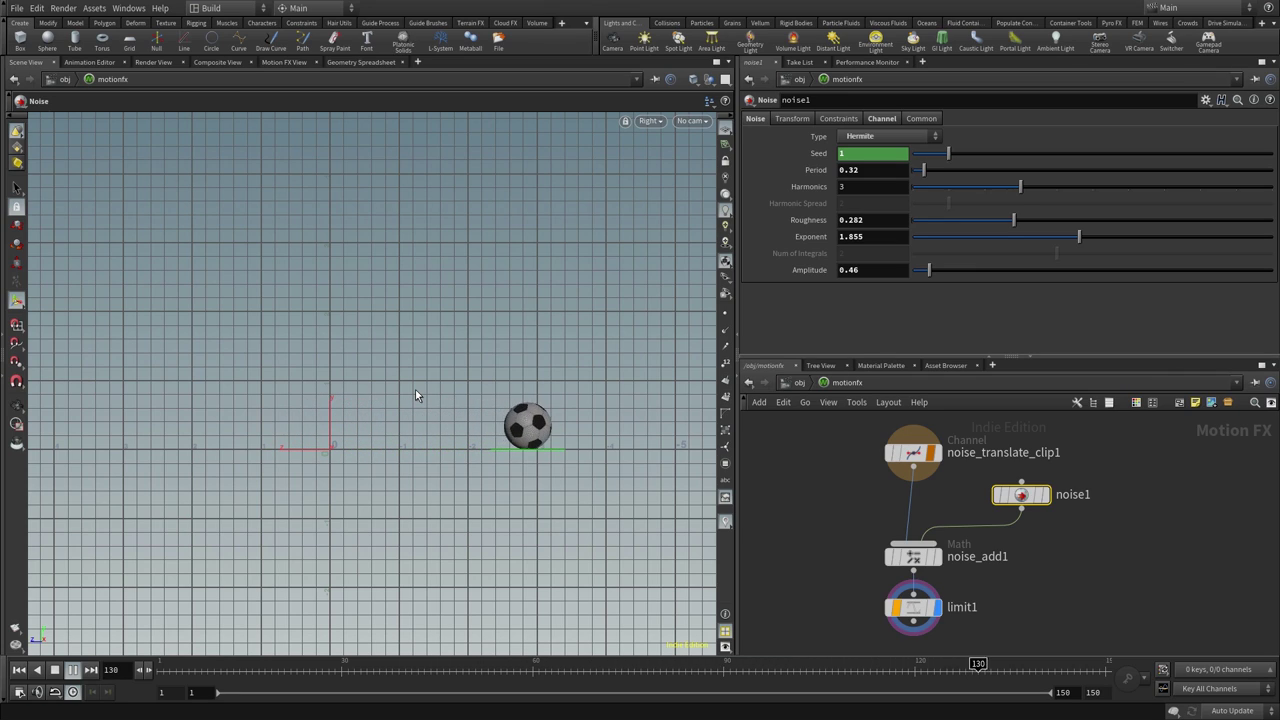
- Stop playback and frame the ball in a perspective view to inspect it
key("Escape")
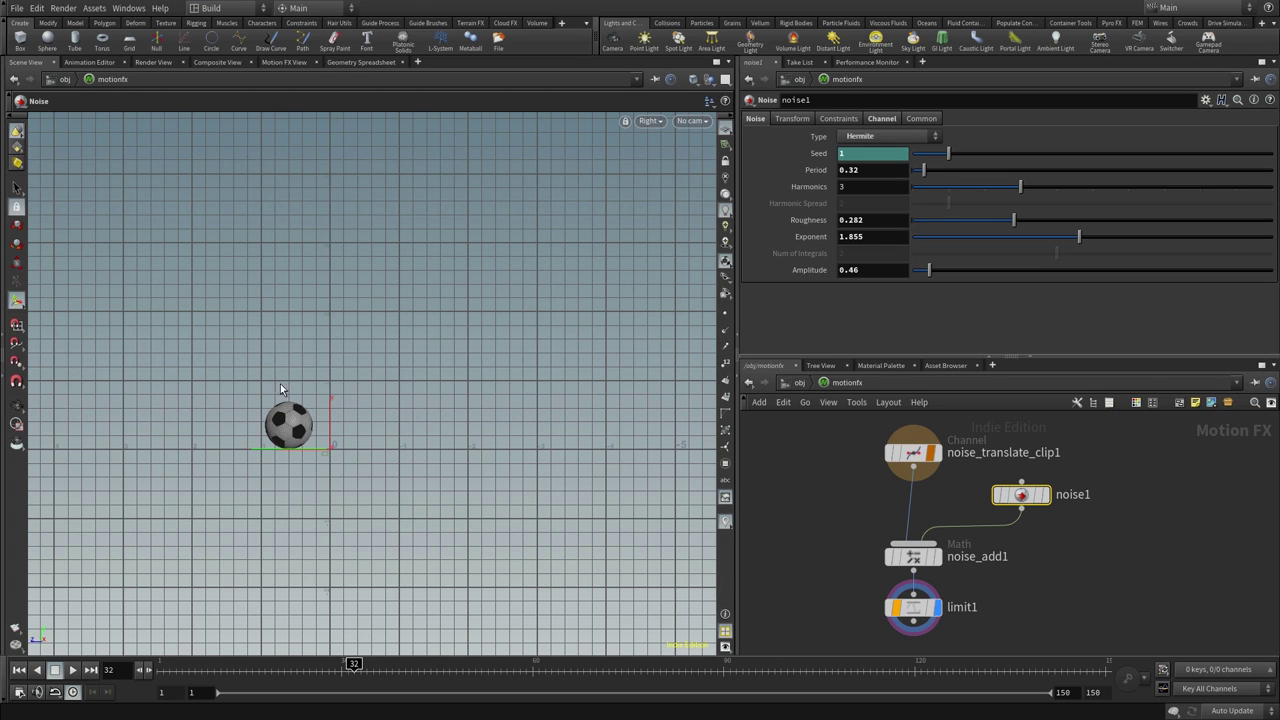
key("Escape")
key("space+1")
mouse_move(349, 414)
left_mouse_down()
mouse_move(469, 391)
mouse_move(394, 404)
left_mouse_up()
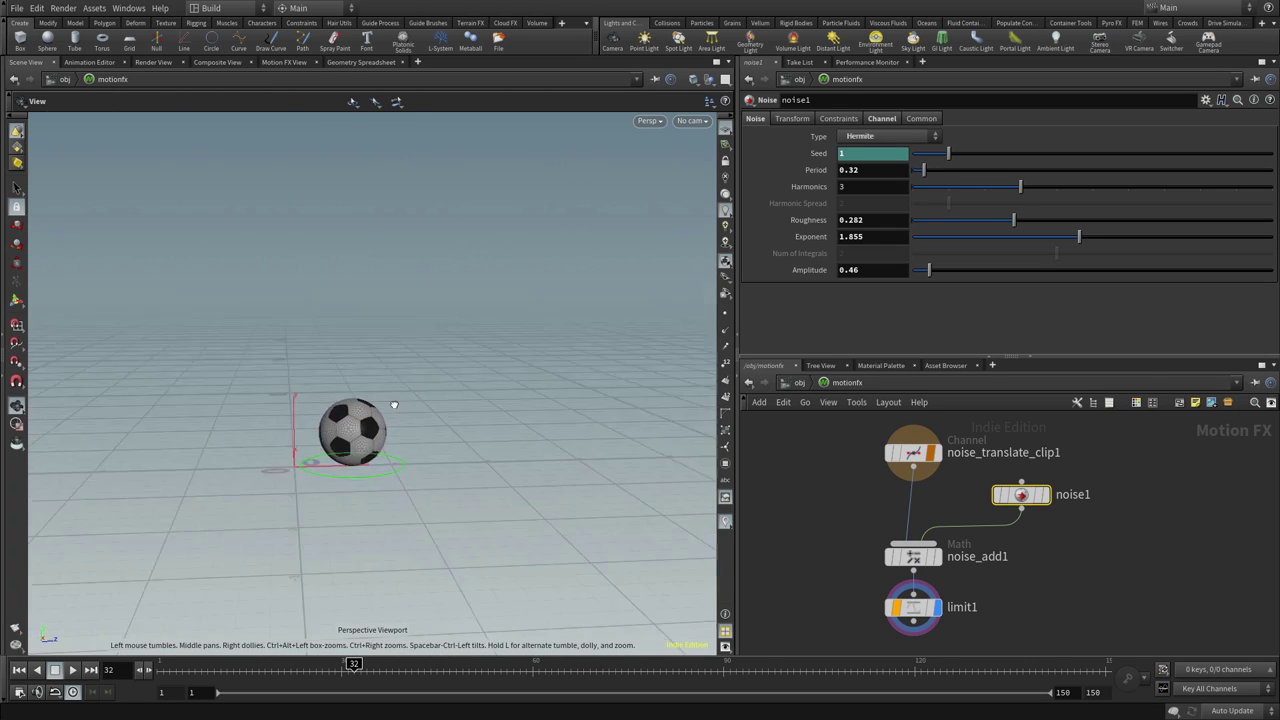
key("g")
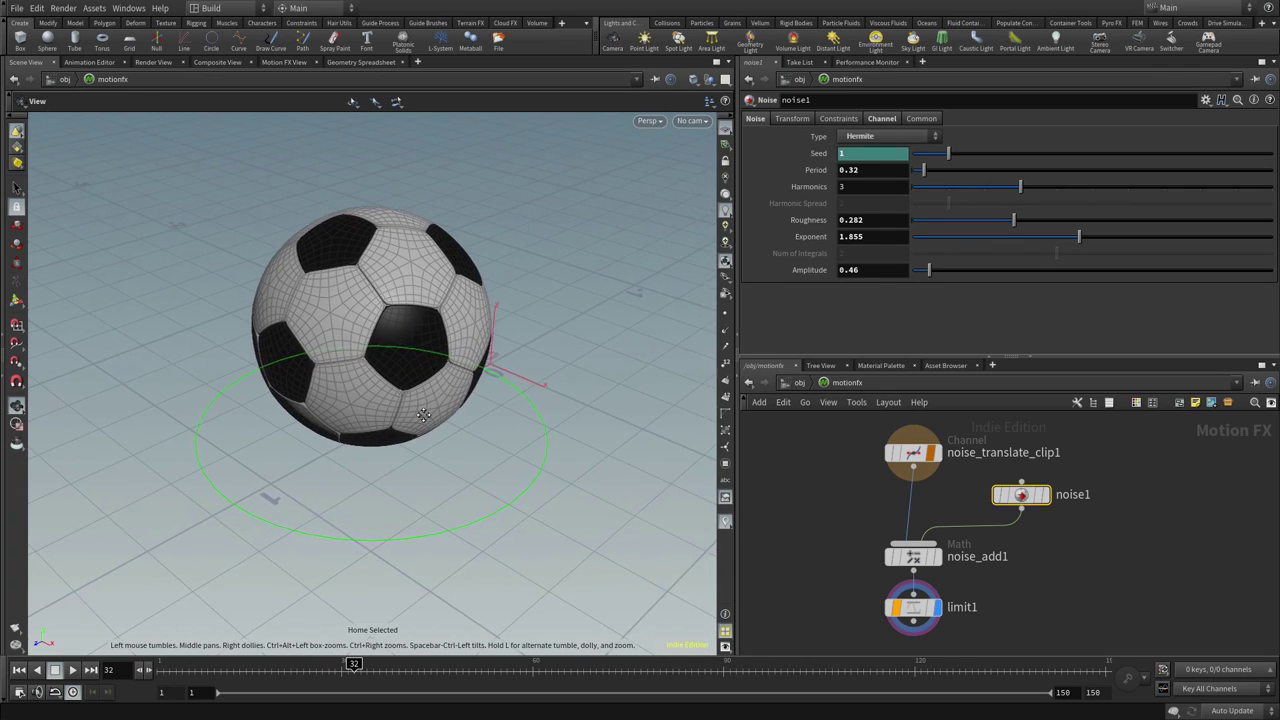
middle_click_drag(424, 415, 434, 477)
key("Return")
left_click(648, 121)
mouse_move(660, 148)
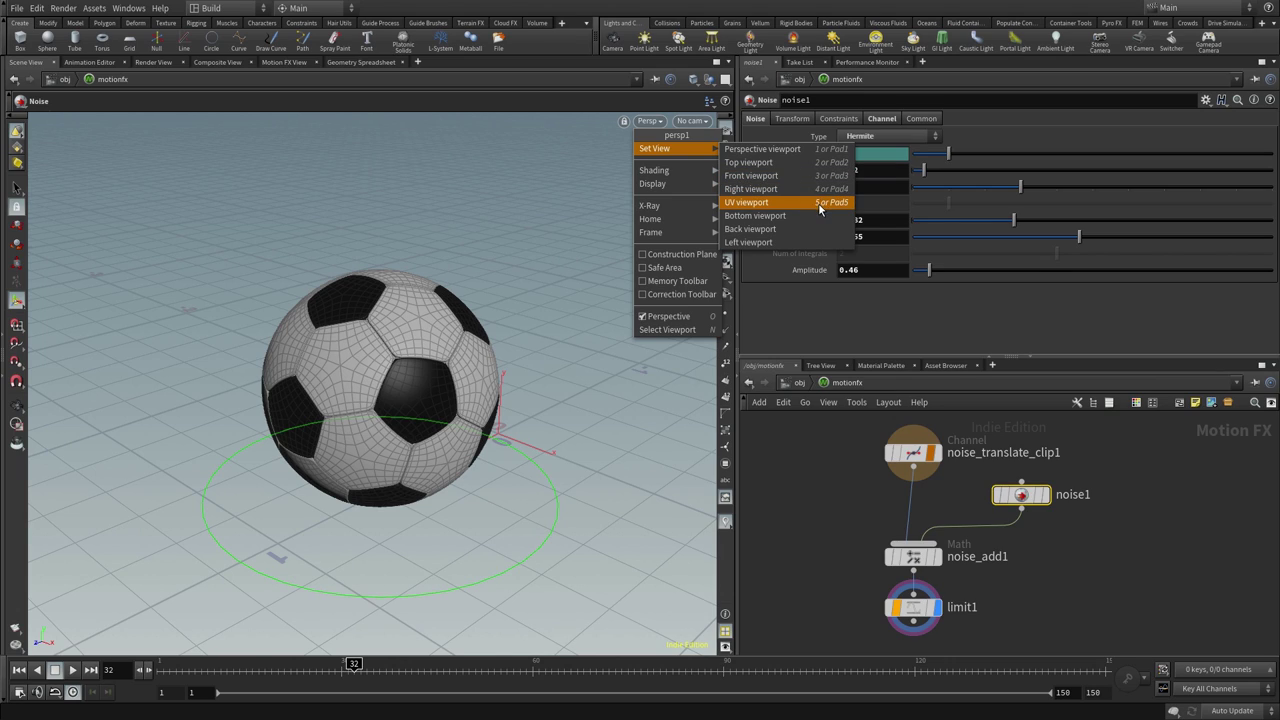
left_click(581, 505)
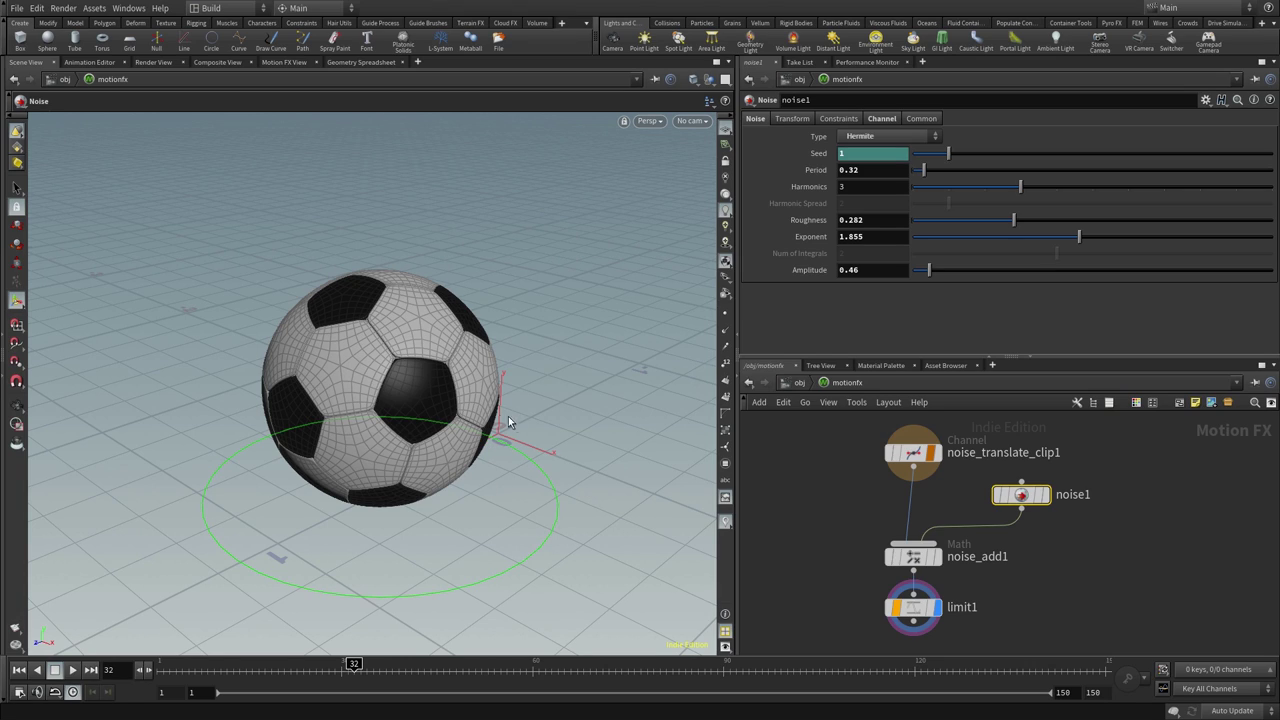
key("s")
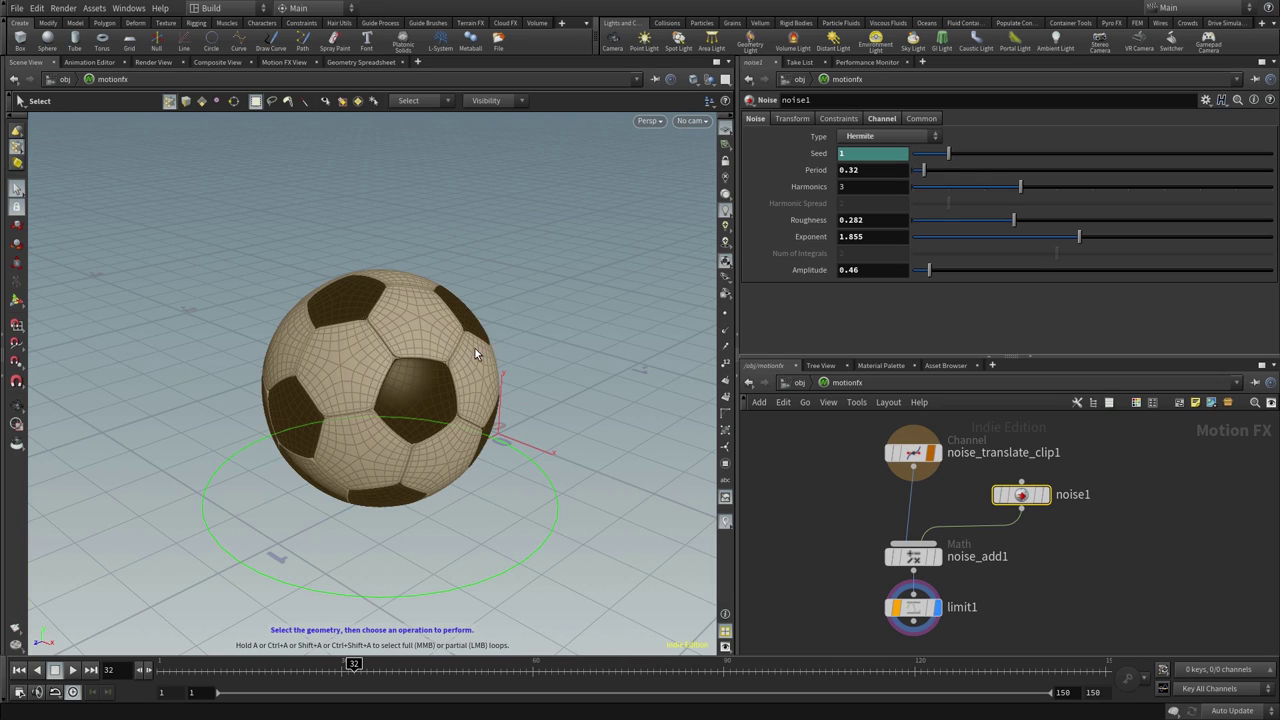
key("Escape")
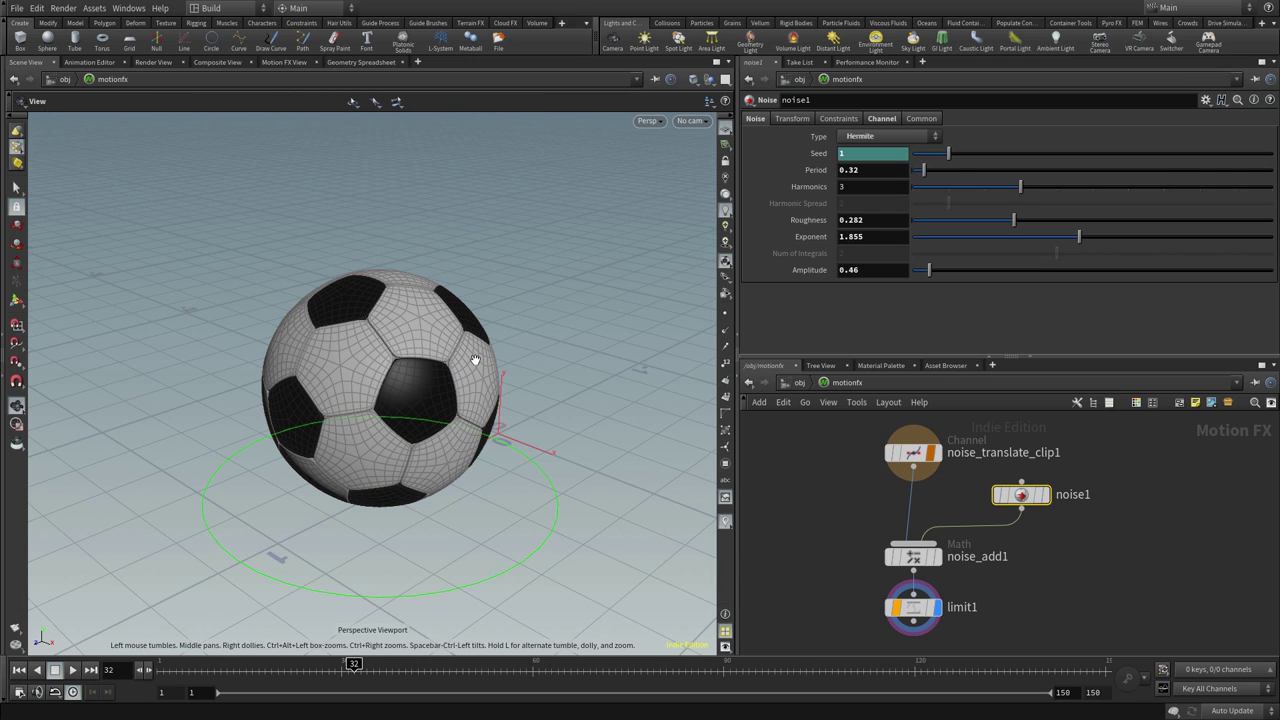
- Check the ball from orthographic views, then pull back in perspective
key("space+2")
scroll(474, 362, "down", 5)
scroll(474, 362, "down", 2)
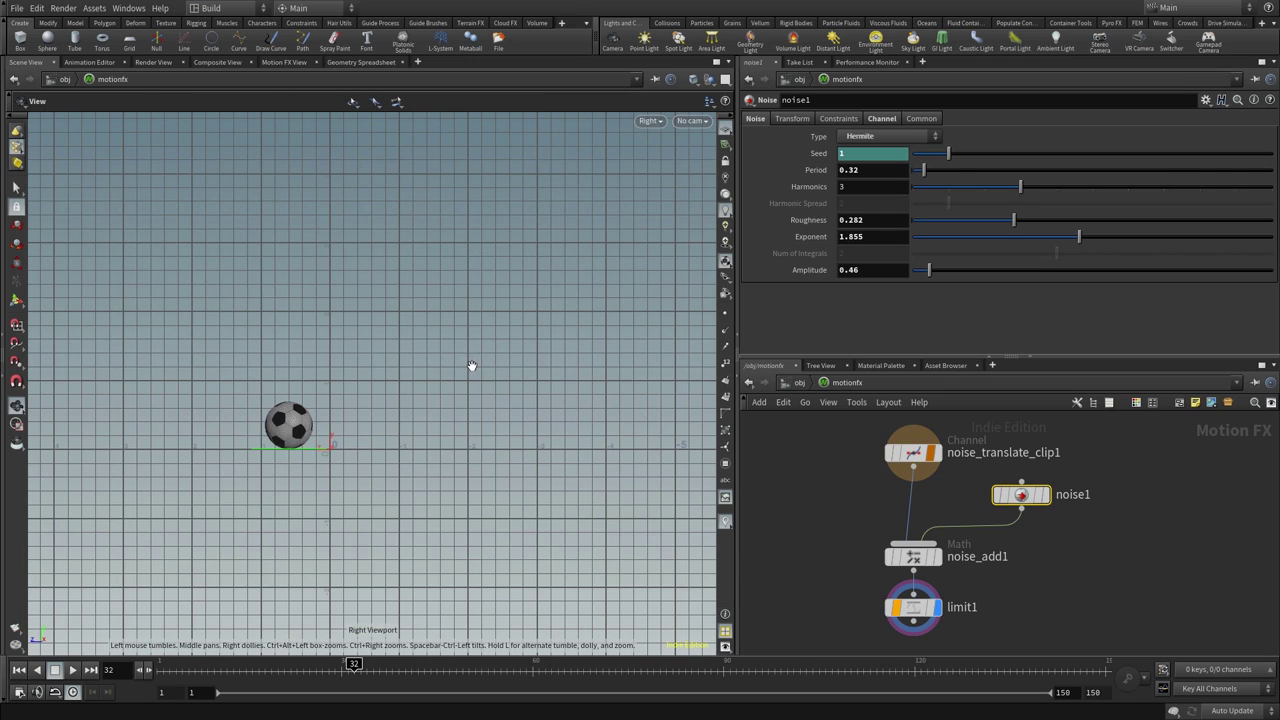
key("space+5")
key("space+1")
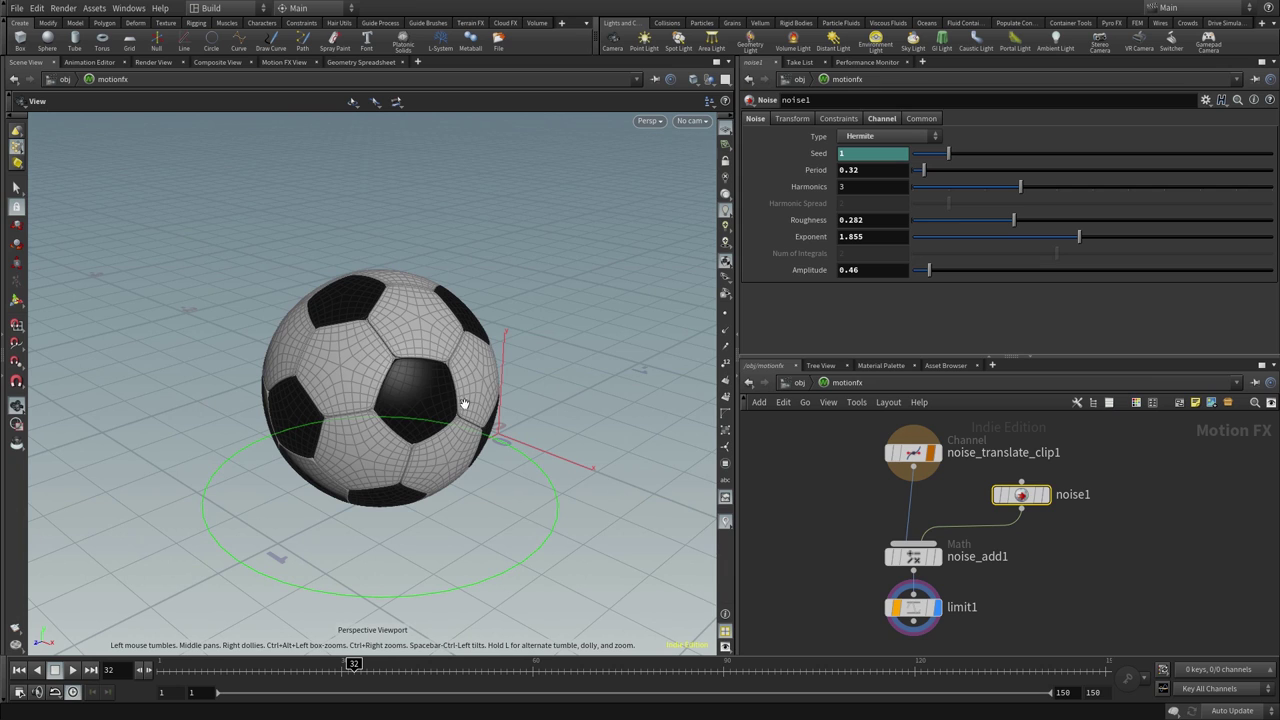
middle_click_drag(463, 403, 400, 405)
scroll(354, 447, "down", 2)
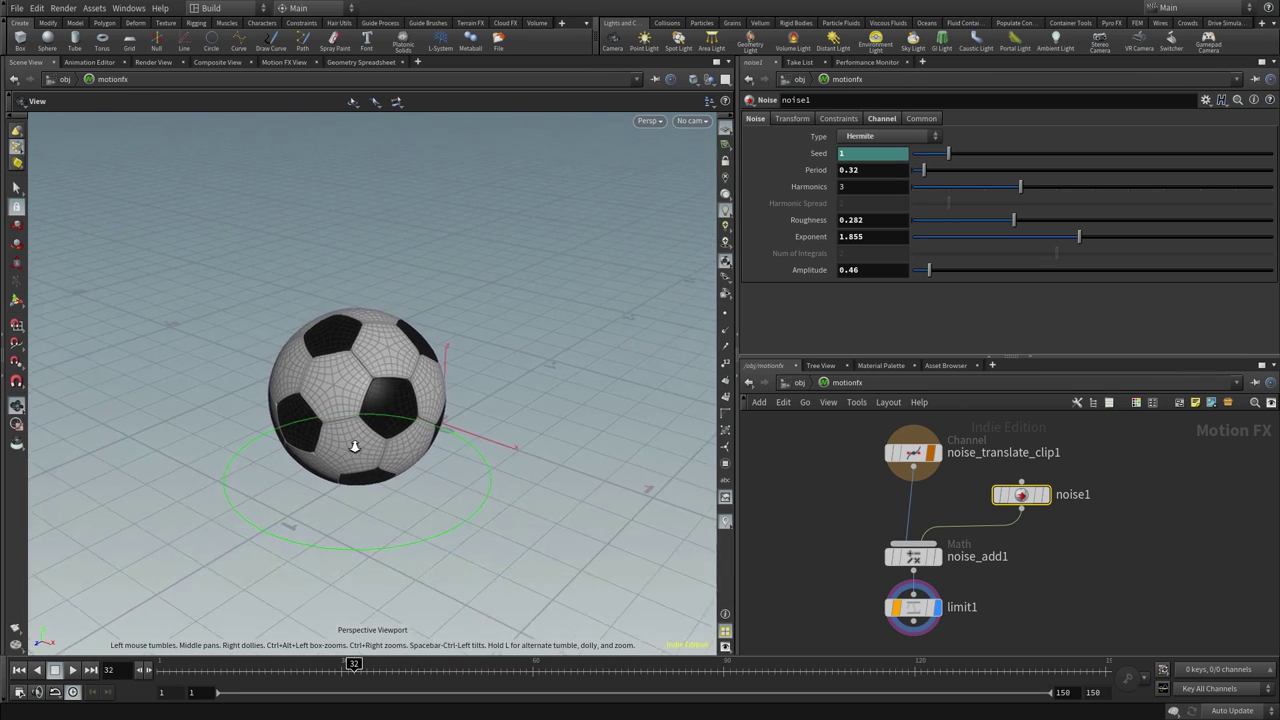
scroll(431, 466, "down", 2)
middle_click_drag(443, 434, 426, 417)
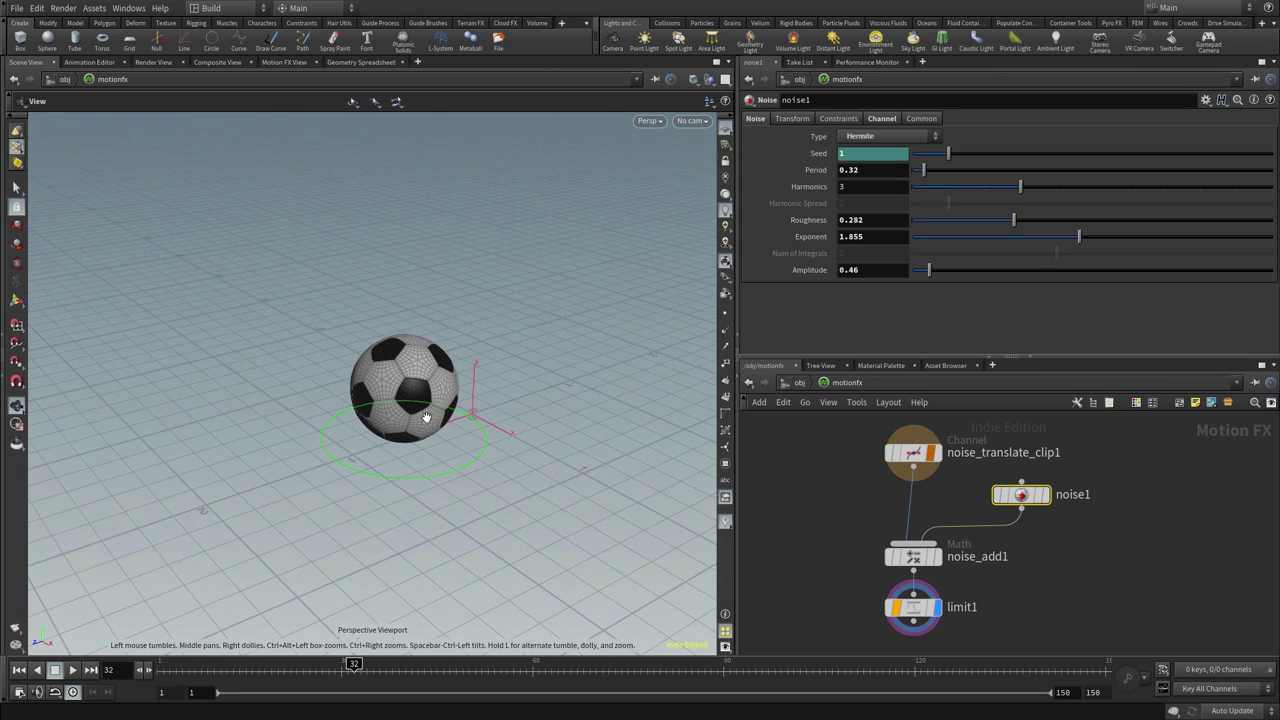
- Replay the noise-driven bounce from frame 1, then go up from /obj/motionfx to /obj
key("Up")
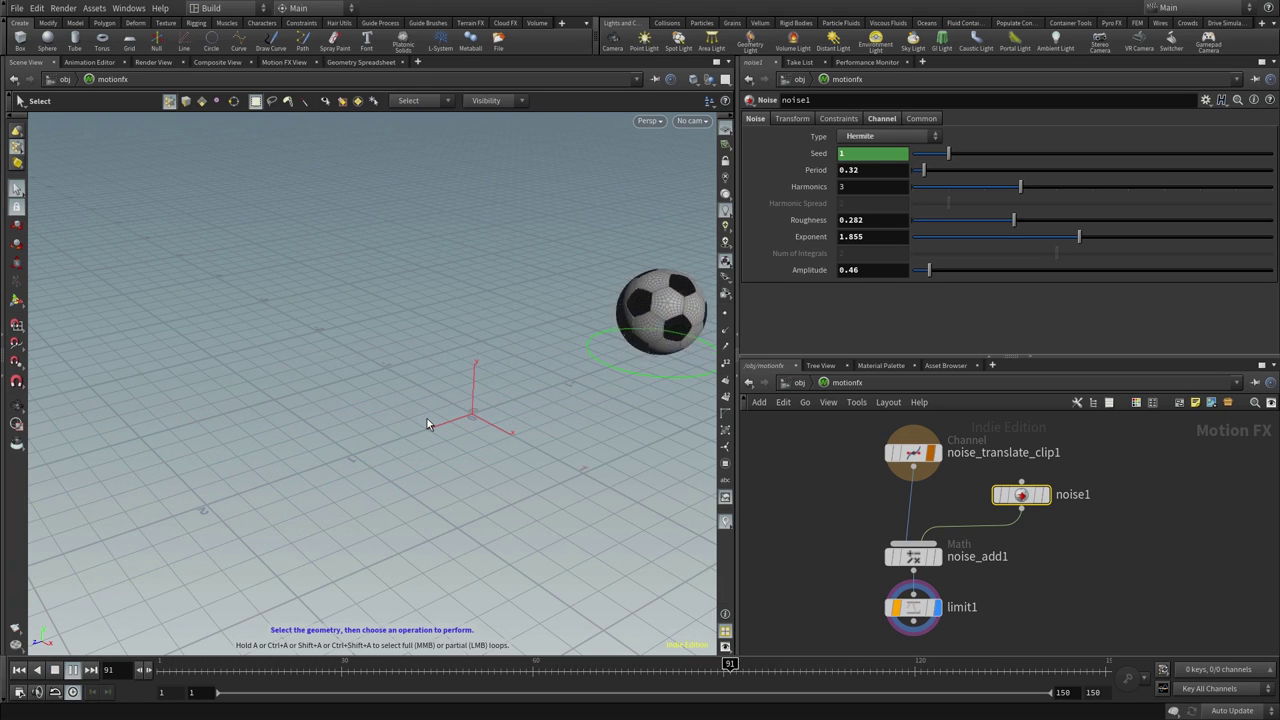
key("ctrl+Up")
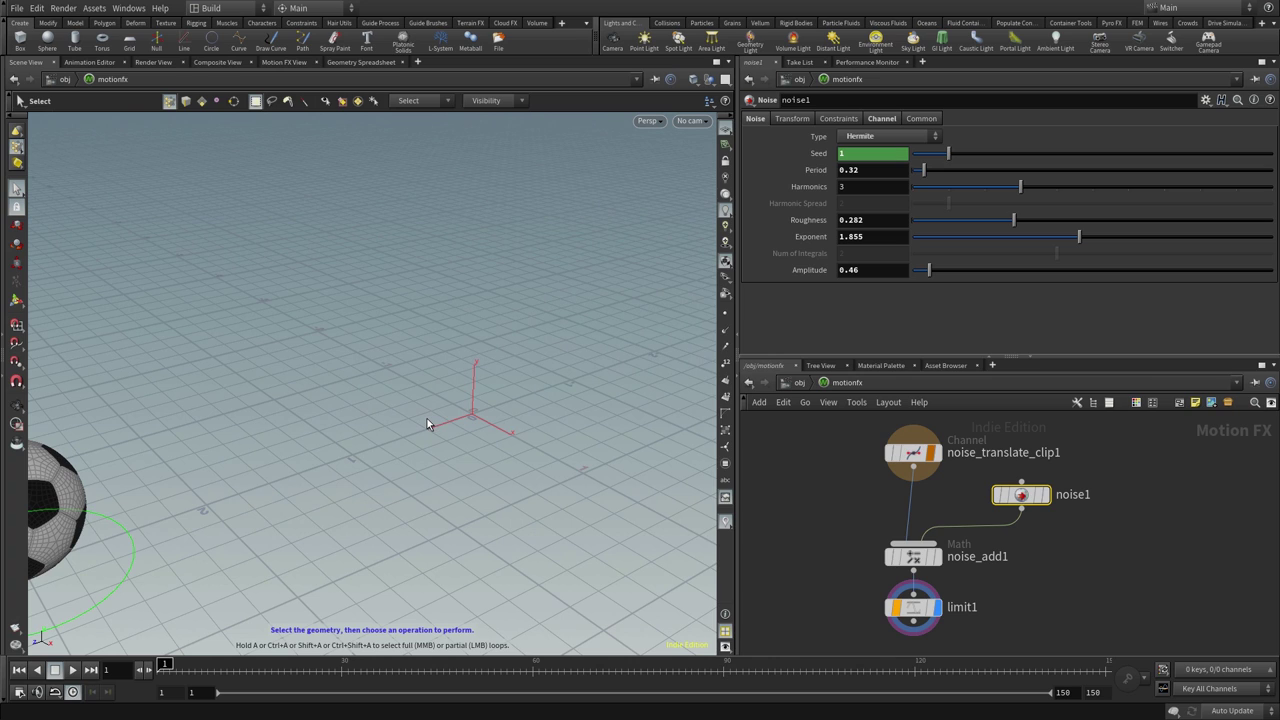
scroll(427, 418, "down", 2)
scroll(427, 418, "down", 2)
scroll(427, 430, "down", 2)
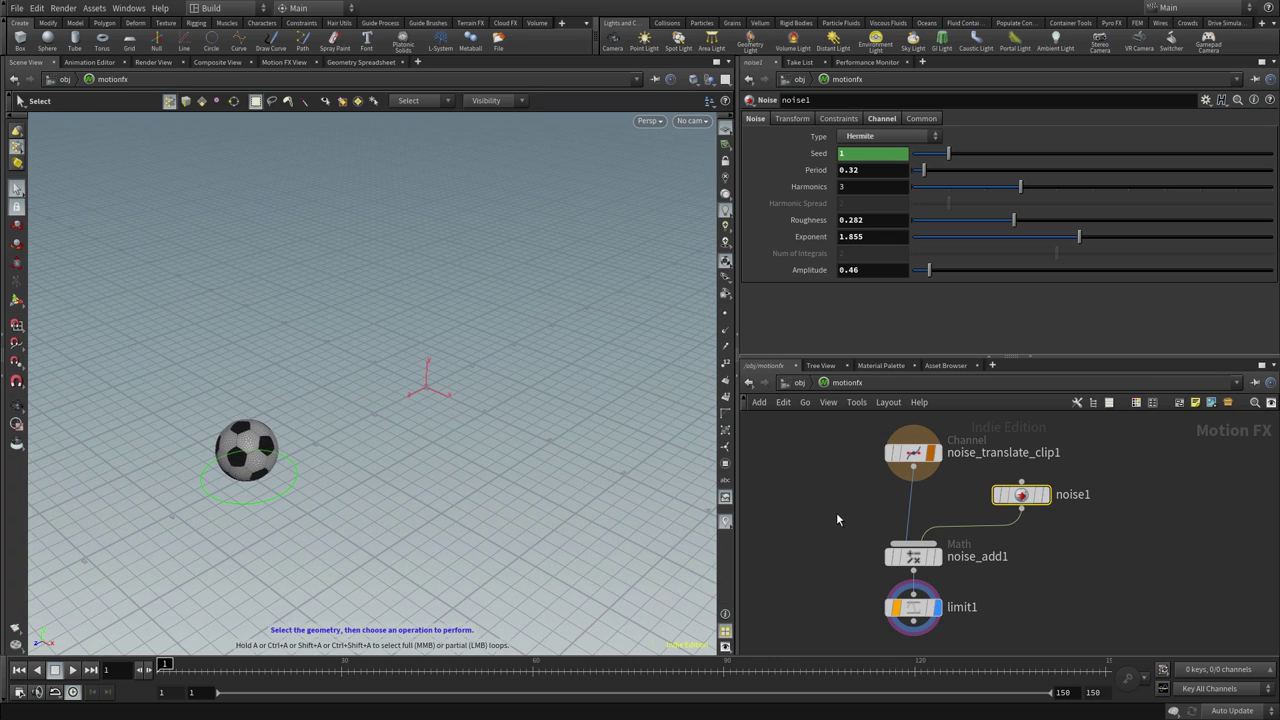
key("u")
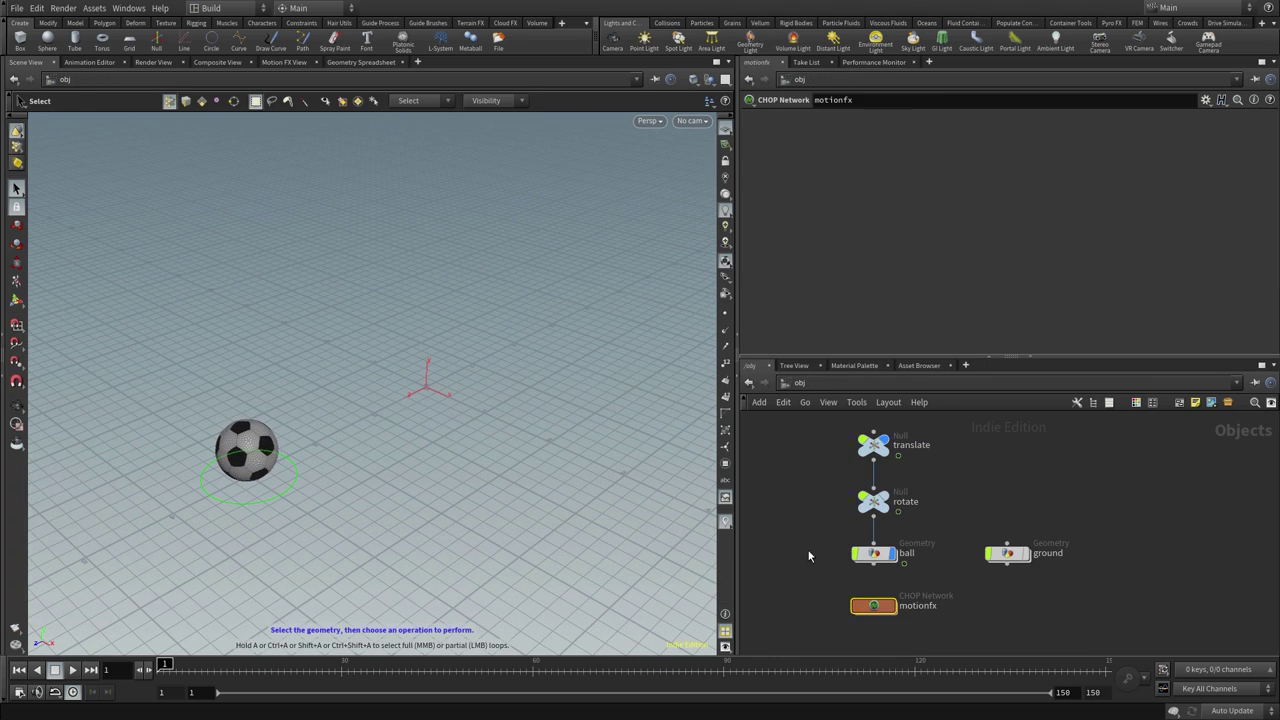
- Make the ground object visible and select its transform1 node
left_click(1013, 552)
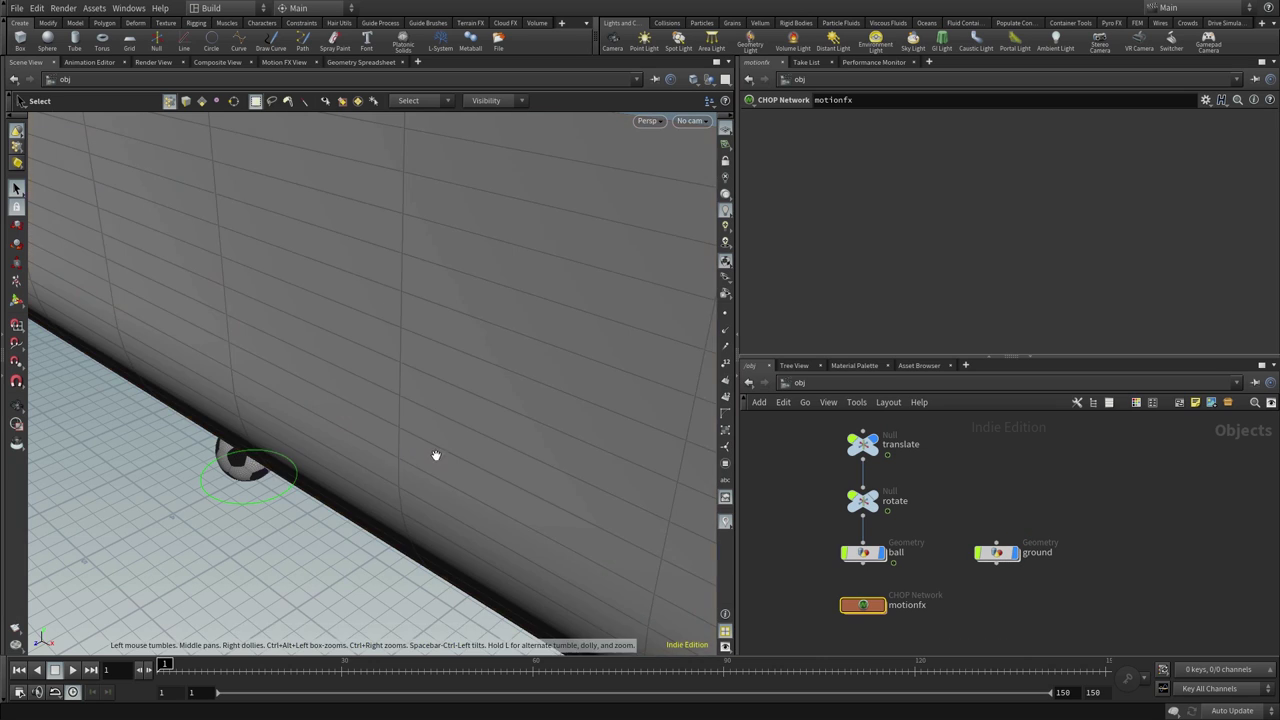
left_click_drag(435, 455, 177, 509)
mouse_move(463, 457)
left_mouse_down()
mouse_move(400, 486)
mouse_move(438, 452)
mouse_move(429, 486)
mouse_move(451, 449)
left_mouse_up()
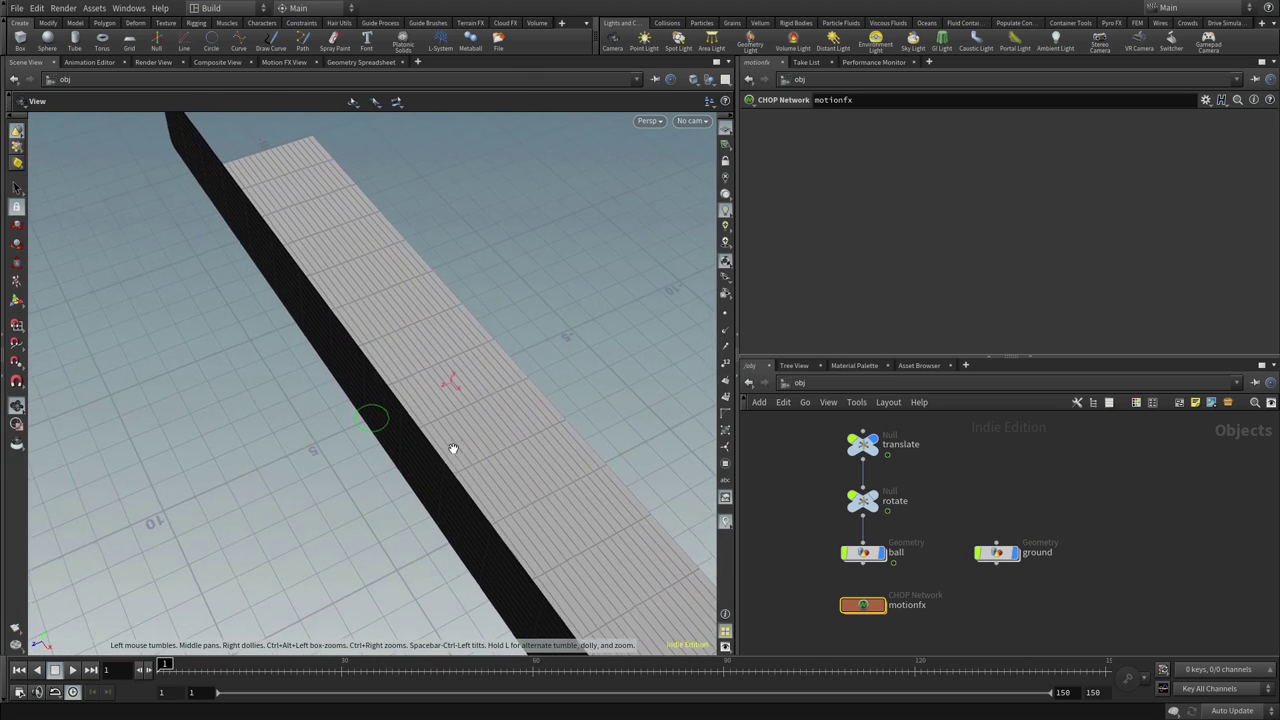
double_click(998, 557)
left_click(966, 520)
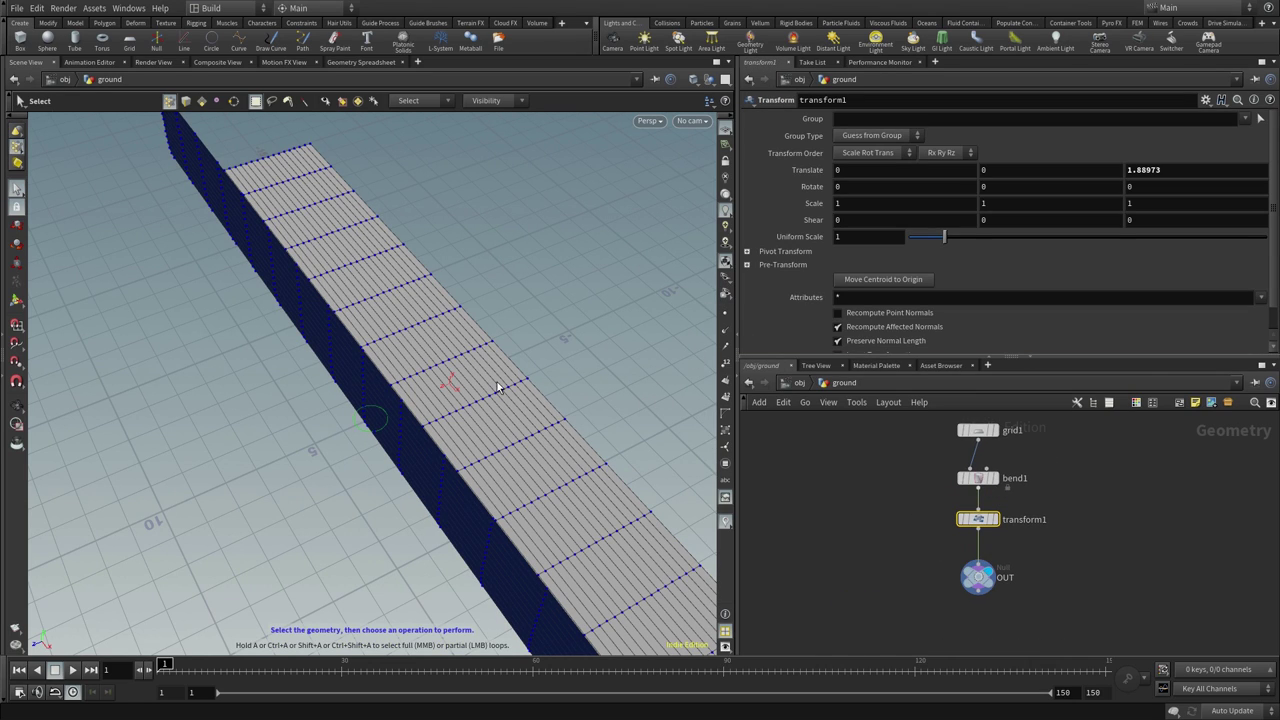
- Rotate the curved ground wall 90° around Y
mouse_move(498, 387)
left_mouse_down()
mouse_move(486, 437)
mouse_move(391, 406)
mouse_move(398, 393)
mouse_move(362, 398)
left_mouse_up()
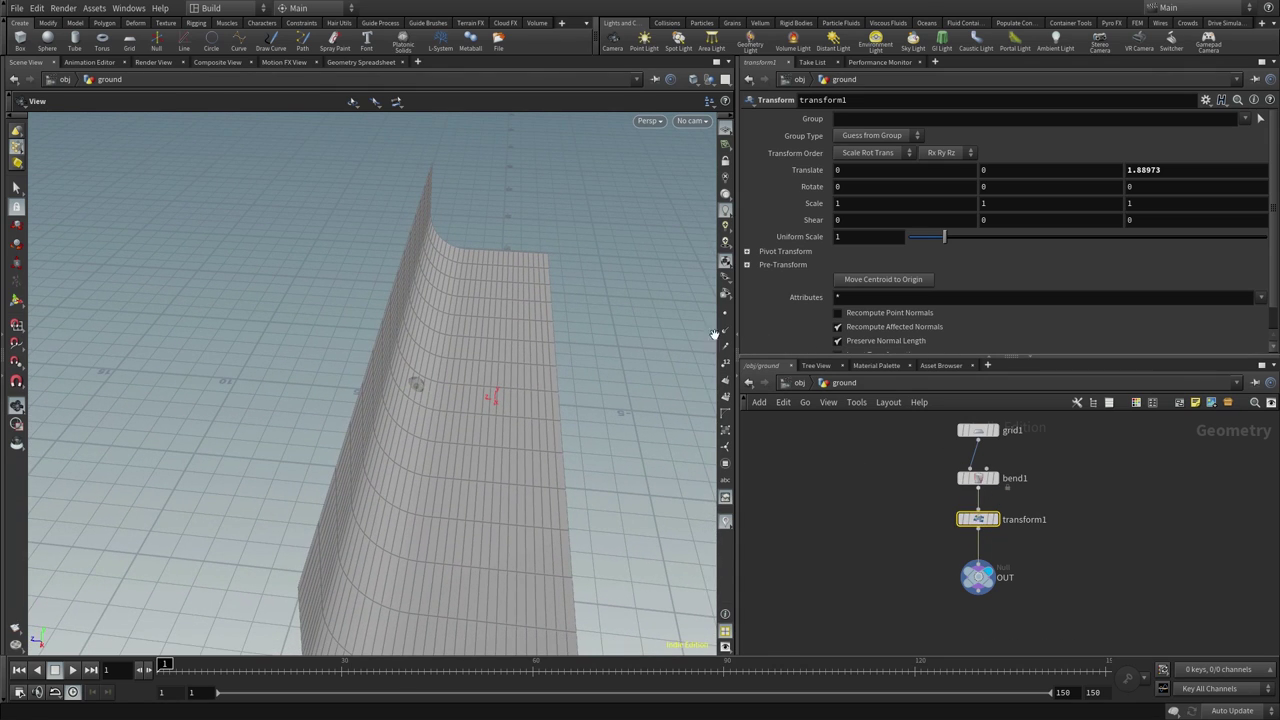
key("Return")
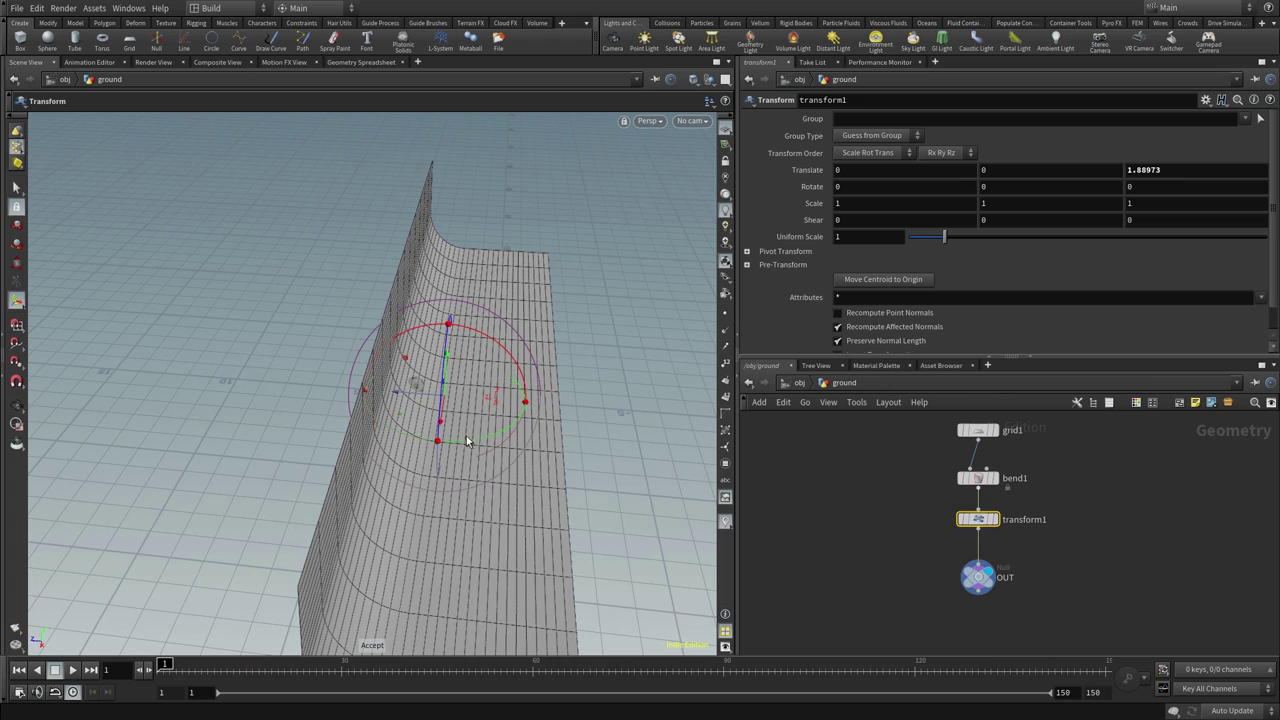
mouse_move(466, 441)
left_mouse_down()
mouse_move(551, 429)
mouse_move(626, 395)
left_mouse_up()
type("90")
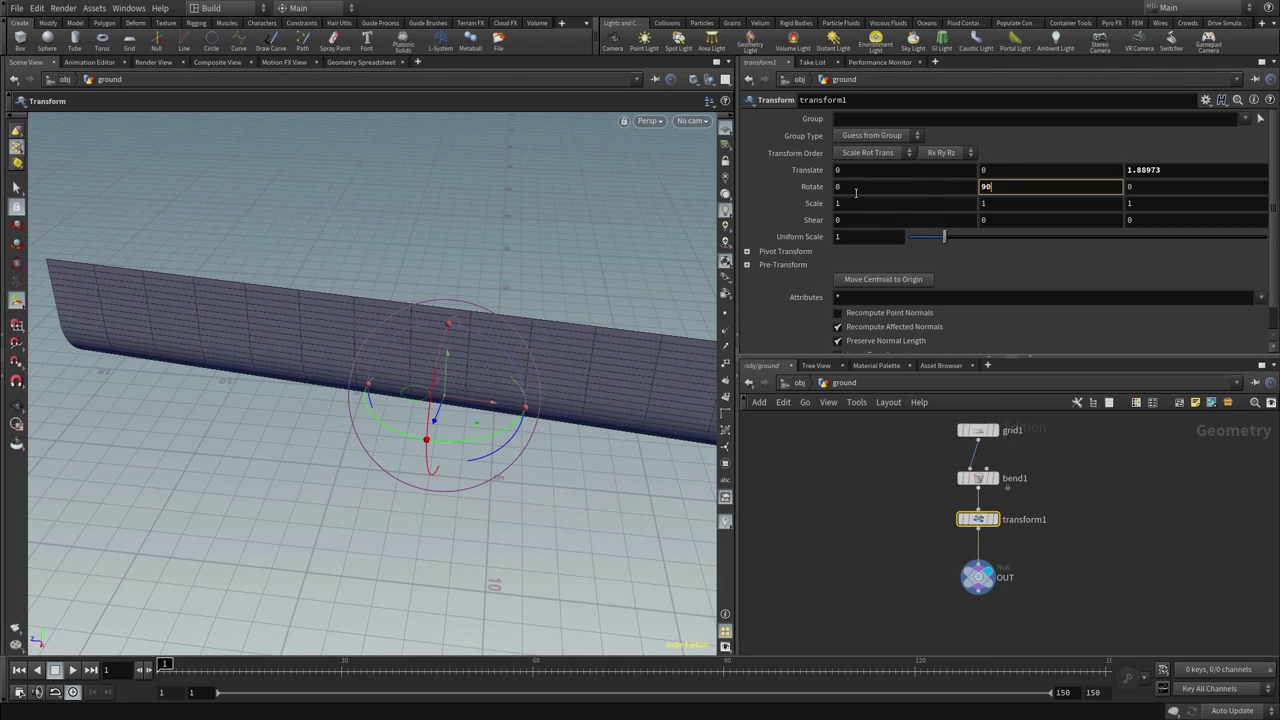
key("Return")
key("Escape")
- Slide the wall along X to about 2.1 and return to the object level
mouse_move(430, 440)
left_mouse_down()
mouse_move(360, 486)
mouse_move(514, 463)
mouse_move(470, 445)
mouse_move(407, 455)
left_mouse_up()
key("Return")
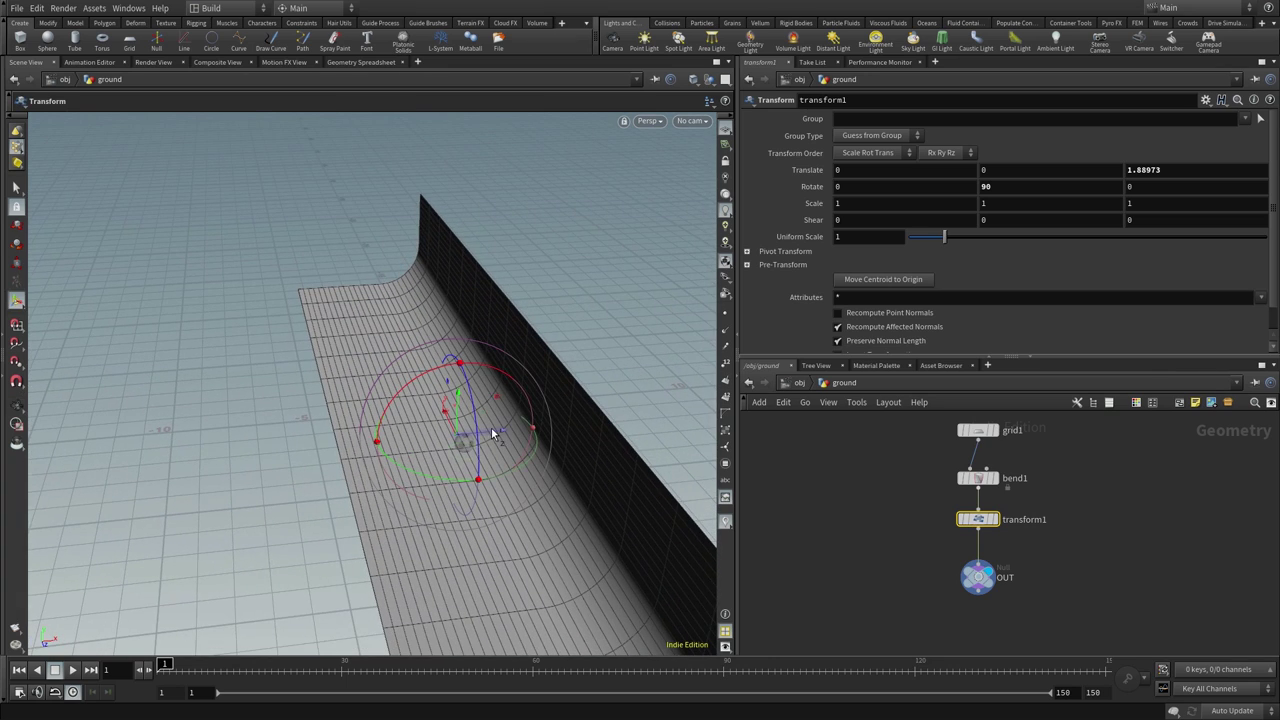
mouse_move(492, 433)
left_mouse_down()
mouse_move(562, 425)
mouse_move(525, 432)
left_mouse_up()
key("Escape")
mouse_move(466, 514)
left_mouse_down()
mouse_move(528, 477)
mouse_move(480, 490)
mouse_move(457, 457)
mouse_move(494, 451)
mouse_move(487, 420)
left_mouse_up()
key("u")
key("Escape")
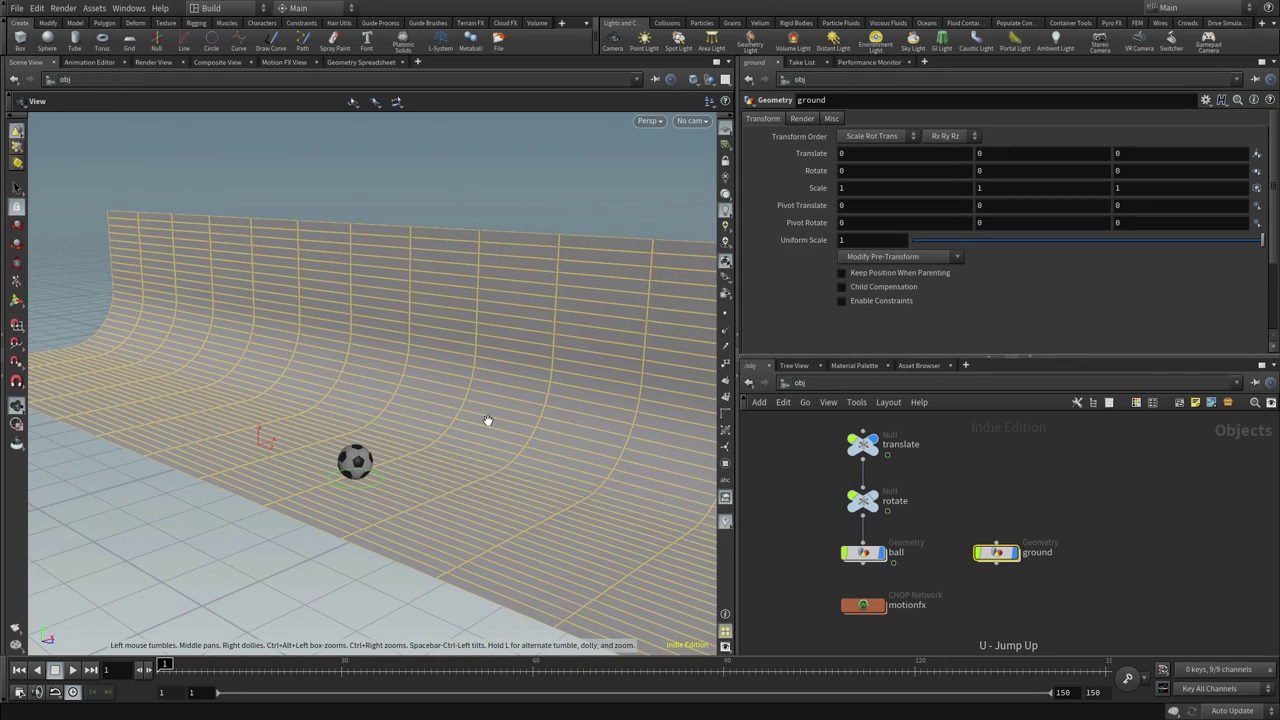
left_click(798, 546)
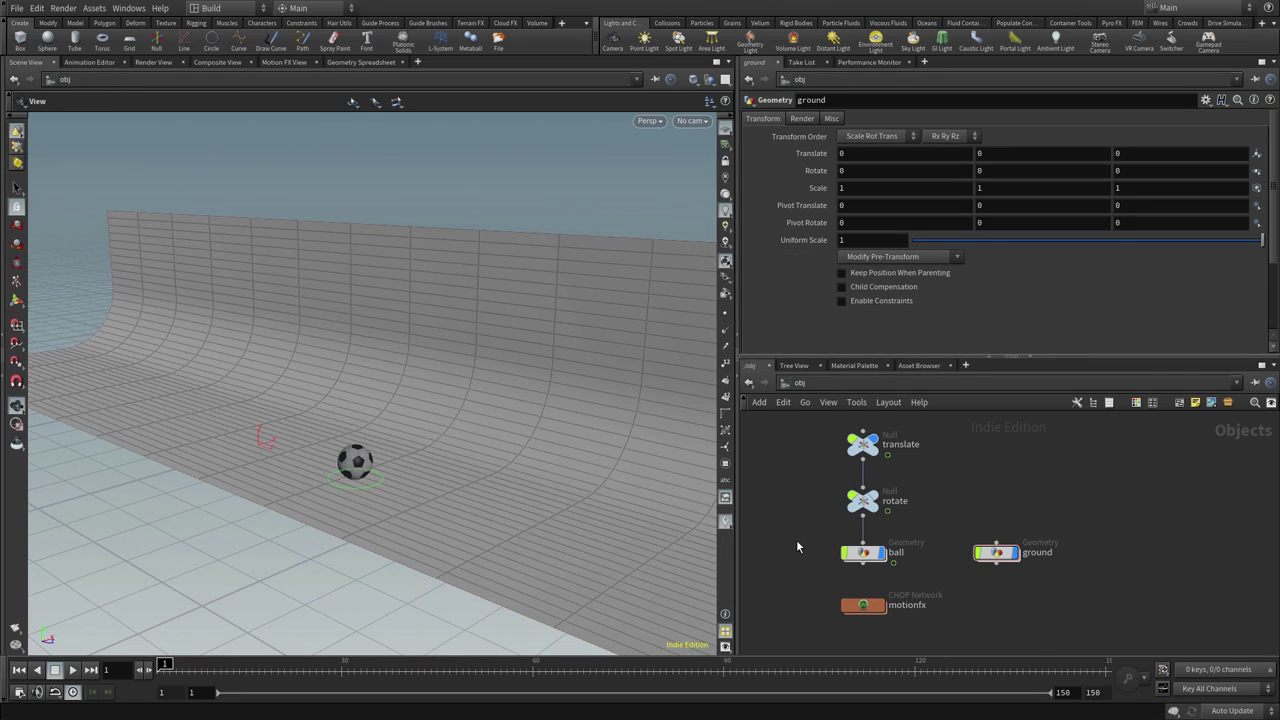
key("Up")
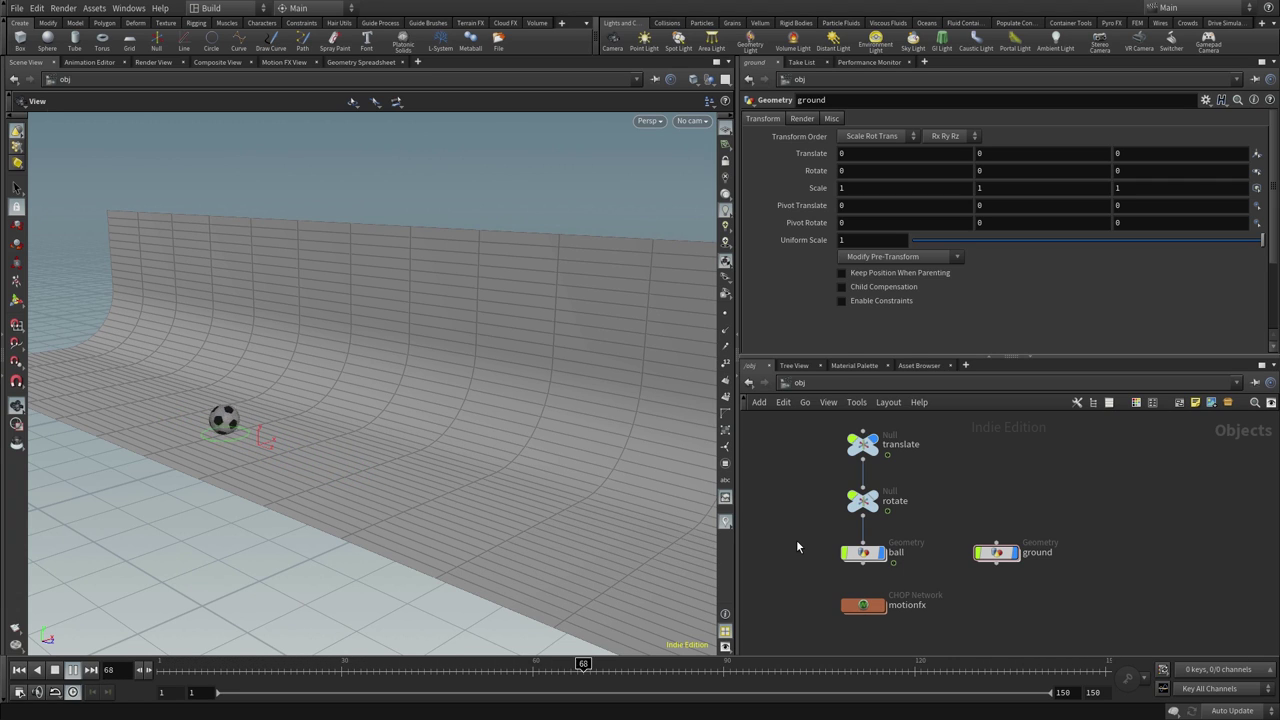
key("Up")
mouse_move(339, 473)
left_mouse_down()
mouse_move(349, 449)
mouse_move(503, 437)
mouse_move(543, 449)
mouse_move(391, 469)
mouse_move(440, 451)
mouse_move(444, 470)
left_mouse_up()
- Set ground transform1 Rotate Y to -90 and slide it to Translate X about -1.96
double_click(995, 553)
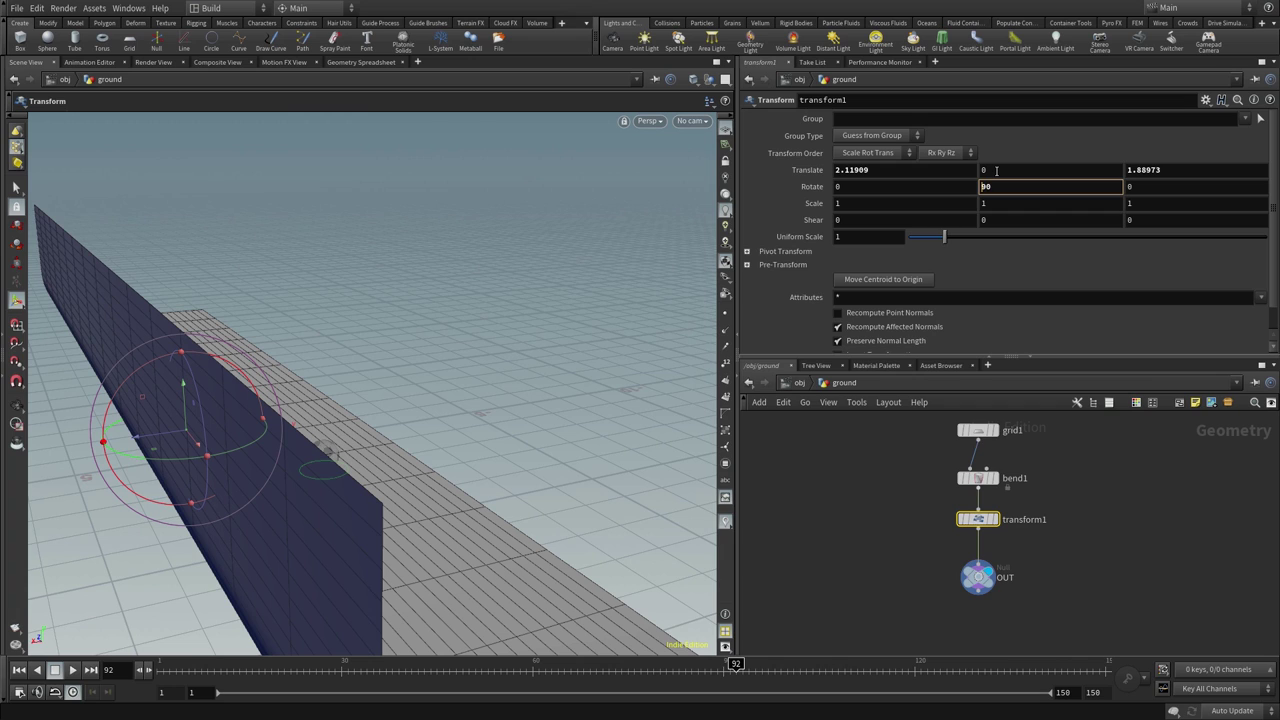
type("-90")
key("Return")
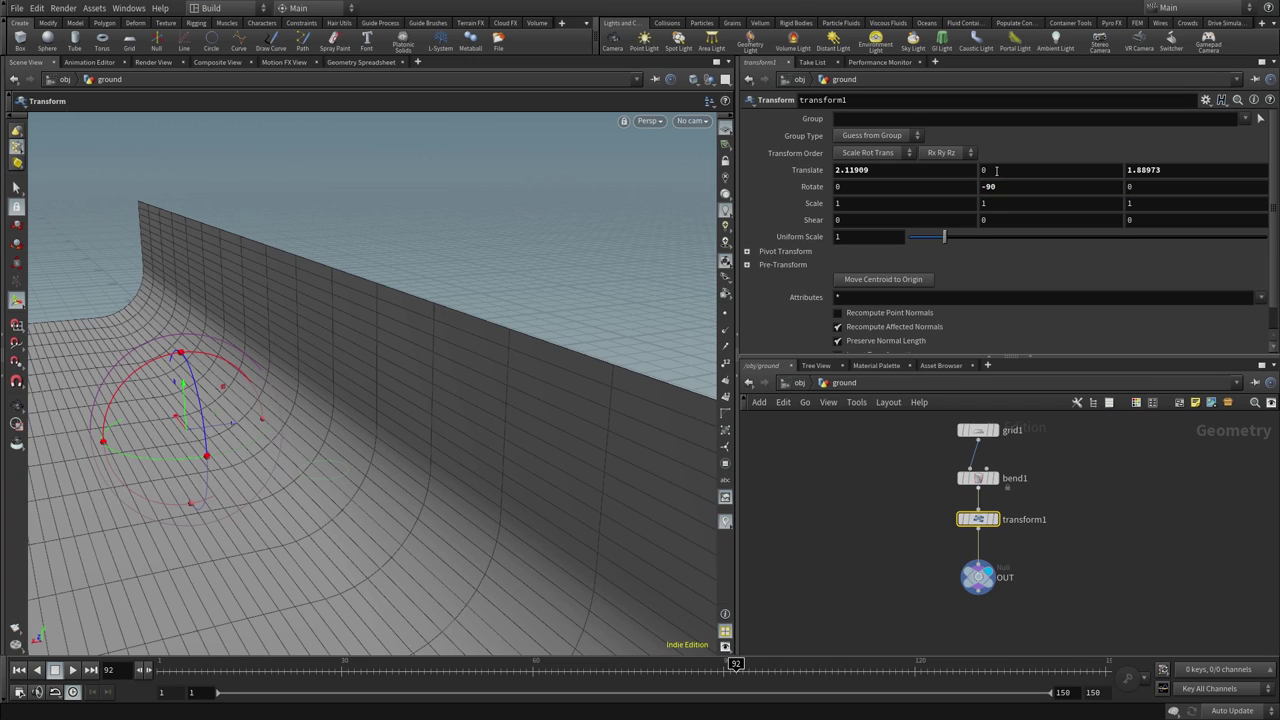
mouse_move(450, 420)
left_mouse_down()
mouse_move(320, 560)
mouse_move(360, 517)
mouse_move(220, 467)
left_mouse_up()
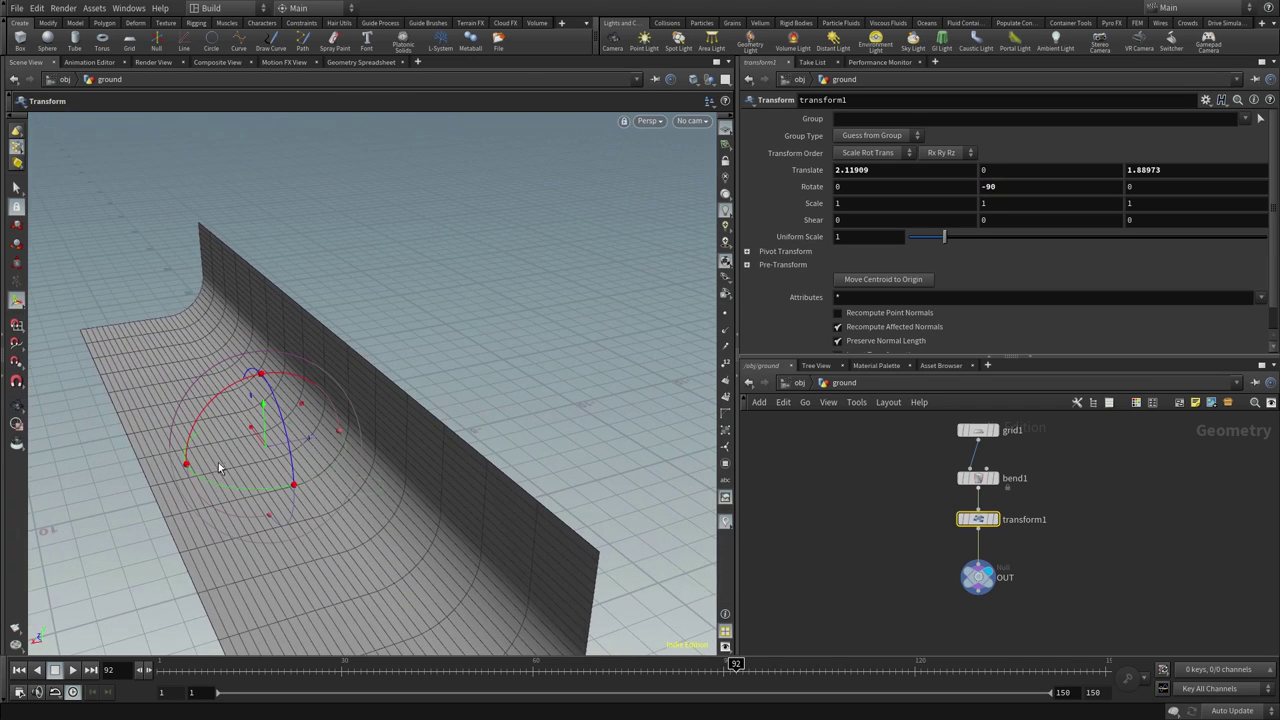
mouse_move(305, 447)
left_mouse_down()
mouse_move(423, 428)
mouse_move(400, 428)
mouse_move(441, 567)
left_mouse_up()
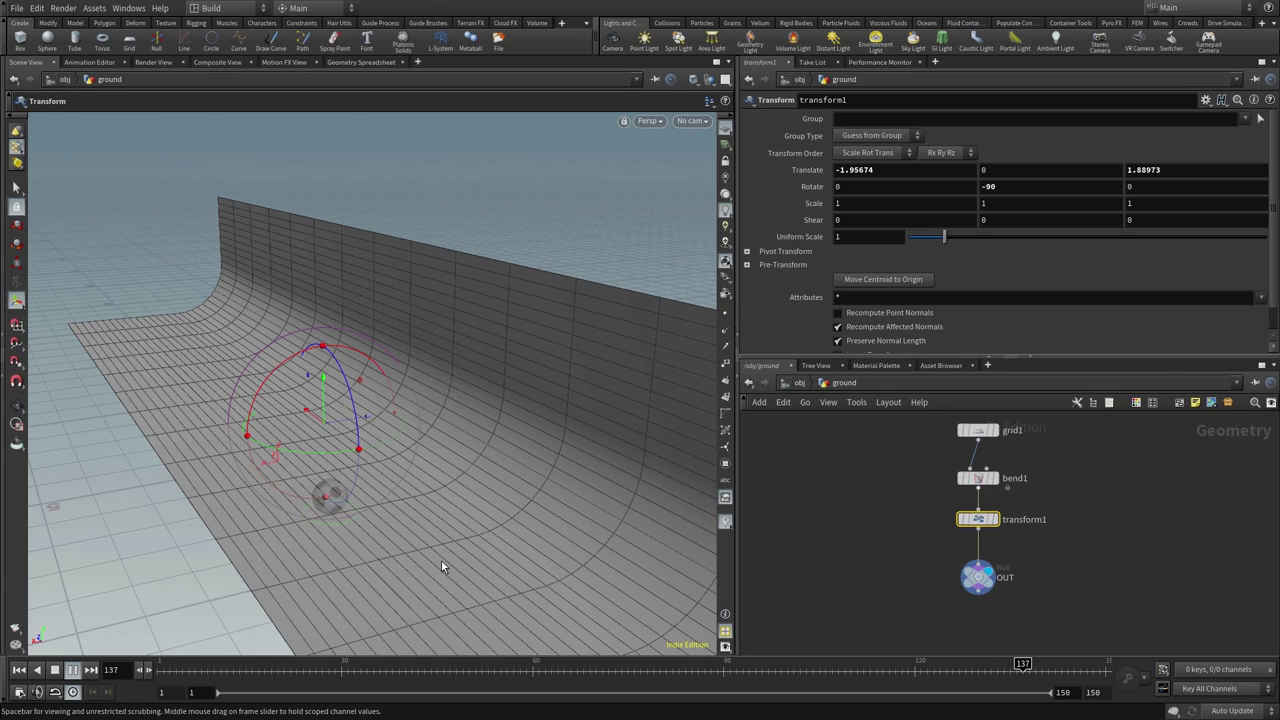
- Check frames 1 and 150, then move the ground along Z to about 9.19
key("Up")
key("ctrl+Up")
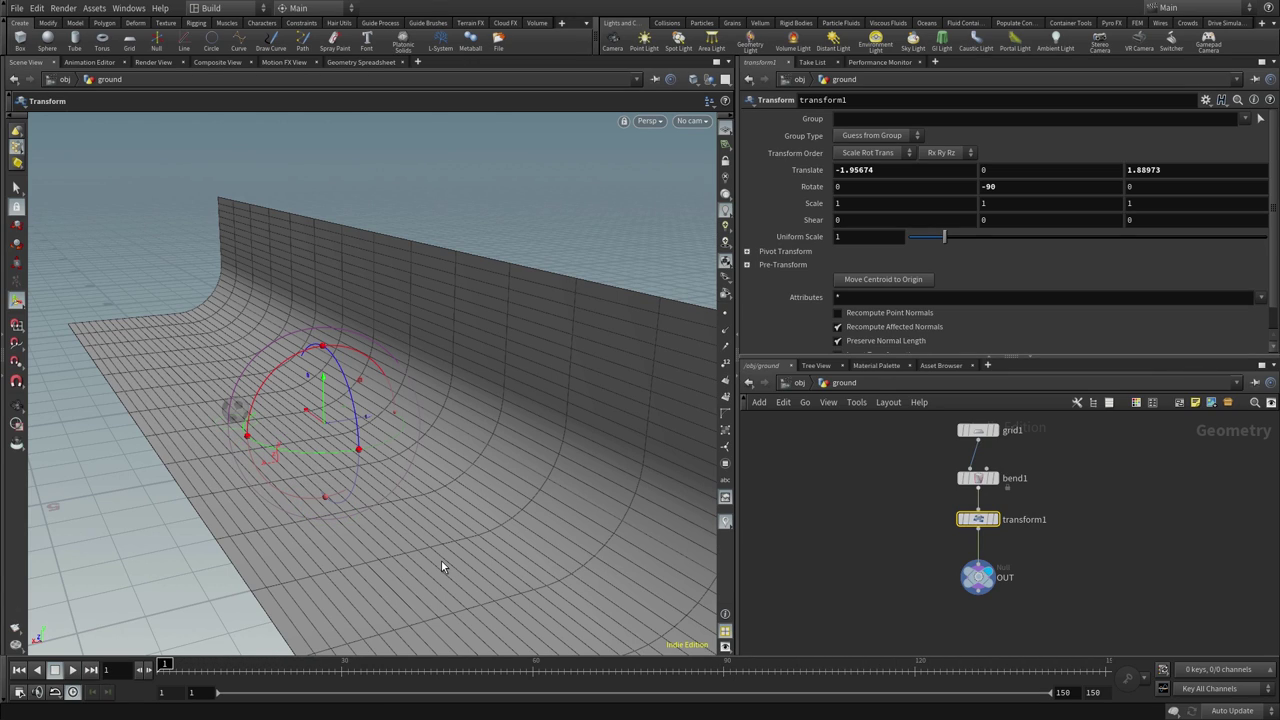
key("ctrl+Down")
key("Escape")
mouse_move(442, 566)
left_mouse_down()
mouse_move(426, 500)
mouse_move(389, 512)
mouse_move(330, 430)
left_mouse_up()
key("Return")
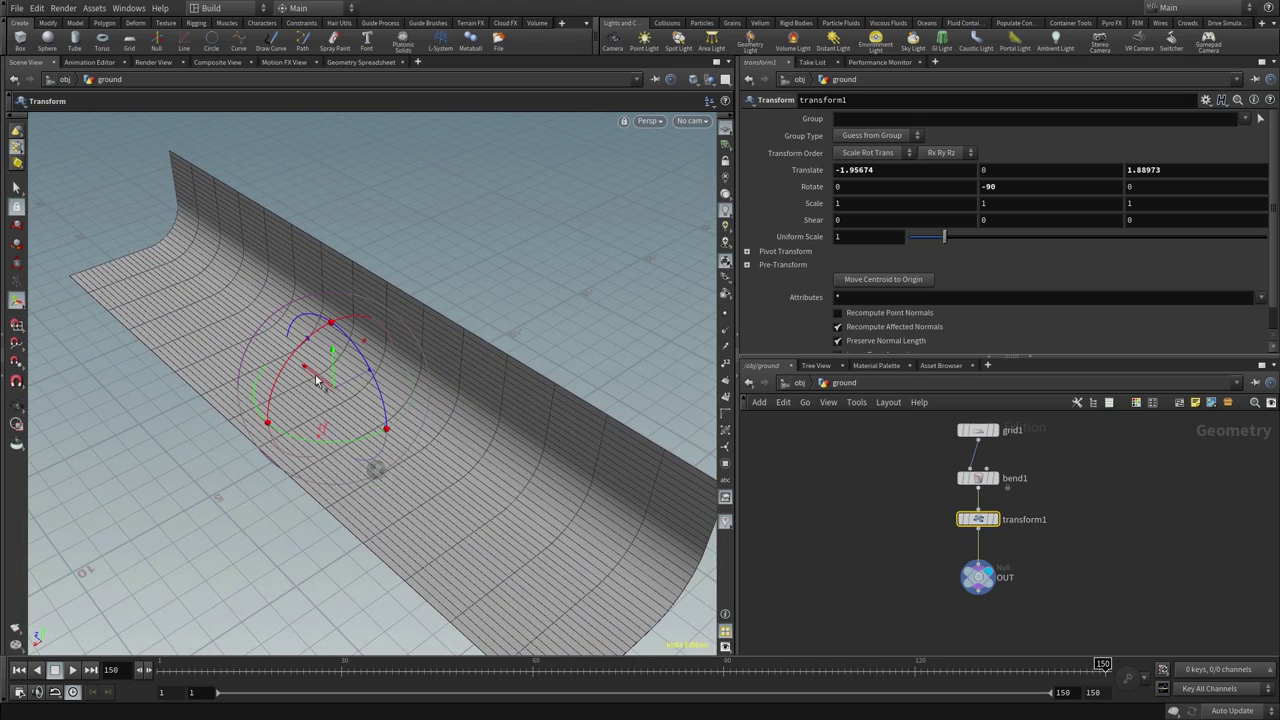
mouse_move(316, 381)
left_mouse_down()
mouse_move(200, 306)
mouse_move(209, 329)
left_mouse_up()
key("Escape")
mouse_move(400, 500)
left_mouse_down()
mouse_move(468, 433)
mouse_move(451, 463)
mouse_move(452, 428)
left_mouse_up()
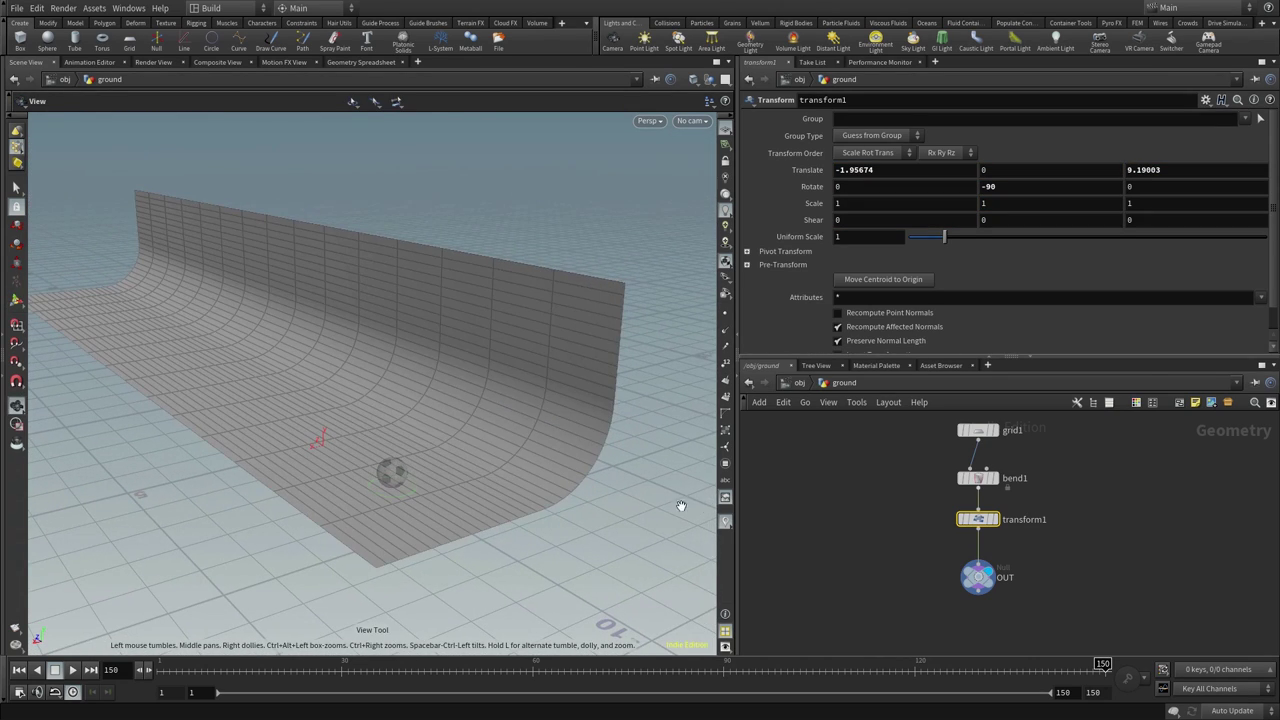
- Return to /obj and replay the ball's bounce from frame 1 from a low viewpoint
key("u")
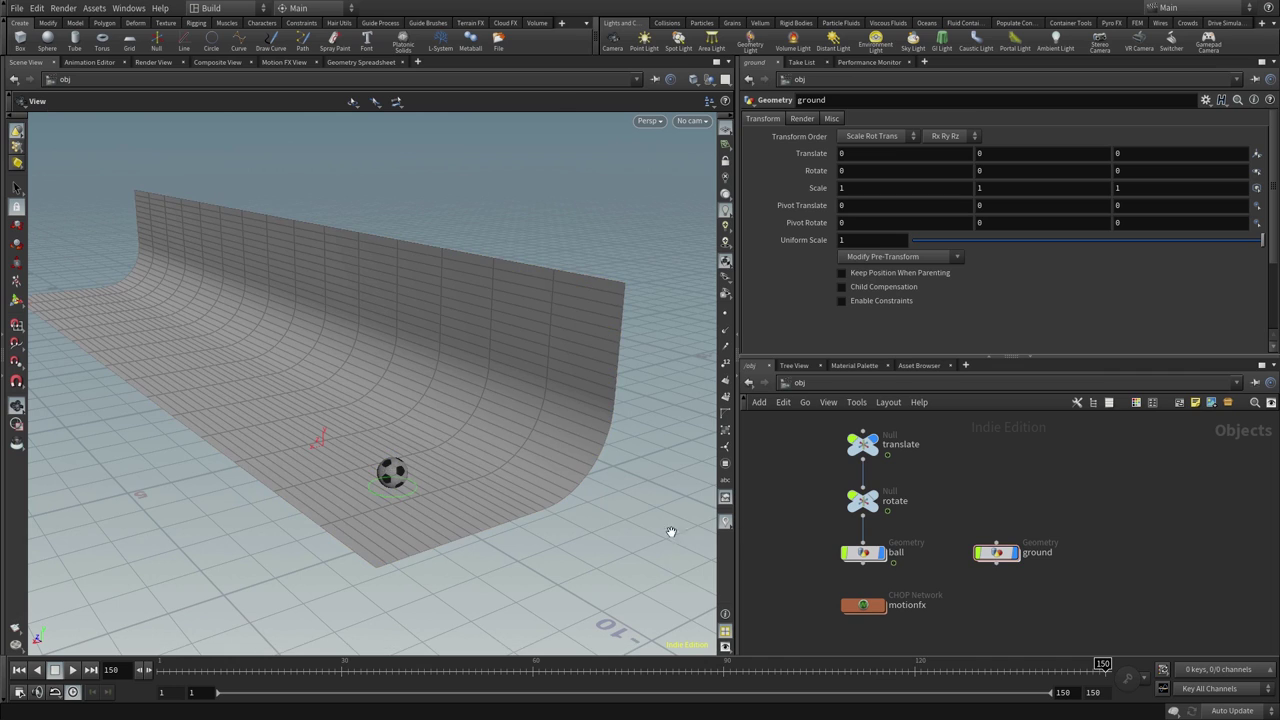
mouse_move(671, 532)
left_mouse_down()
mouse_move(474, 480)
mouse_move(523, 449)
mouse_move(541, 456)
left_mouse_up()
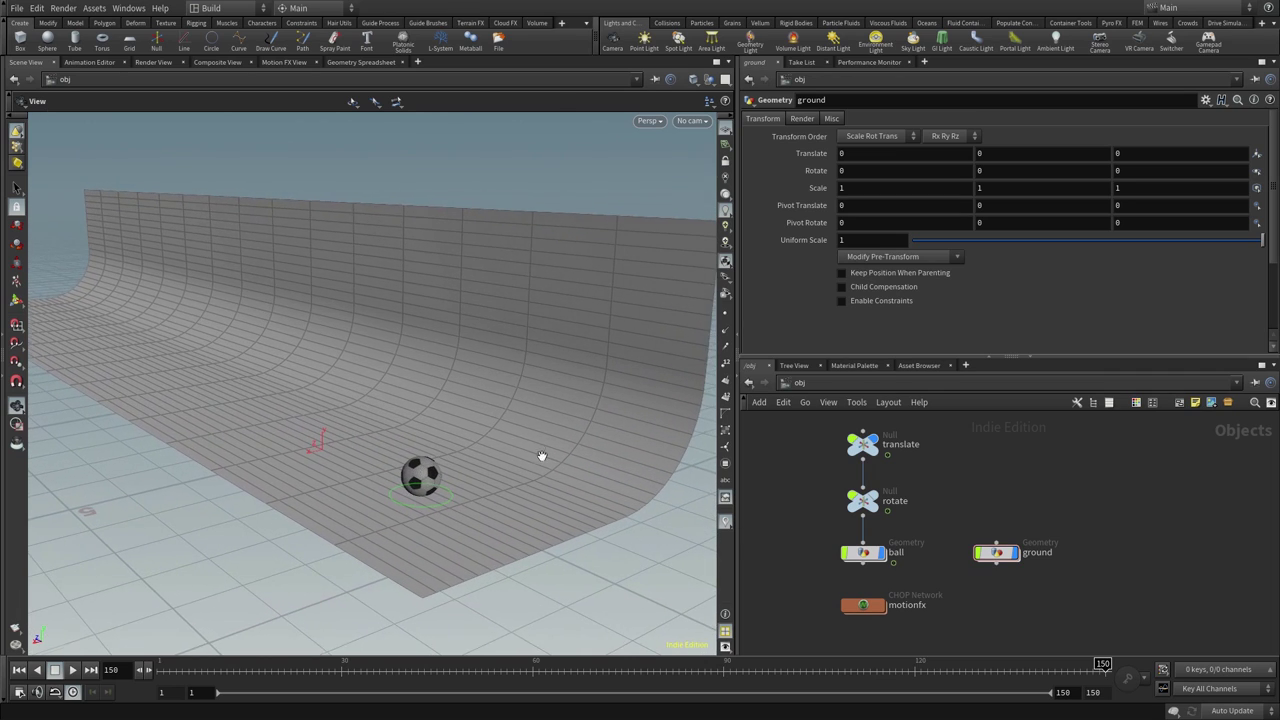
key("ctrl+Up")
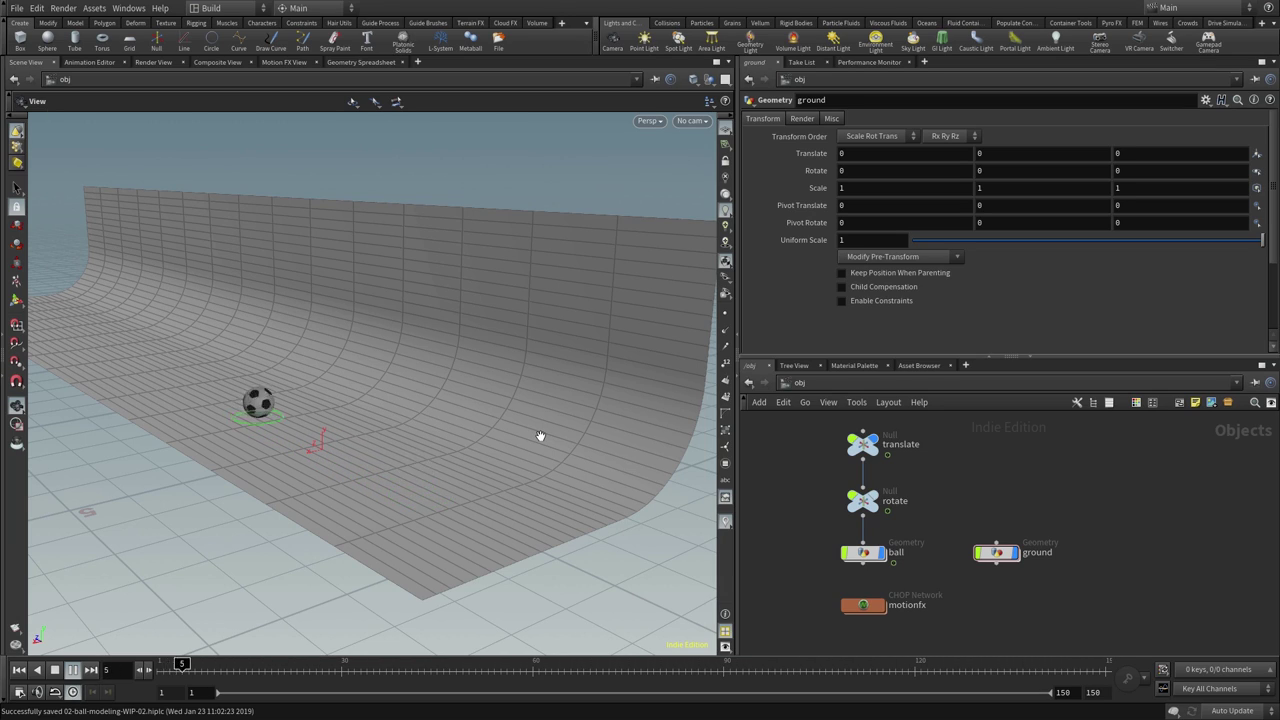
key("ctrl+Up")
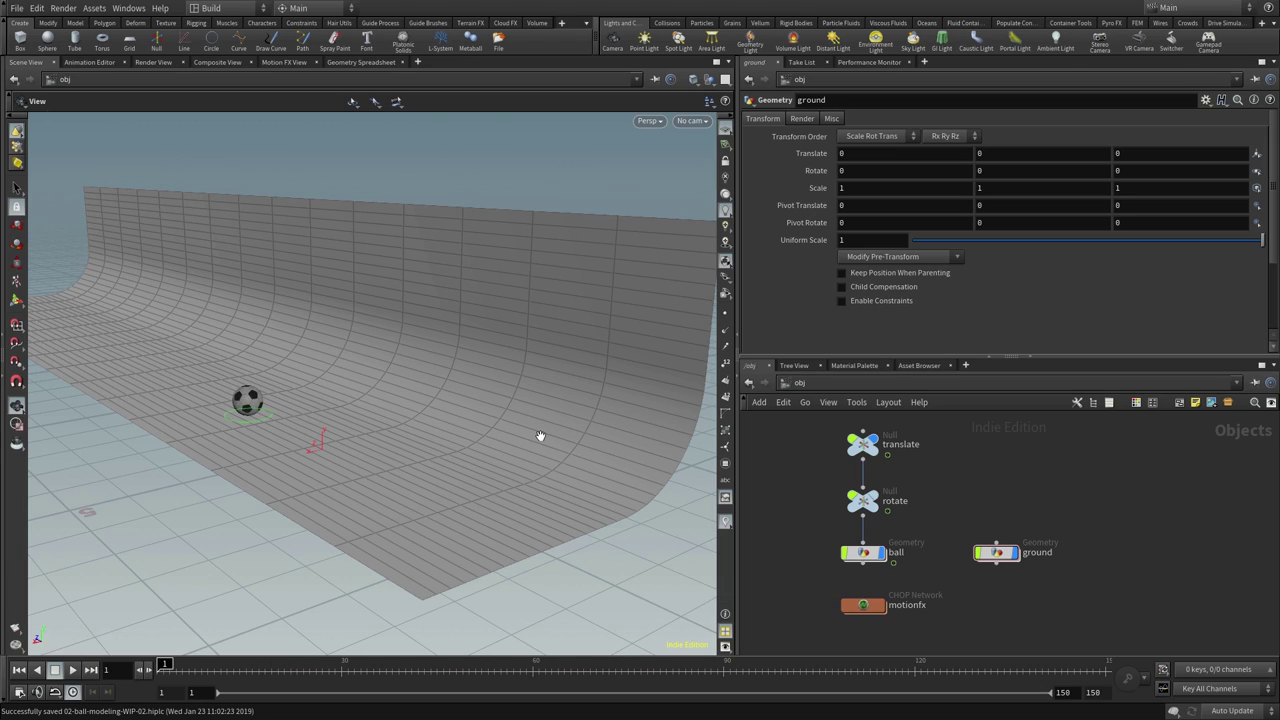